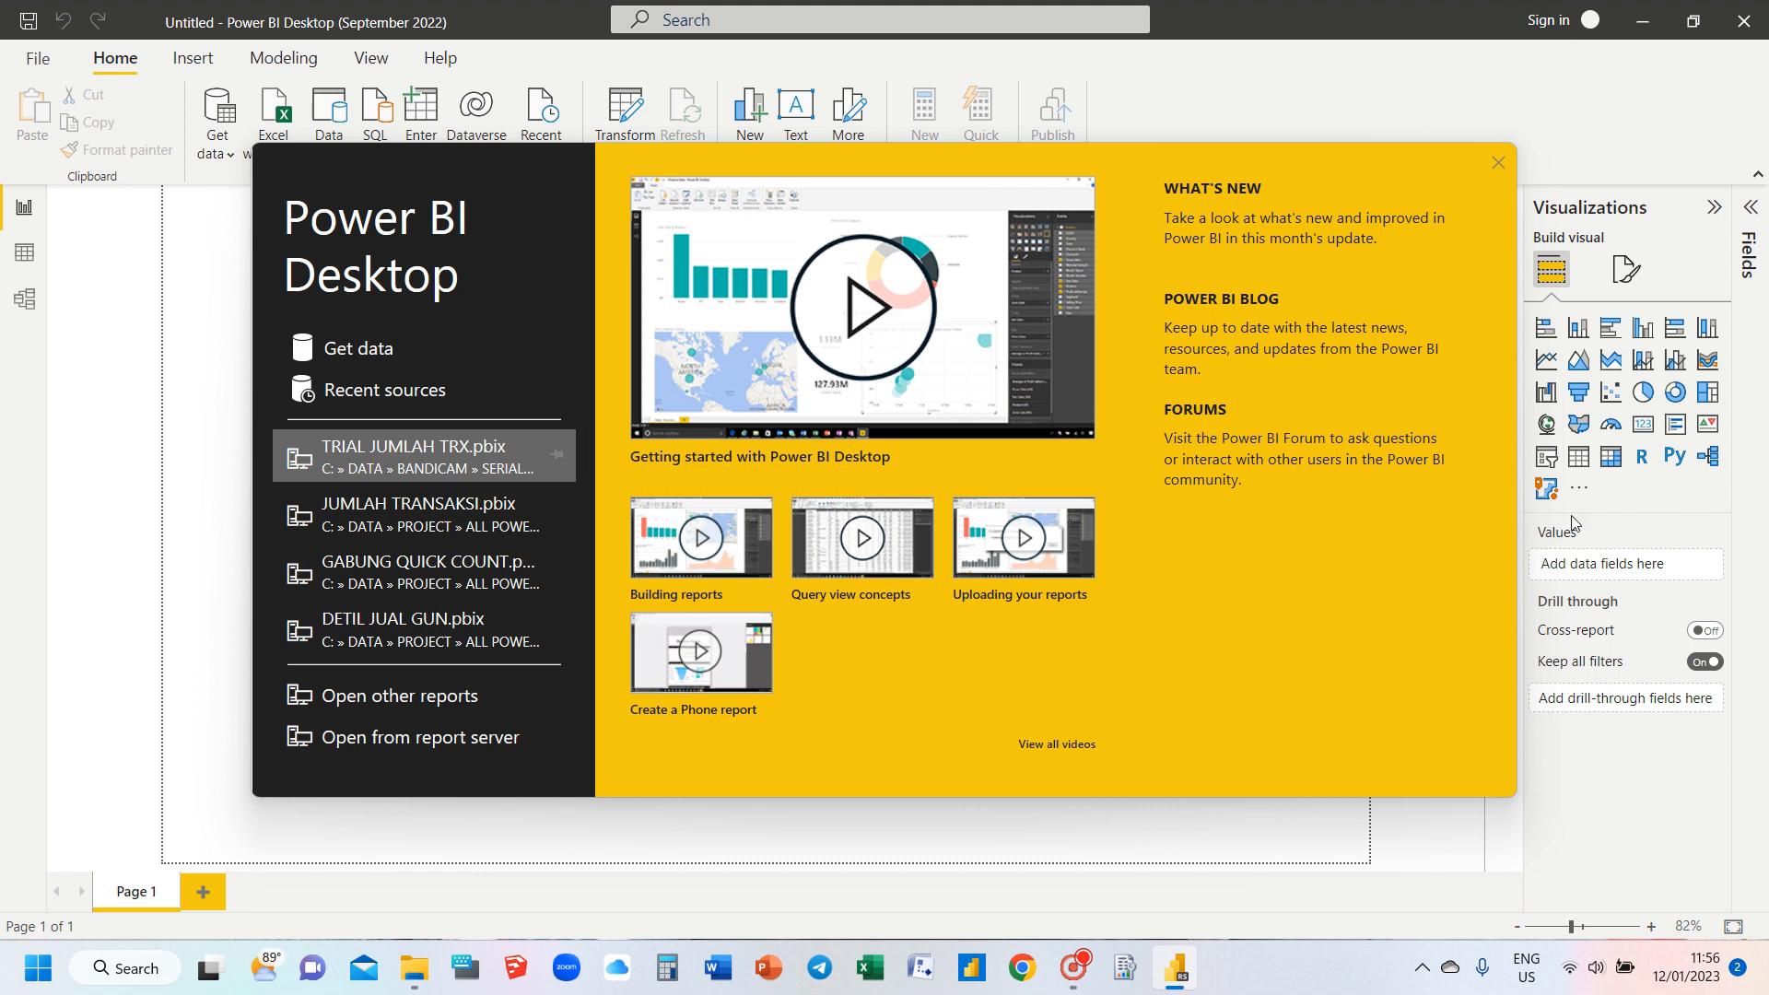
Step: Dismiss the start screen, switch to File Explorer and open the JUMLAH TRX folder inside KAJIAN JUMLAH TRX DAN BASKET
{"action": "left_click", "coordinate": [1497, 163]}
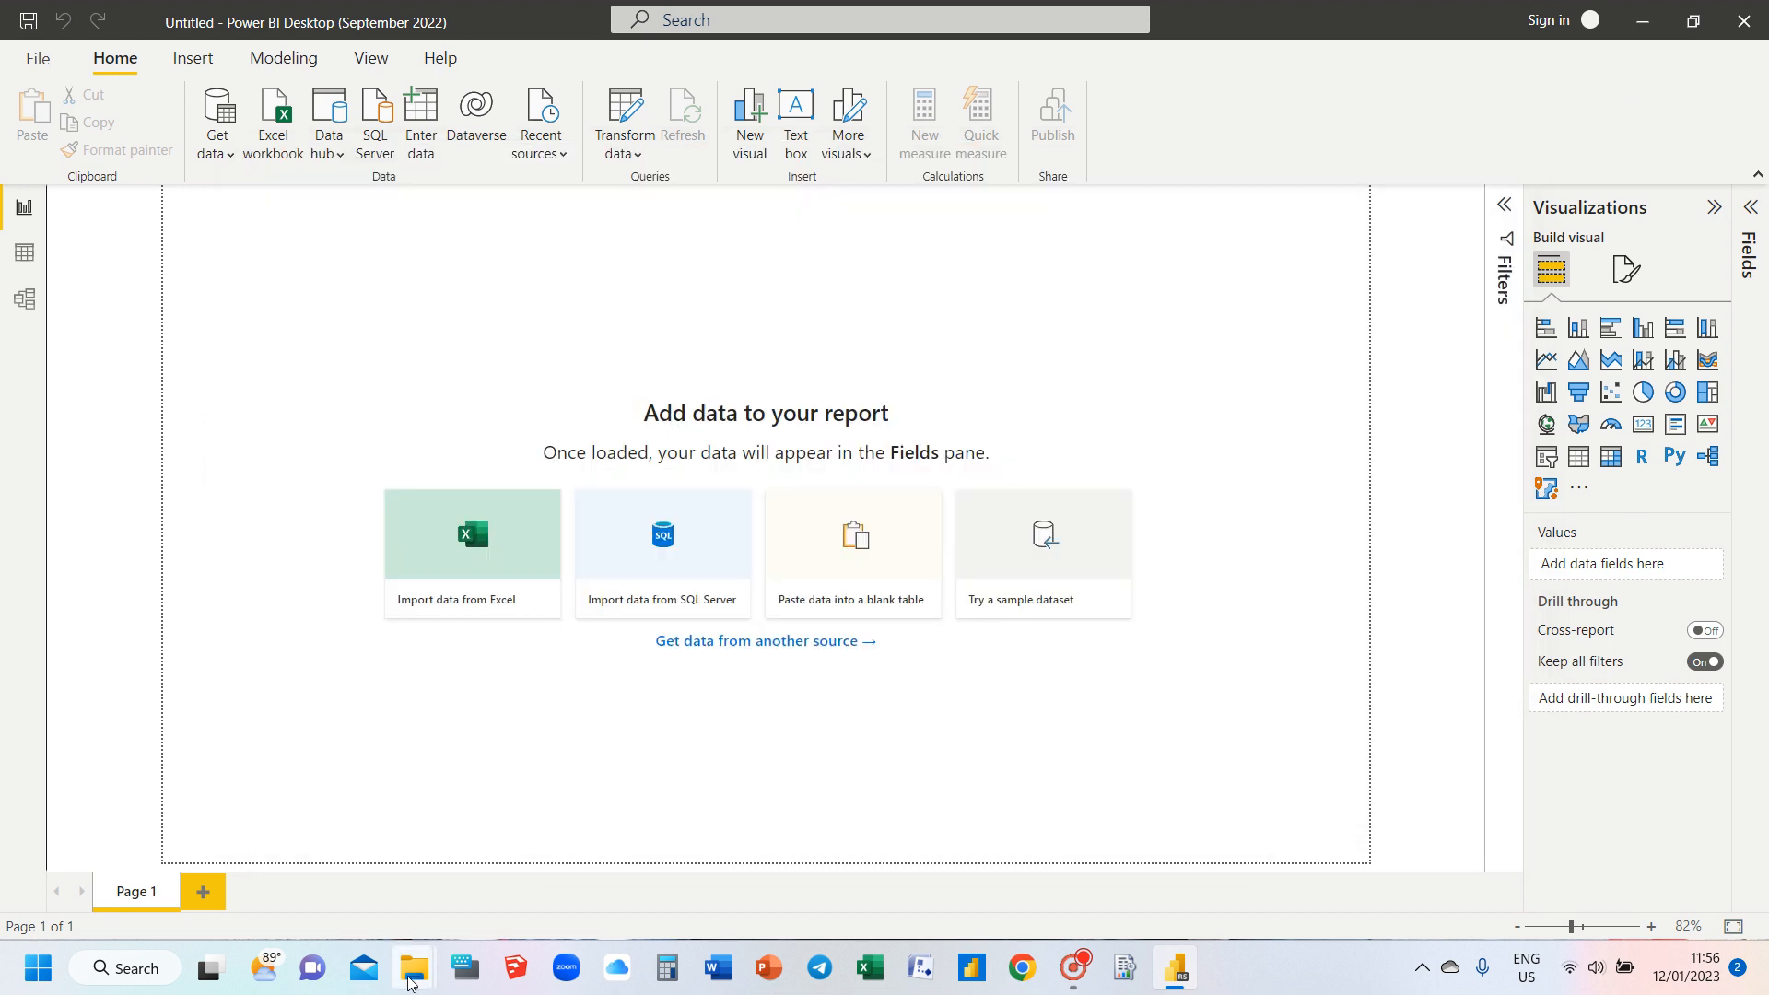
{"action": "mouse_move", "coordinate": [414, 967]}
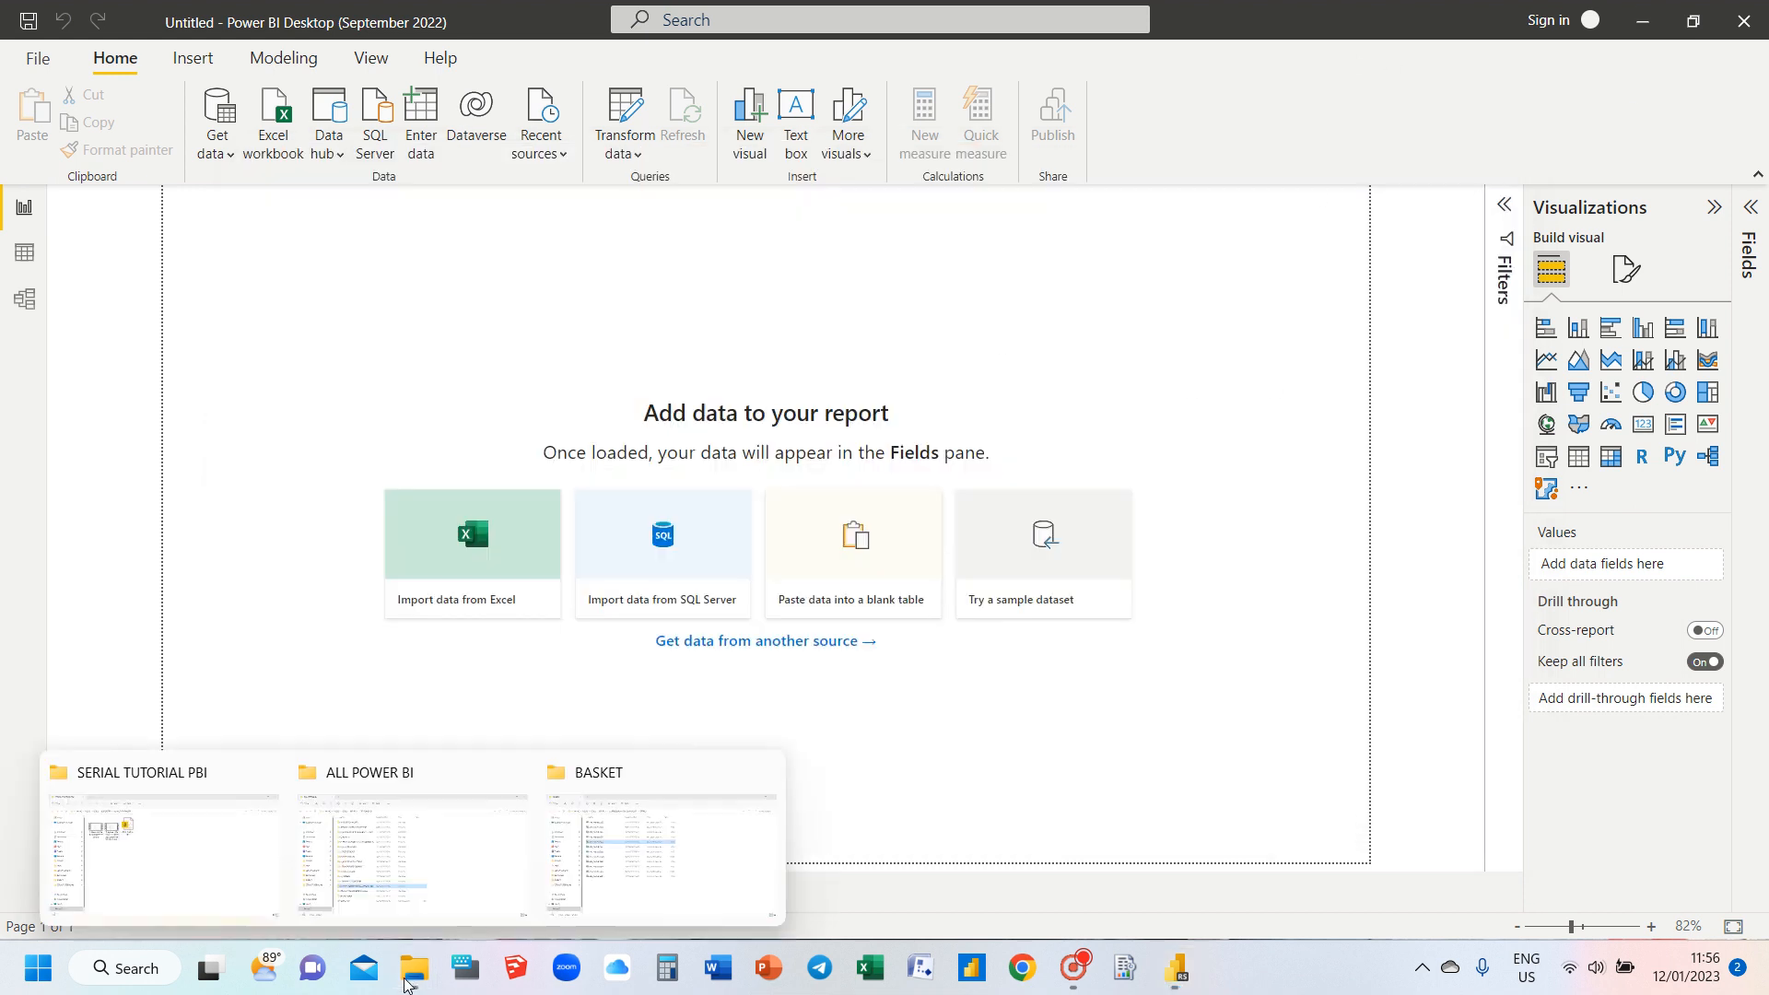
{"action": "left_click", "coordinate": [638, 779]}
{"action": "left_click", "coordinate": [523, 779]}
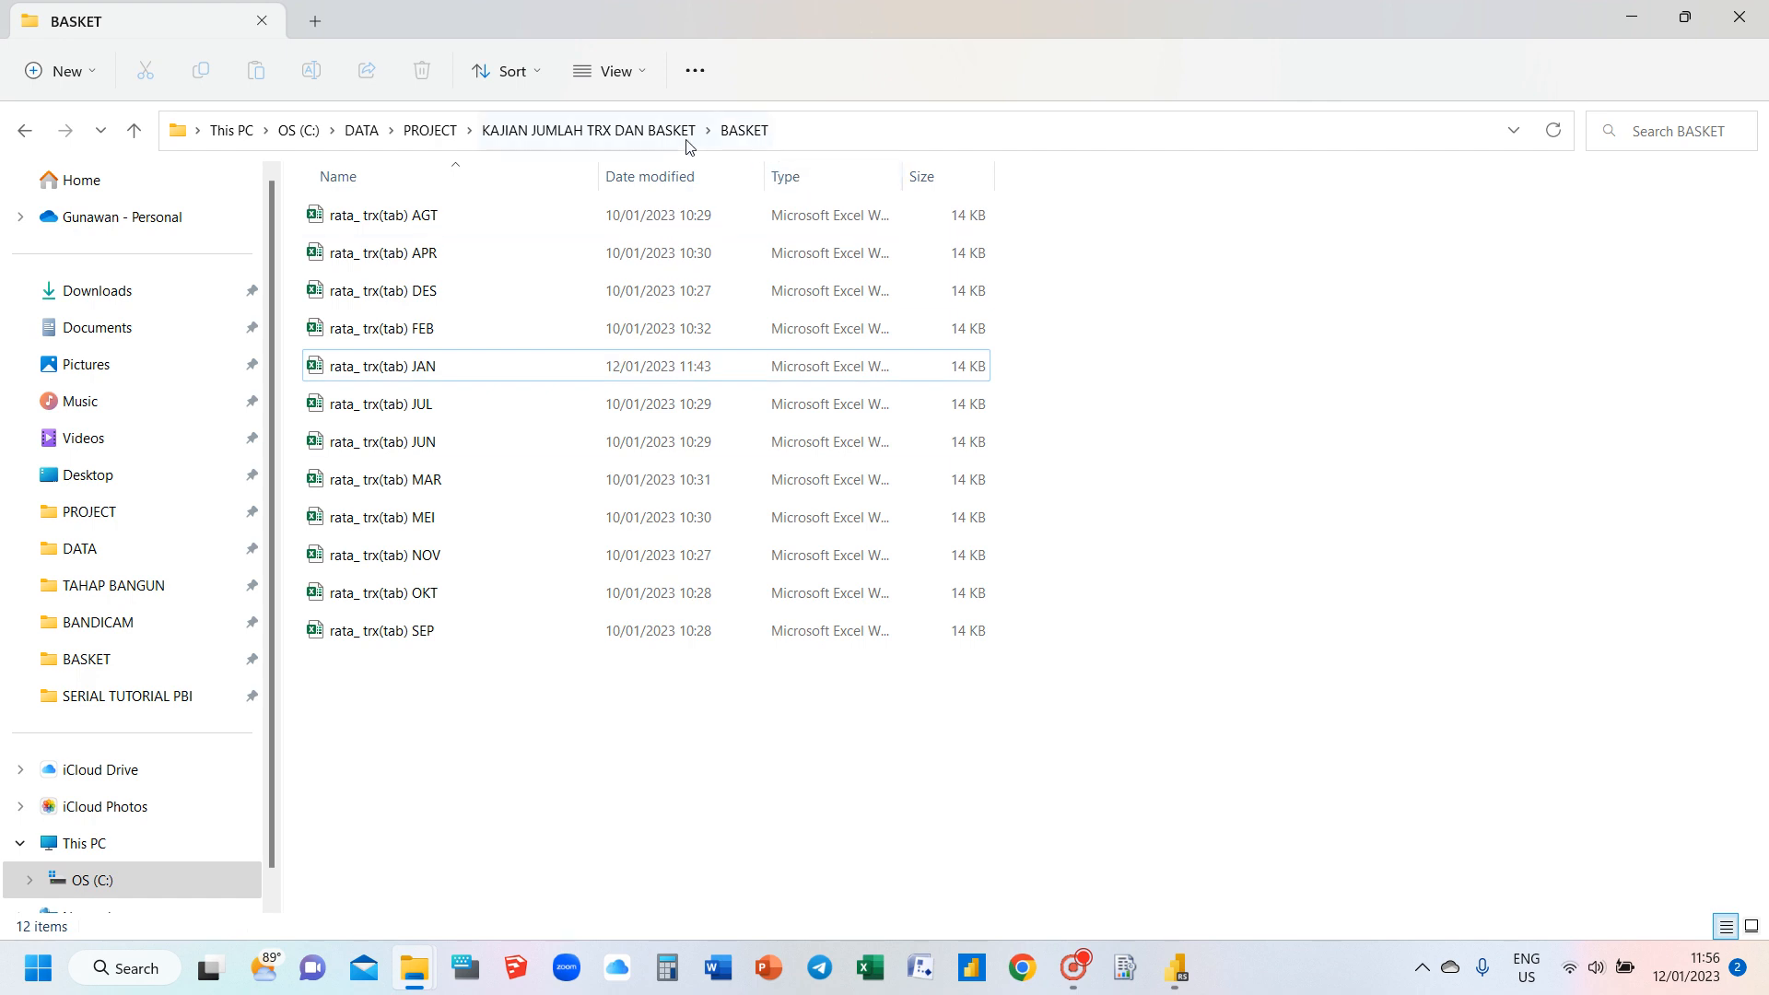
{"action": "left_click", "coordinate": [639, 134]}
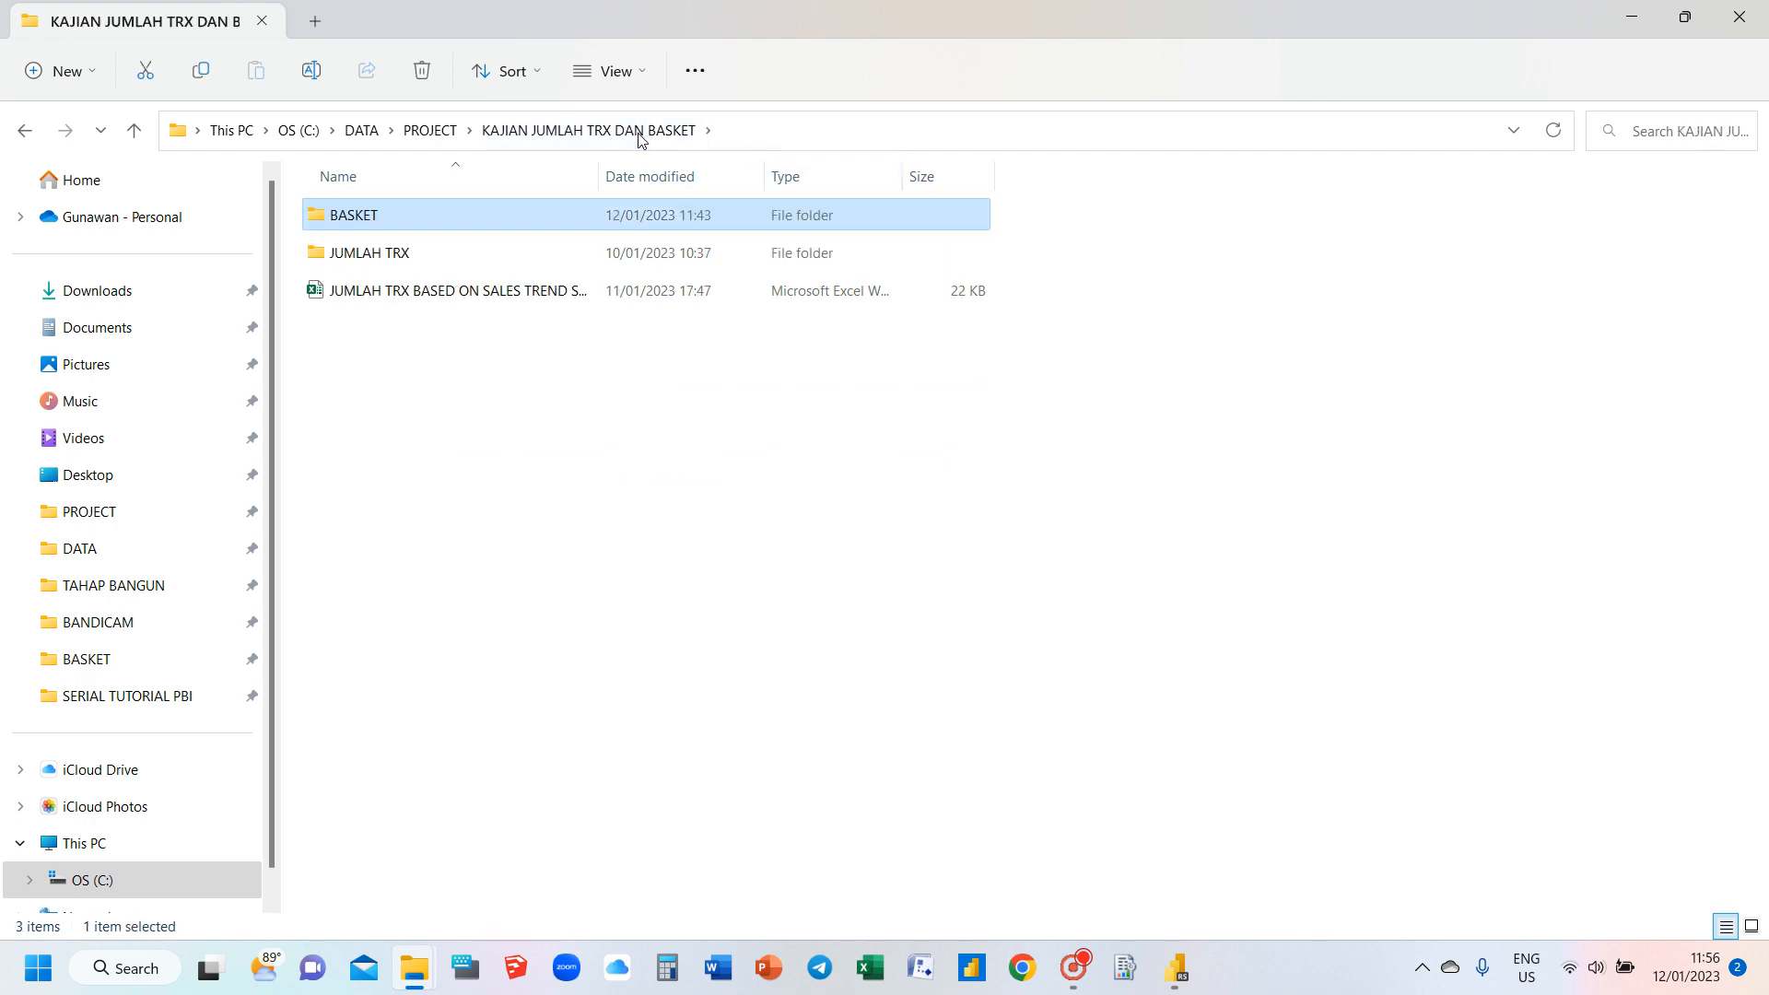
{"action": "double_click", "coordinate": [371, 253]}
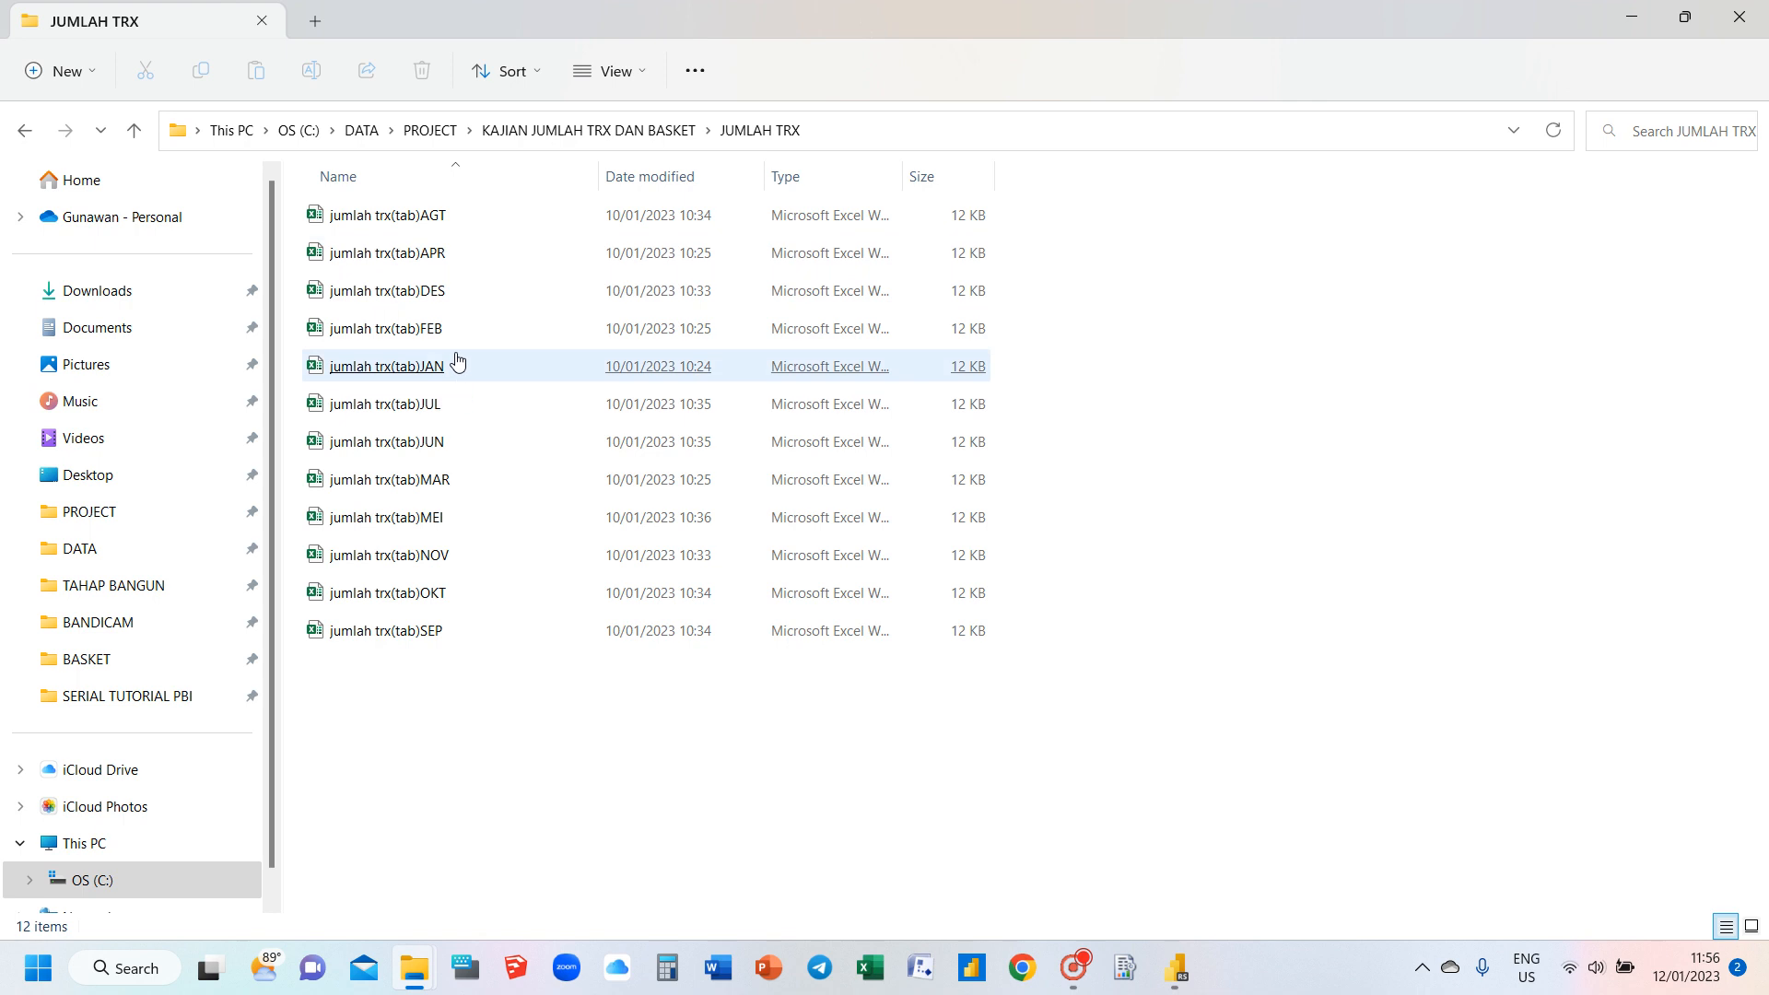
Step: Open the jumlah trx(tab)JAN workbook in Excel and auto-fit the widths of columns A to F
{"action": "left_click", "coordinate": [462, 226]}
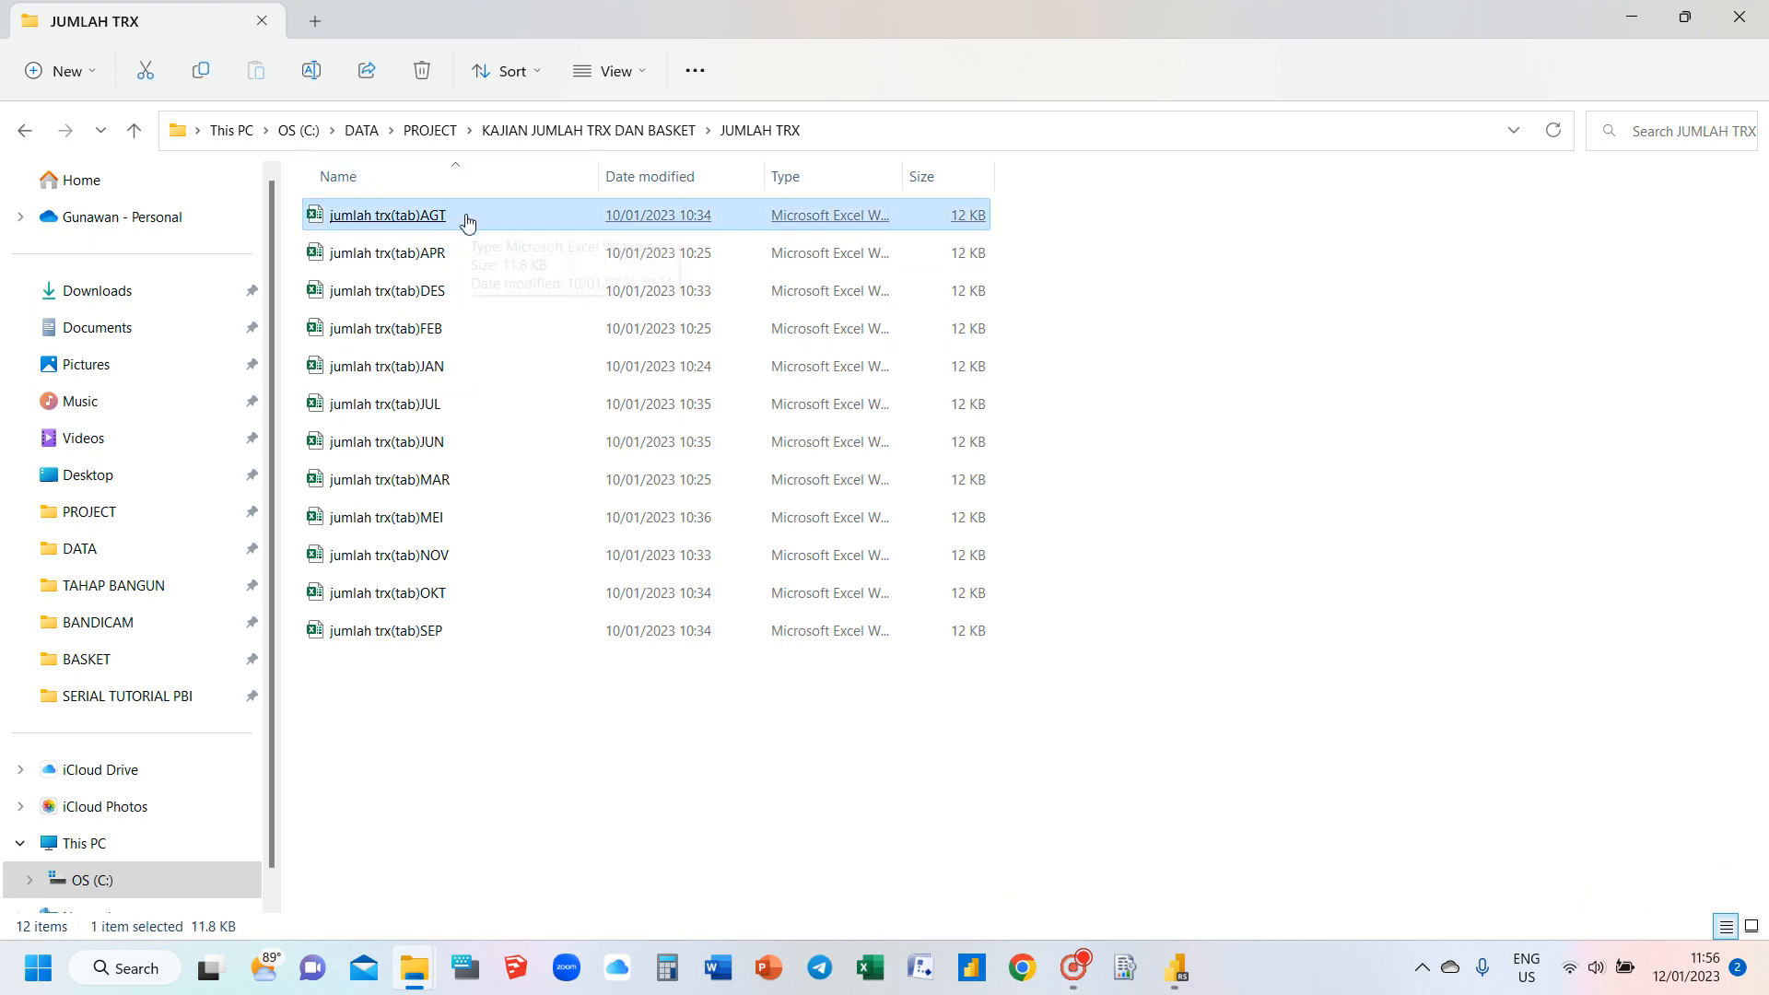
{"action": "left_click", "coordinate": [429, 380]}
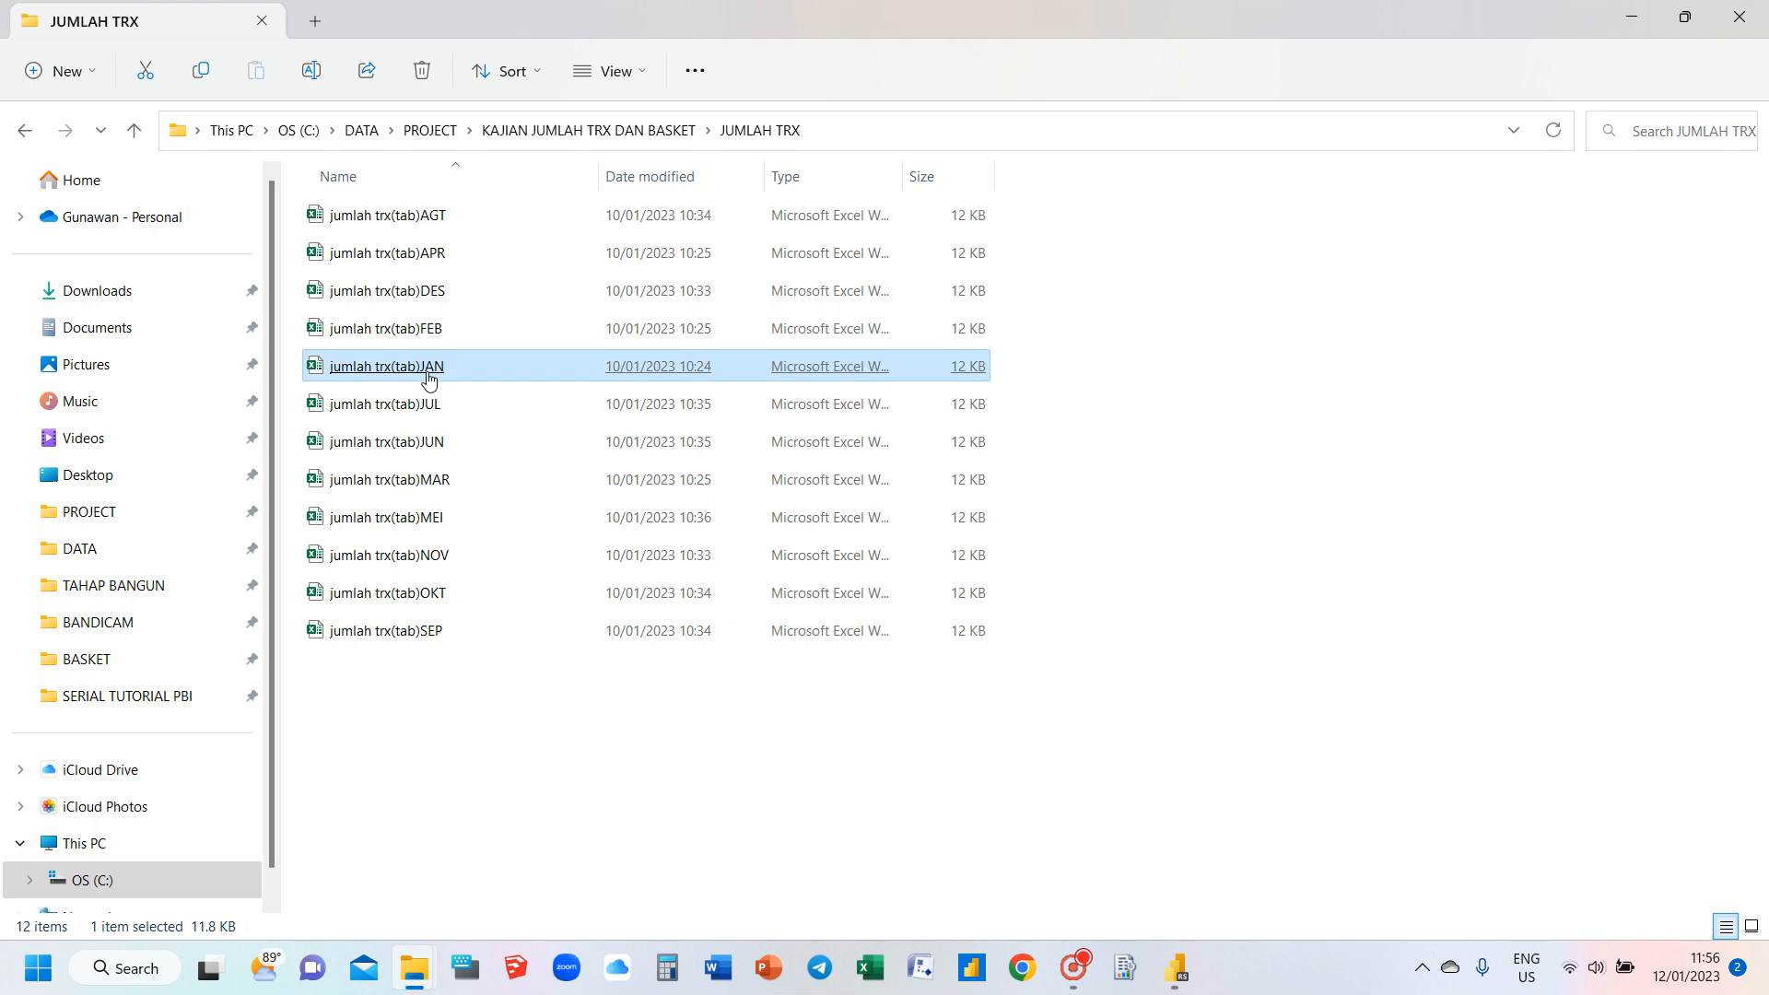
{"action": "double_click", "coordinate": [428, 380]}
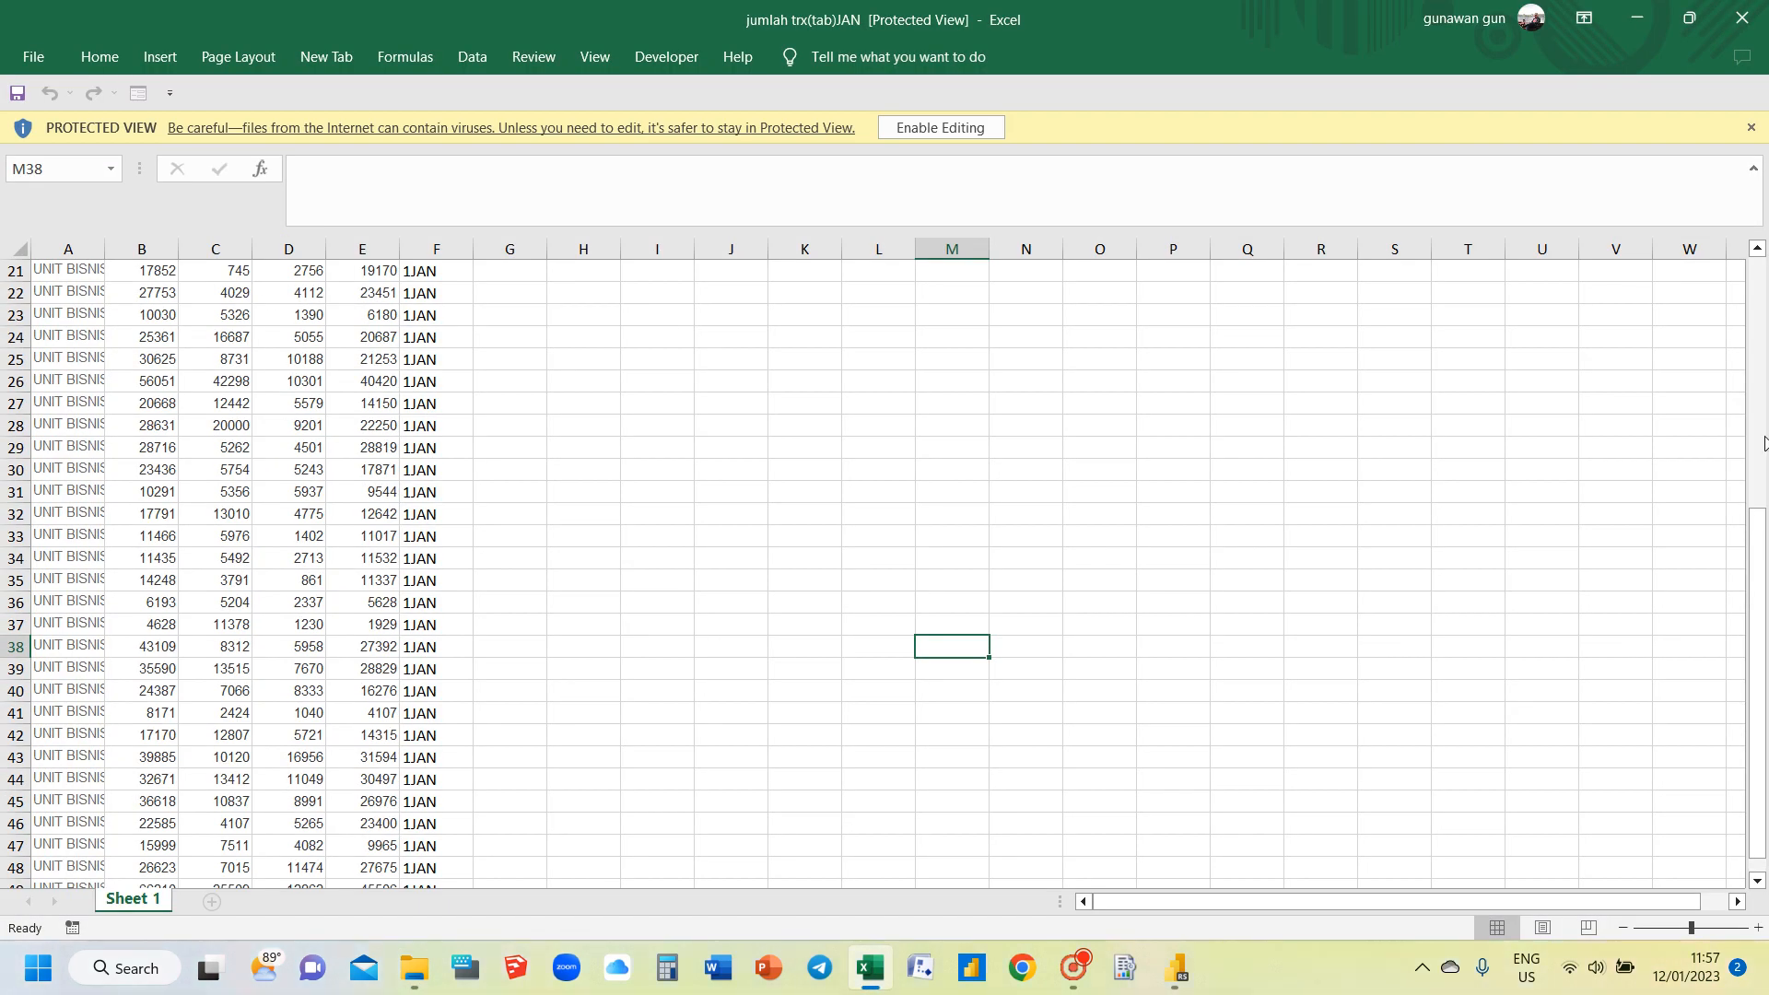
{"action": "left_click_drag", "start_coordinate": [1764, 530], "coordinate": [1757, 281]}
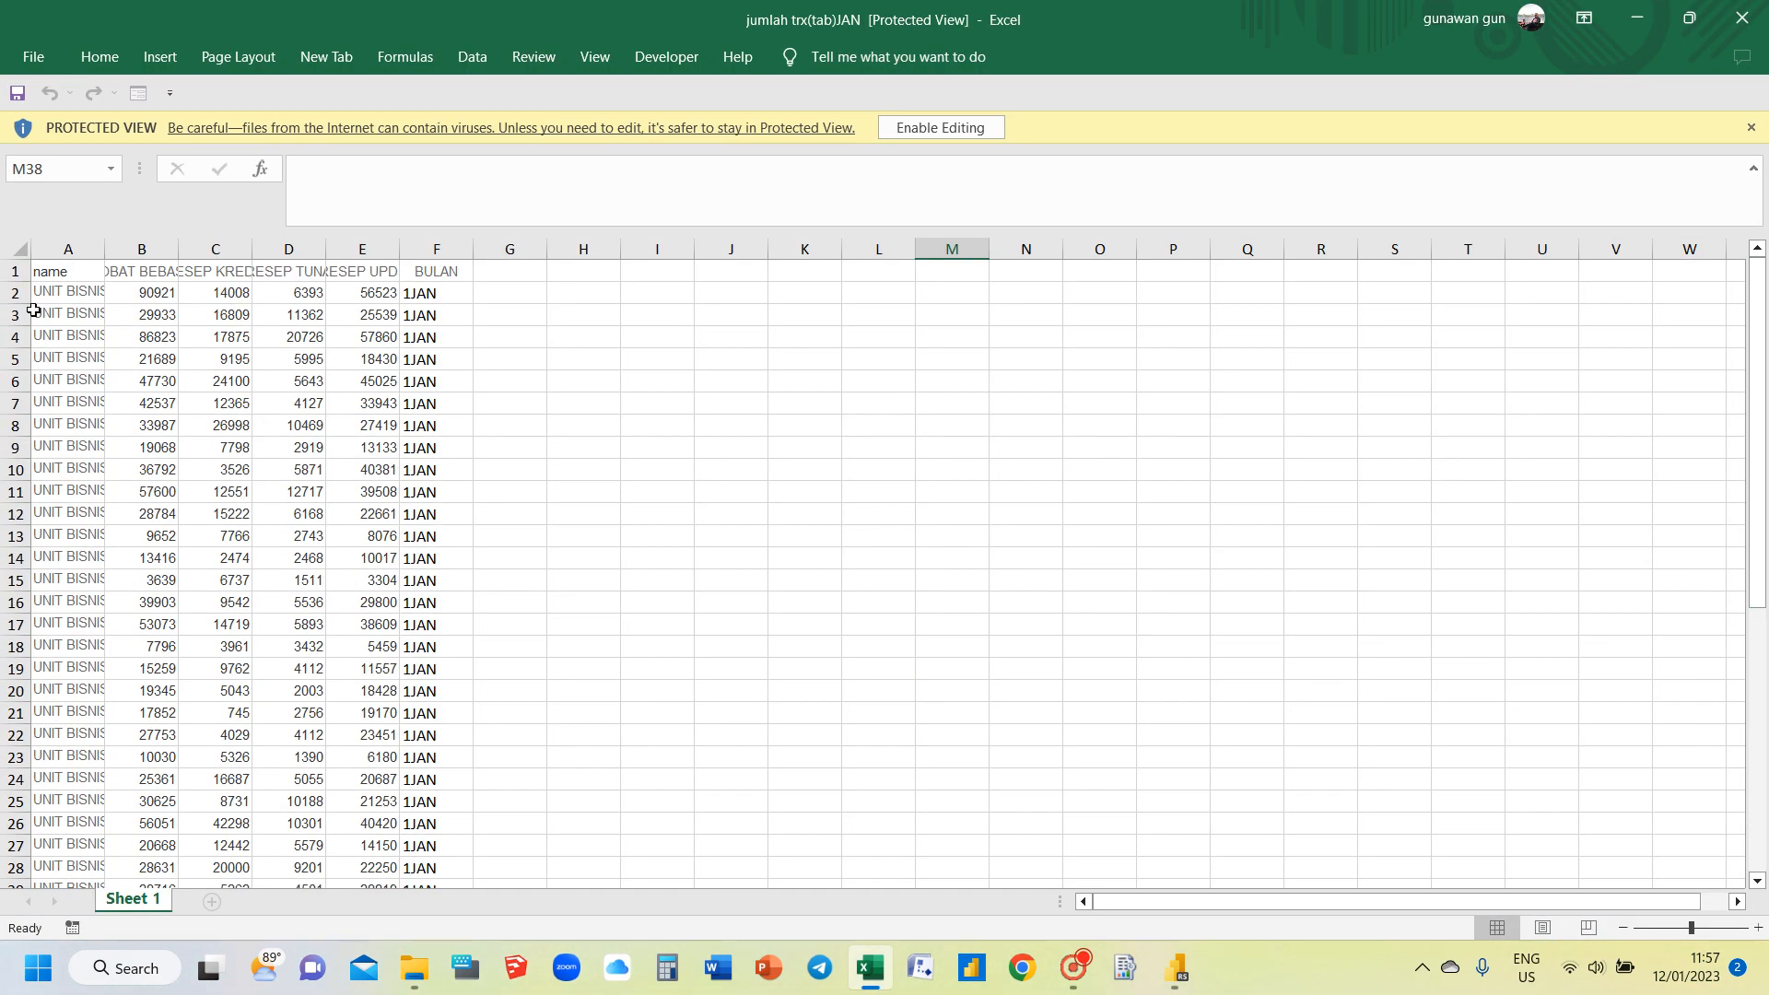
{"action": "left_click_drag", "start_coordinate": [67, 244], "coordinate": [410, 265]}
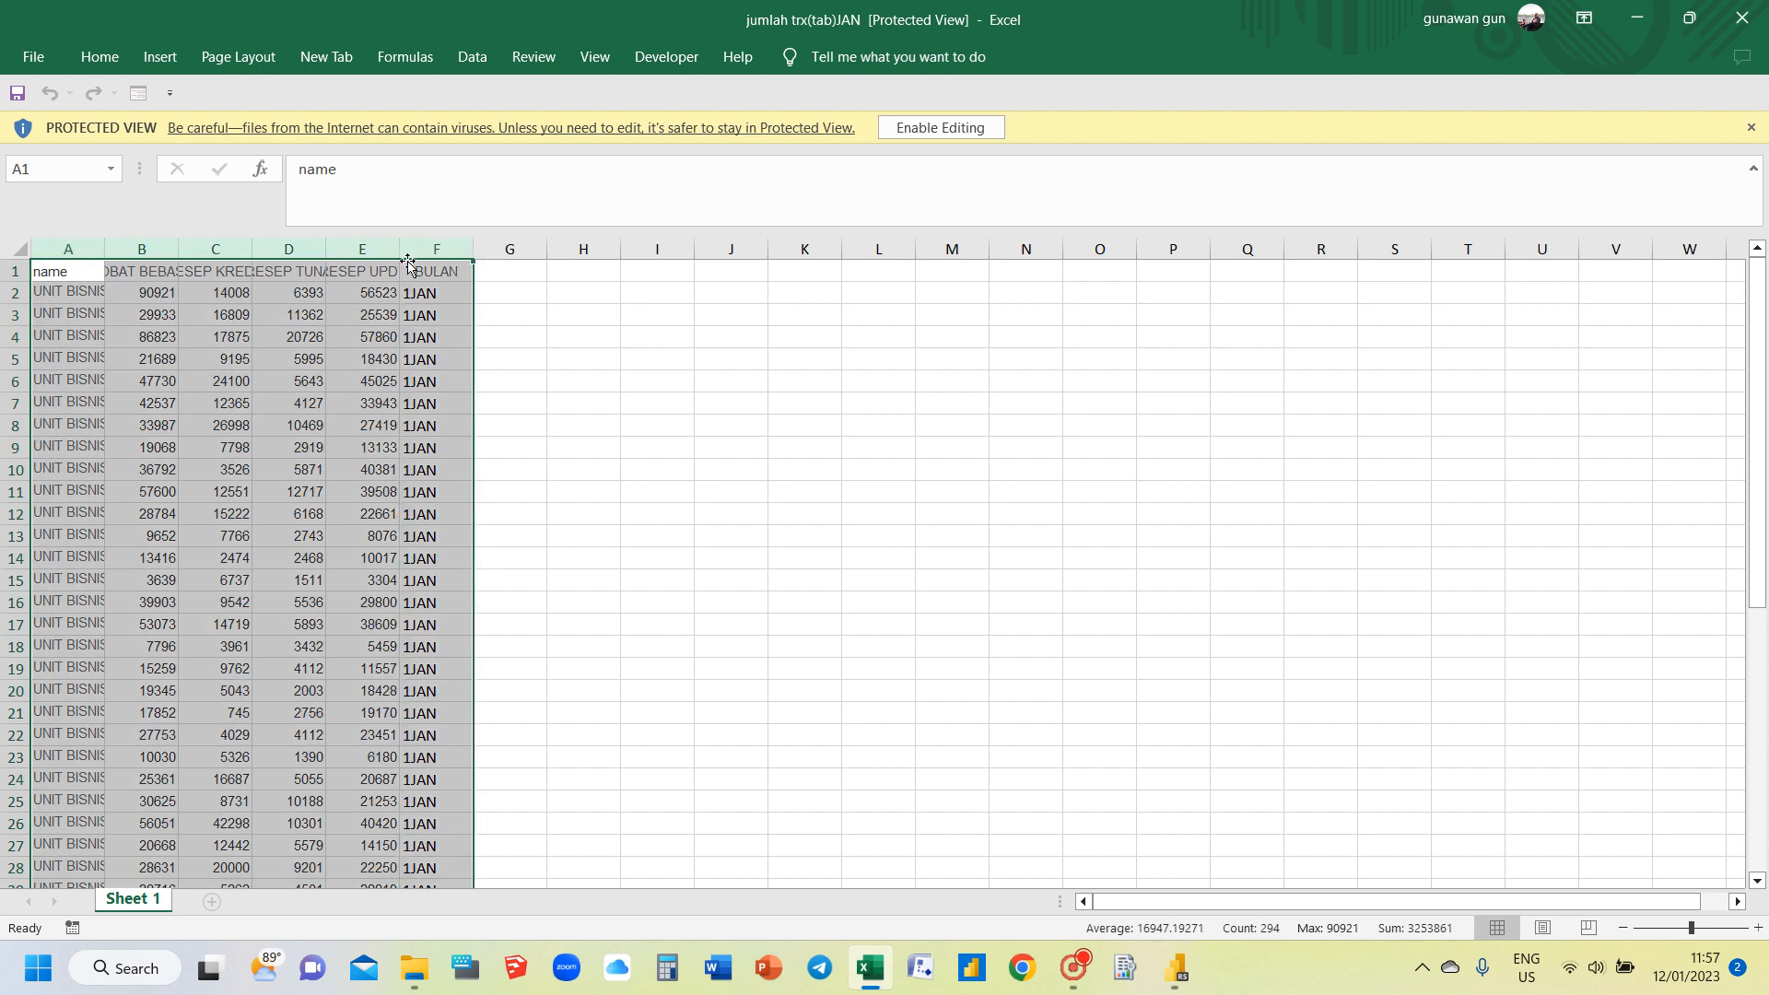
{"action": "double_click", "coordinate": [472, 247]}
{"action": "left_click", "coordinate": [900, 448]}
Step: Examine the name, OBAT BEBAS, RESEP KREDIT, RESEP TUNAI and RESEP UPDS columns one by one, and close the workbook
{"action": "left_click", "coordinate": [132, 249]}
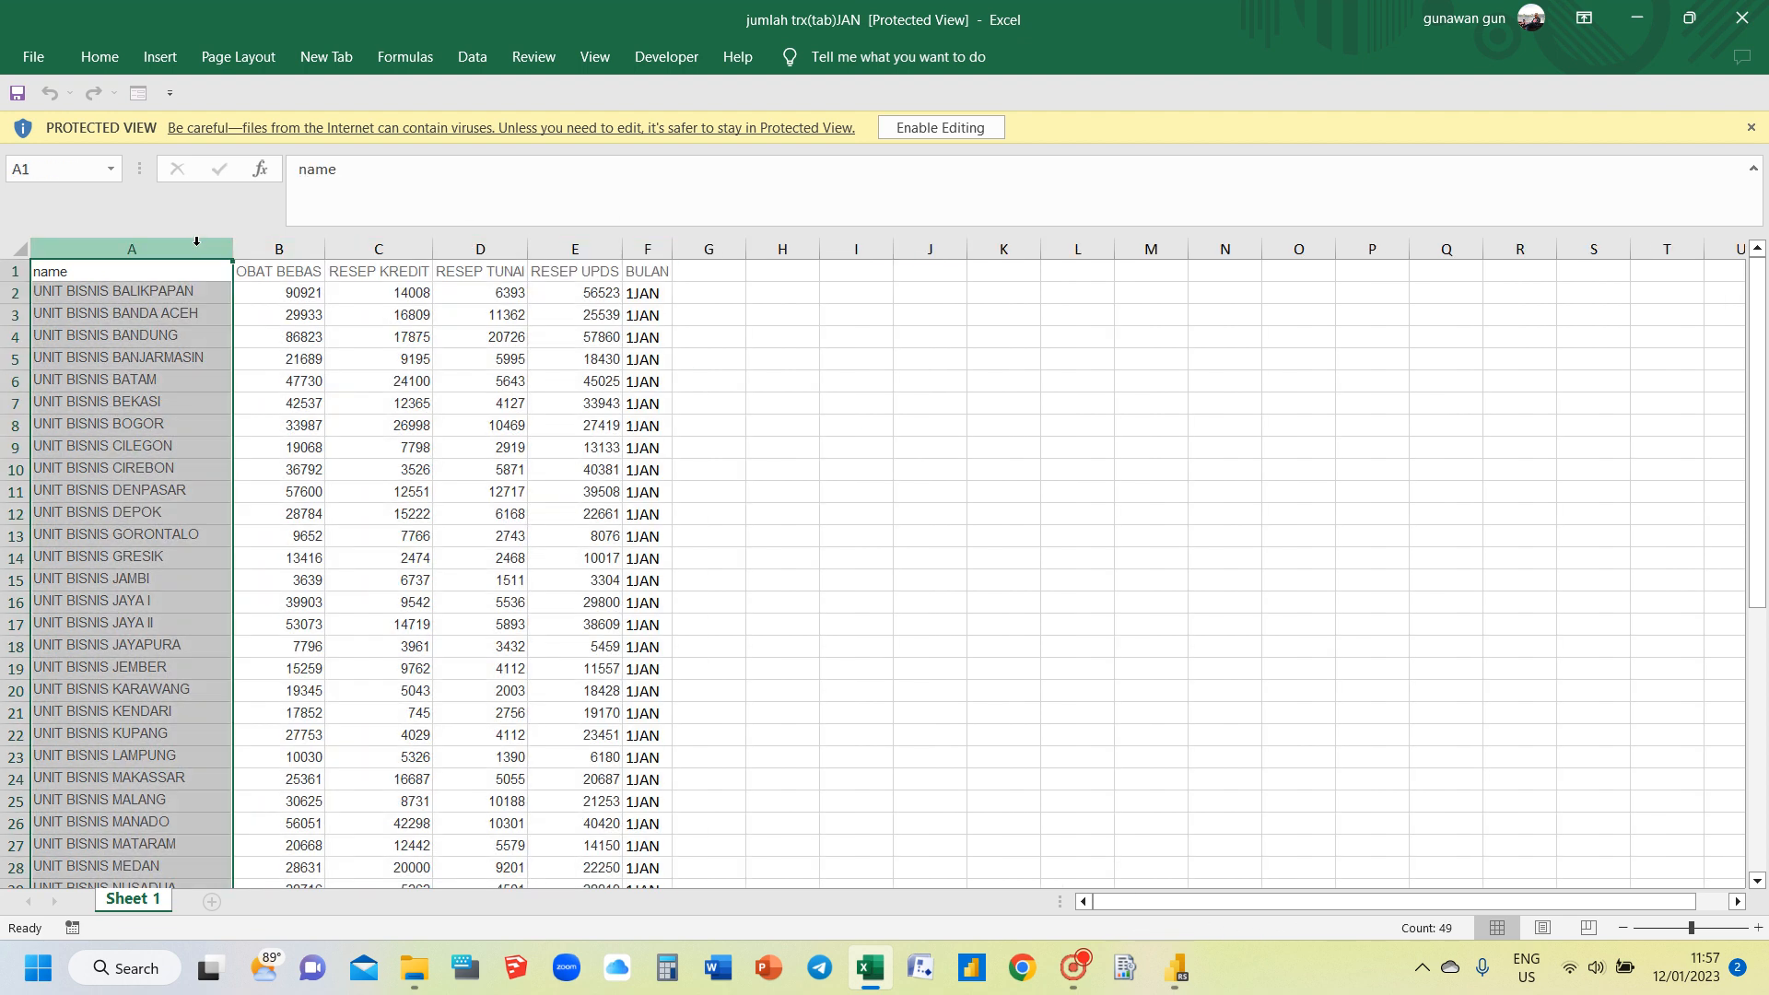
{"action": "left_click", "coordinate": [262, 241]}
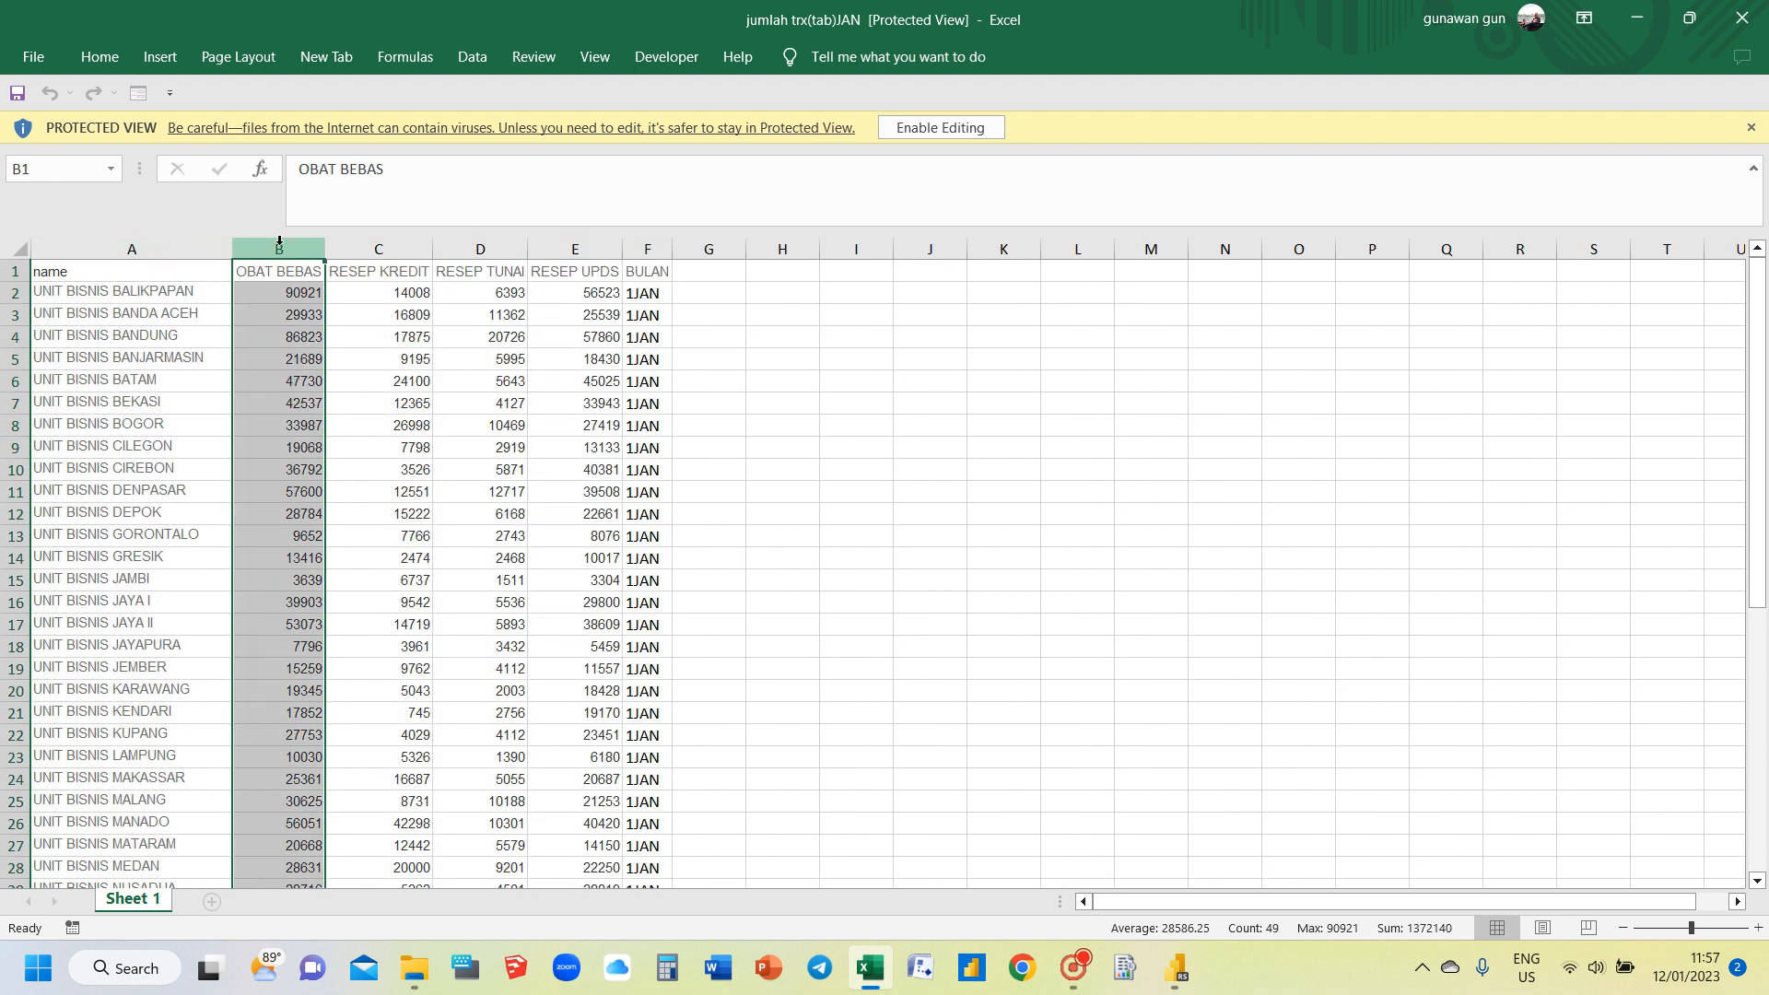
{"action": "left_click", "coordinate": [400, 242]}
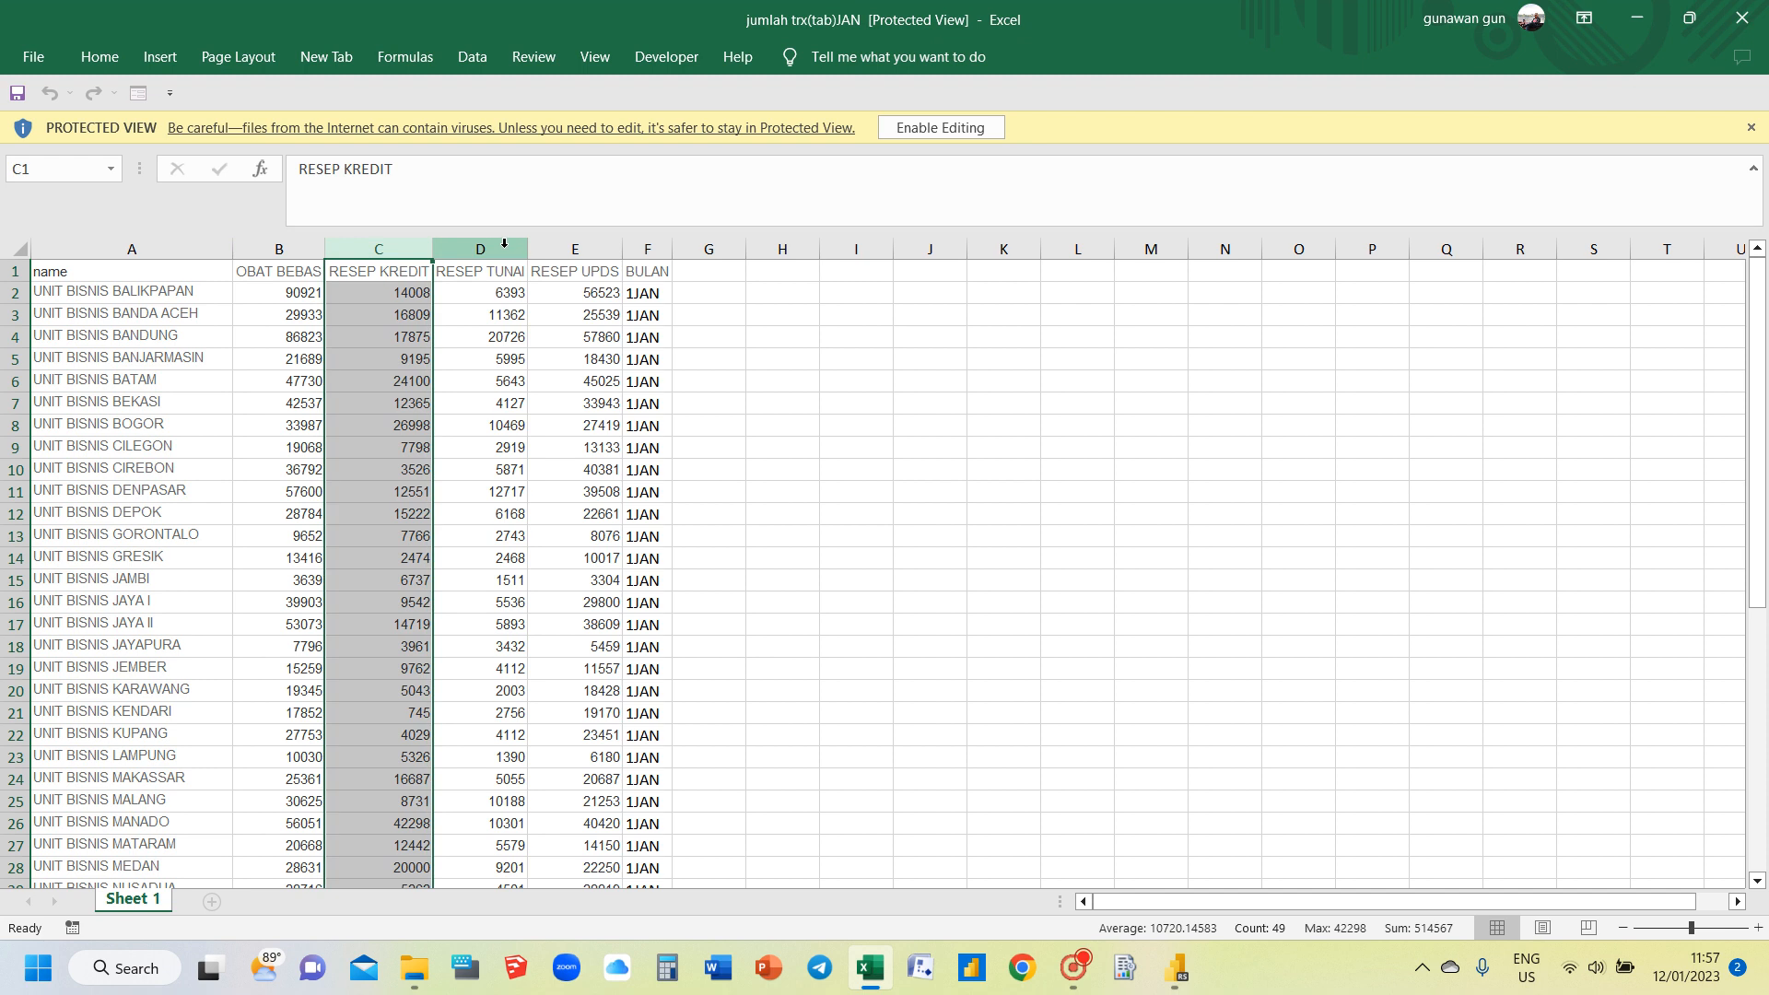
{"action": "left_click", "coordinate": [498, 251]}
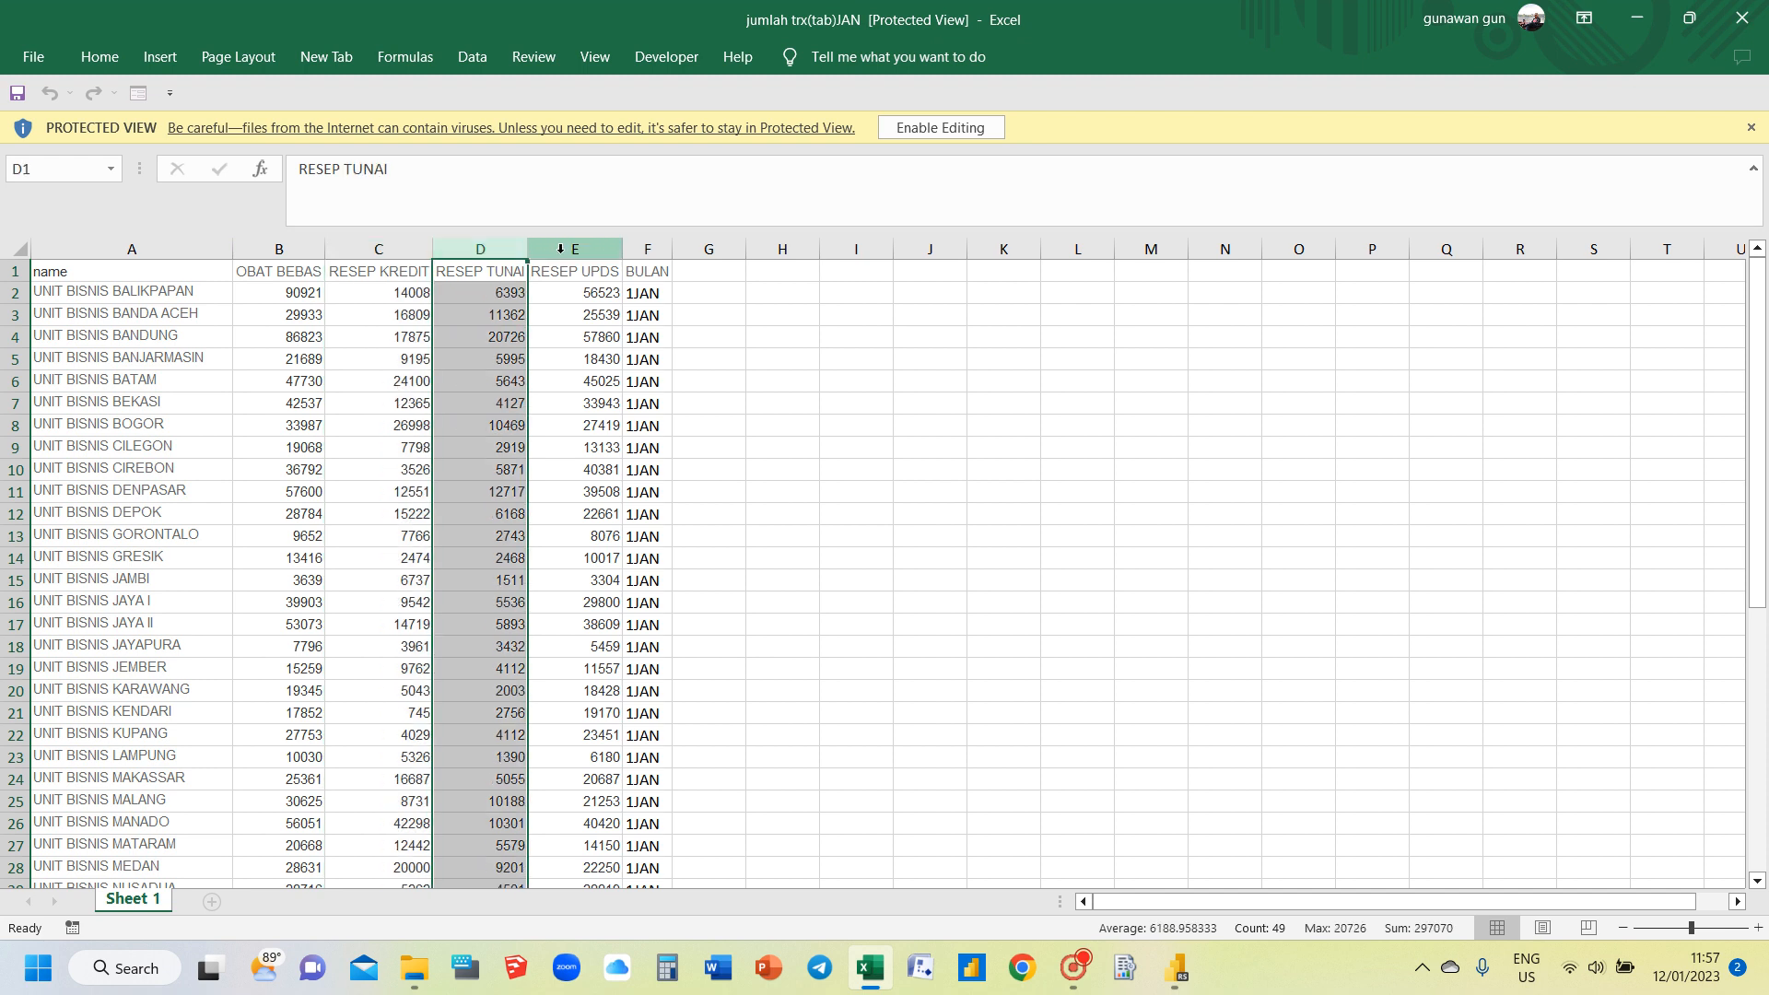
{"action": "left_click", "coordinate": [565, 247]}
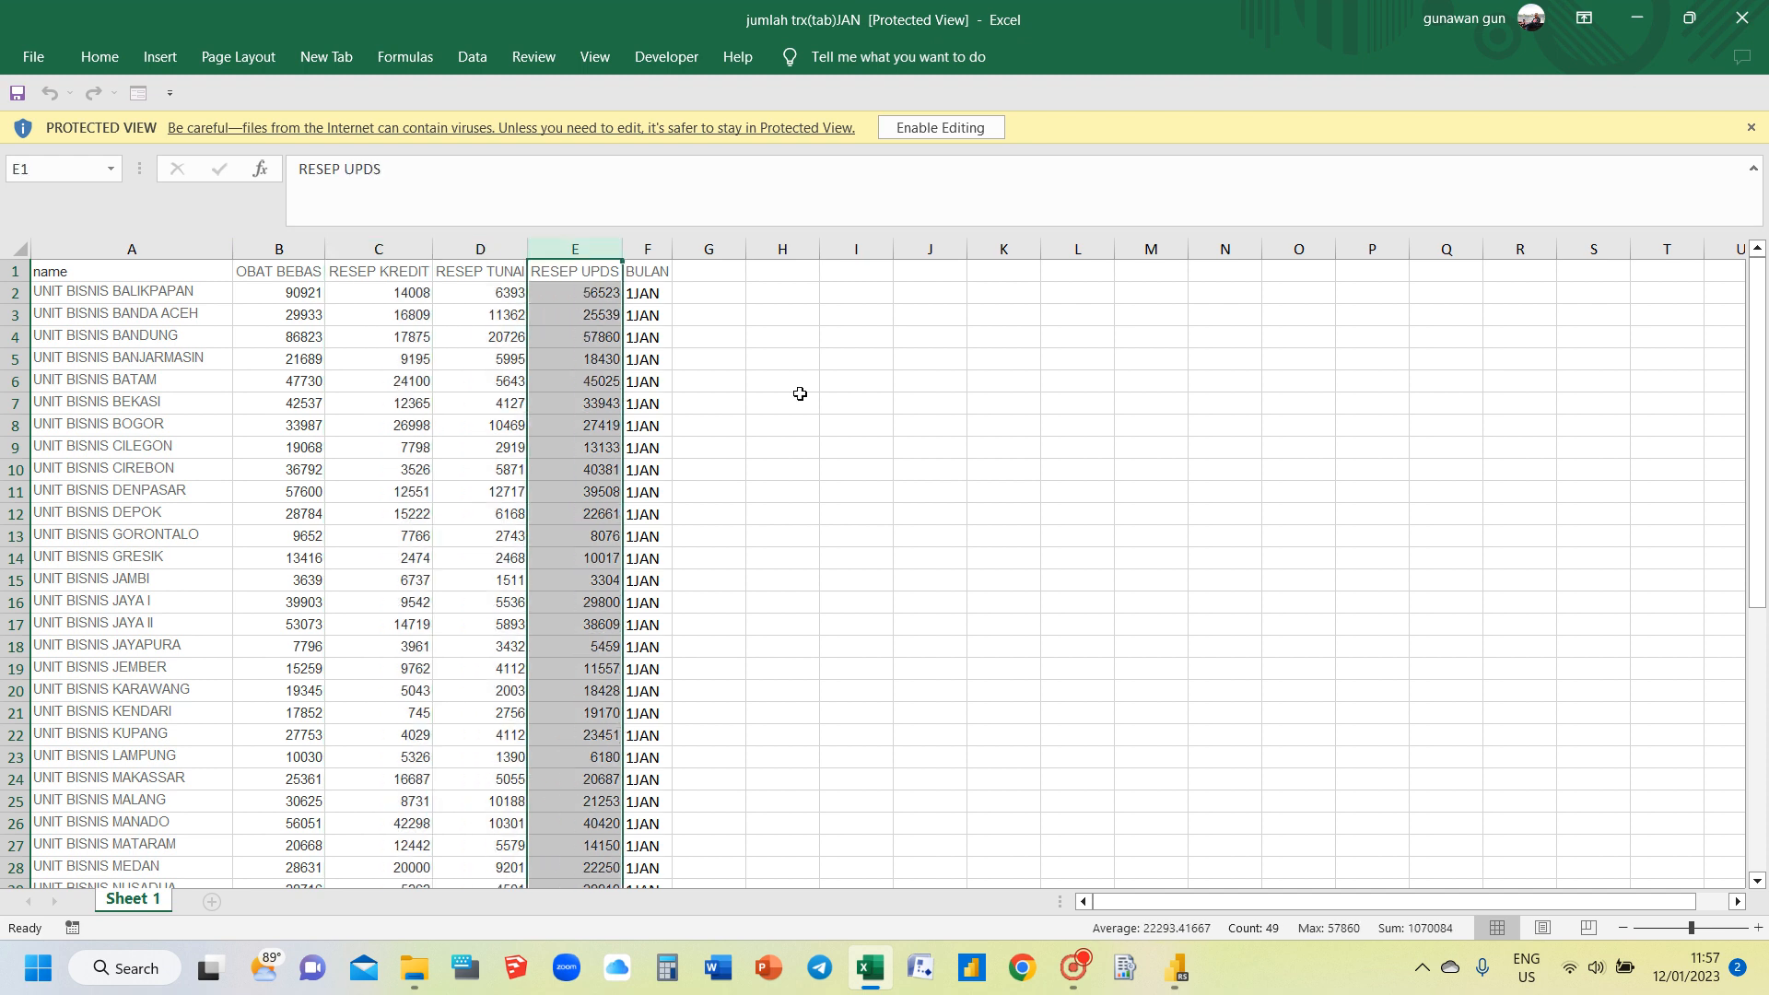
{"action": "left_click", "coordinate": [929, 486]}
{"action": "left_click", "coordinate": [1751, 127]}
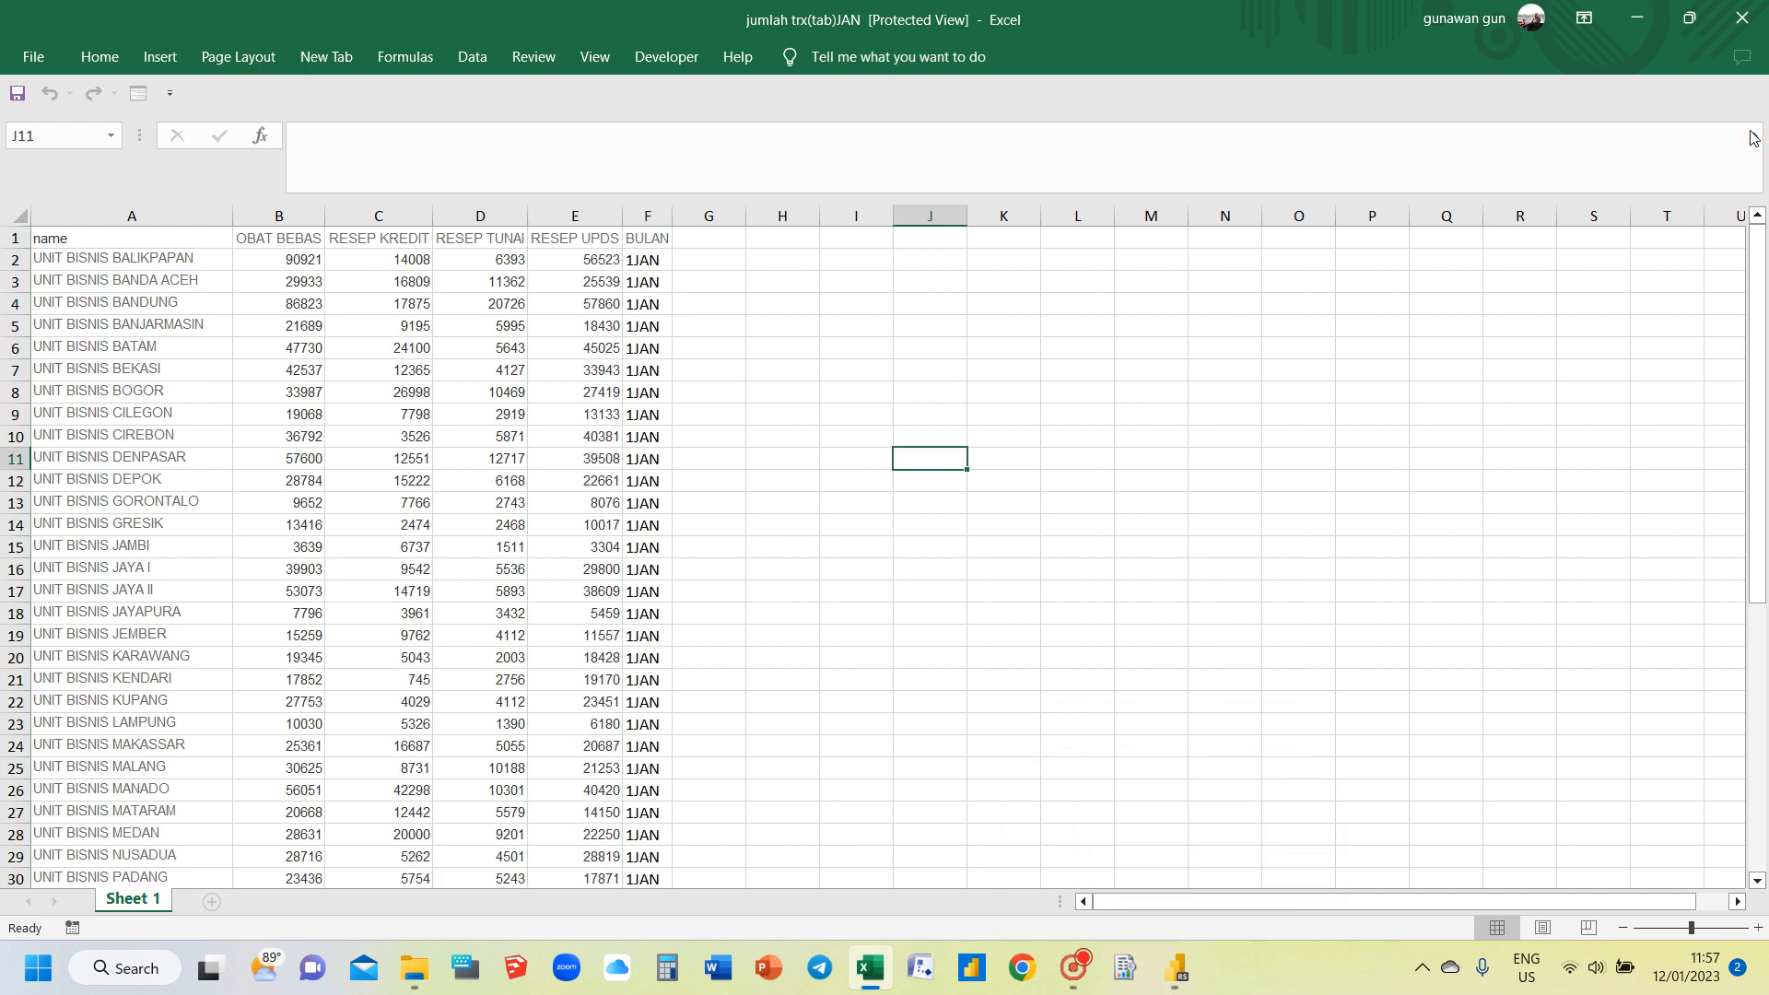
{"action": "left_click", "coordinate": [1740, 18]}
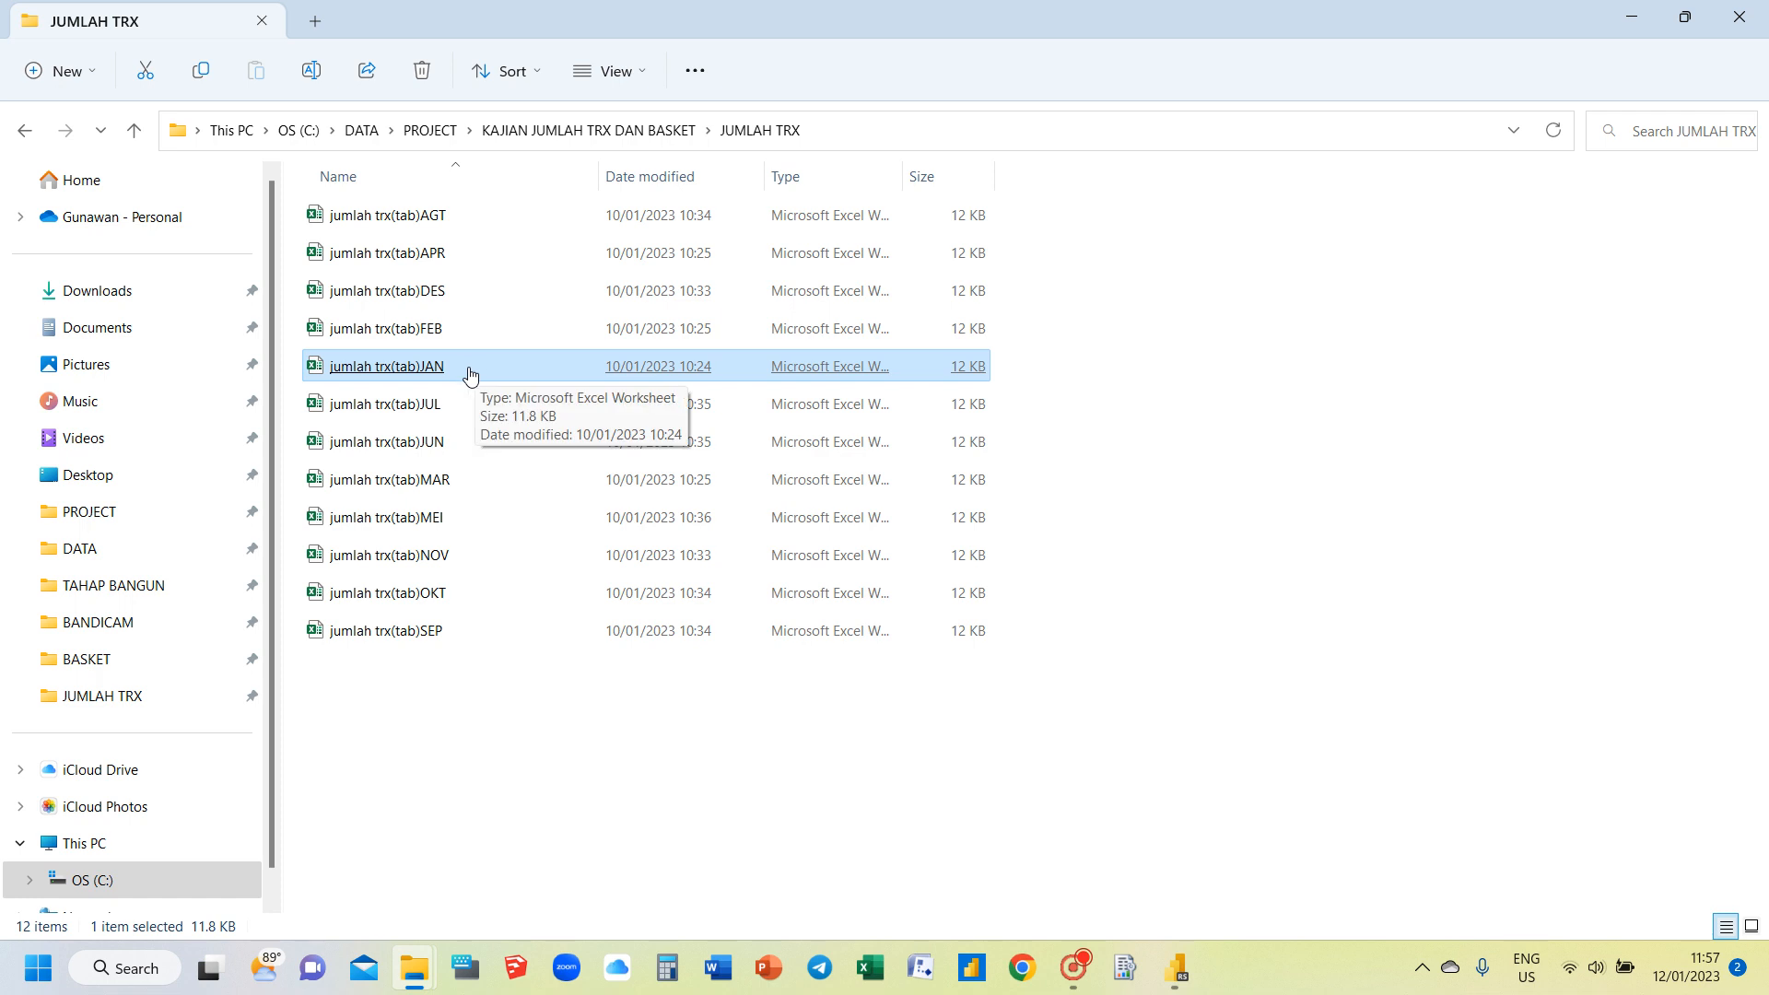
{"action": "left_click", "coordinate": [482, 298]}
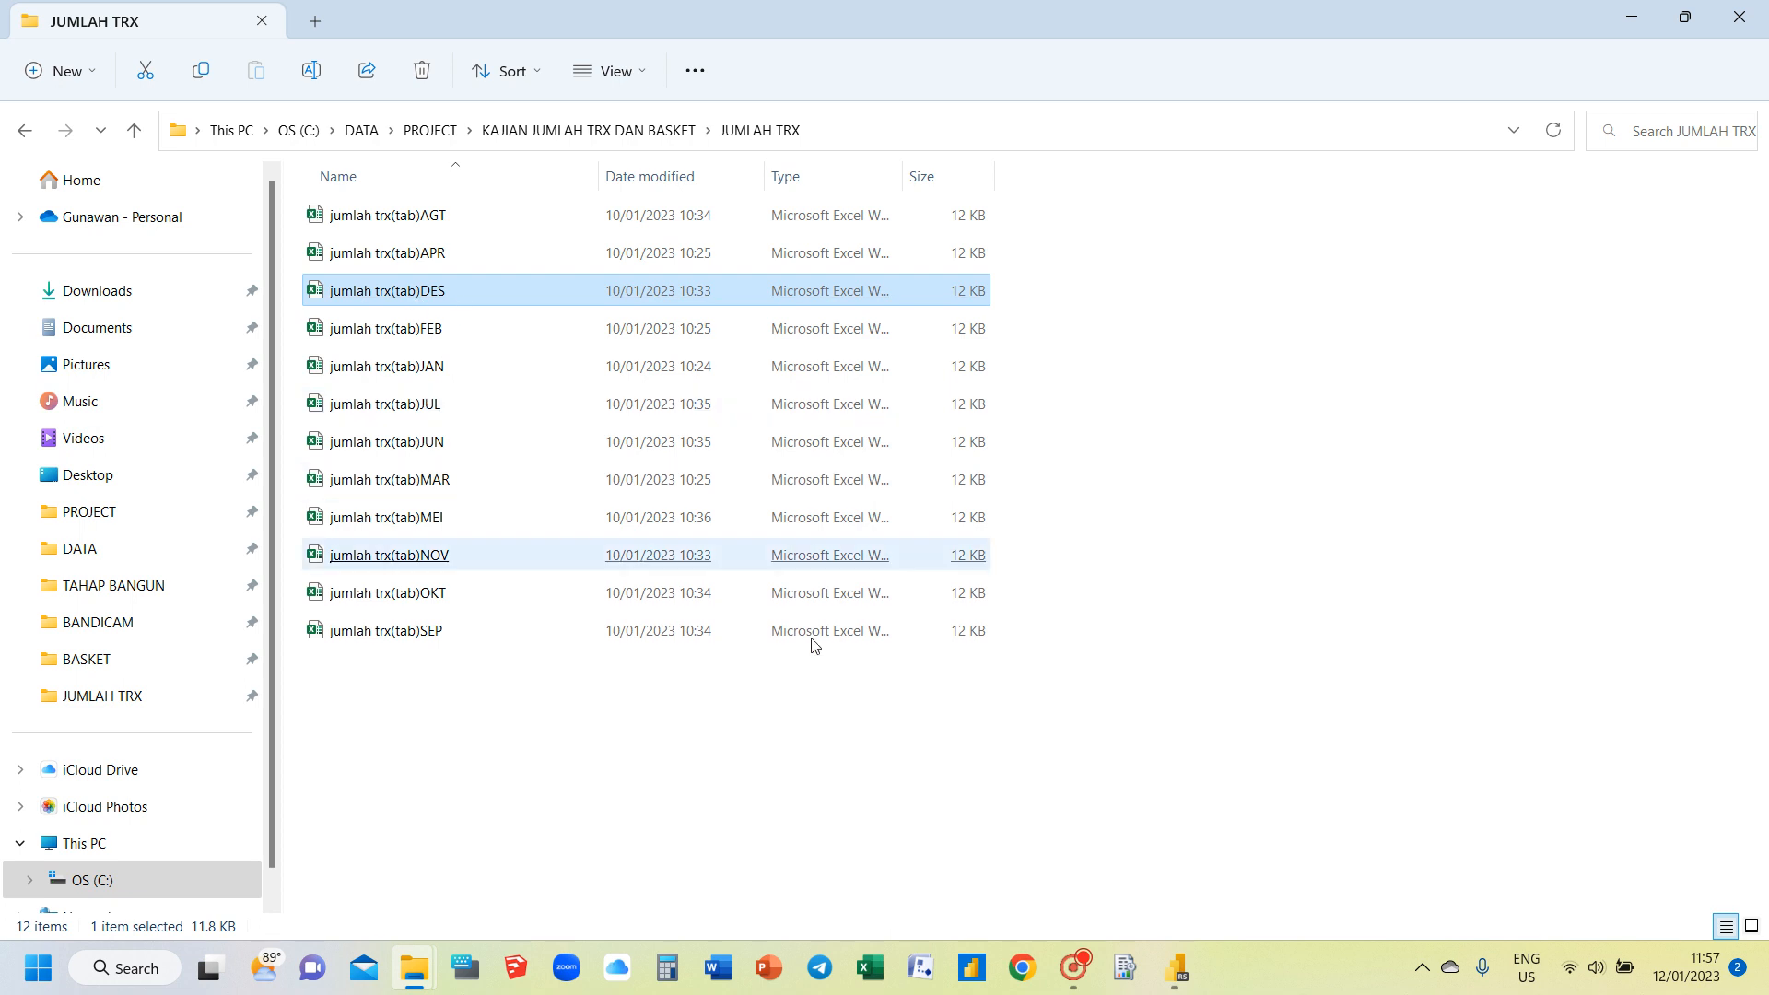
Step: Switch to Power BI Desktop and start a connection to a Folder data source from the full list of sources
{"action": "left_click", "coordinate": [1185, 980]}
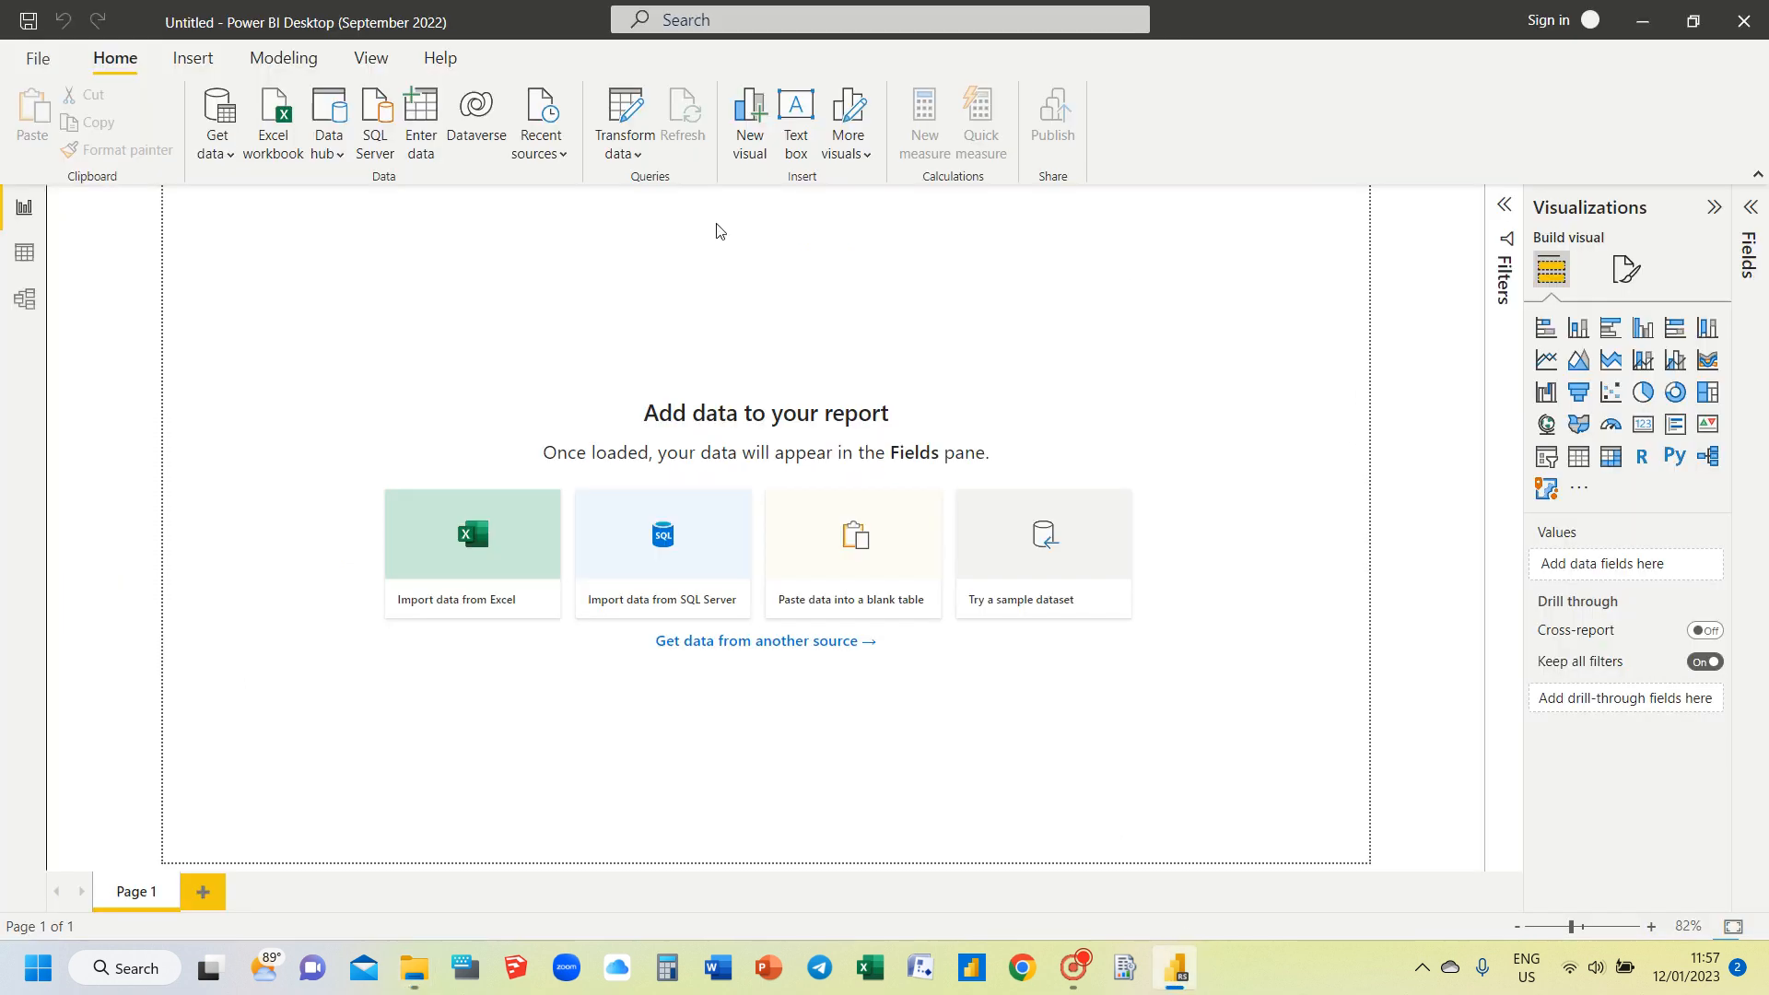
{"action": "left_click", "coordinate": [229, 157]}
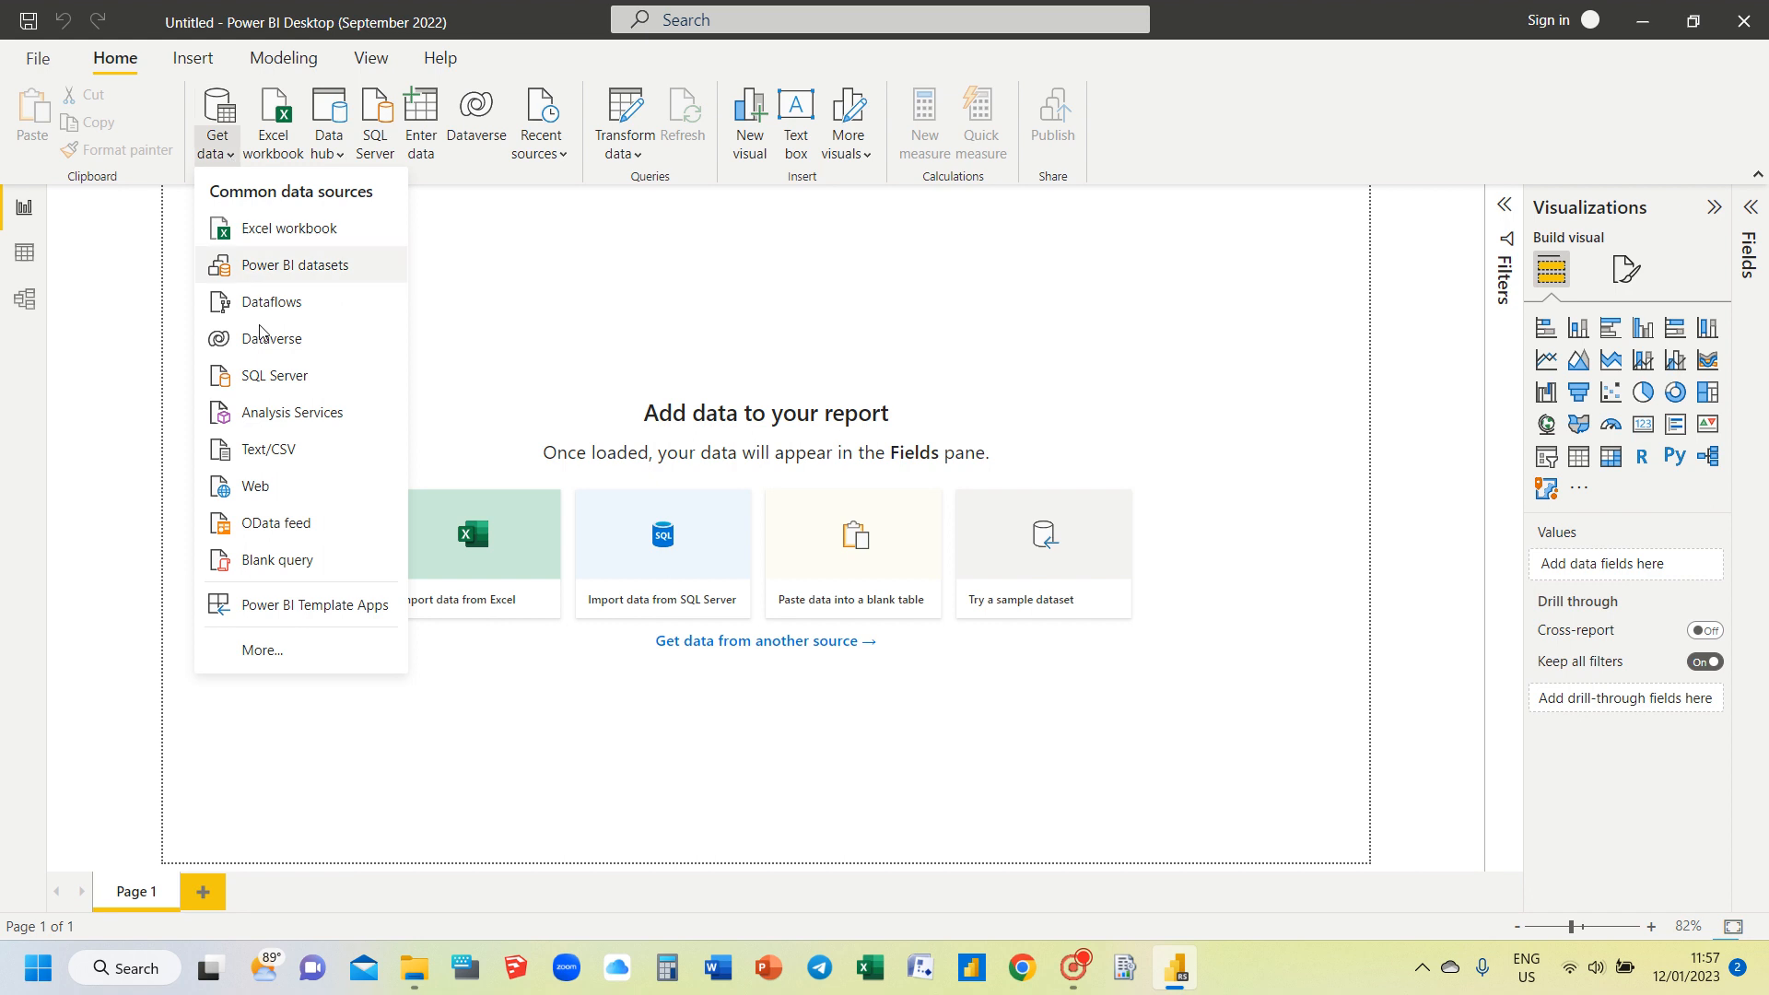
{"action": "left_click", "coordinate": [261, 655]}
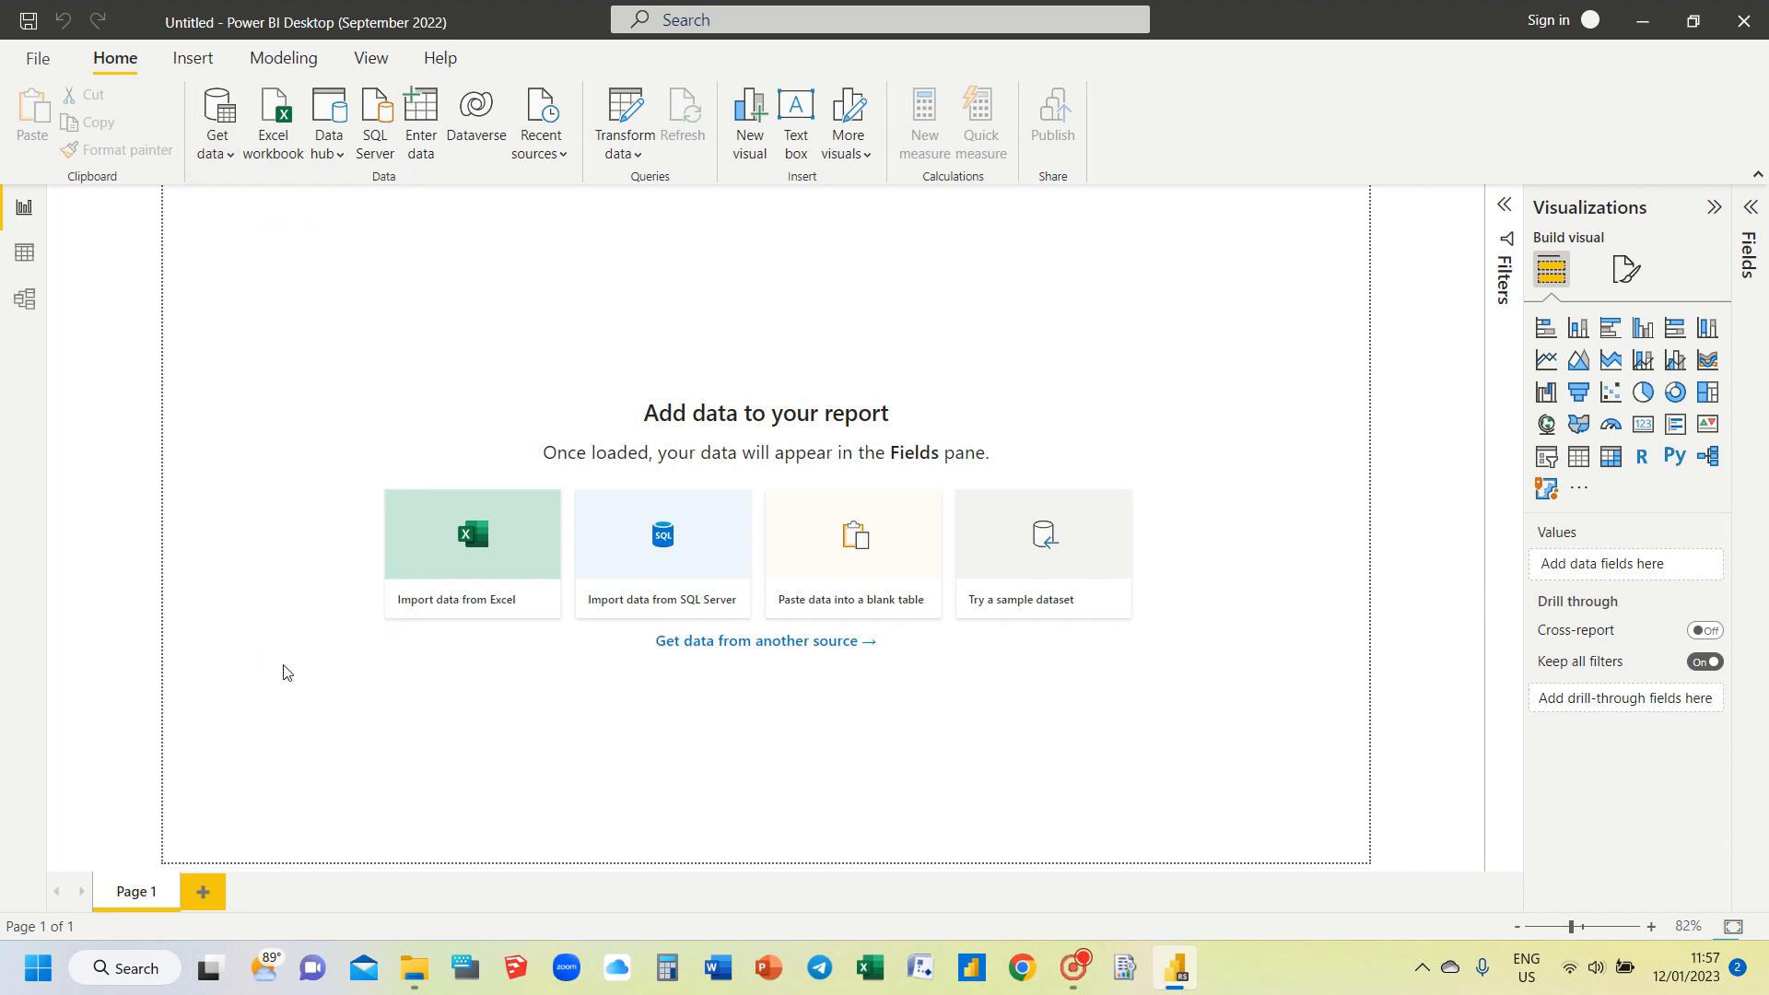
{"action": "left_click", "coordinate": [1073, 968]}
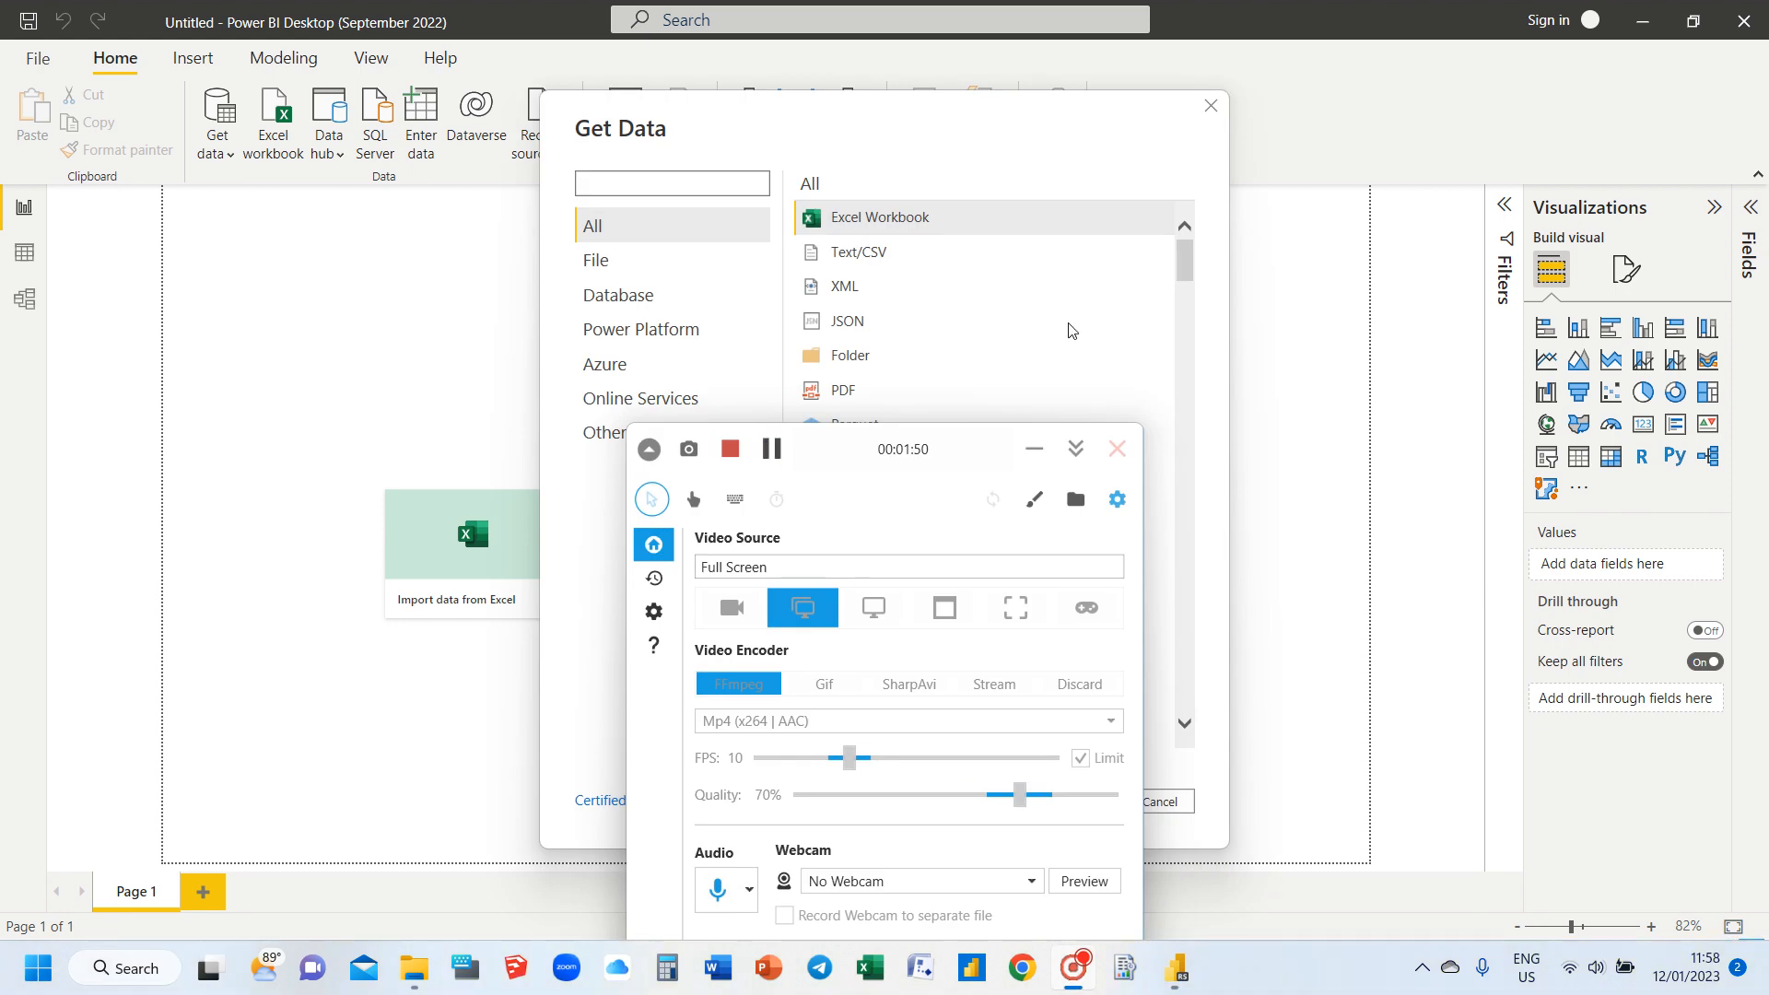
{"action": "left_click", "coordinate": [1036, 450]}
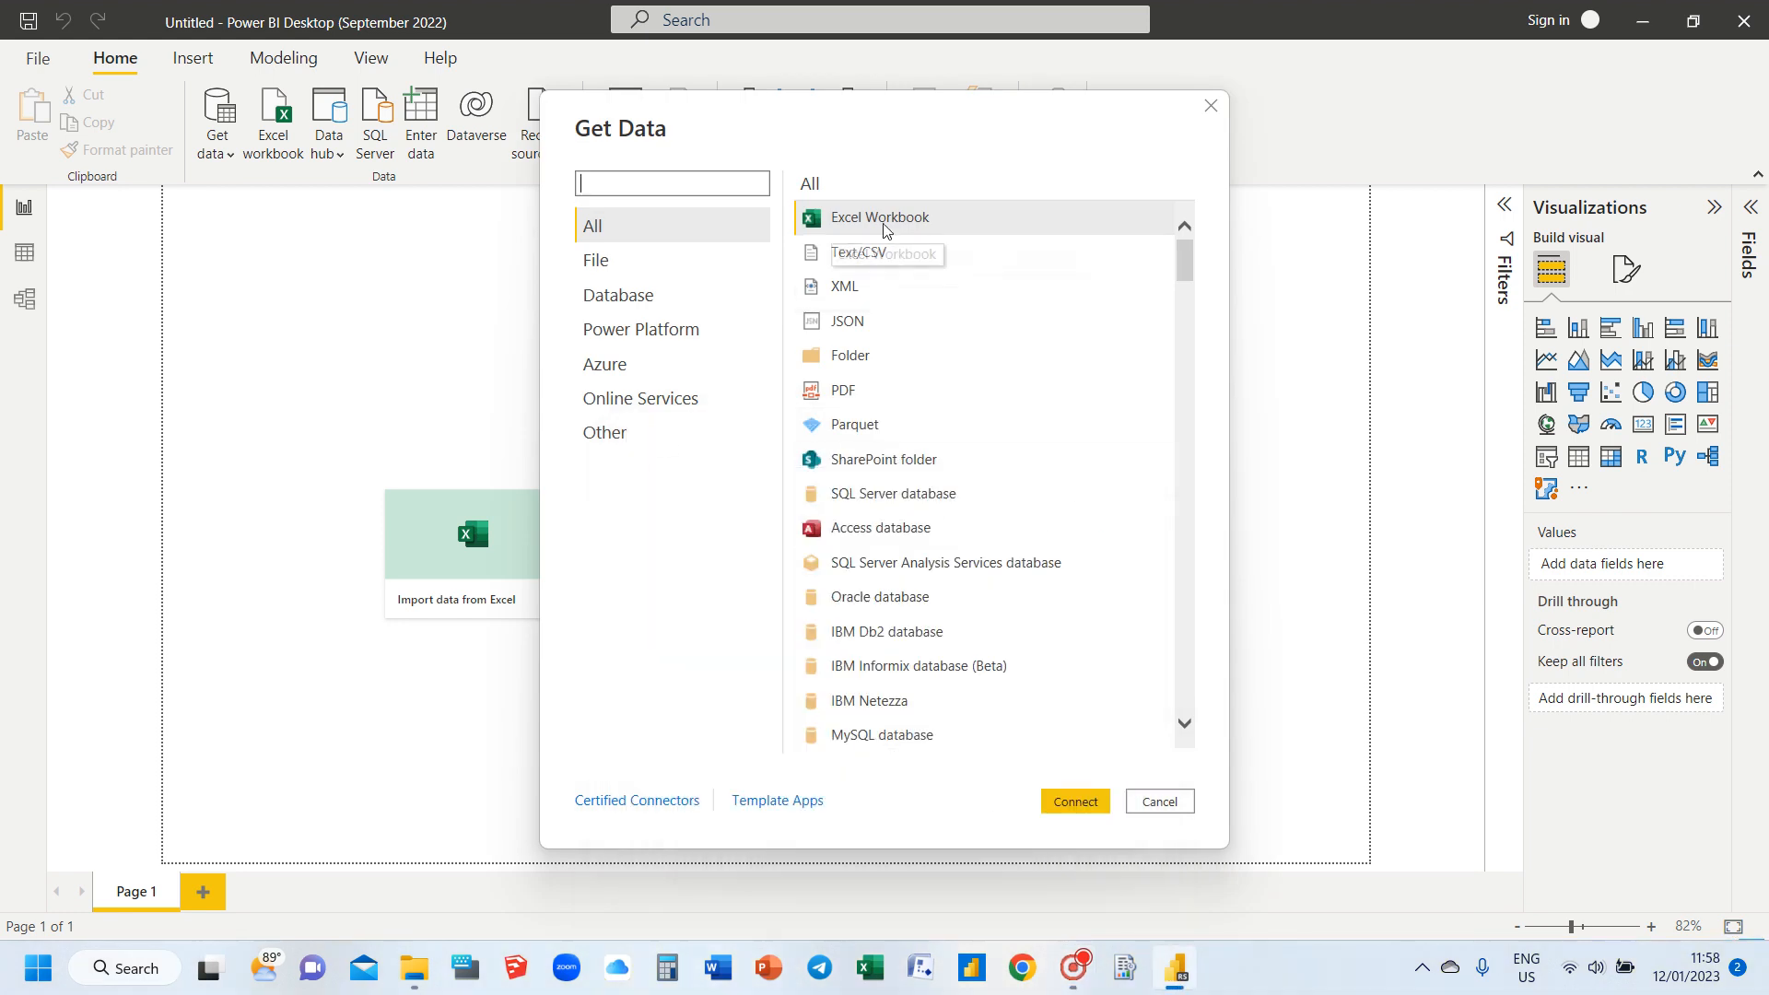
{"action": "left_click", "coordinate": [856, 361]}
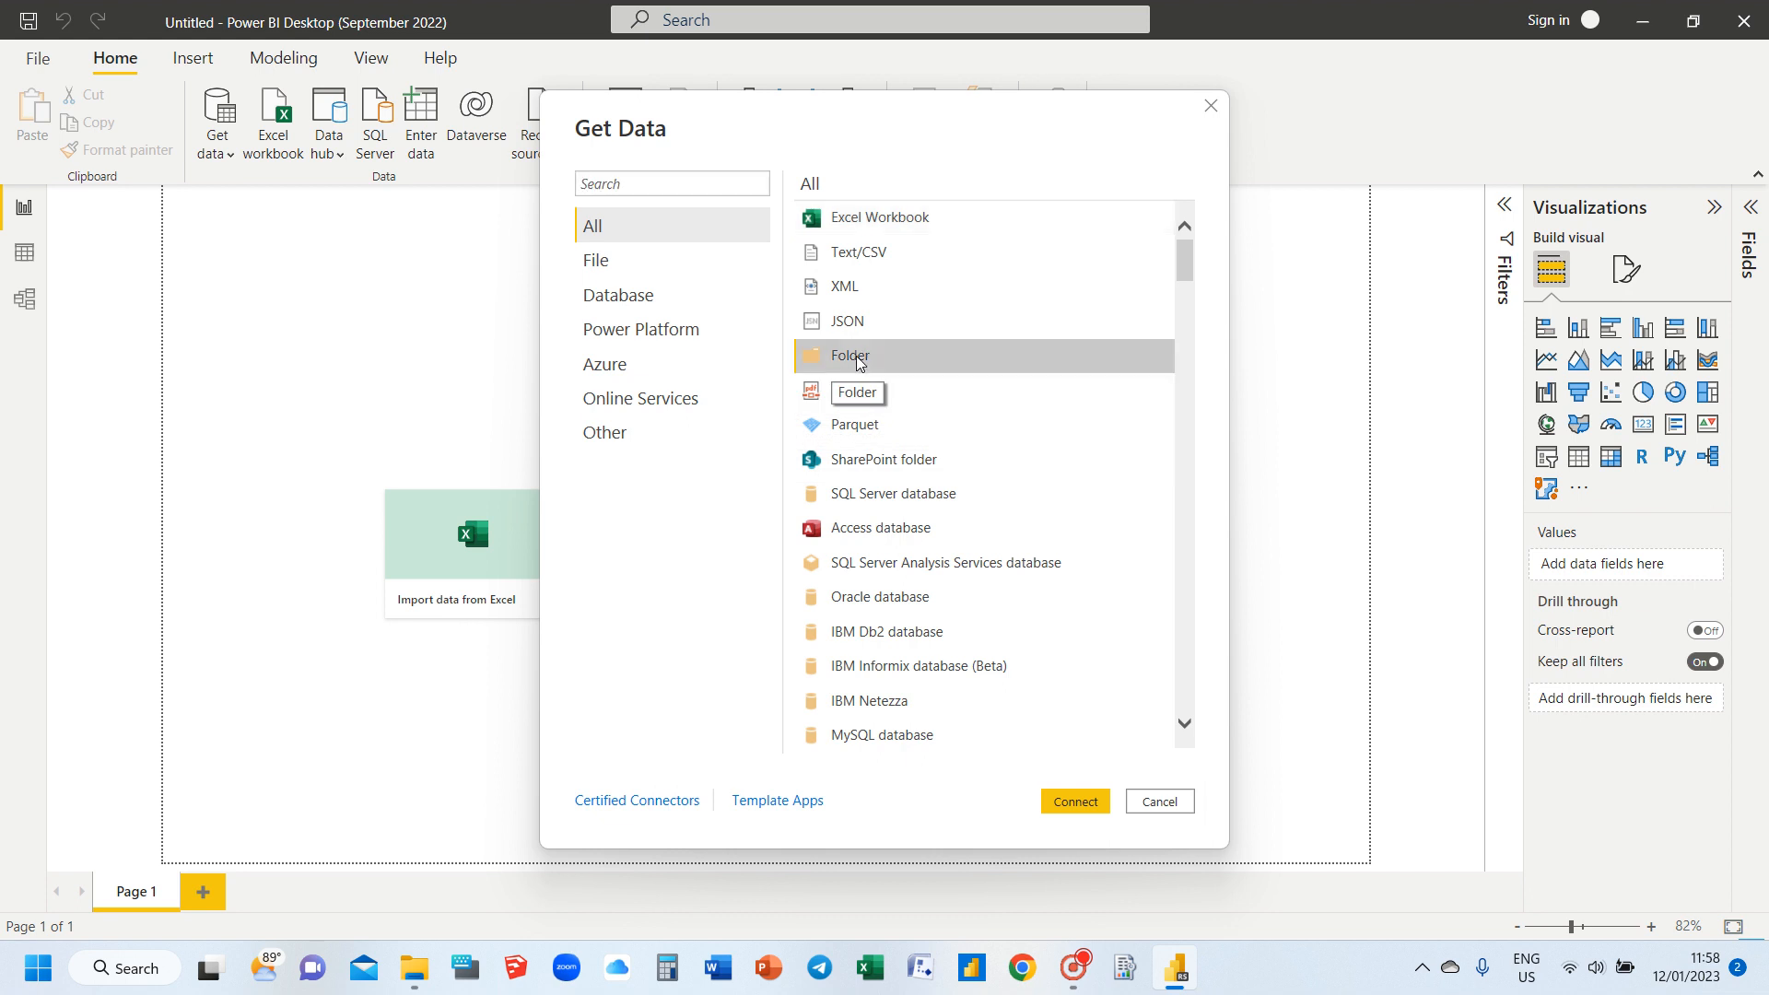
{"action": "left_click", "coordinate": [1074, 802]}
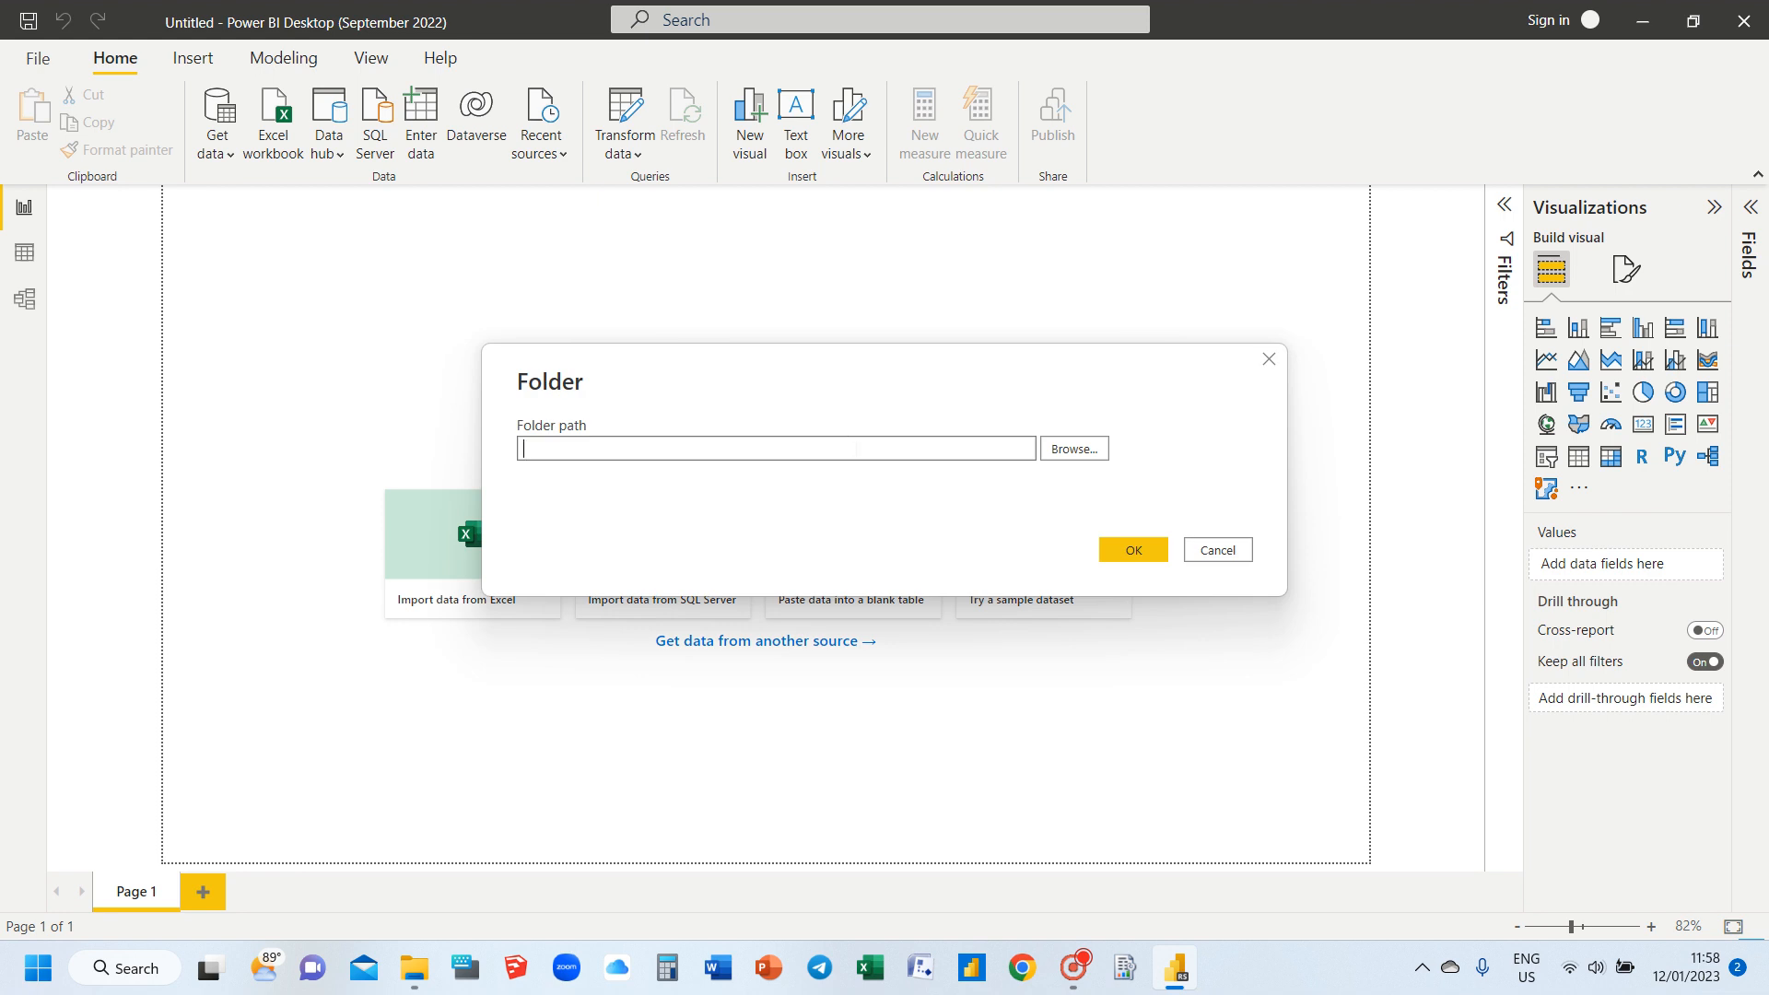
Step: Dismiss the folder browser, switch to File Explorer and copy the full path of the JUMLAH TRX folder
{"action": "left_click", "coordinate": [1063, 455]}
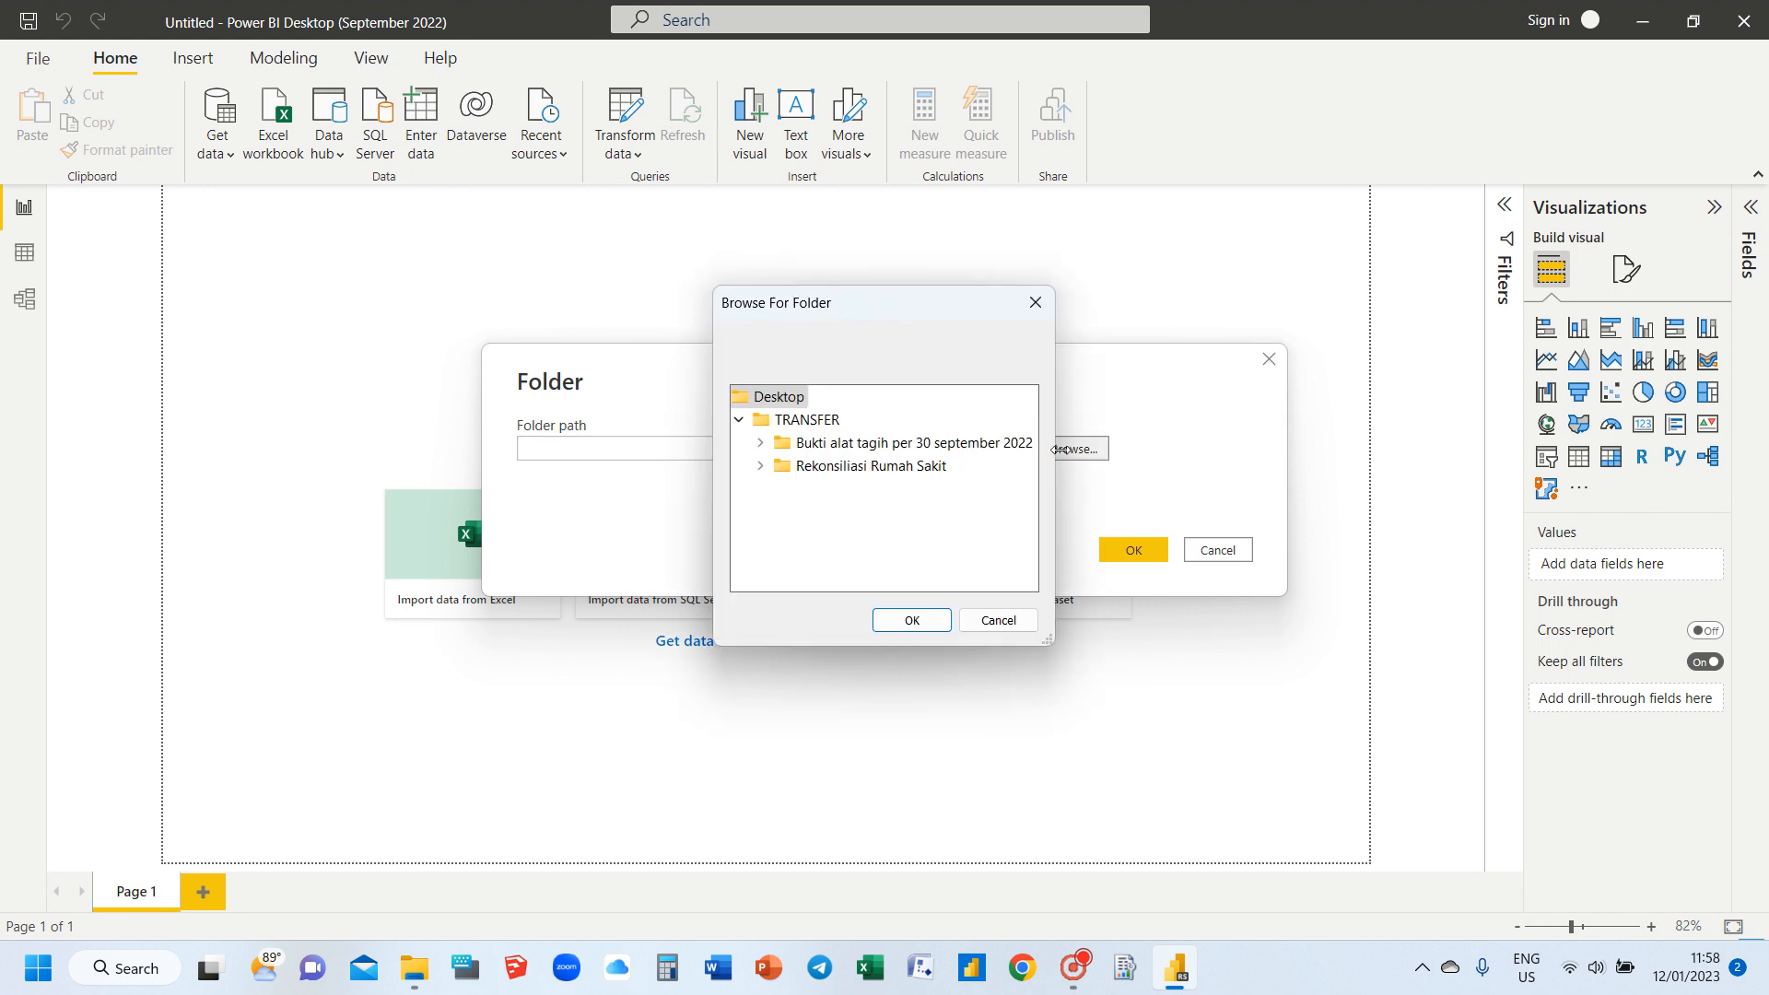
{"action": "left_click", "coordinate": [1035, 302]}
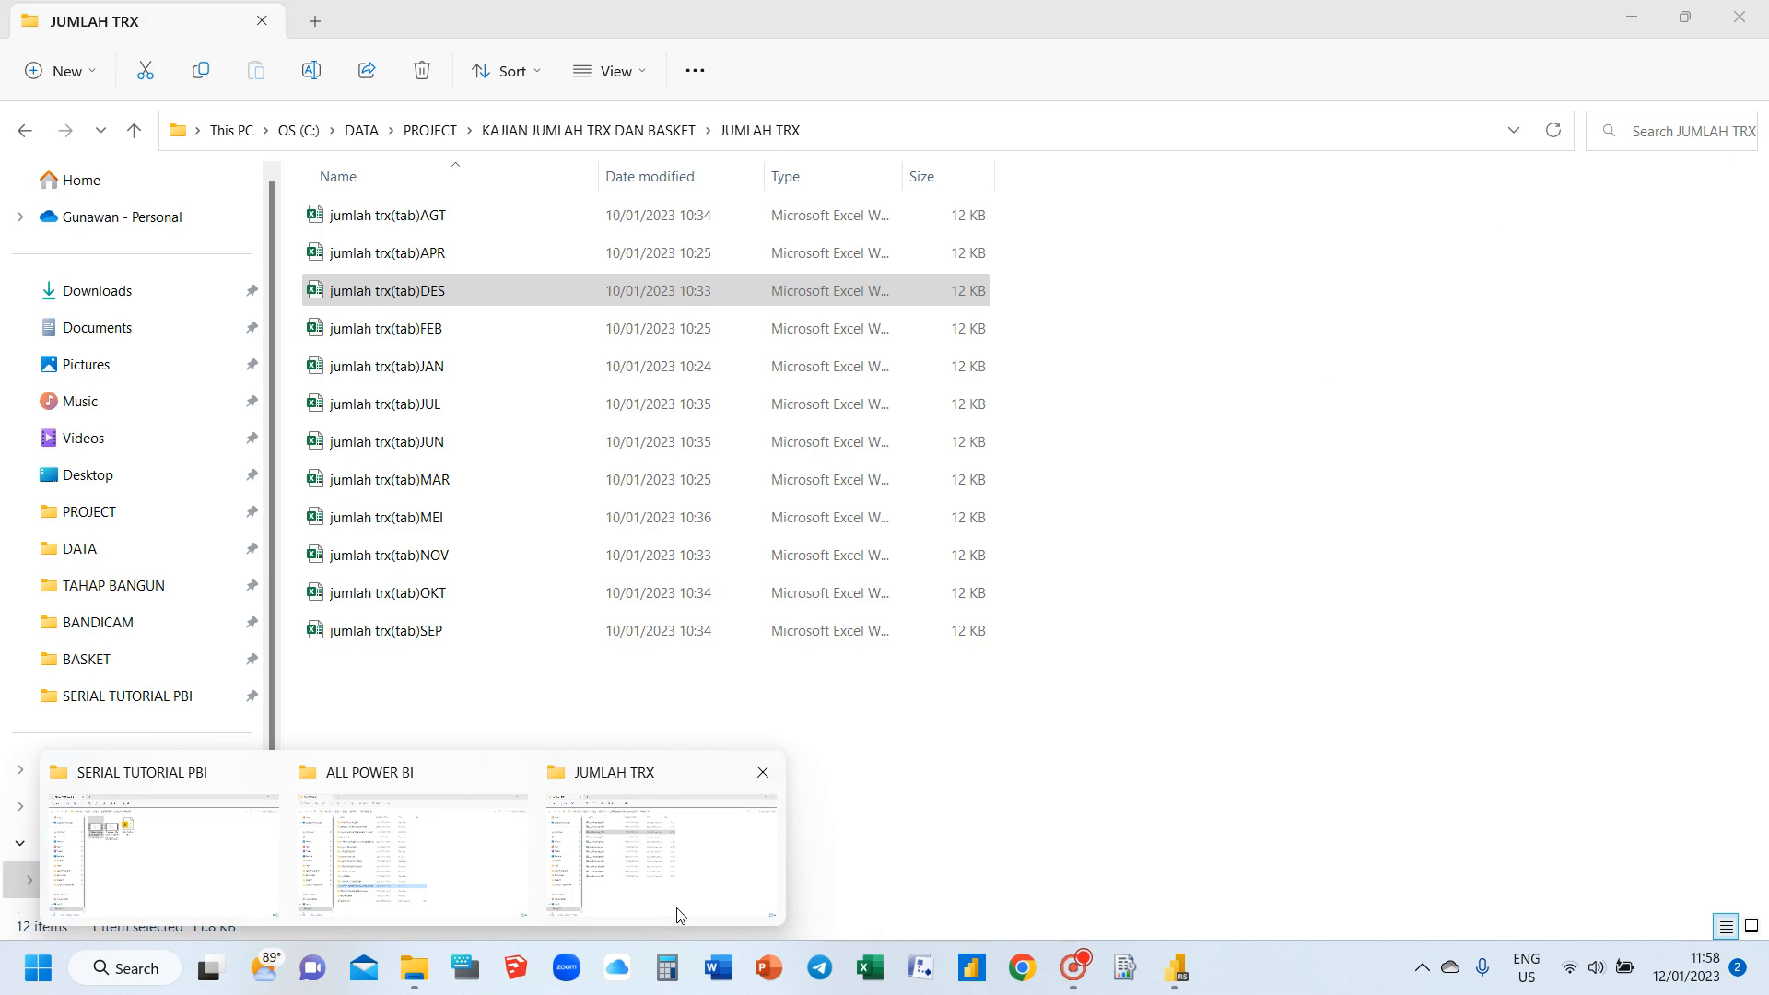
{"action": "left_click", "coordinate": [677, 915]}
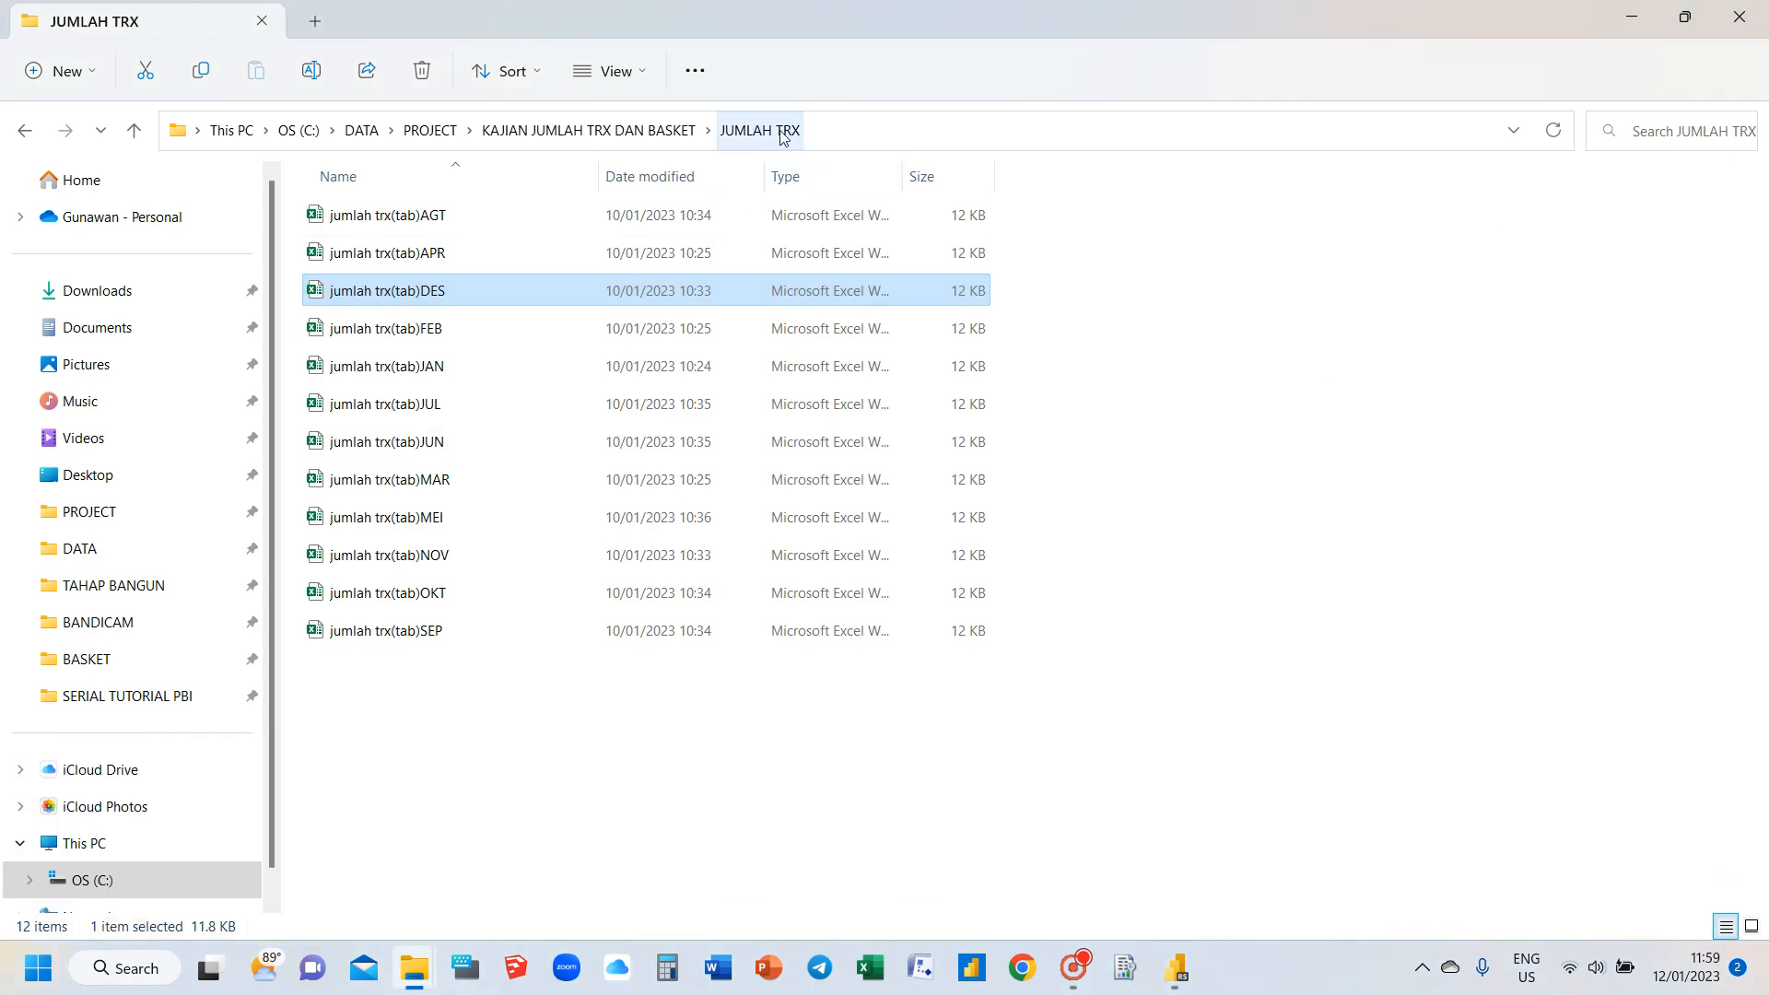
{"action": "left_click", "coordinate": [849, 138]}
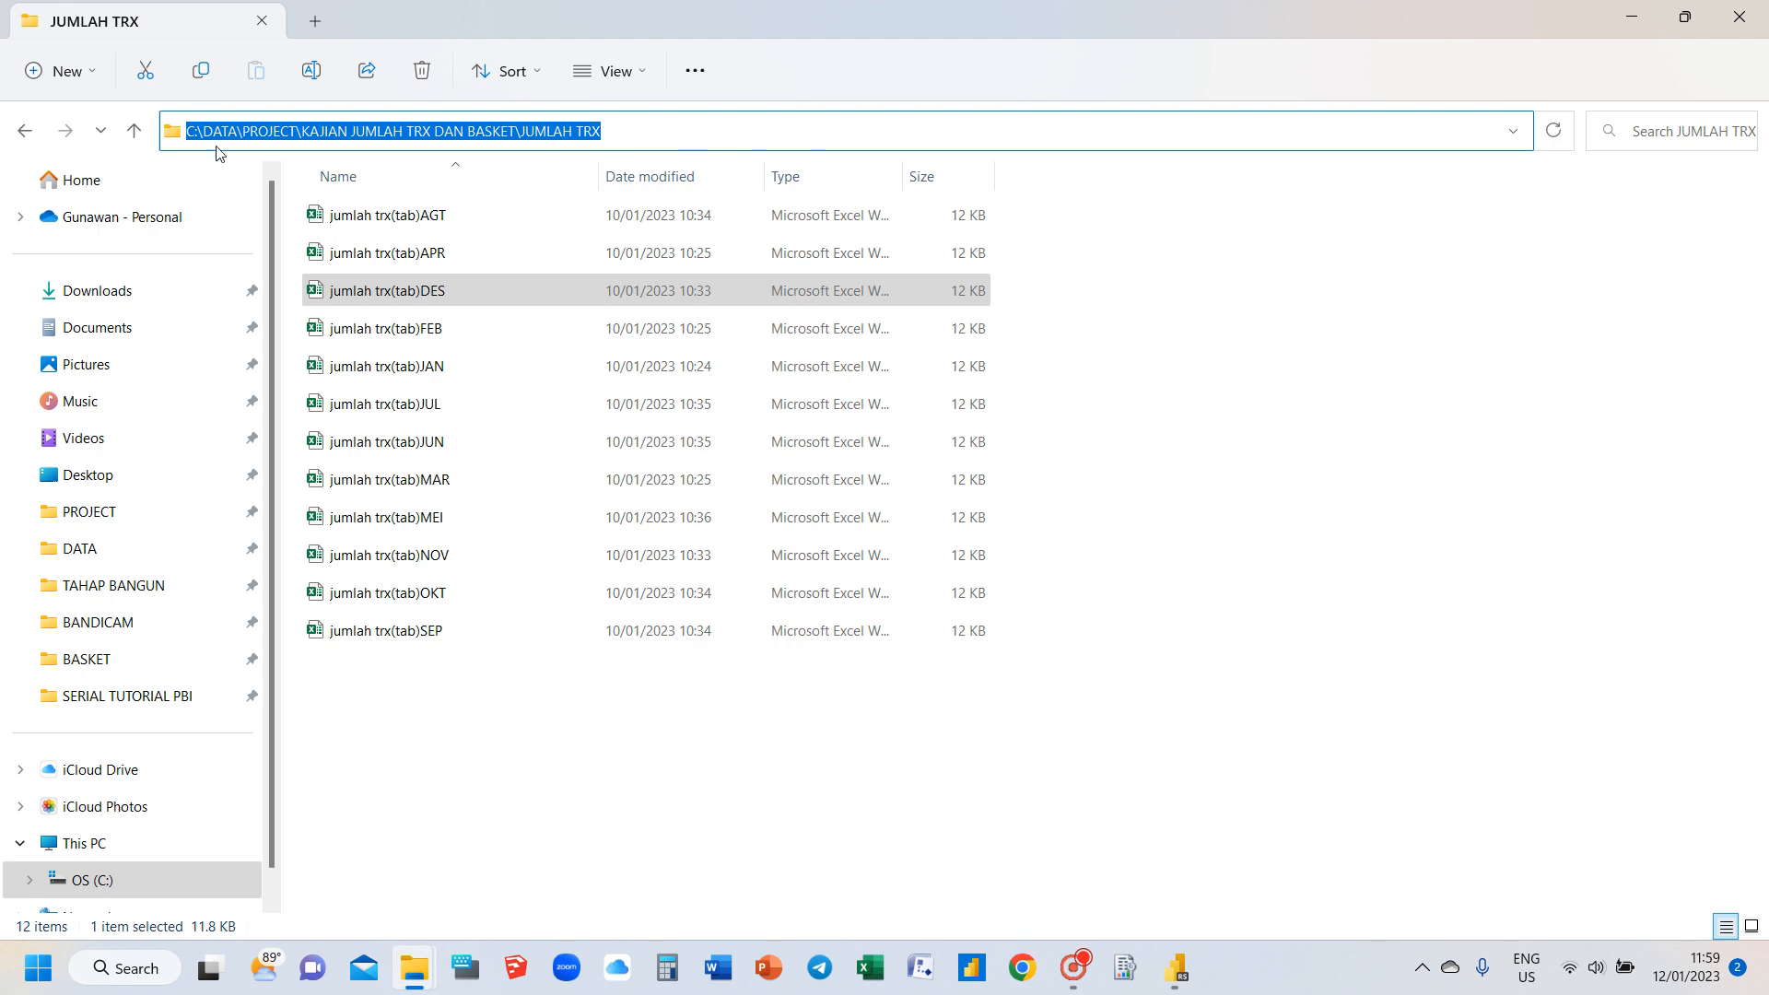
{"action": "right_click", "coordinate": [570, 130]}
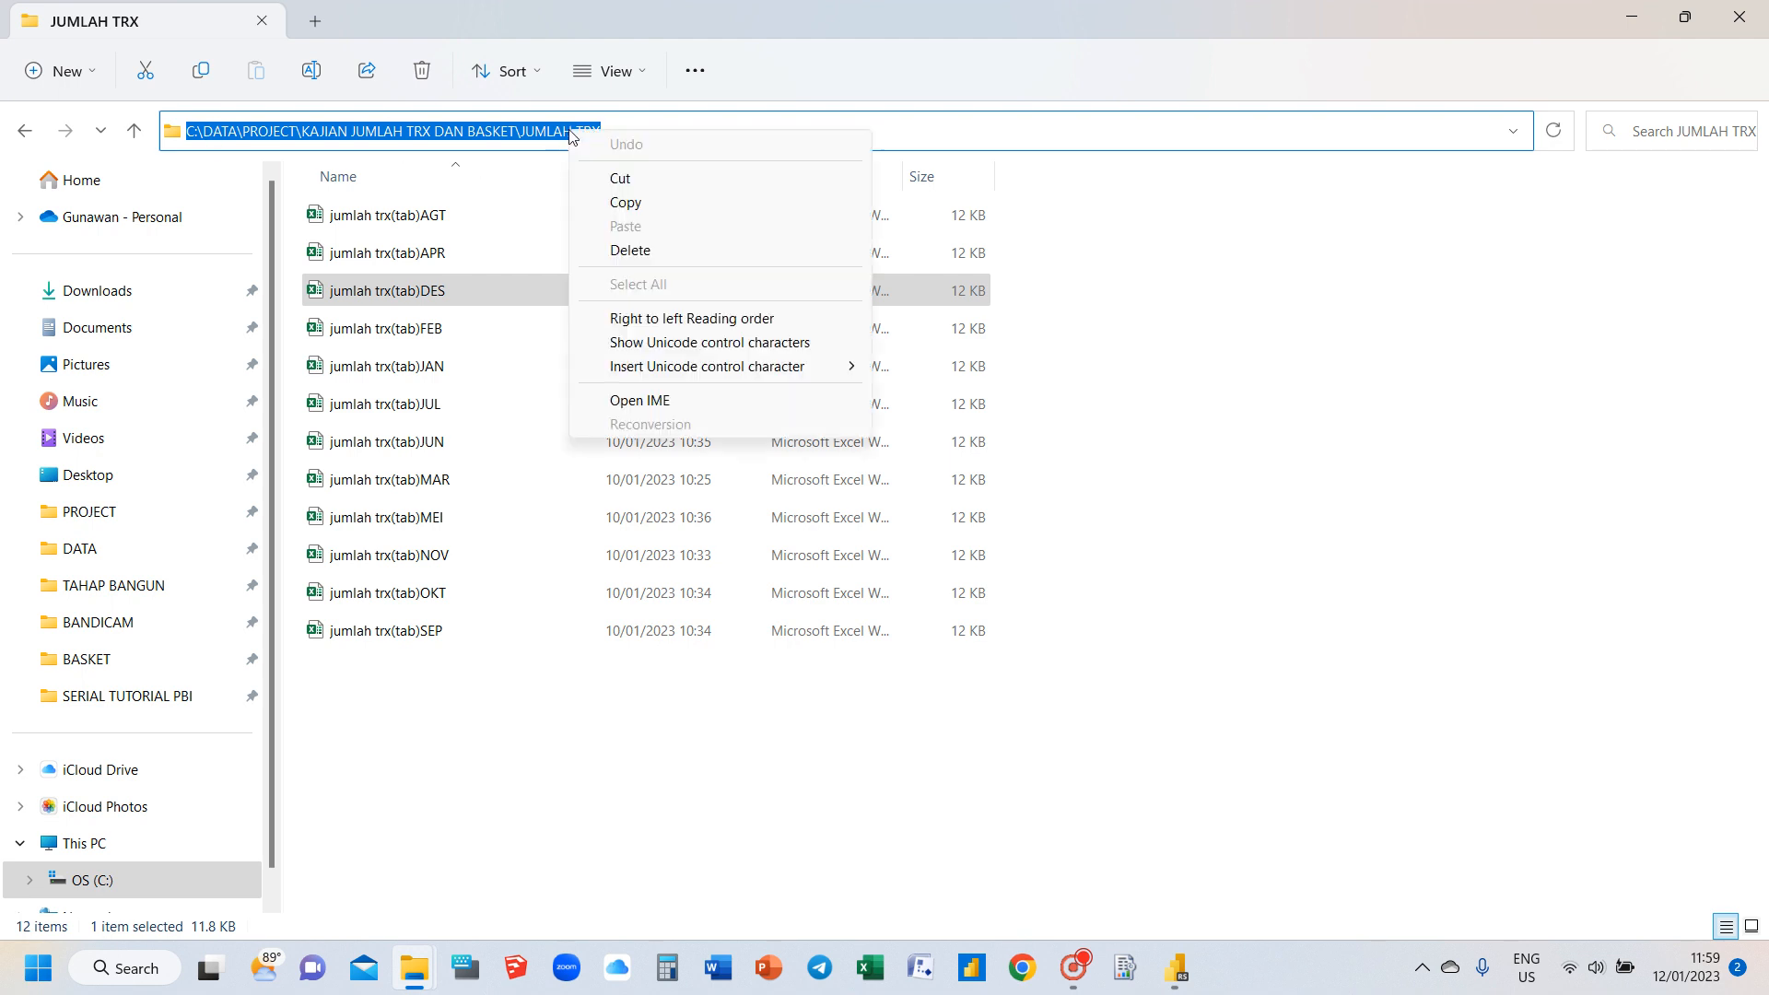
{"action": "left_click", "coordinate": [635, 204]}
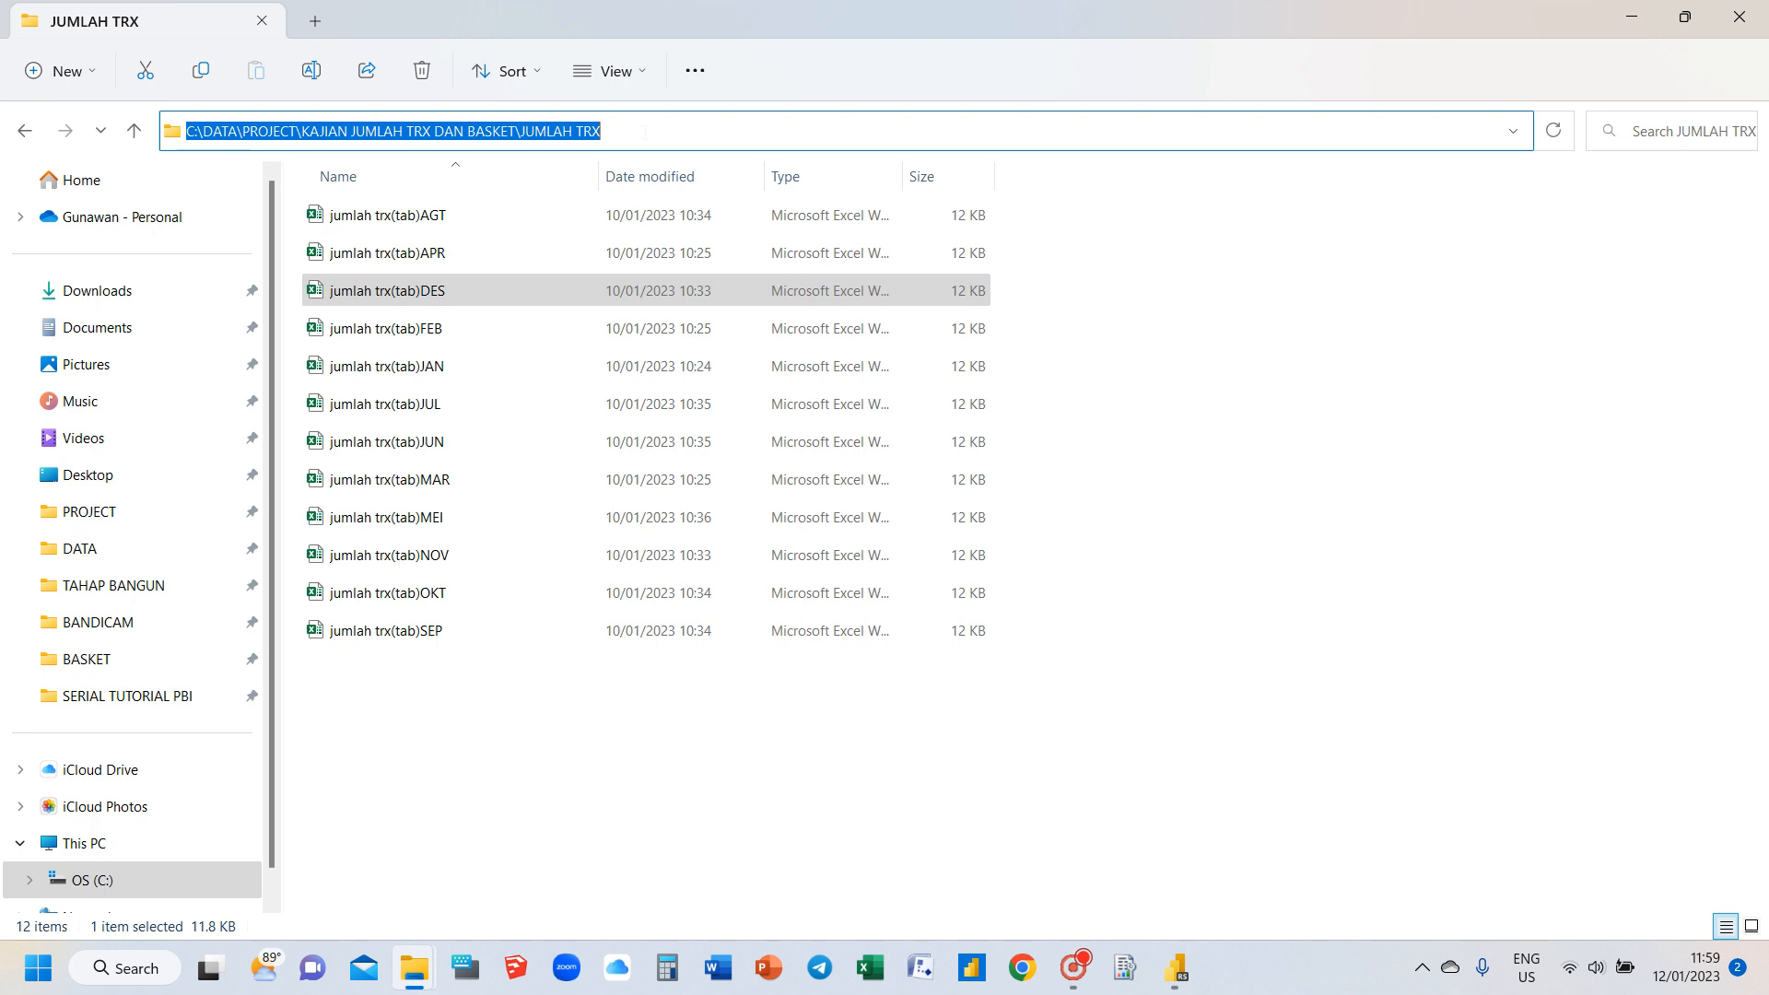
{"action": "right_click", "coordinate": [534, 131]}
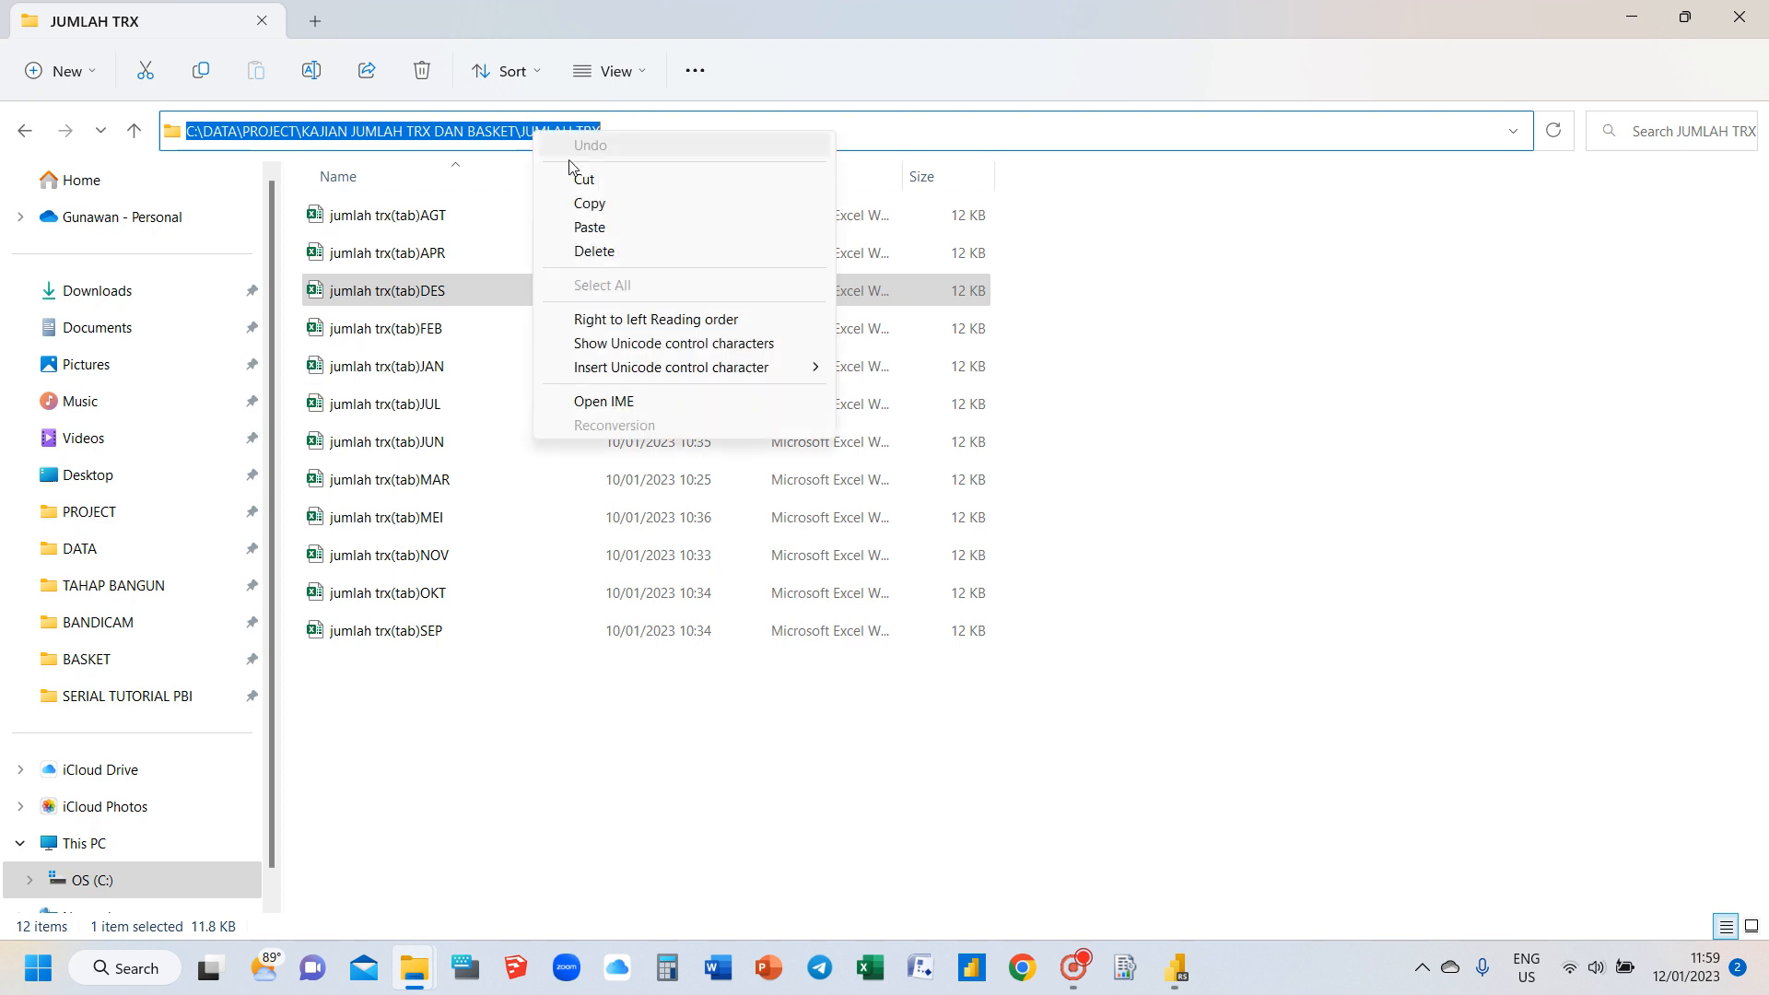
{"action": "left_click", "coordinate": [590, 203]}
Step: Switch to Power BI Desktop and set the folder path to C:\DATA\PROJECT\KAJIAN JUMLAH TRX DAN BASKET\JUMLAH TRX, confirming the connection
{"action": "left_click", "coordinate": [1176, 968]}
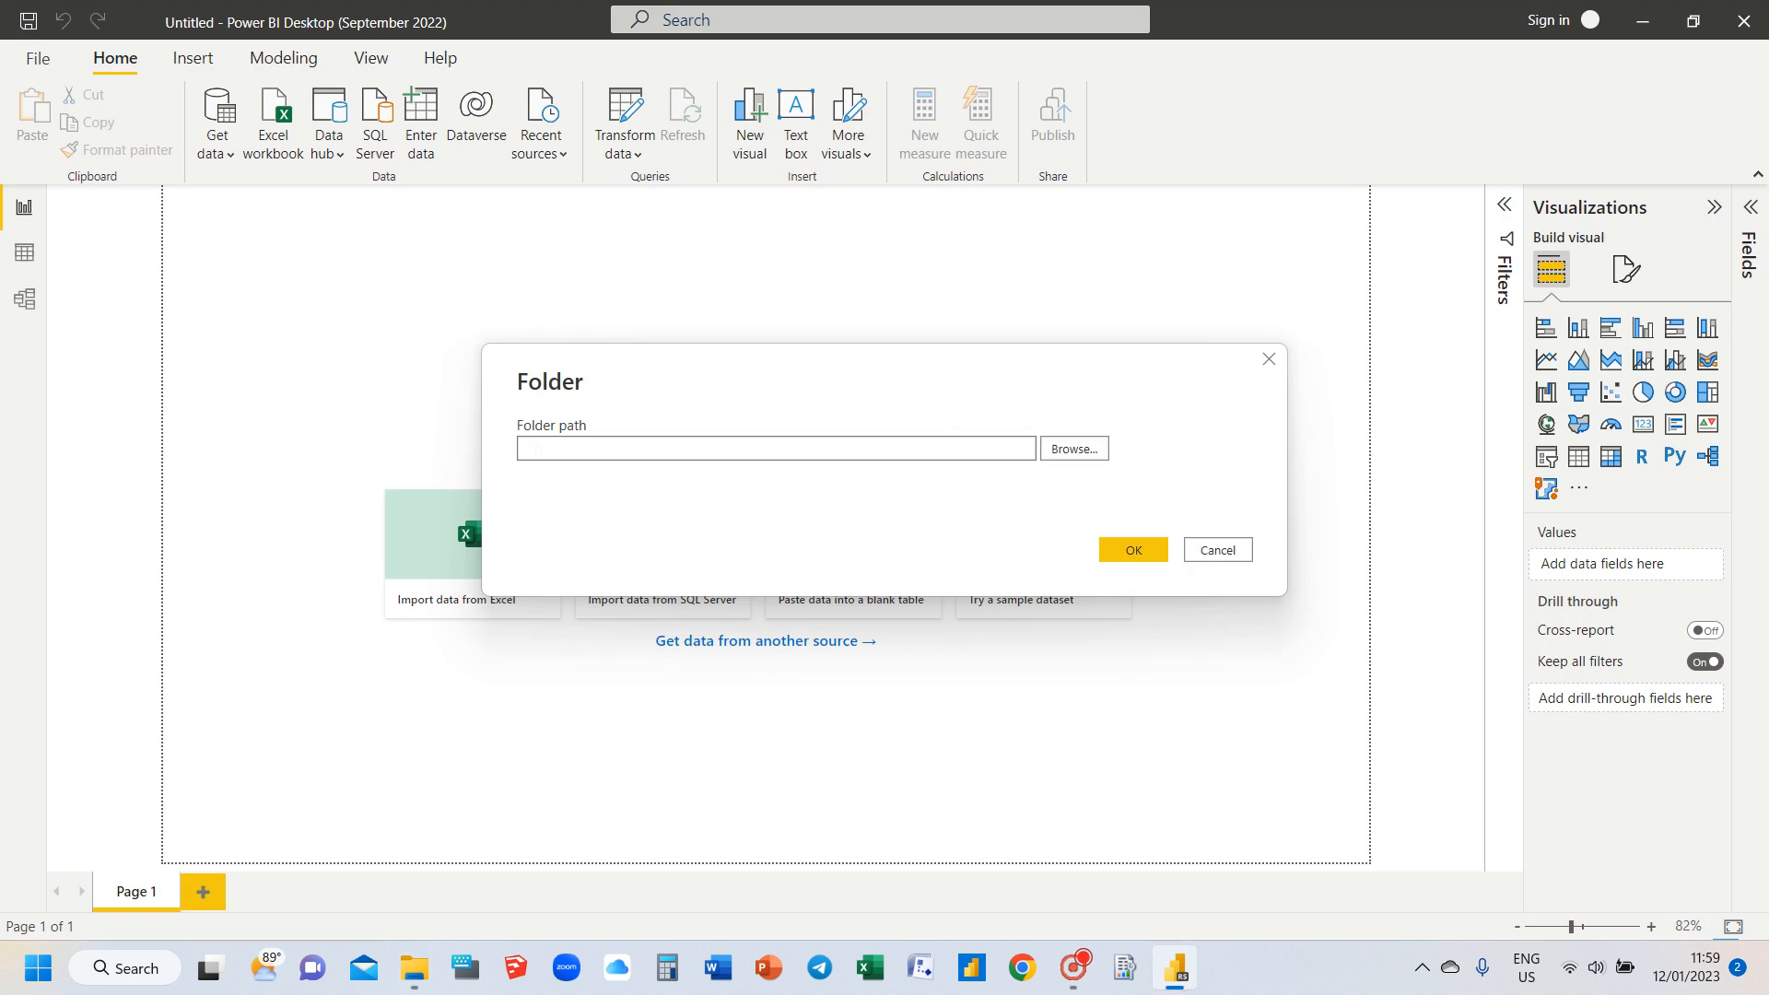
{"action": "right_click", "coordinate": [535, 449]}
{"action": "left_click", "coordinate": [594, 546]}
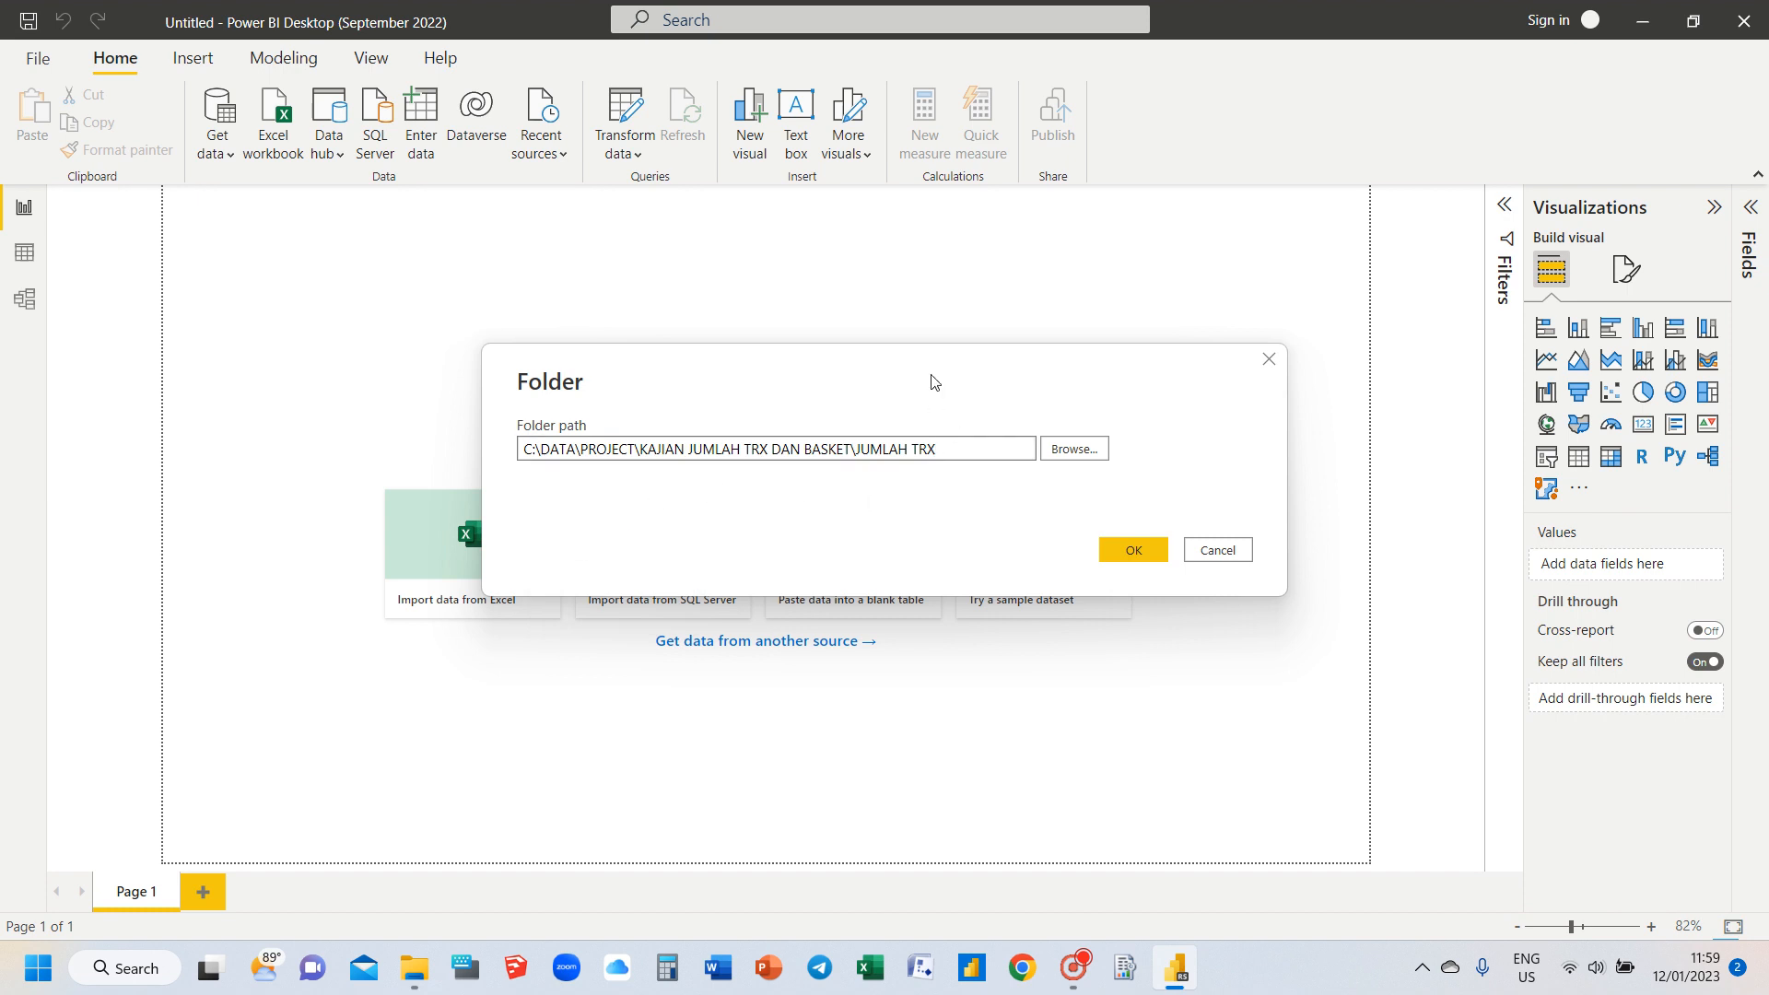
{"action": "left_click", "coordinate": [1128, 556]}
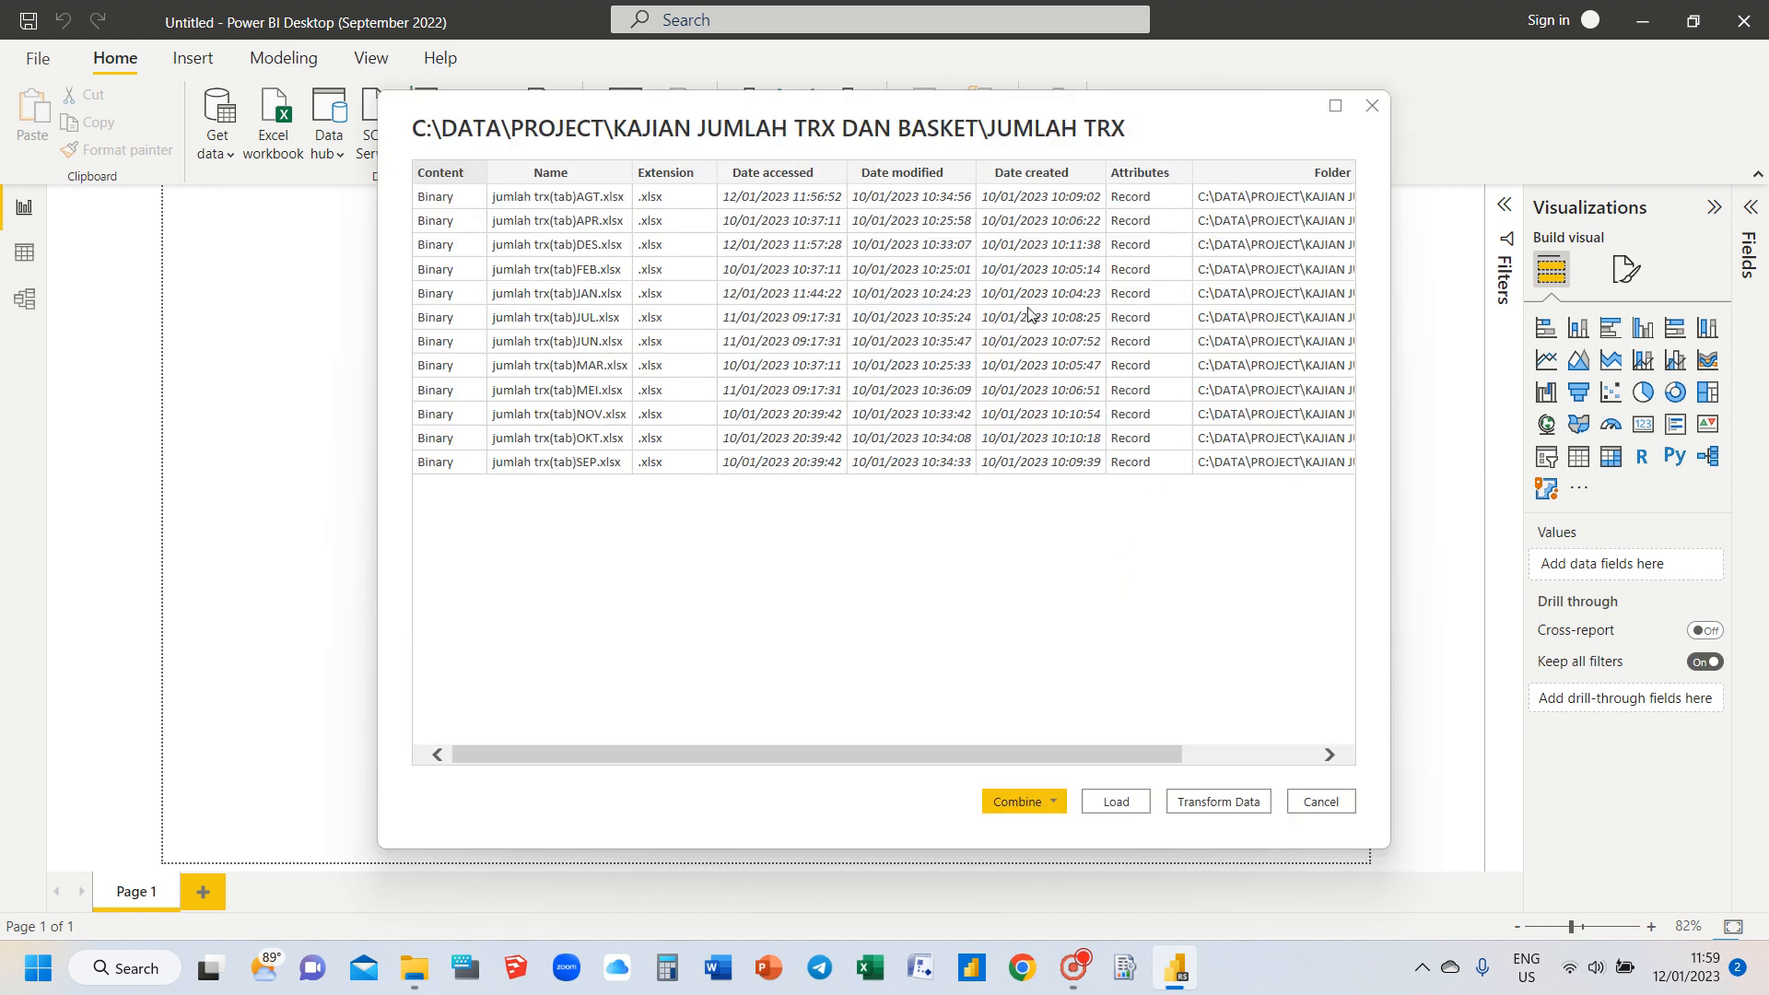
Step: Open the folder's file list for transformation and add a custom column with the formula Excel.Workbook([Content],true)
{"action": "left_click", "coordinate": [1222, 808]}
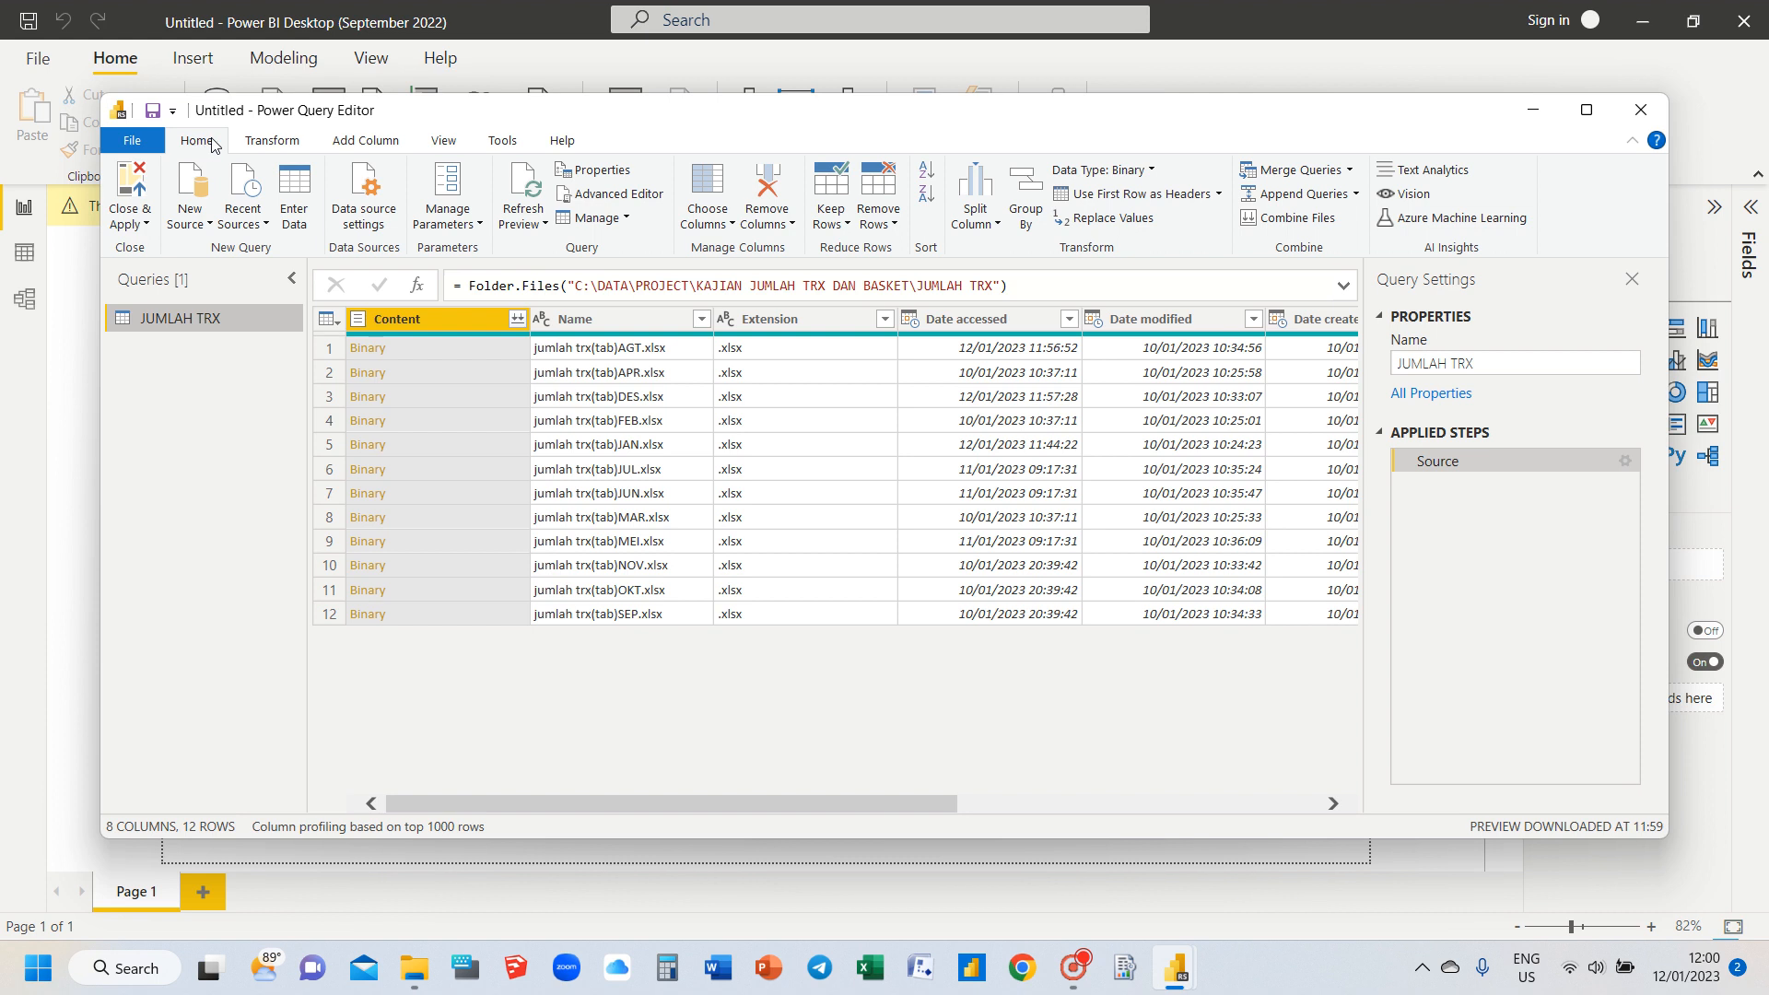
{"action": "left_click", "coordinate": [378, 145]}
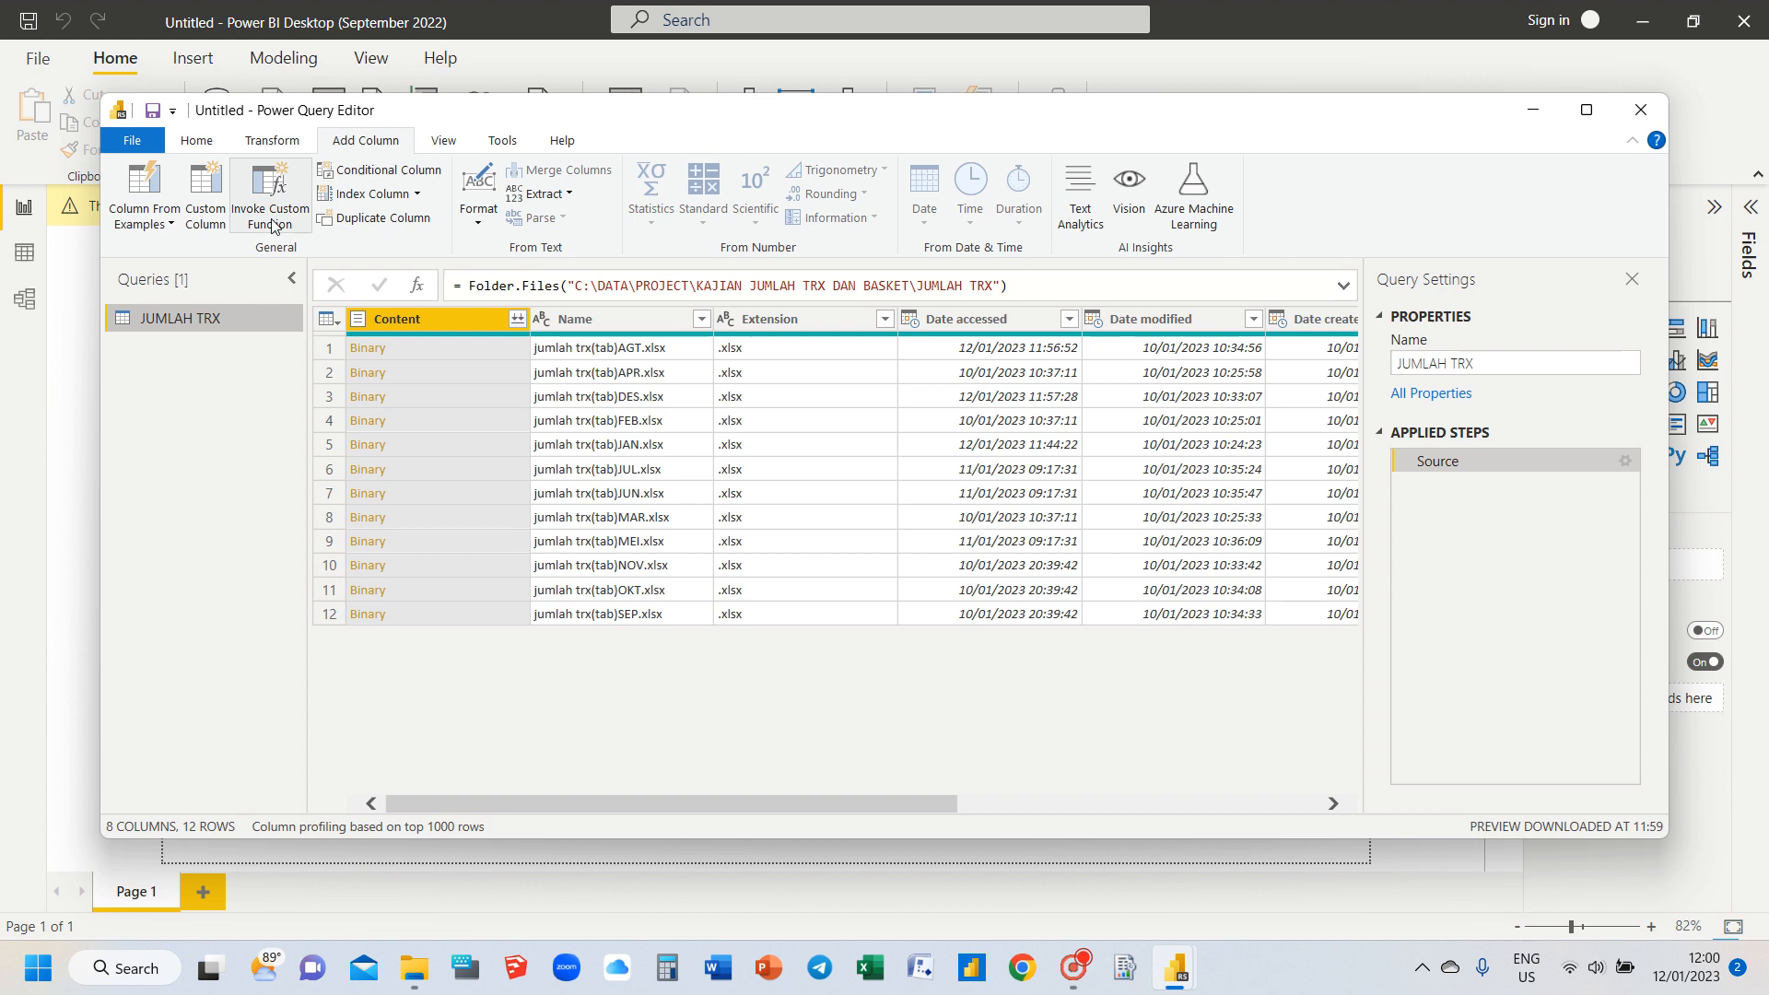
{"action": "left_click", "coordinate": [210, 191]}
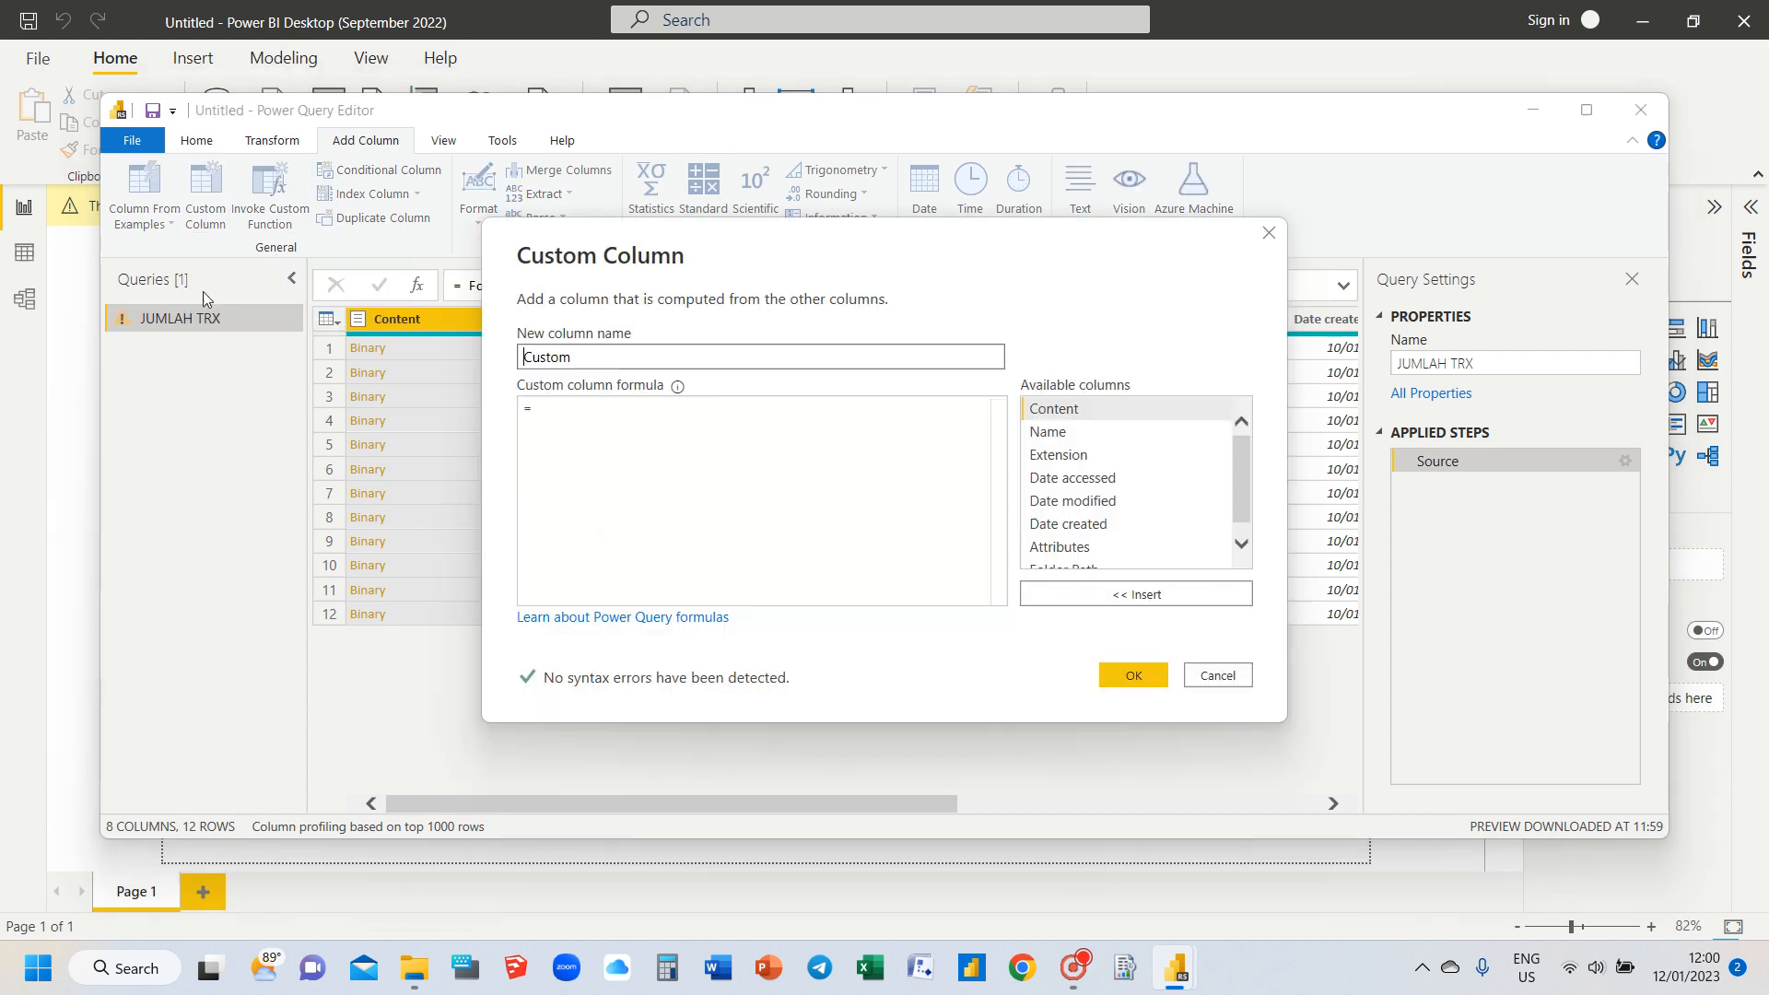
{"action": "left_click", "coordinate": [584, 408]}
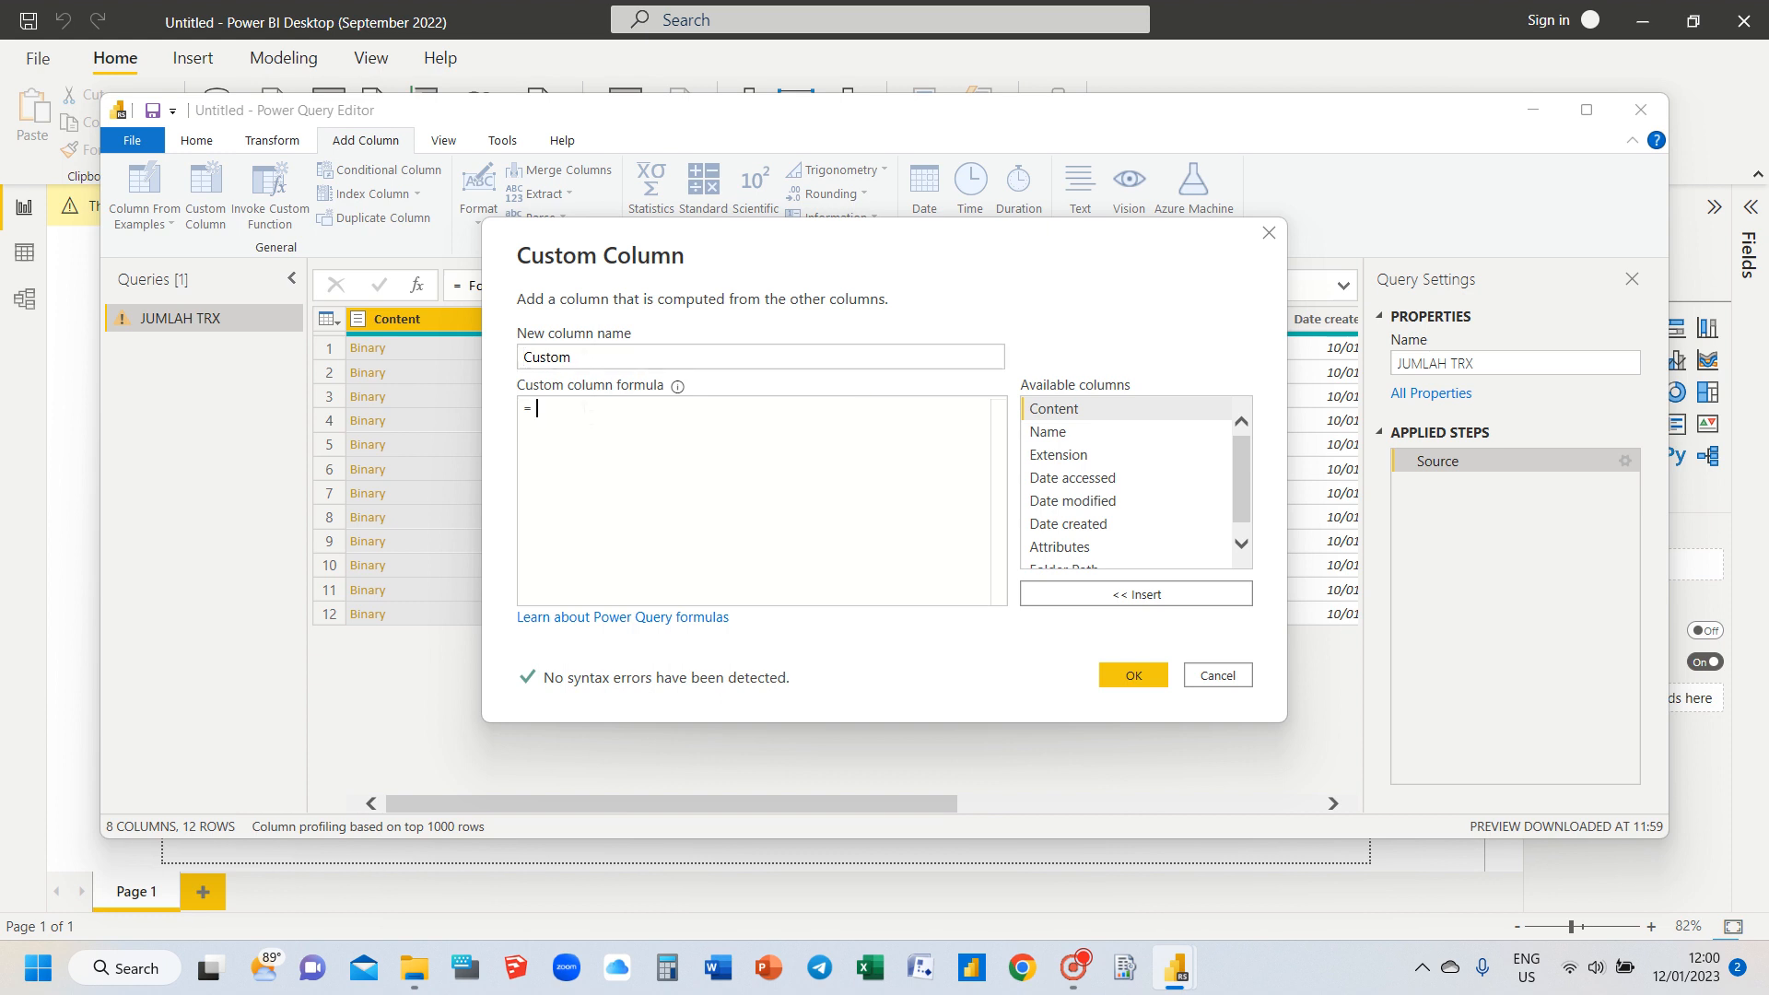
{"action": "type", "text": "exce"}
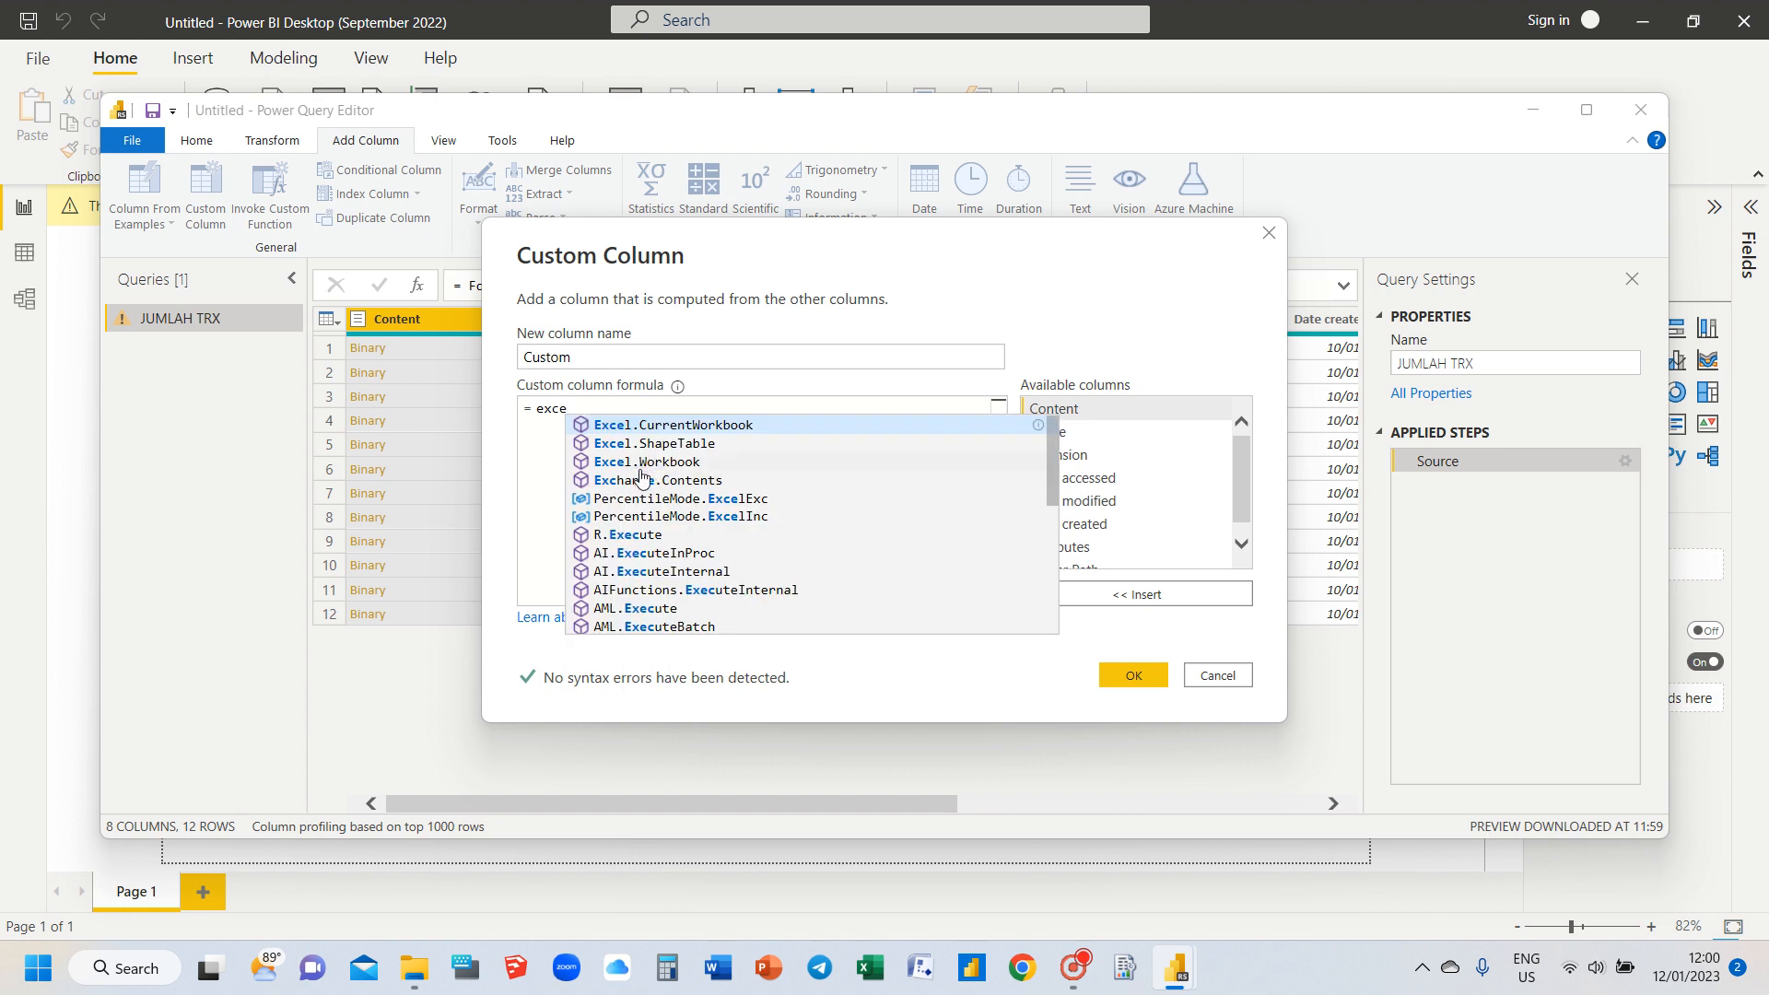
{"action": "left_click", "coordinate": [669, 464]}
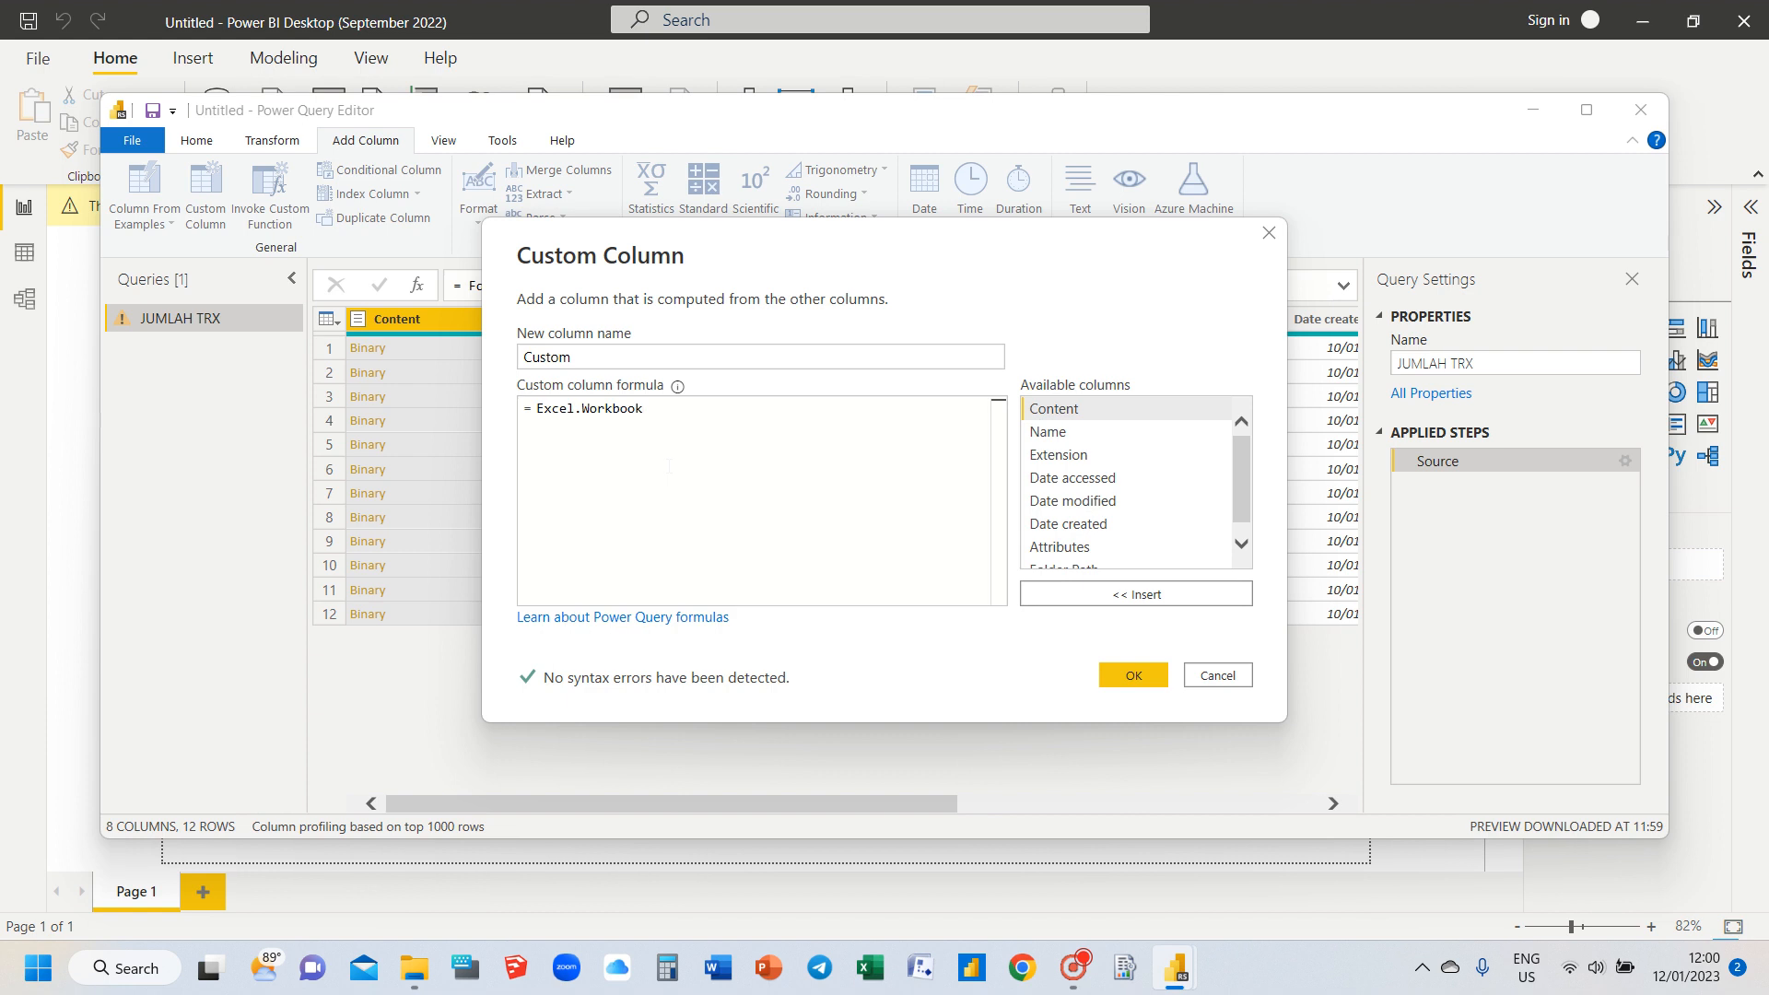
{"action": "type", "text": "("}
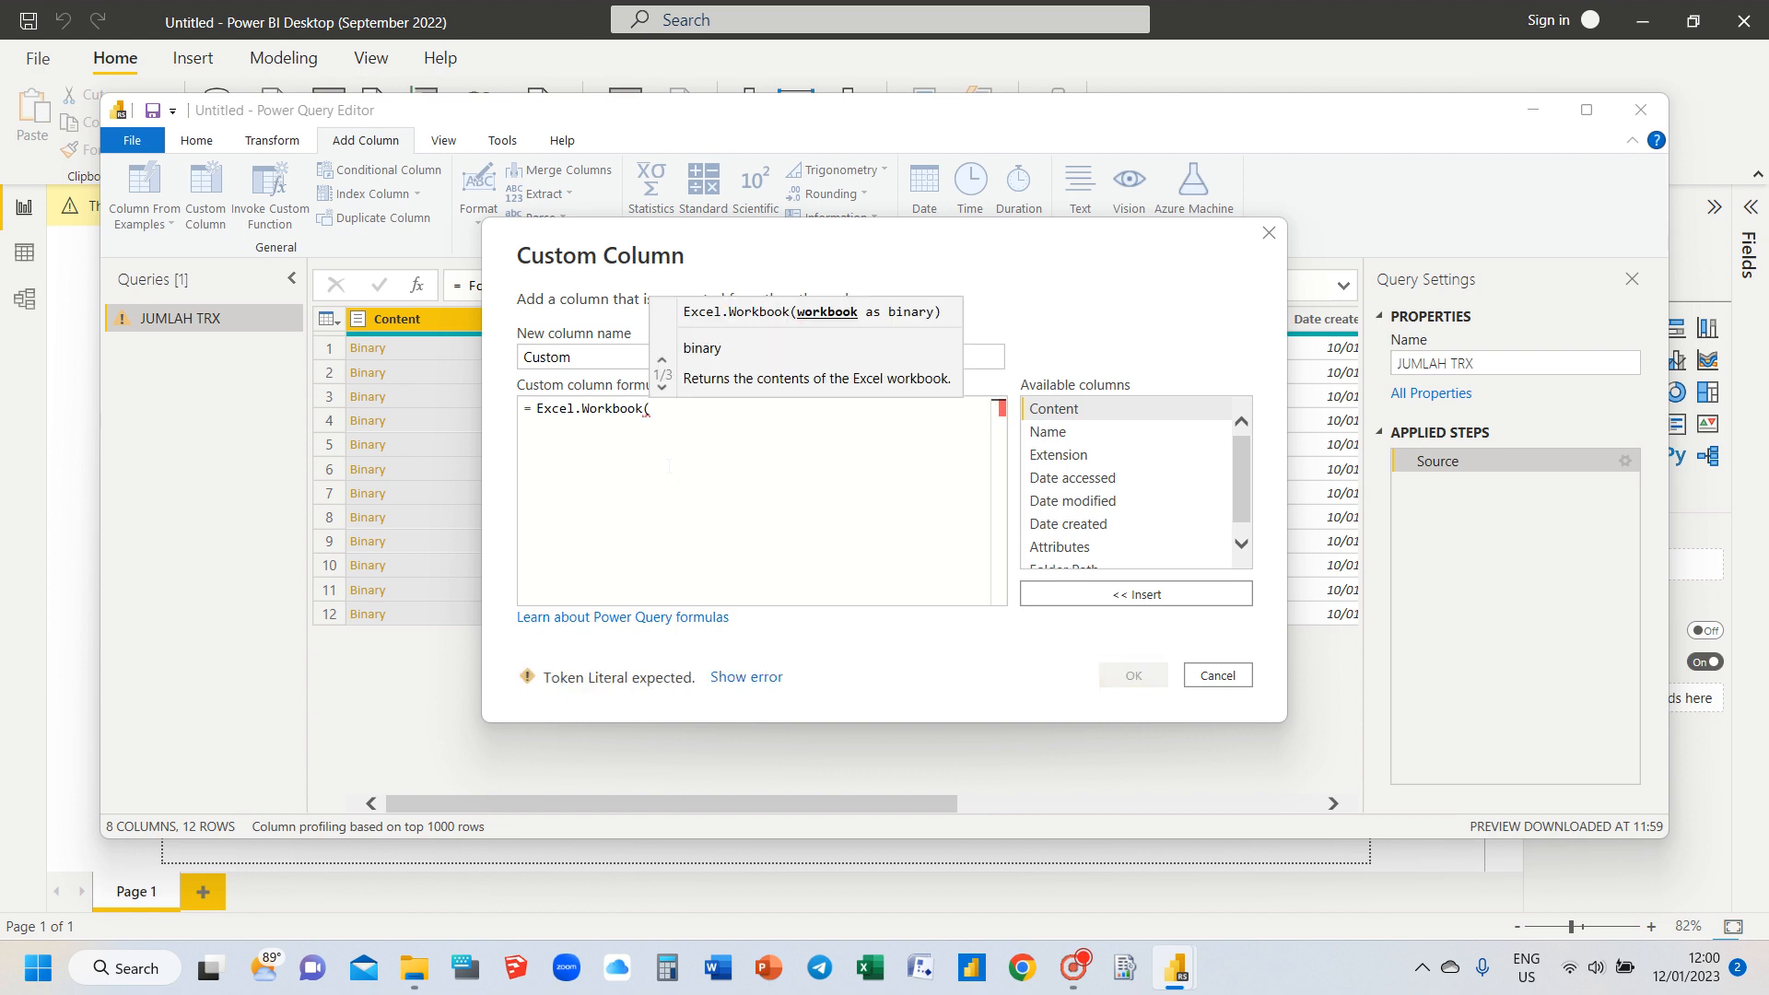
{"action": "left_click", "coordinate": [1106, 416]}
{"action": "double_click", "coordinate": [1106, 416]}
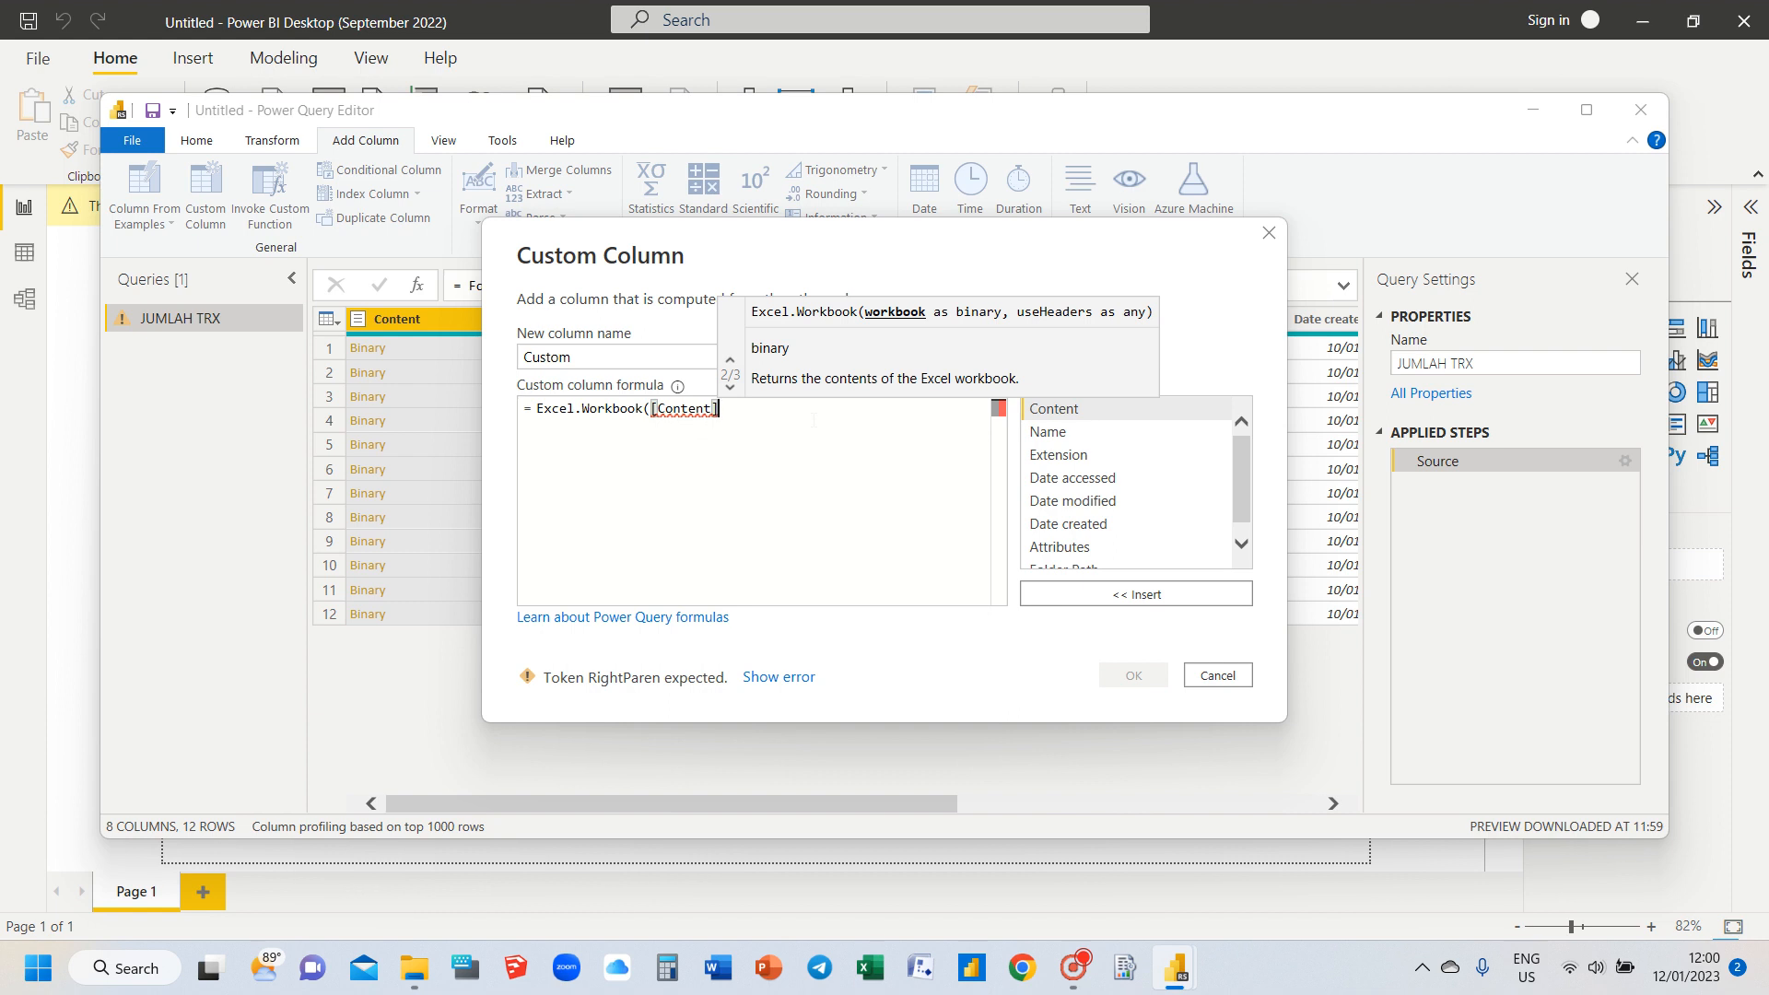
{"action": "type", "text": ","}
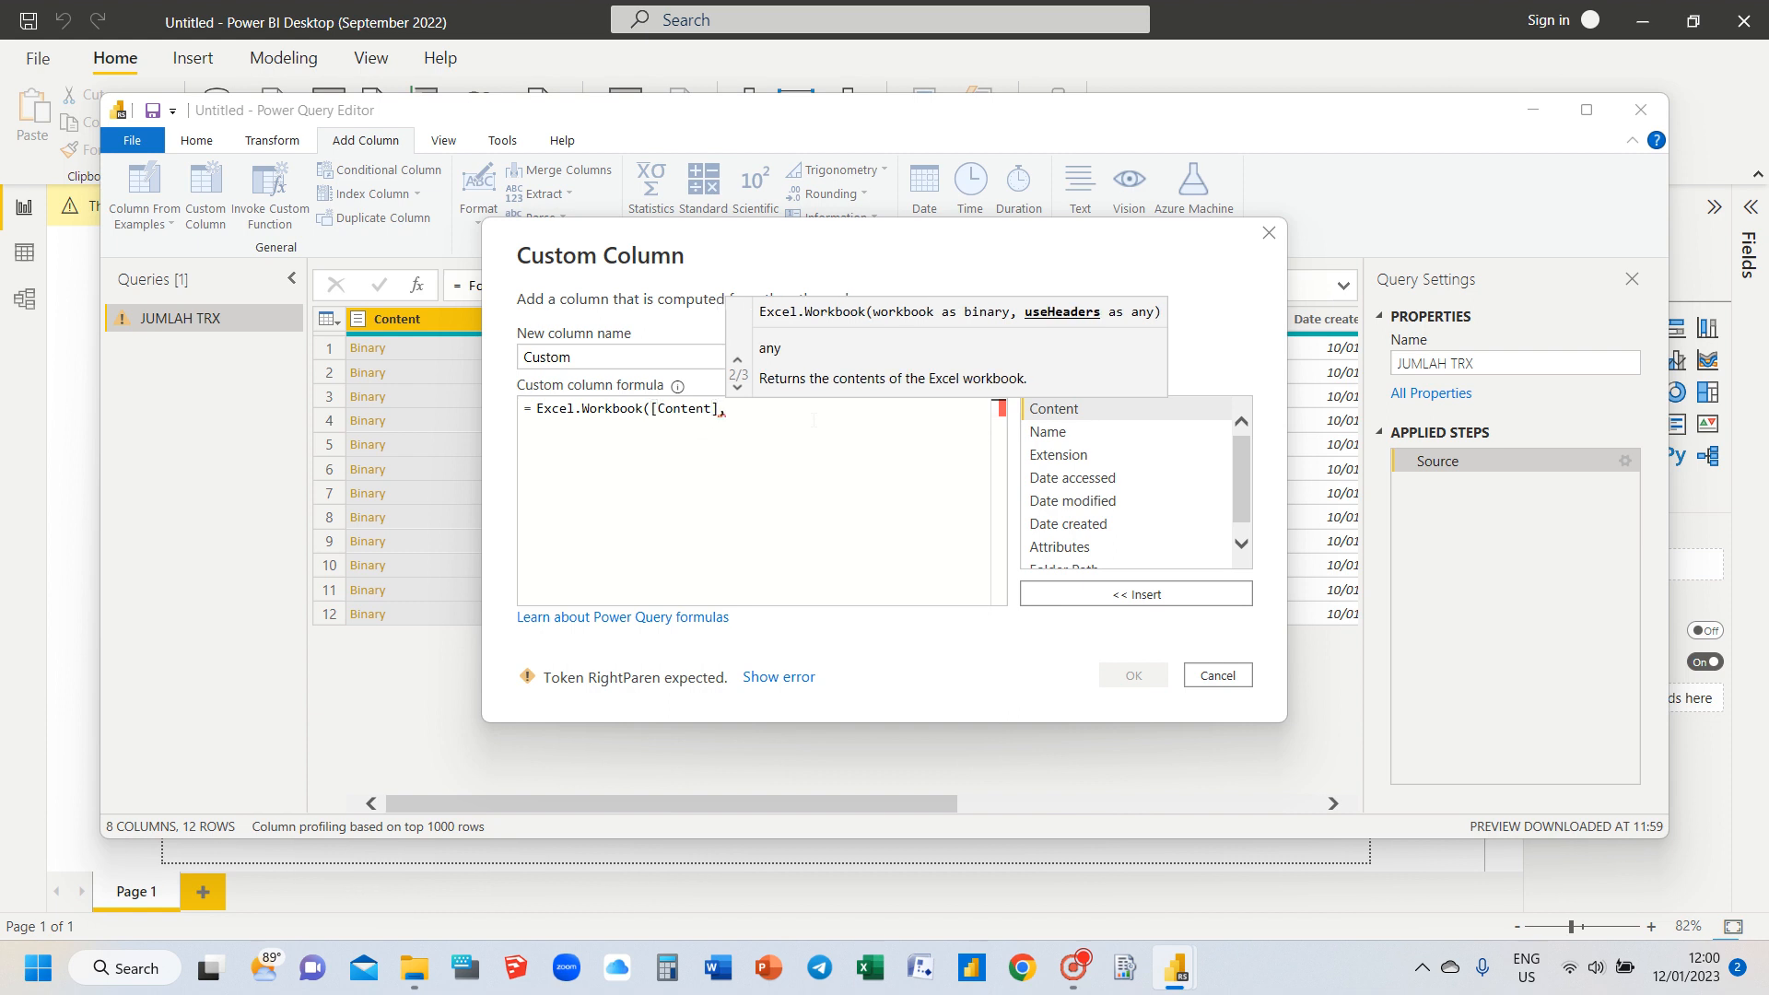
{"action": "type", "text": "true"}
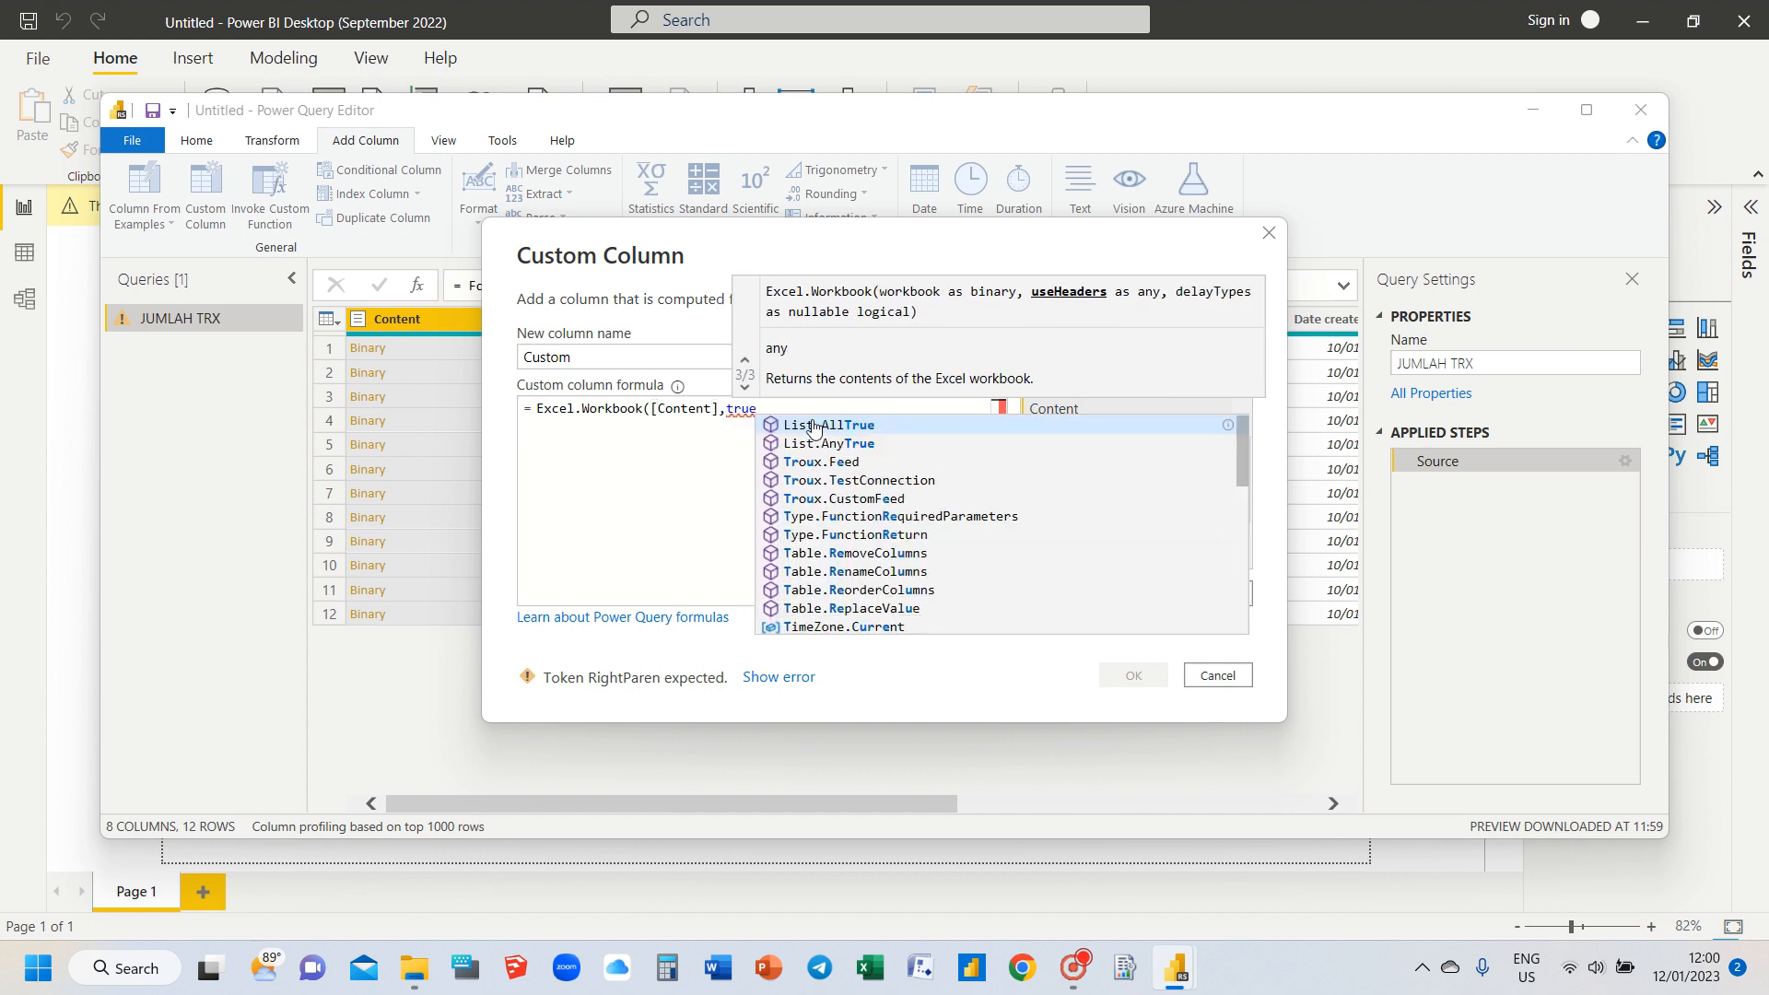
{"action": "type", "text": ")"}
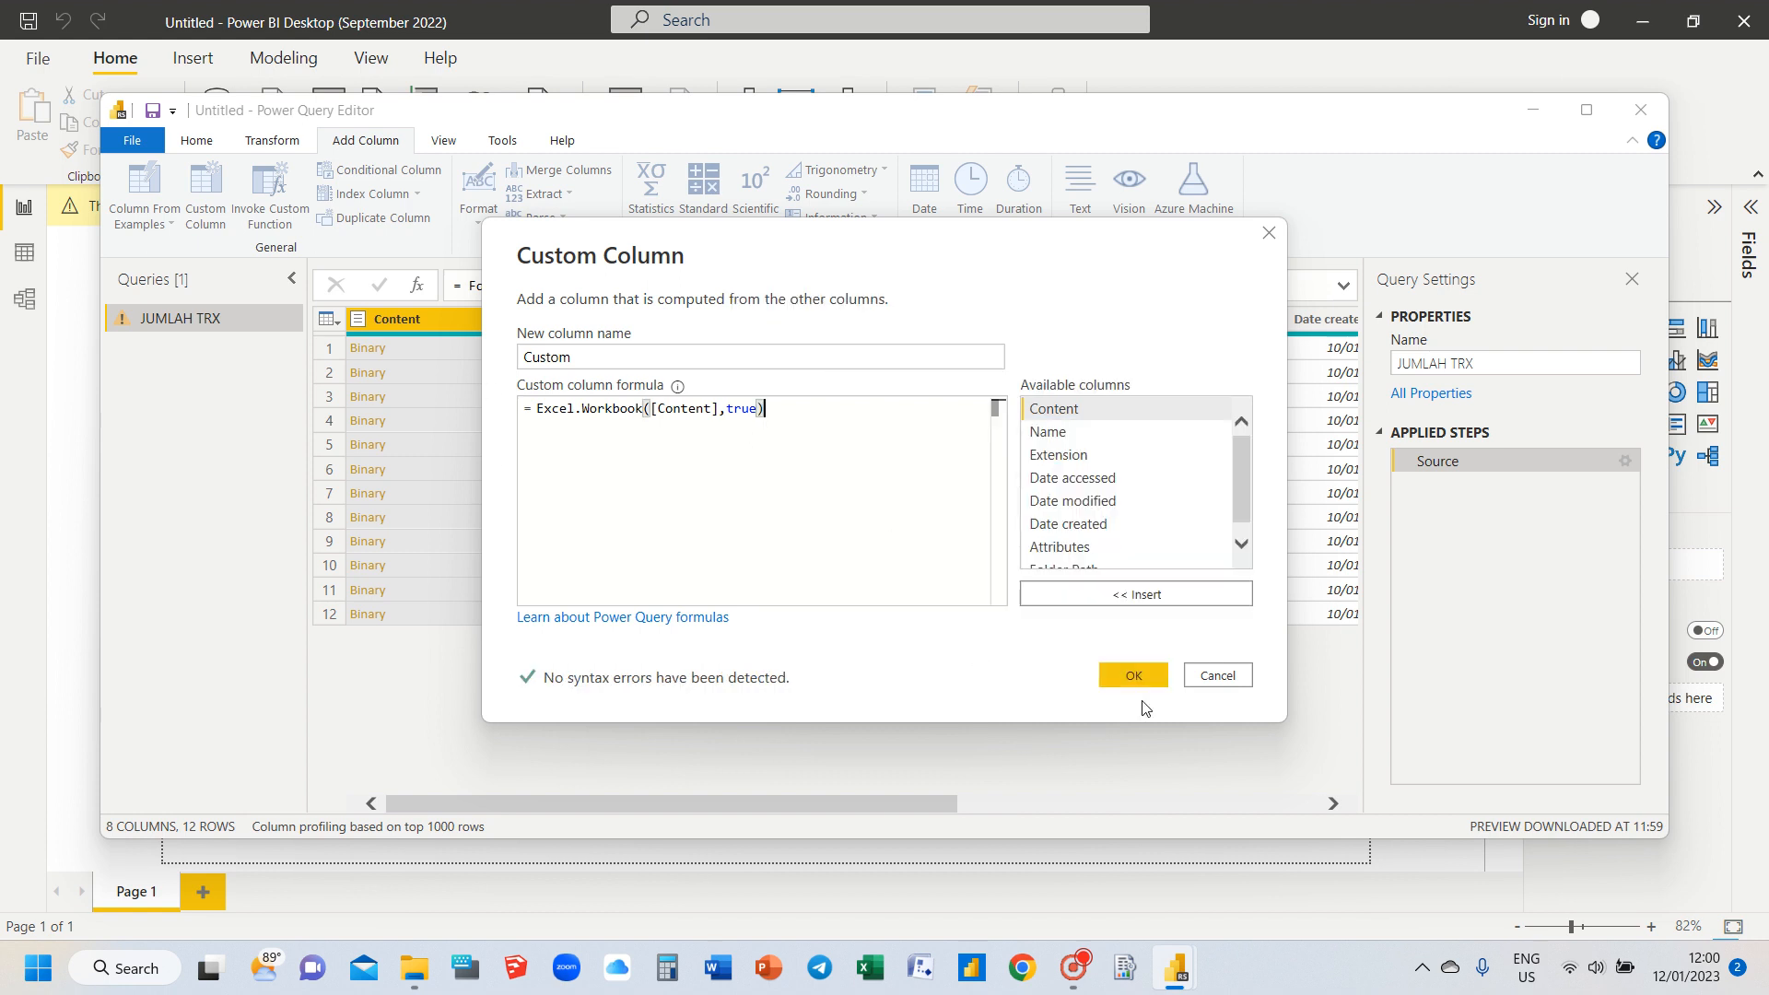
{"action": "left_click", "coordinate": [1141, 674]}
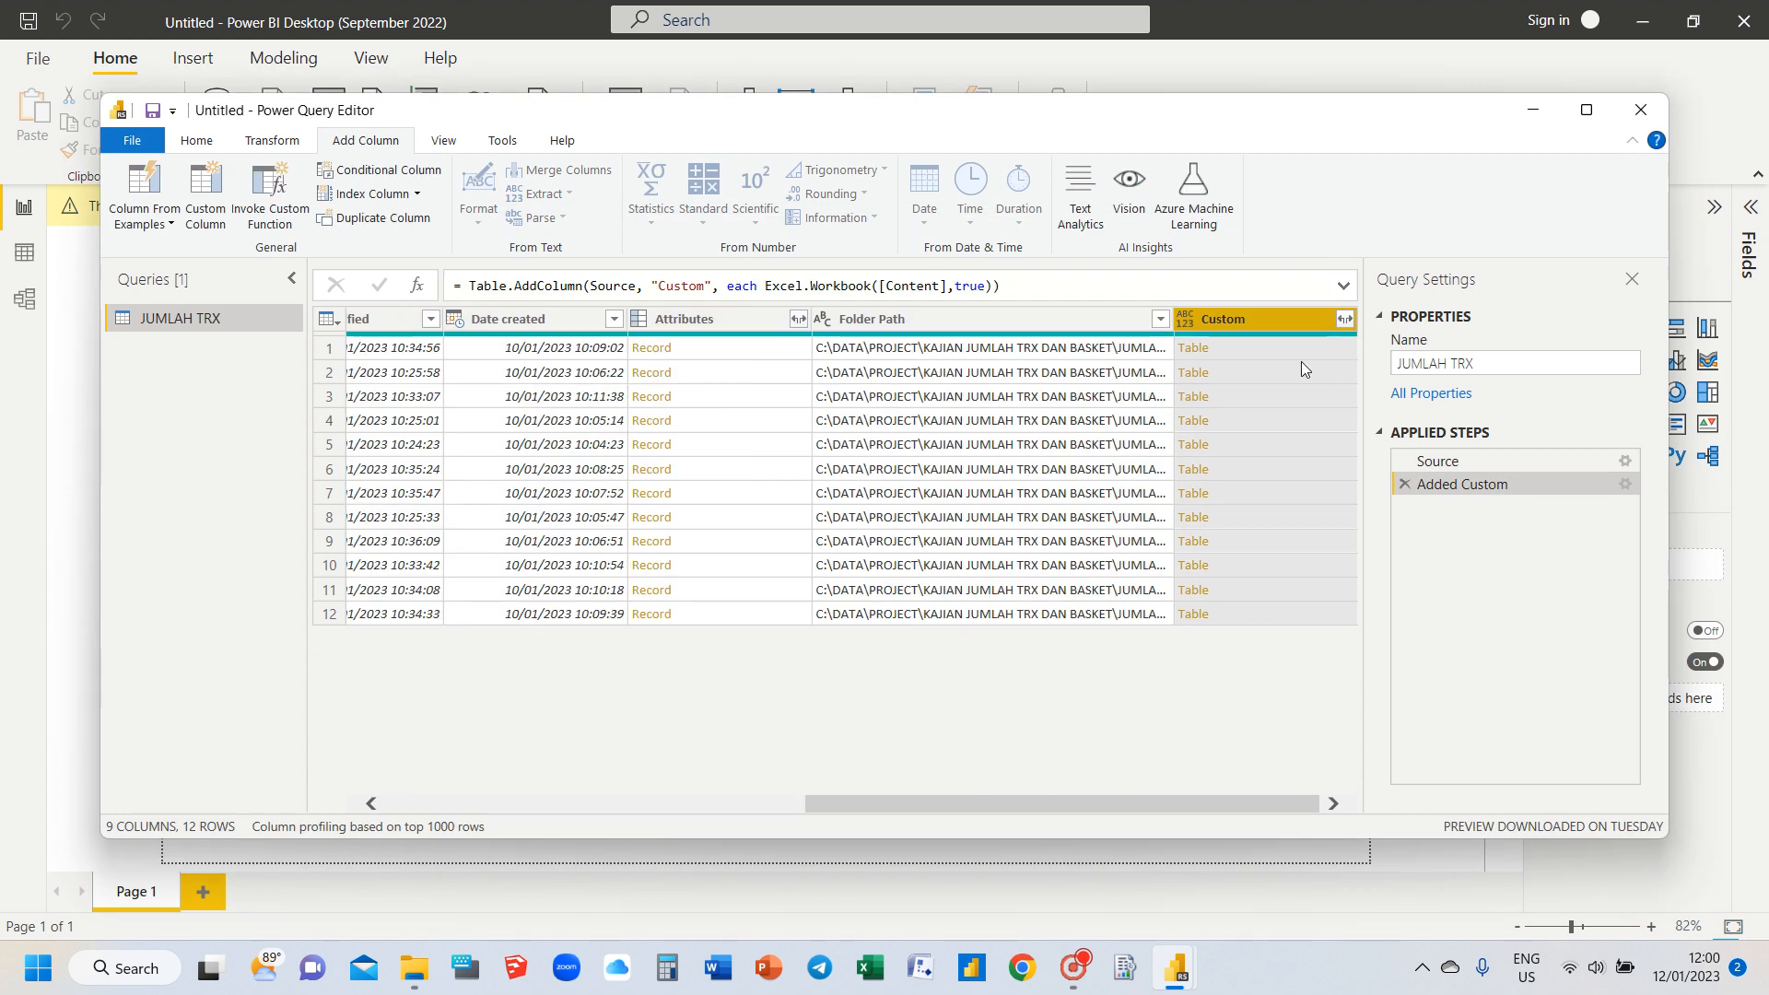
Step: Remove all columns except Custom and expand it into all its fields without the original column name as prefix
{"action": "right_click", "coordinate": [1242, 323]}
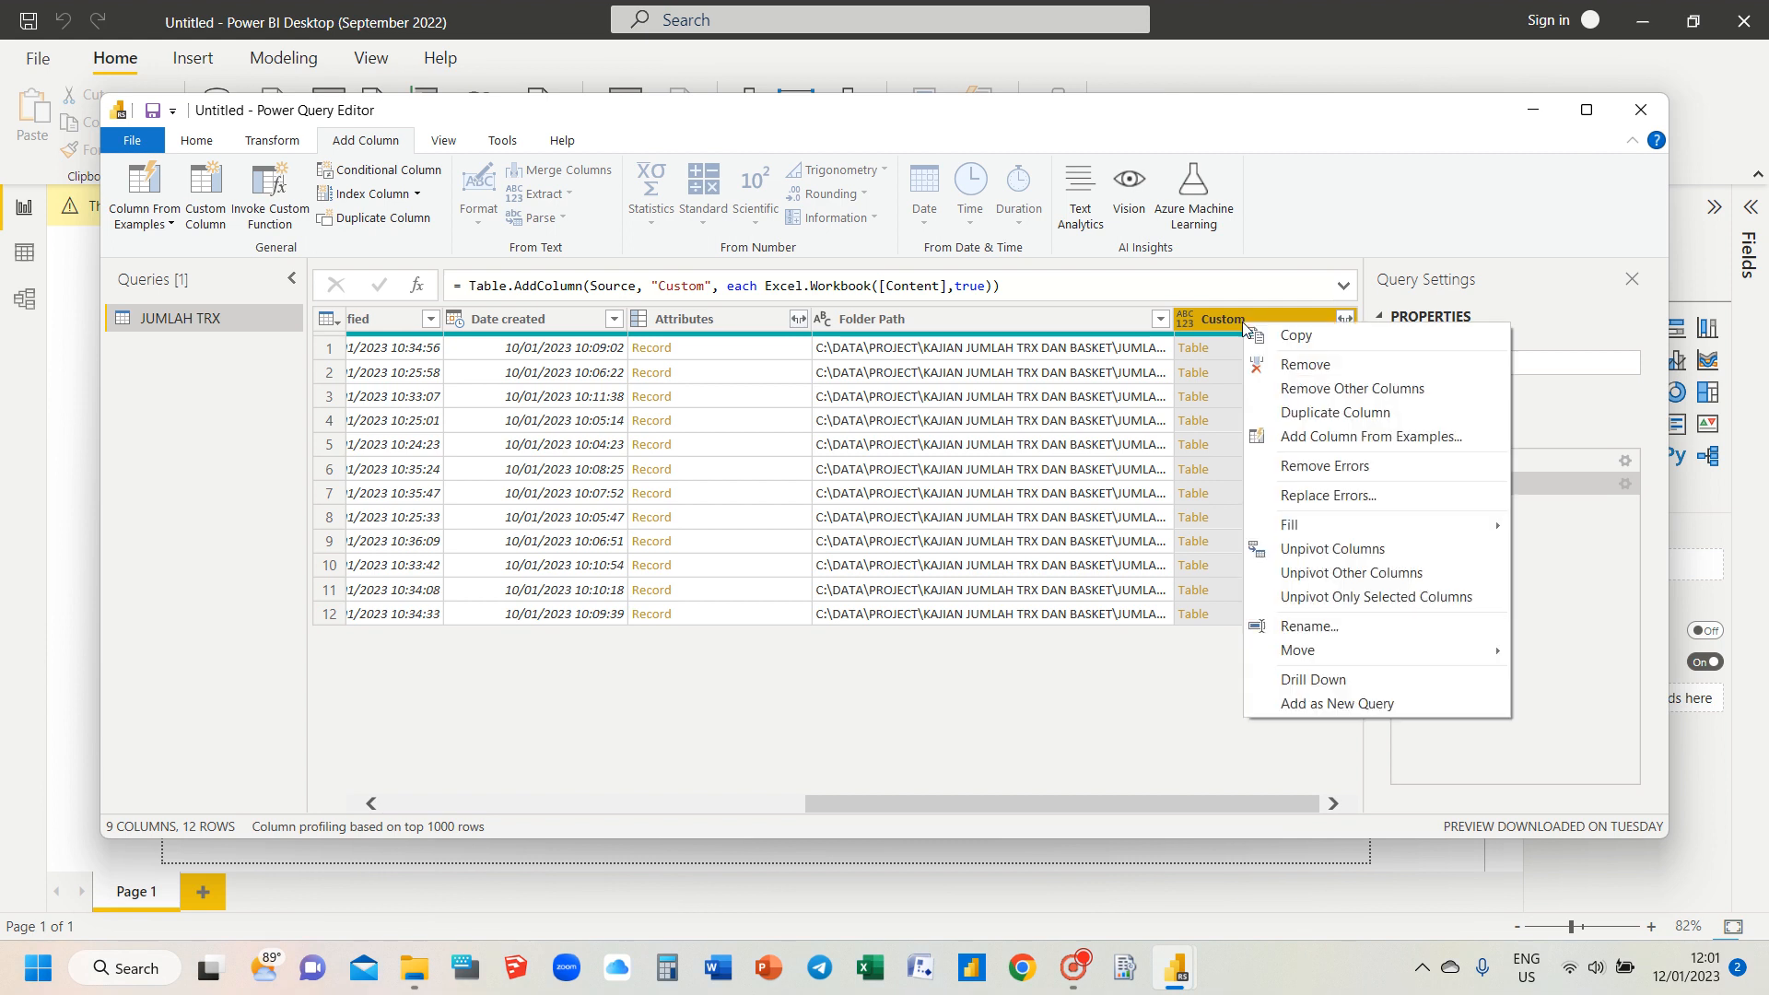
{"action": "left_click", "coordinate": [1314, 389]}
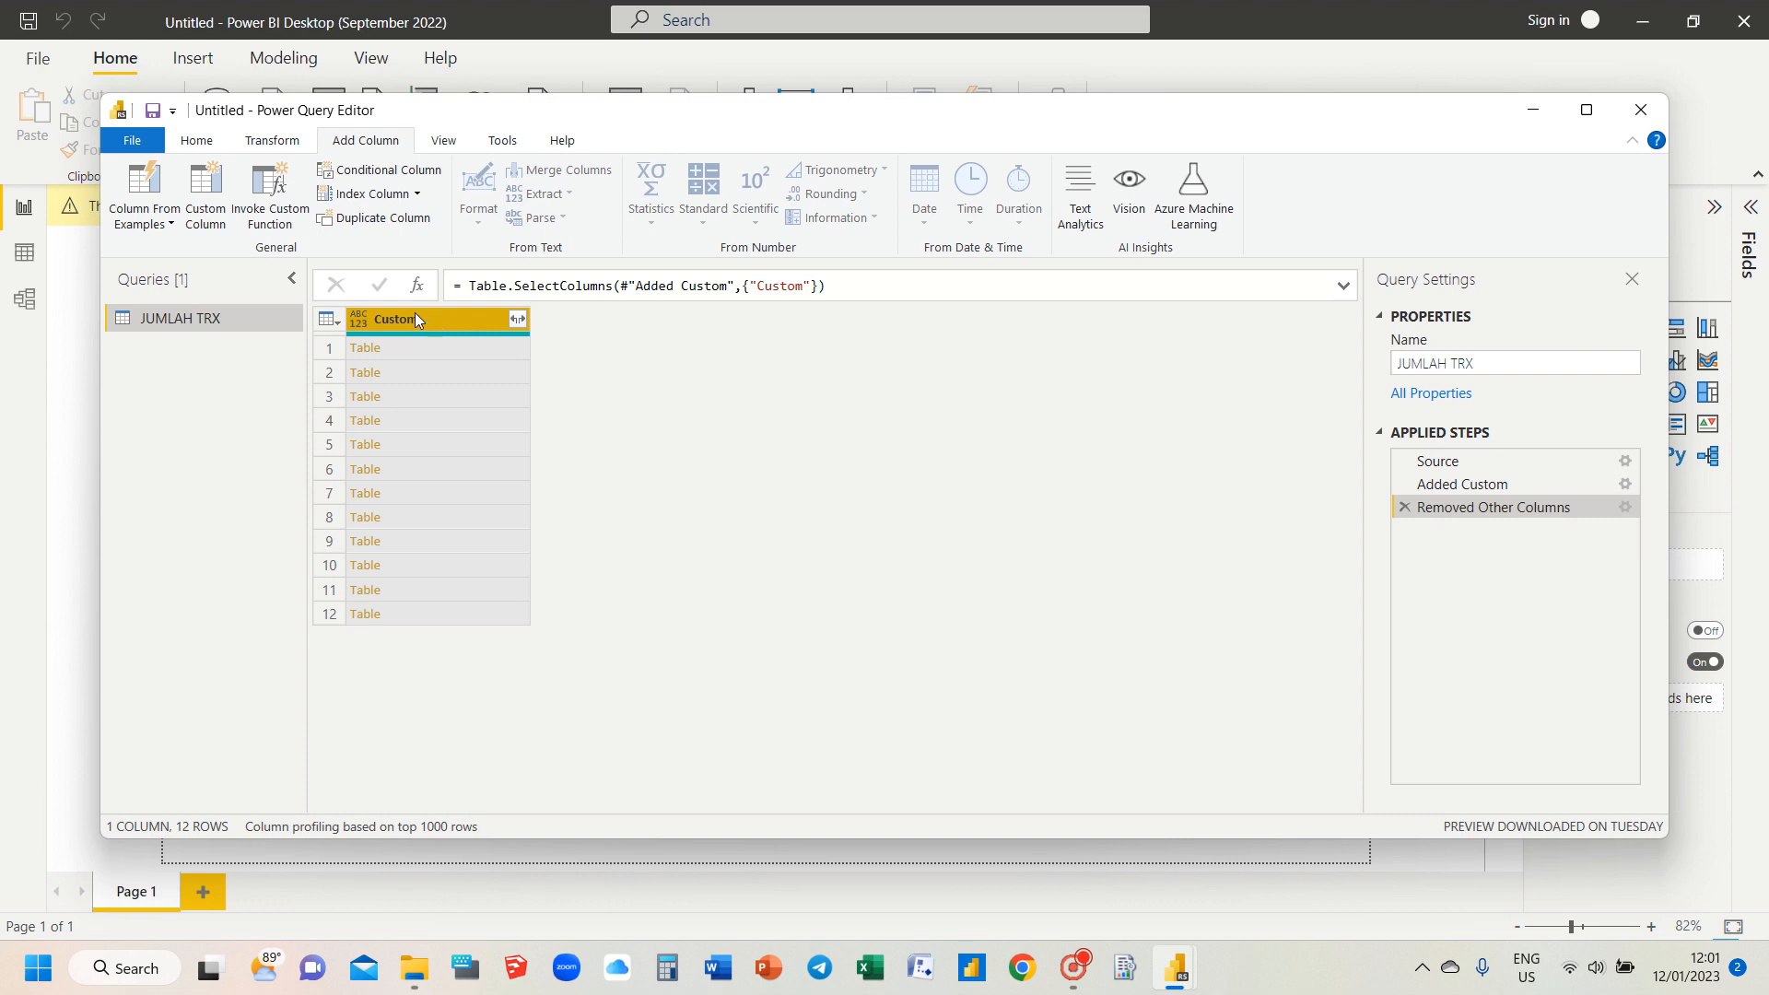
{"action": "left_click", "coordinate": [517, 319]}
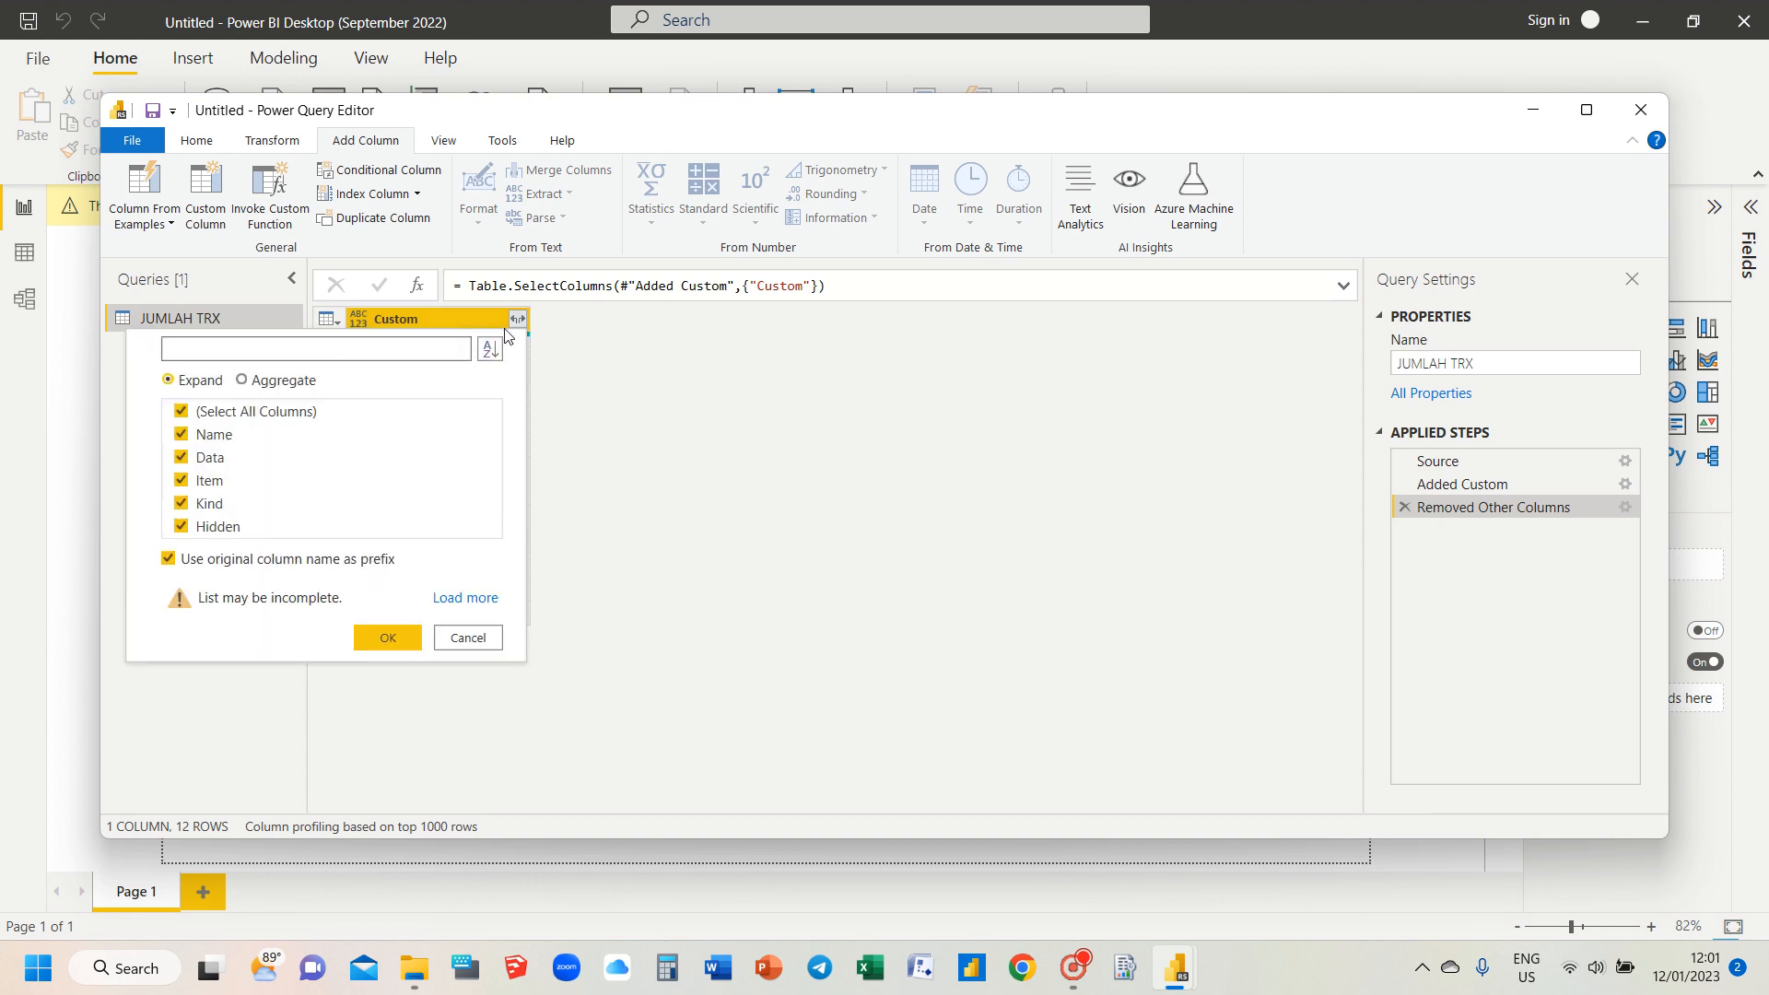
{"action": "left_click", "coordinate": [168, 560]}
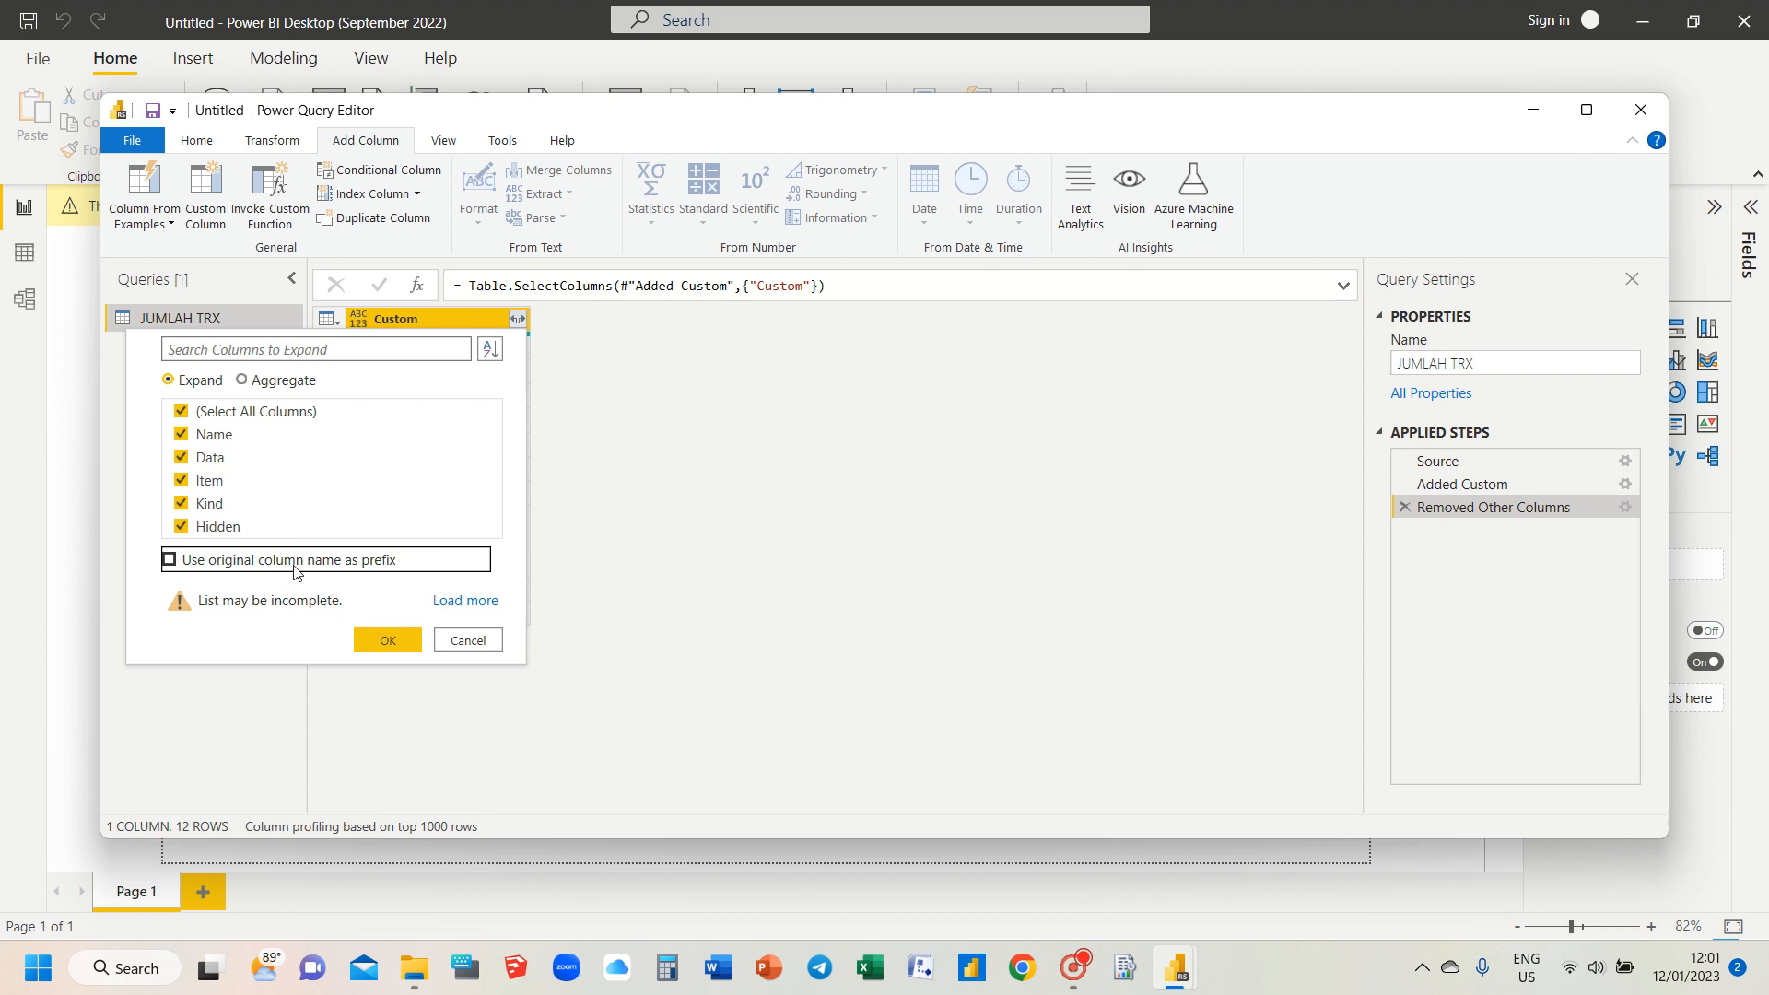
{"action": "left_click", "coordinate": [391, 639]}
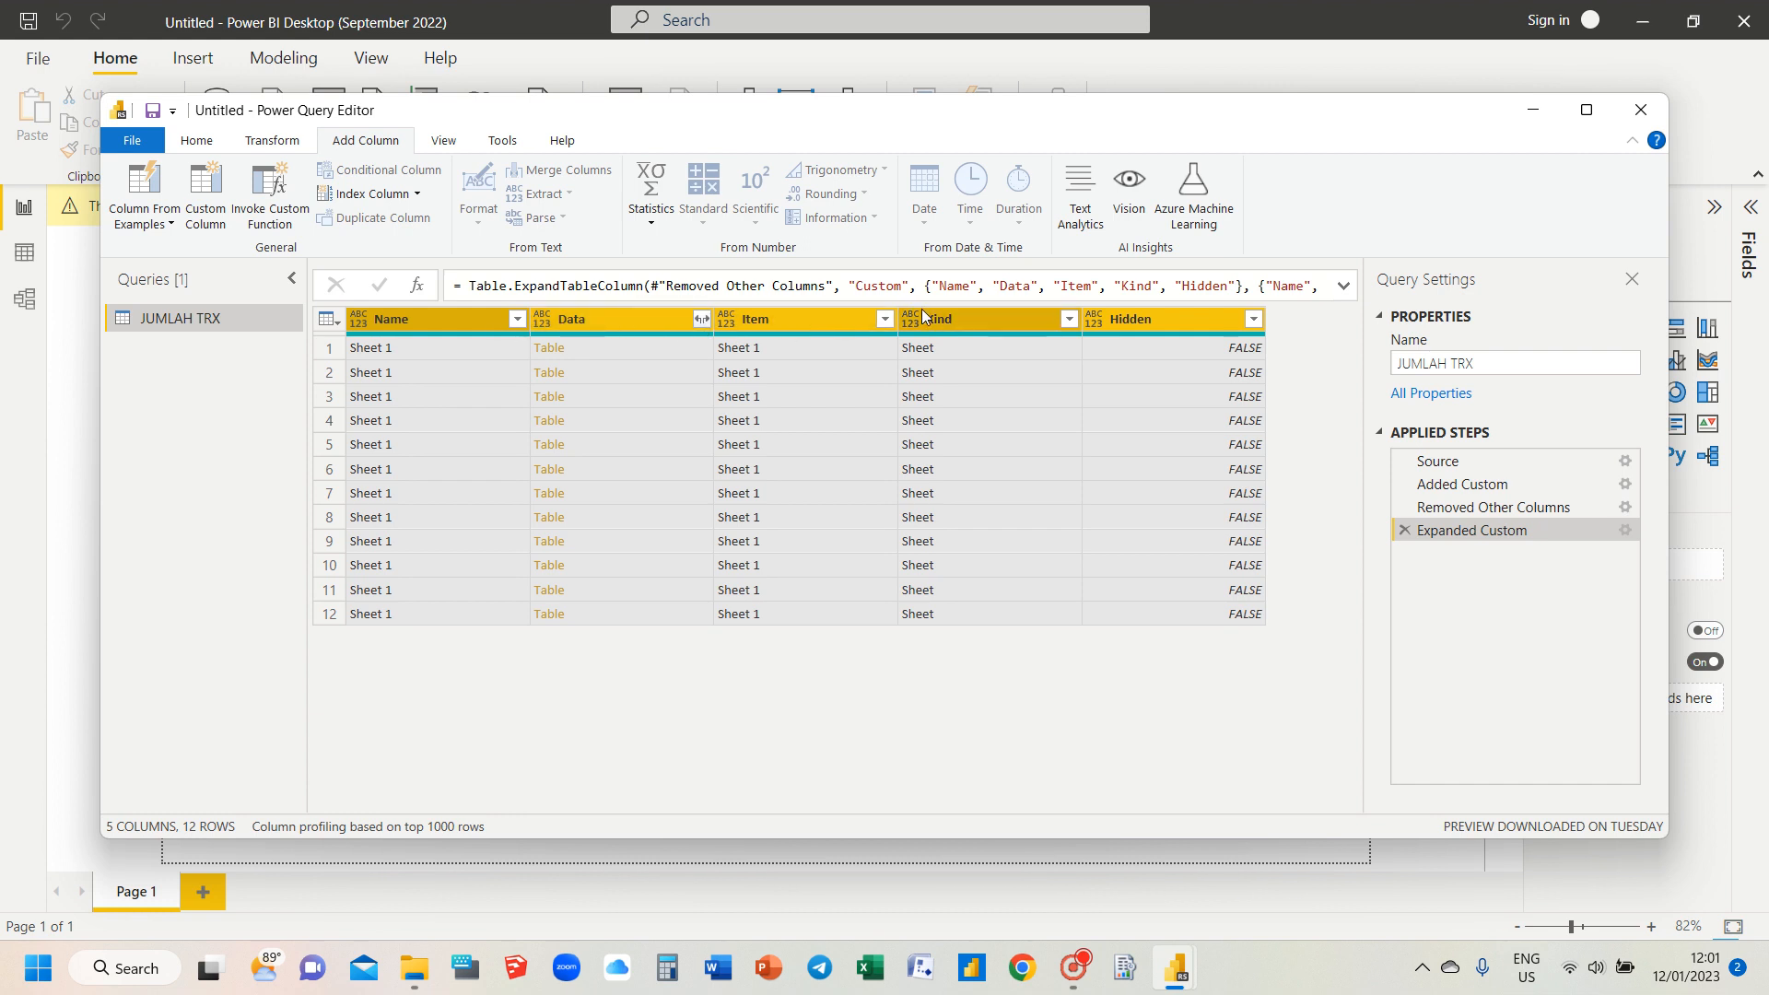
Step: Keep only the Data column and expand it into name, OBAT BEBAS, RESEP KREDIT, RESEP TUNAI, RESEP UPDS and BULAN
{"action": "left_click", "coordinate": [626, 323]}
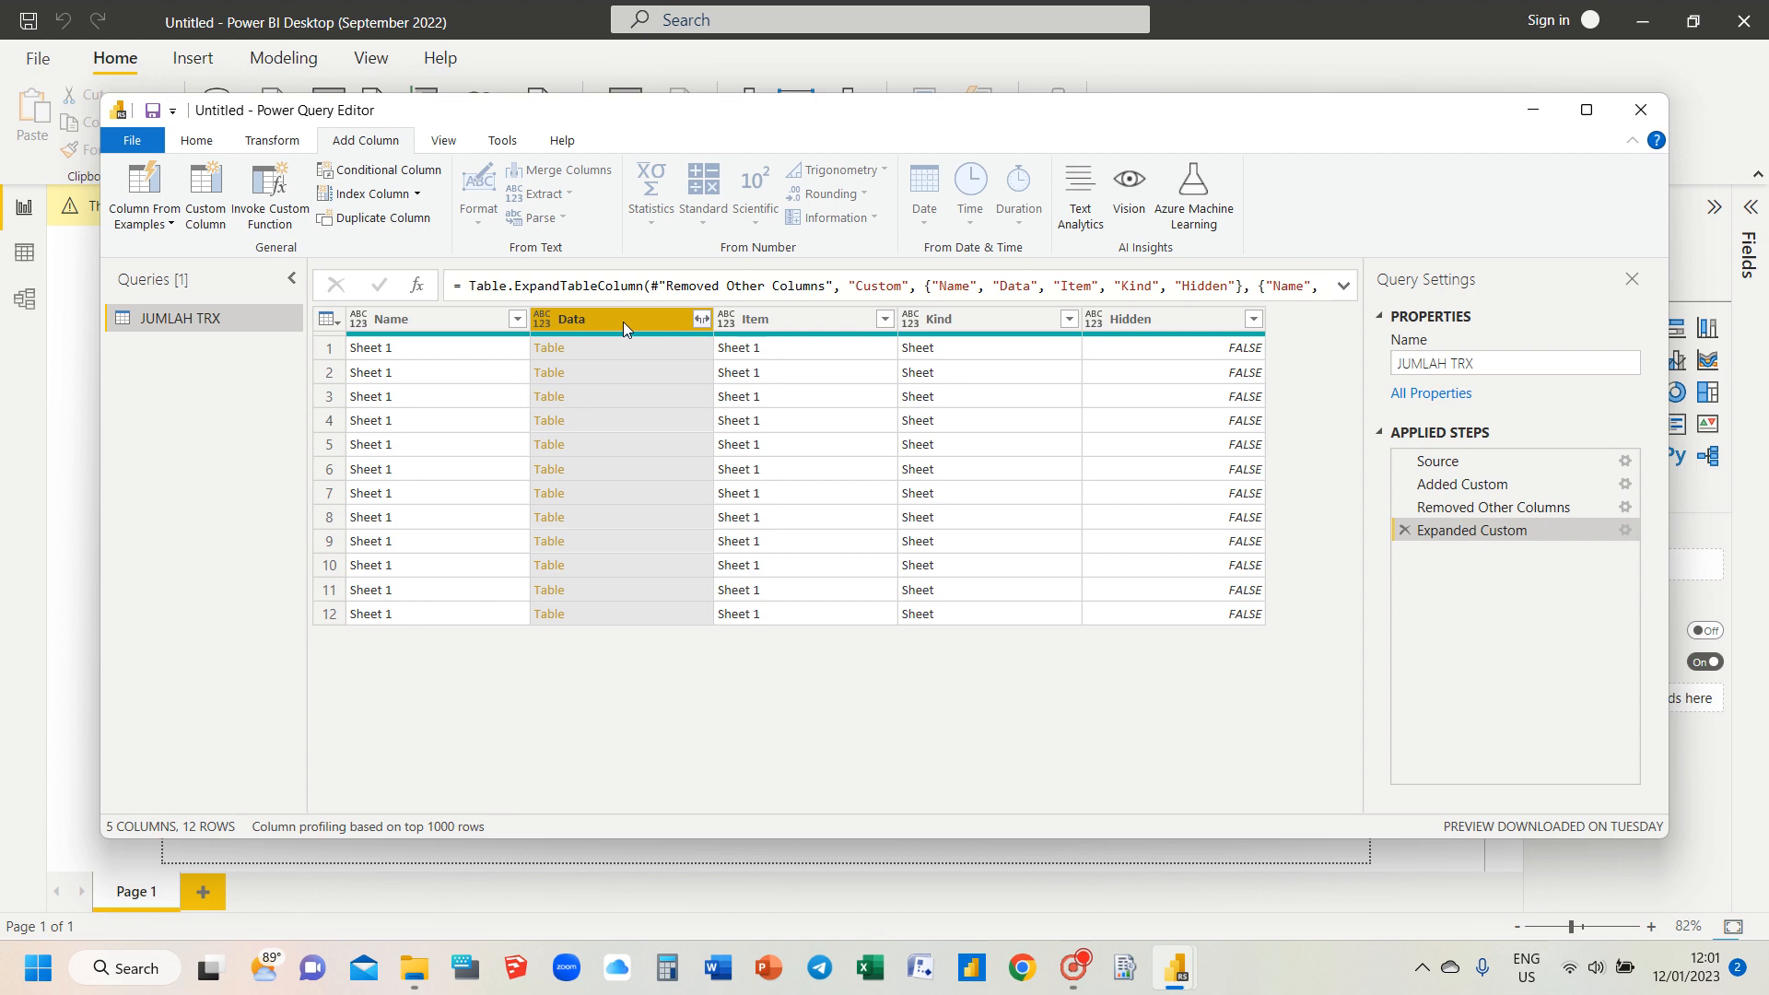
{"action": "right_click", "coordinate": [667, 319]}
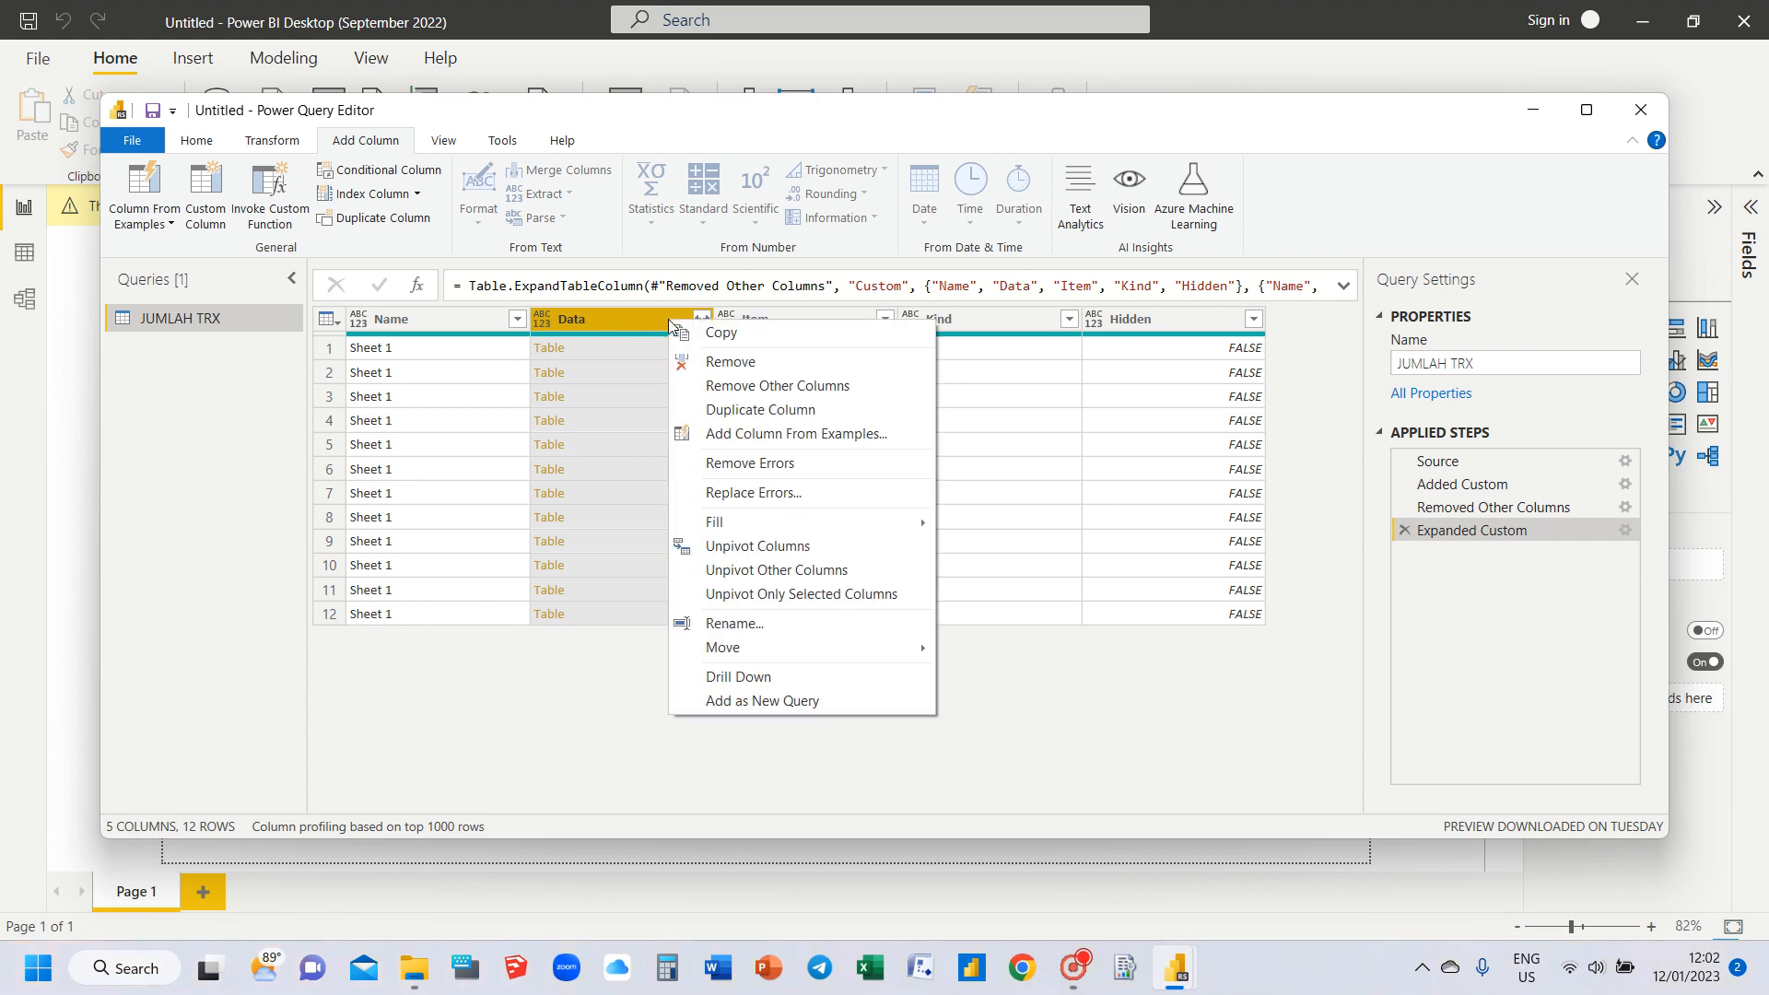
{"action": "left_click", "coordinate": [751, 389]}
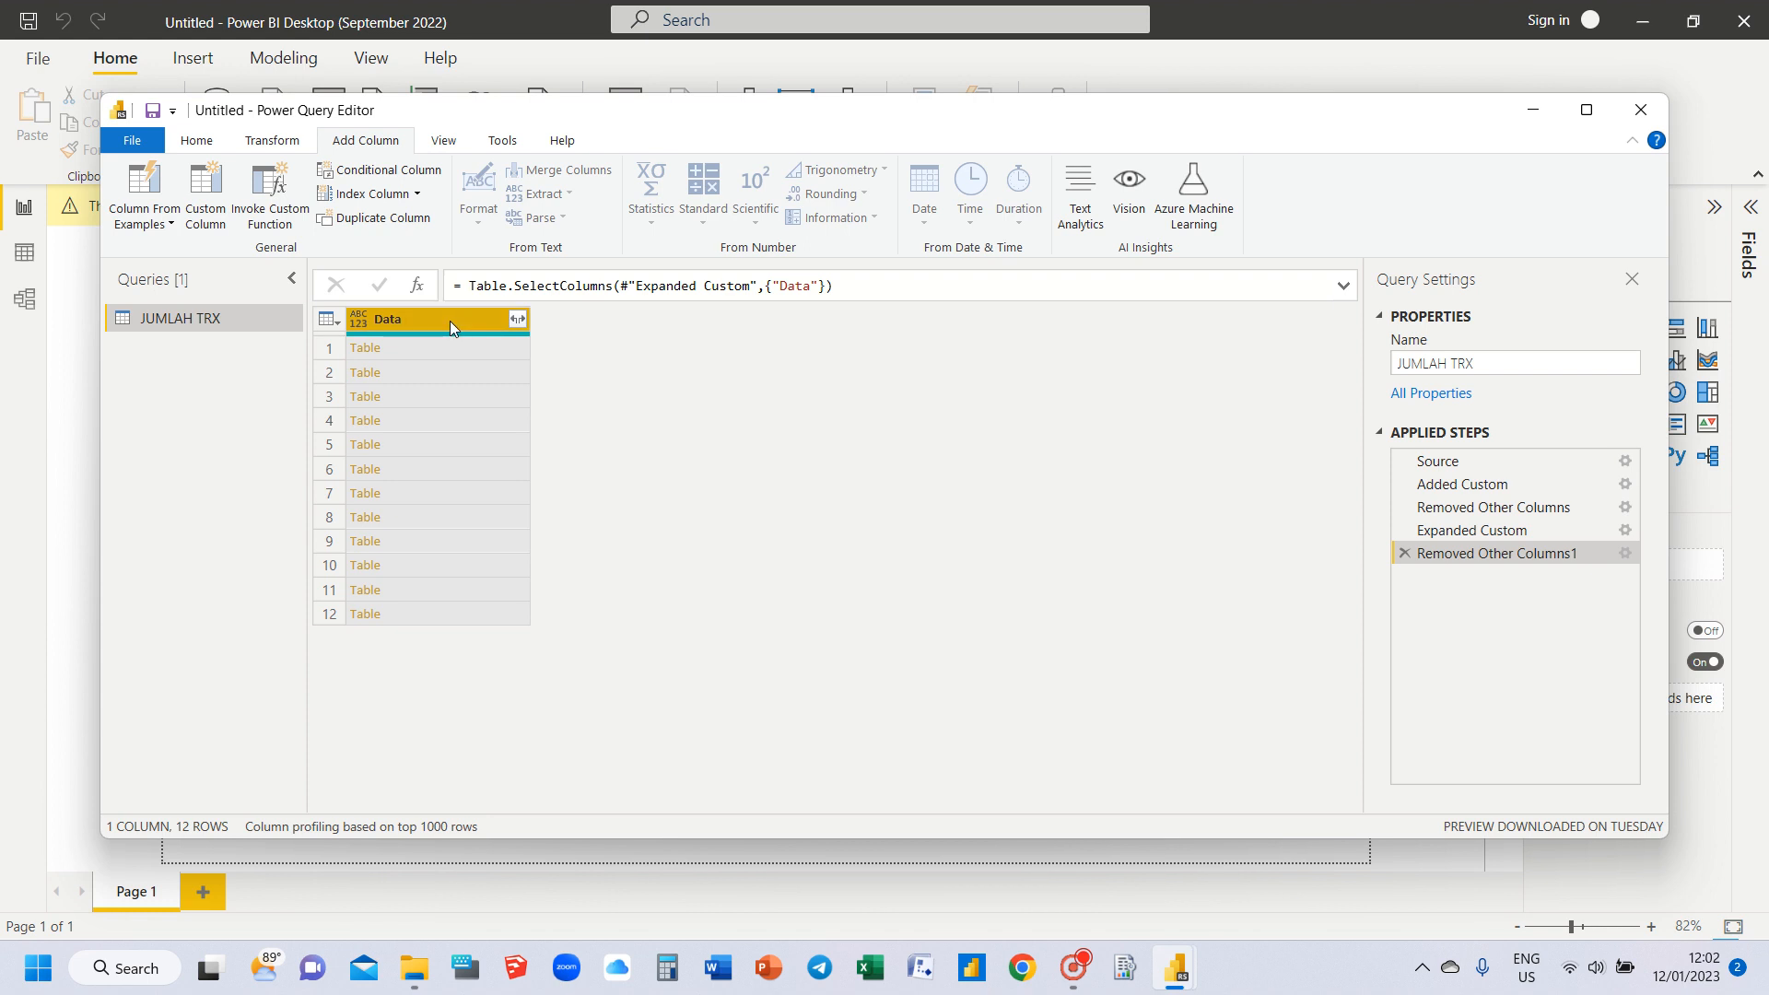
{"action": "left_click", "coordinate": [518, 318]}
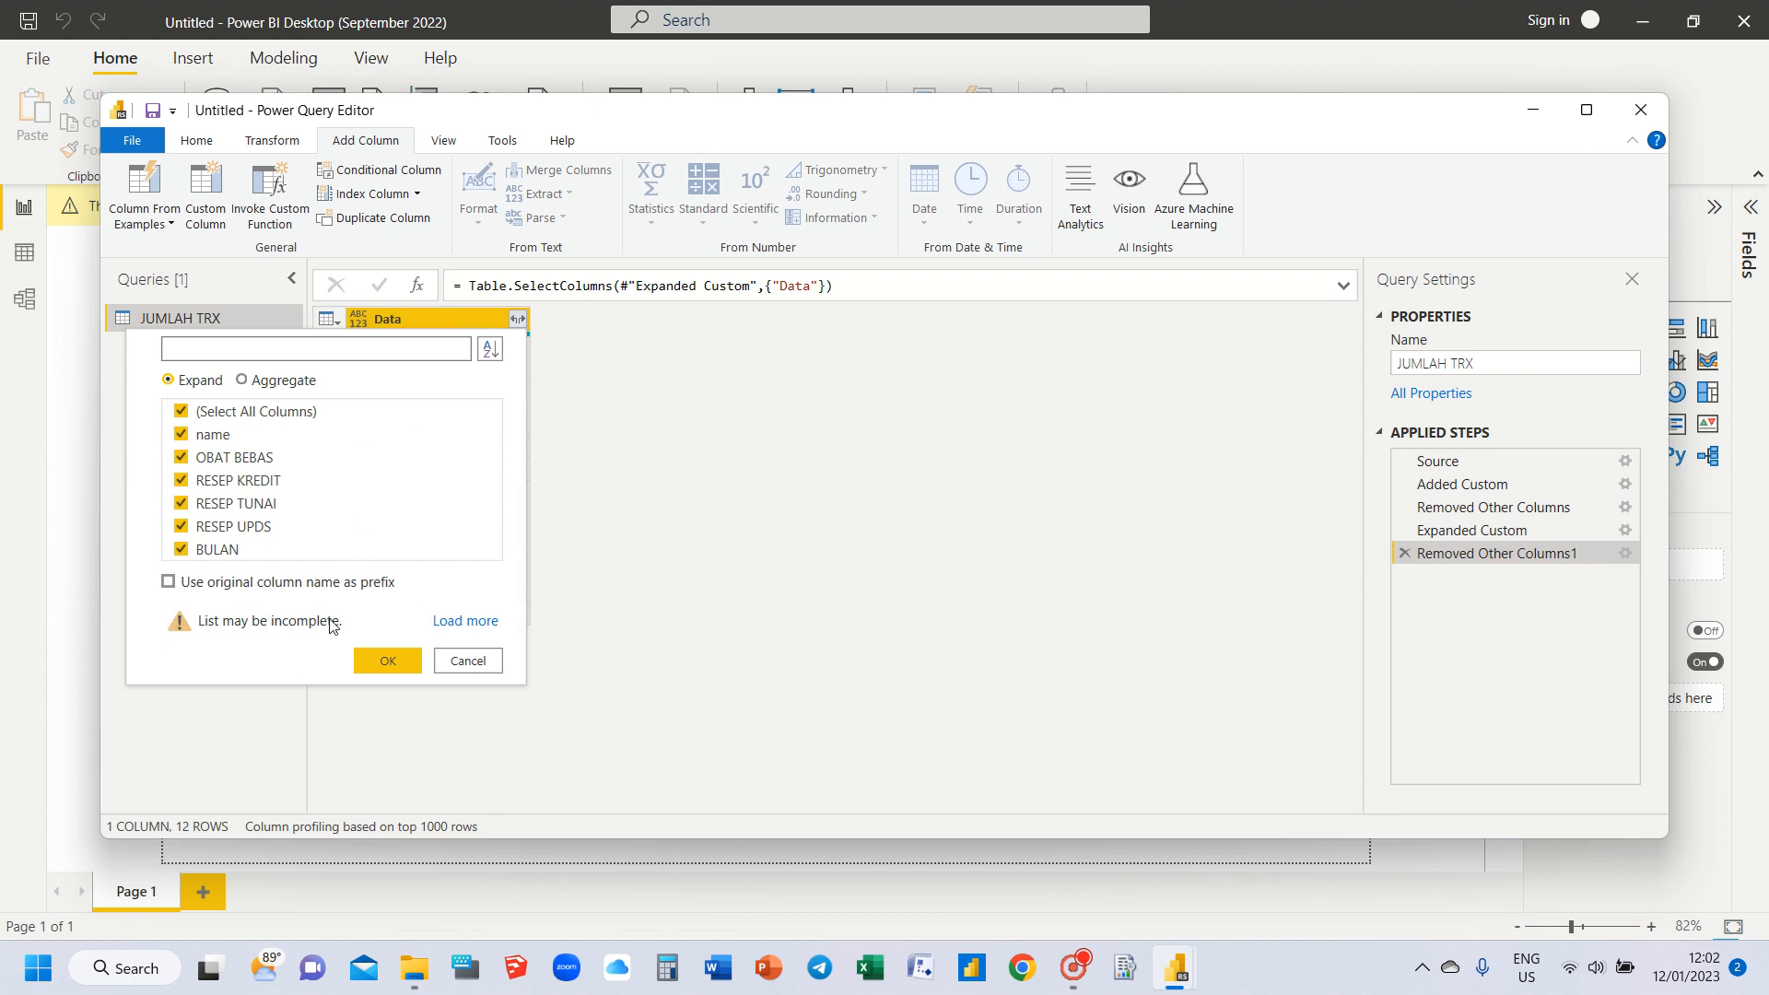
{"action": "left_click", "coordinate": [387, 661]}
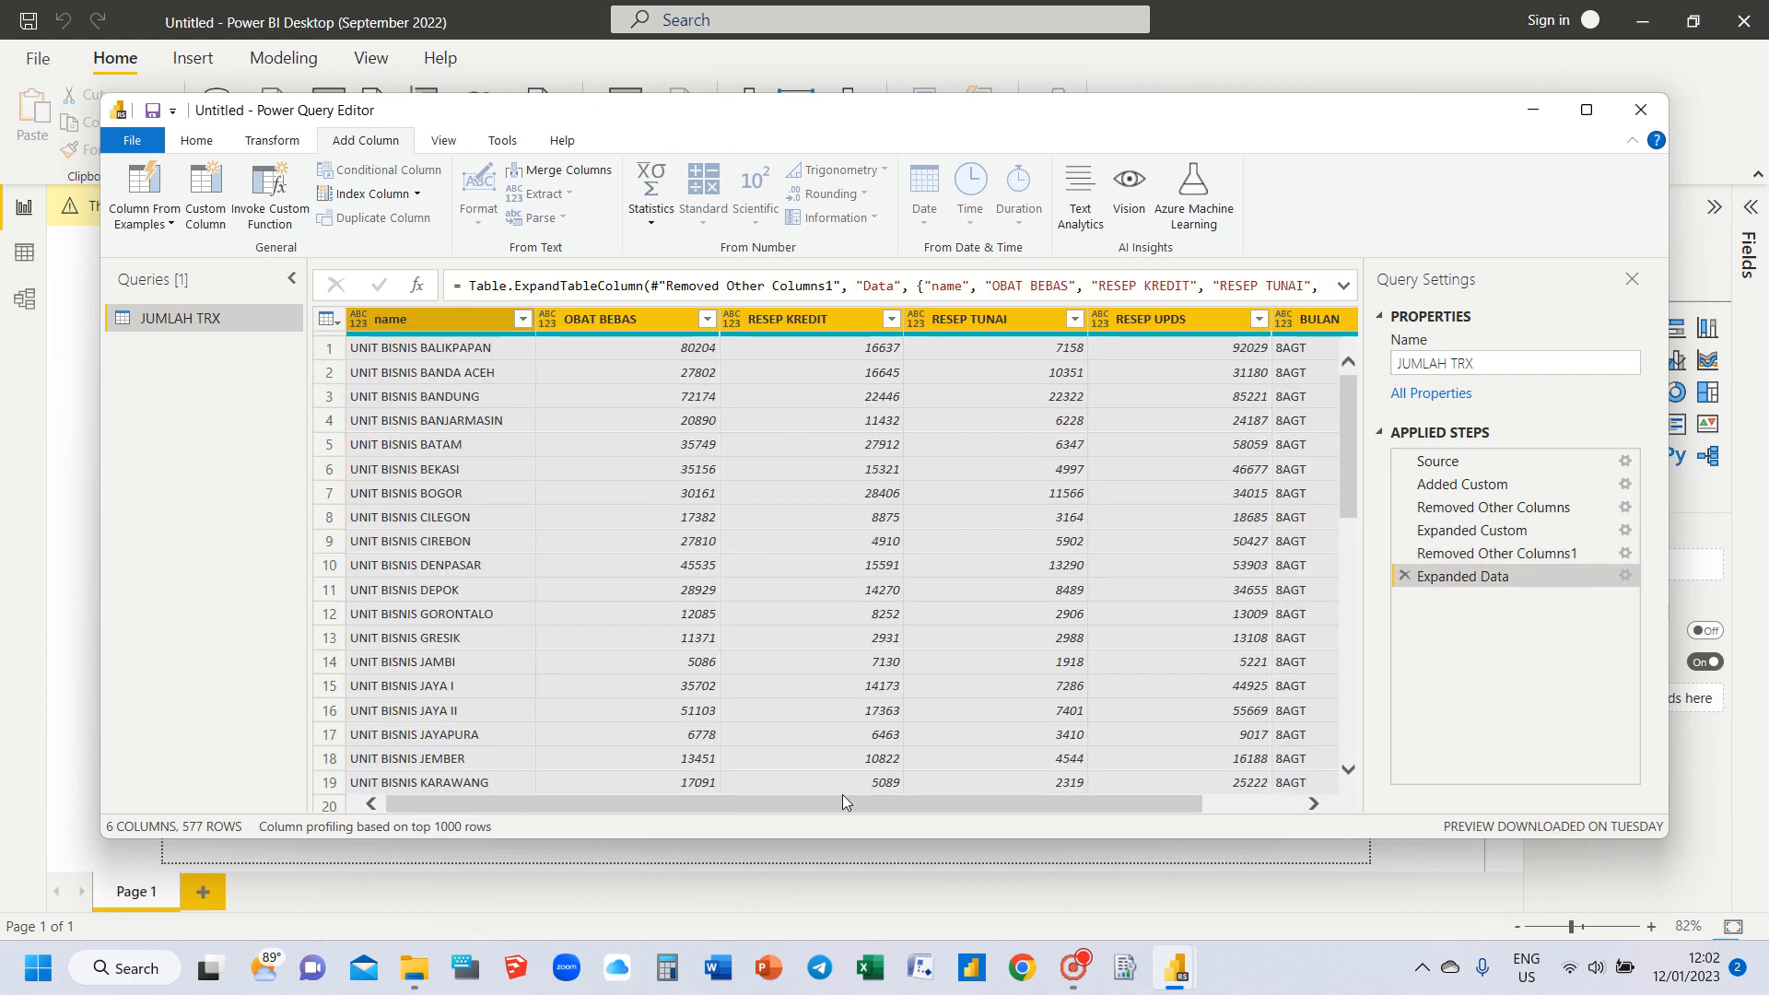
{"action": "left_click_drag", "start_coordinate": [842, 796], "coordinate": [1076, 801]}
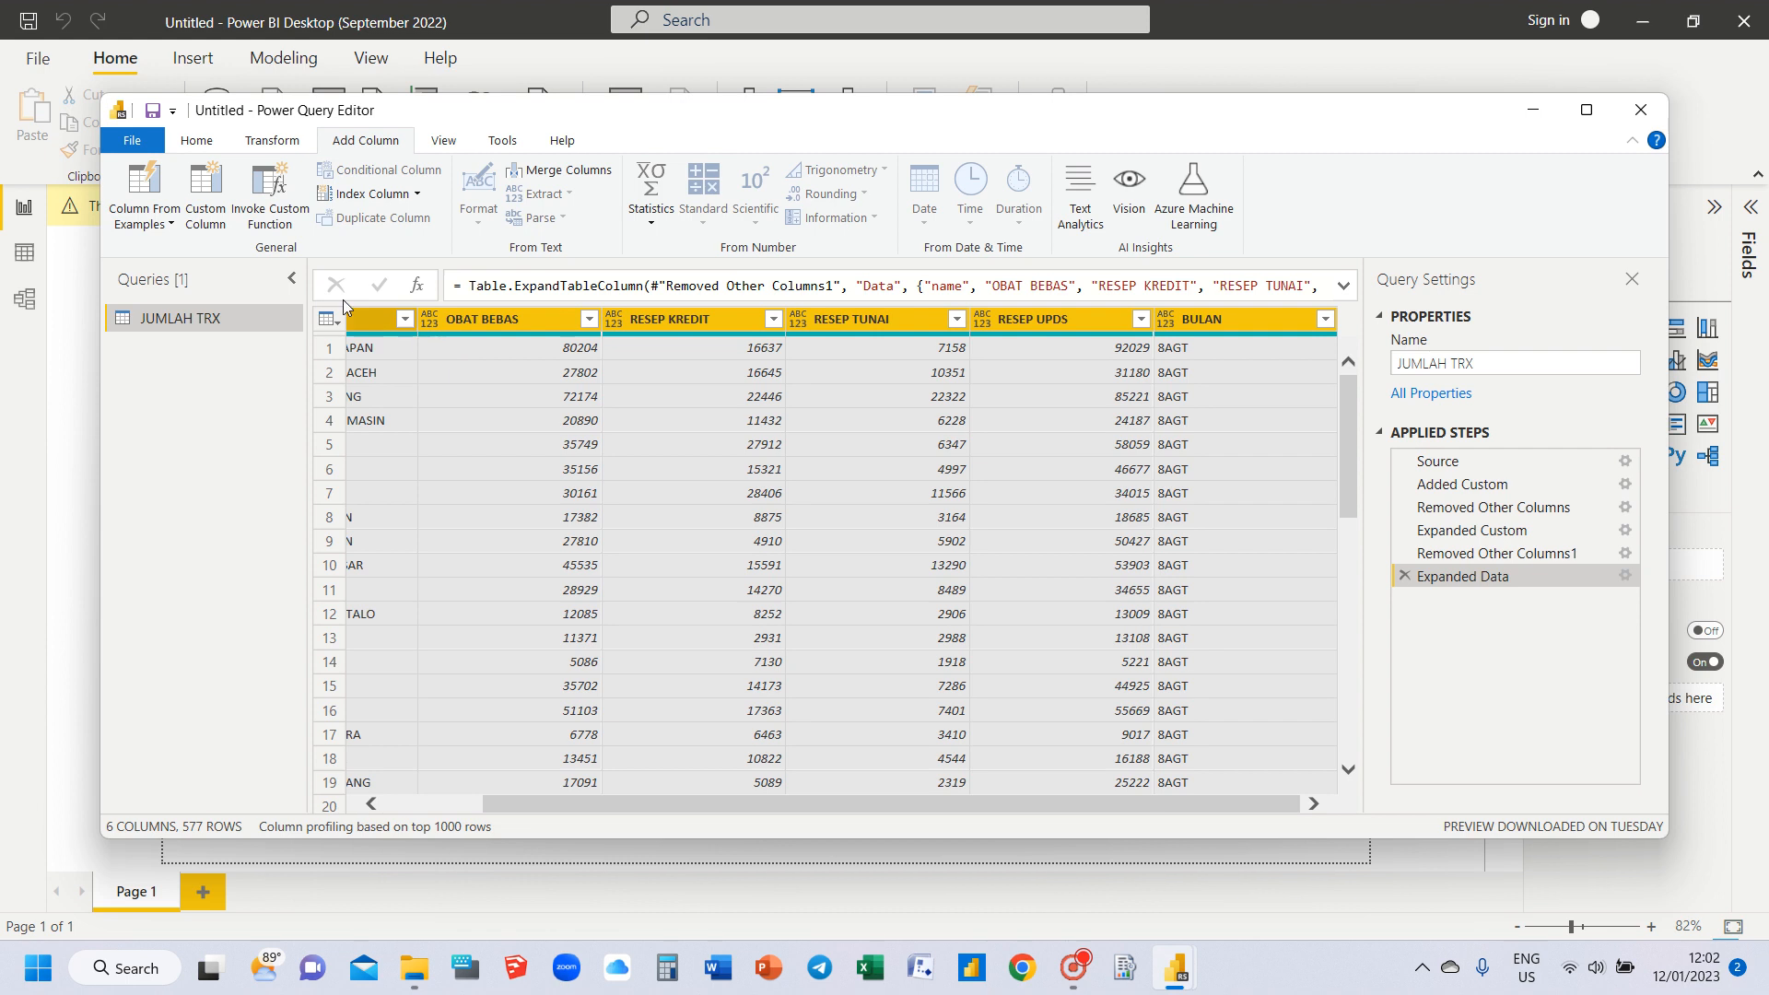
Step: Apply the query changes and close the Power Query Editor to load the JUMLAH TRX table
{"action": "left_click", "coordinate": [196, 141]}
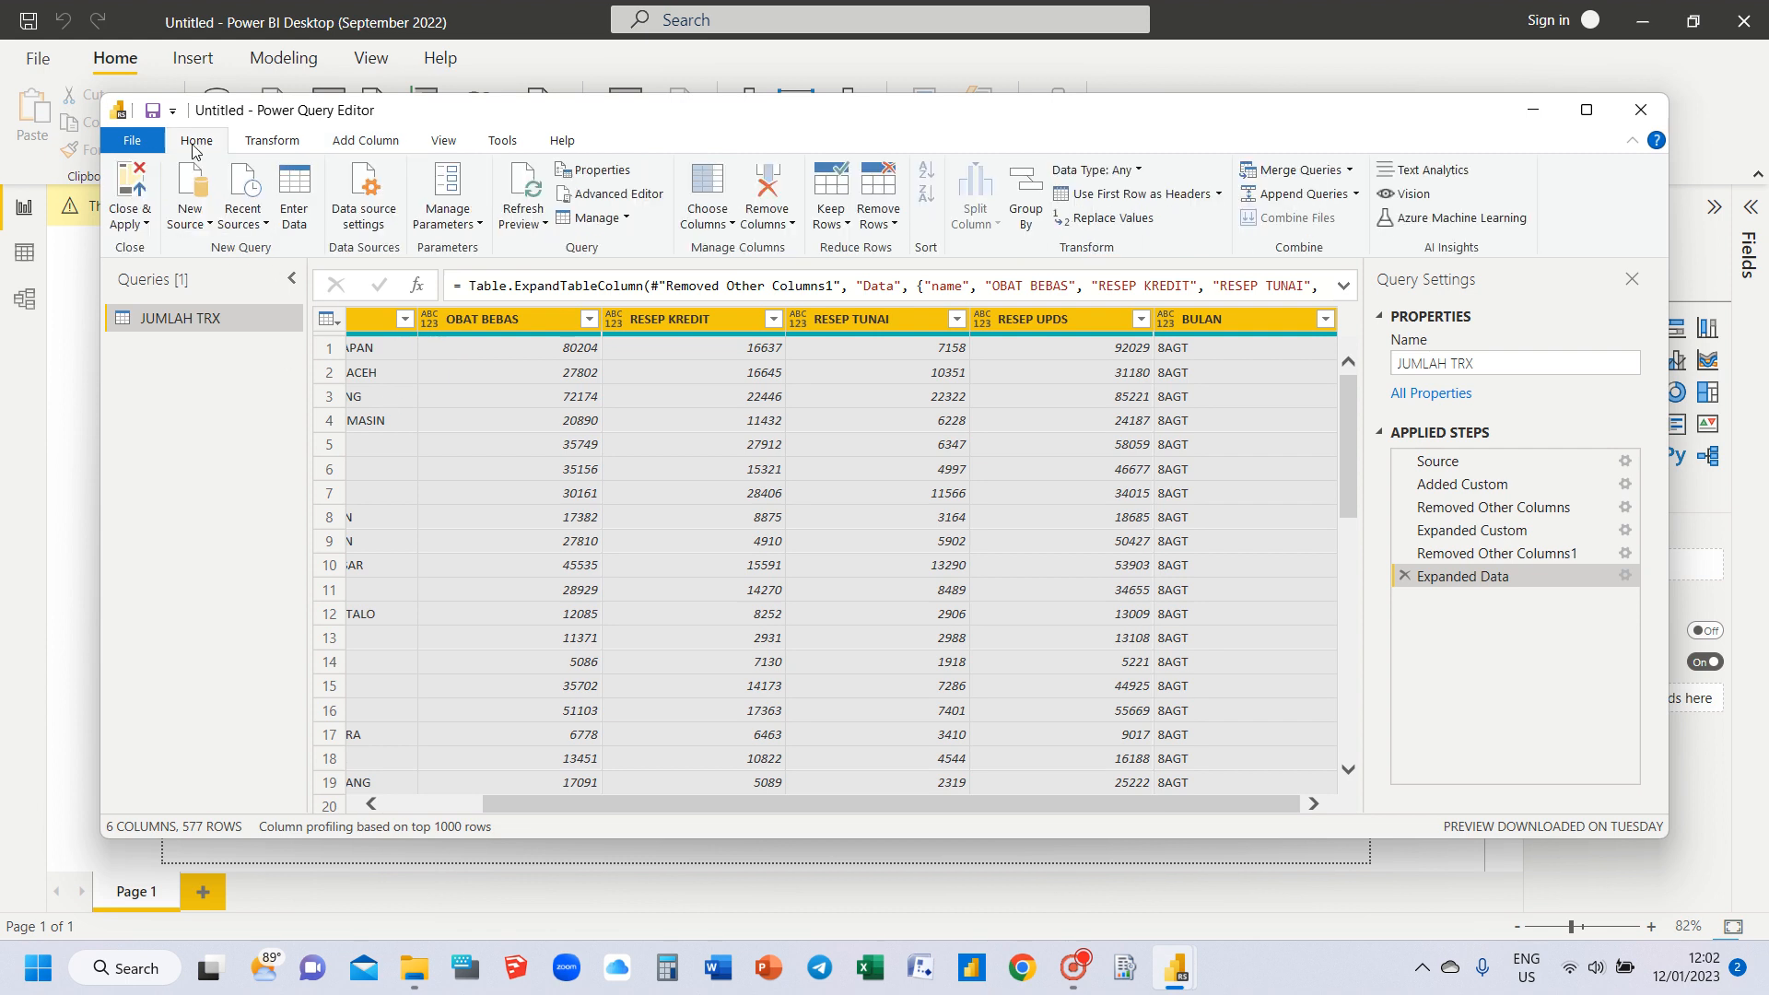
{"action": "left_click", "coordinate": [140, 228]}
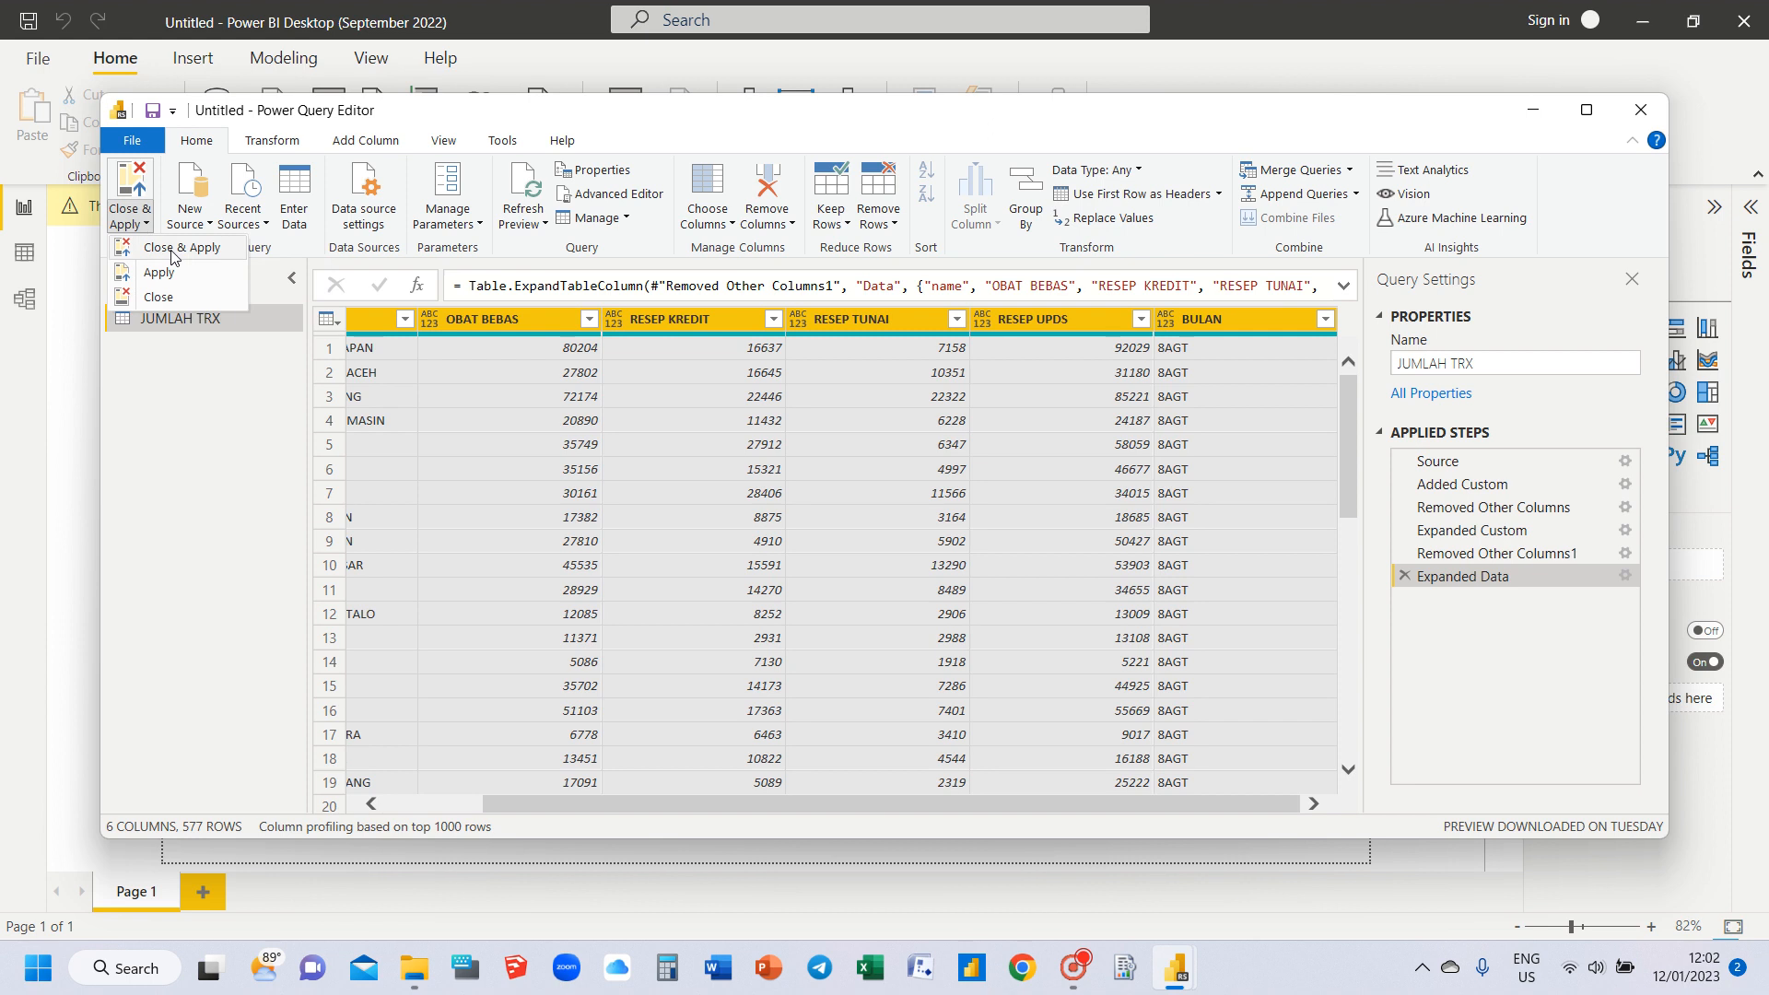
{"action": "left_click", "coordinate": [152, 297]}
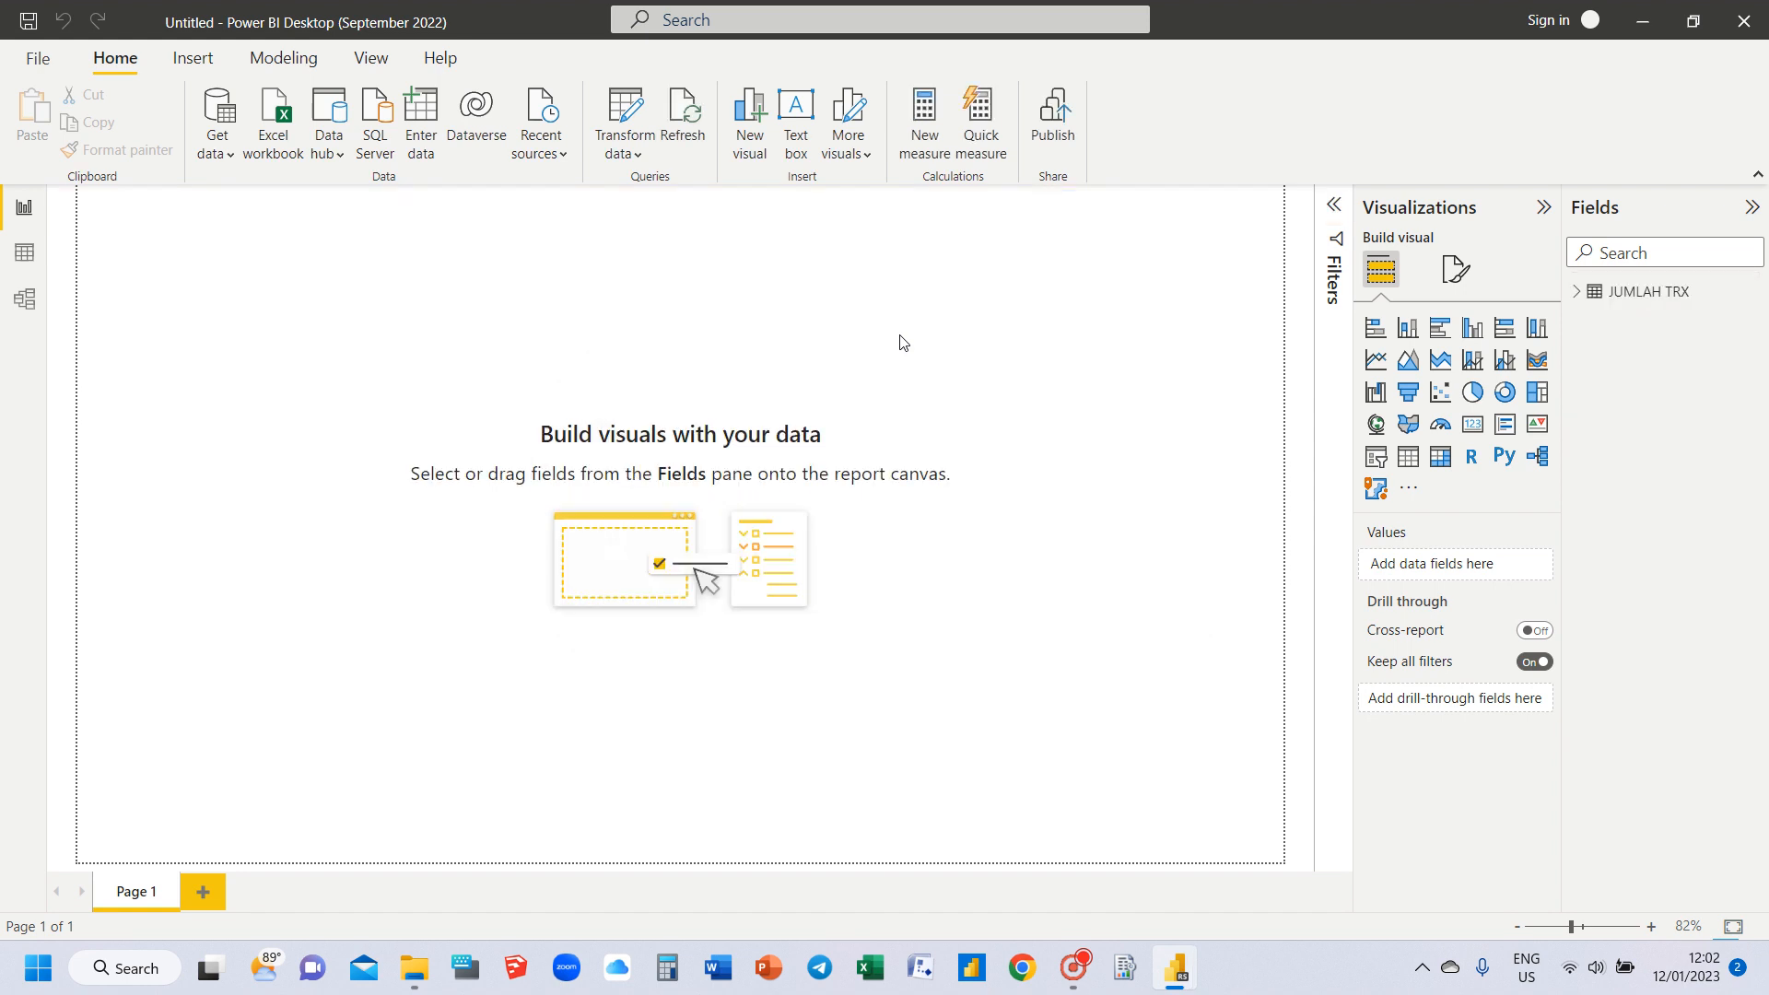
Step: Examine the fields and rows of the JUMLAH TRX table, including which months the BULAN column contains
{"action": "left_click", "coordinate": [1577, 292]}
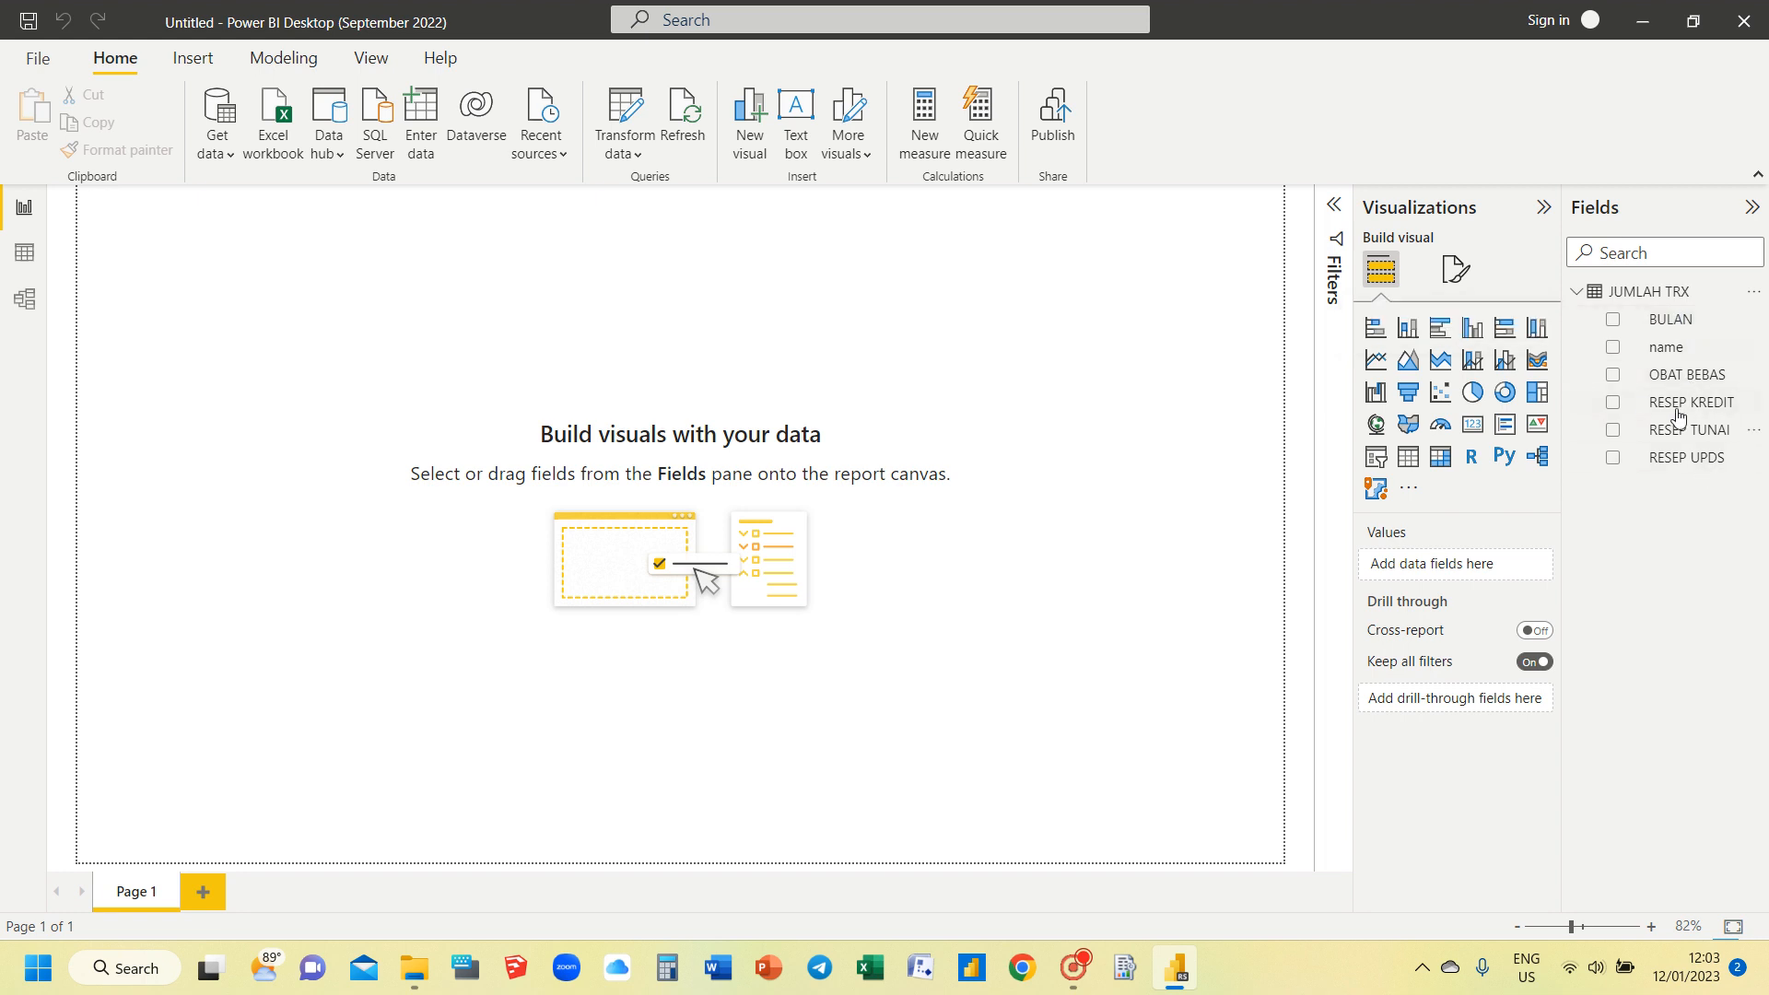
{"action": "left_click", "coordinate": [26, 254]}
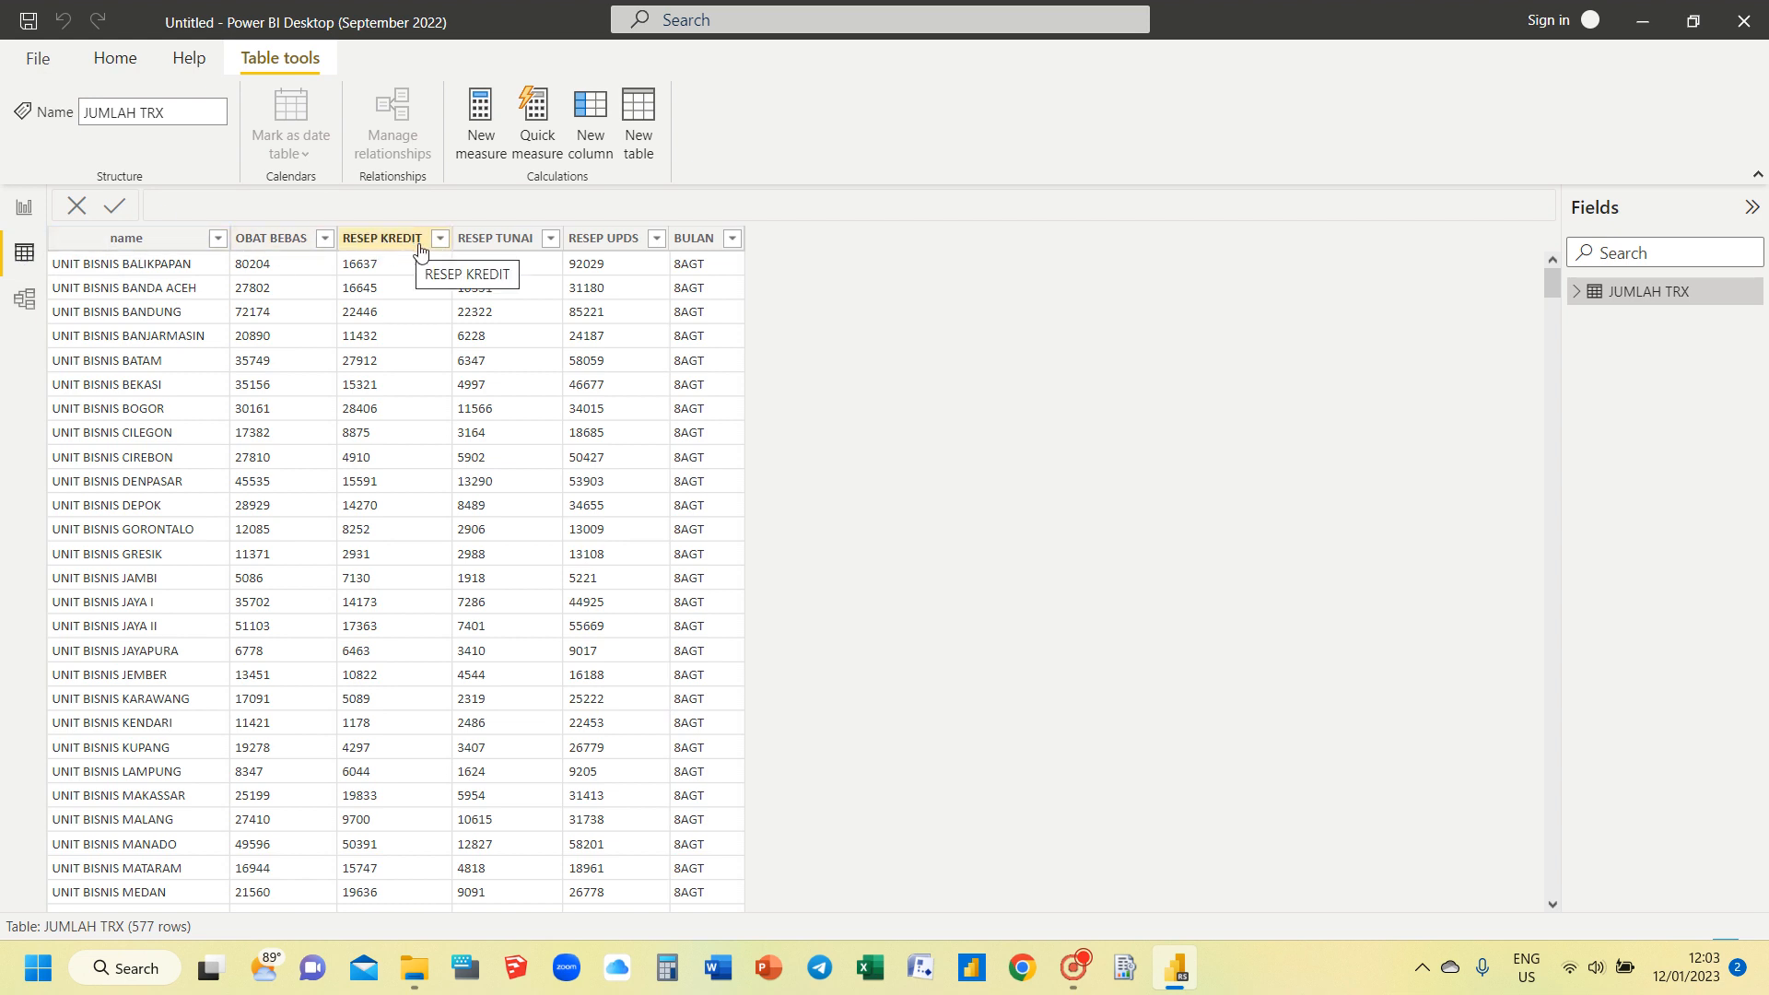
{"action": "left_click", "coordinate": [733, 240]}
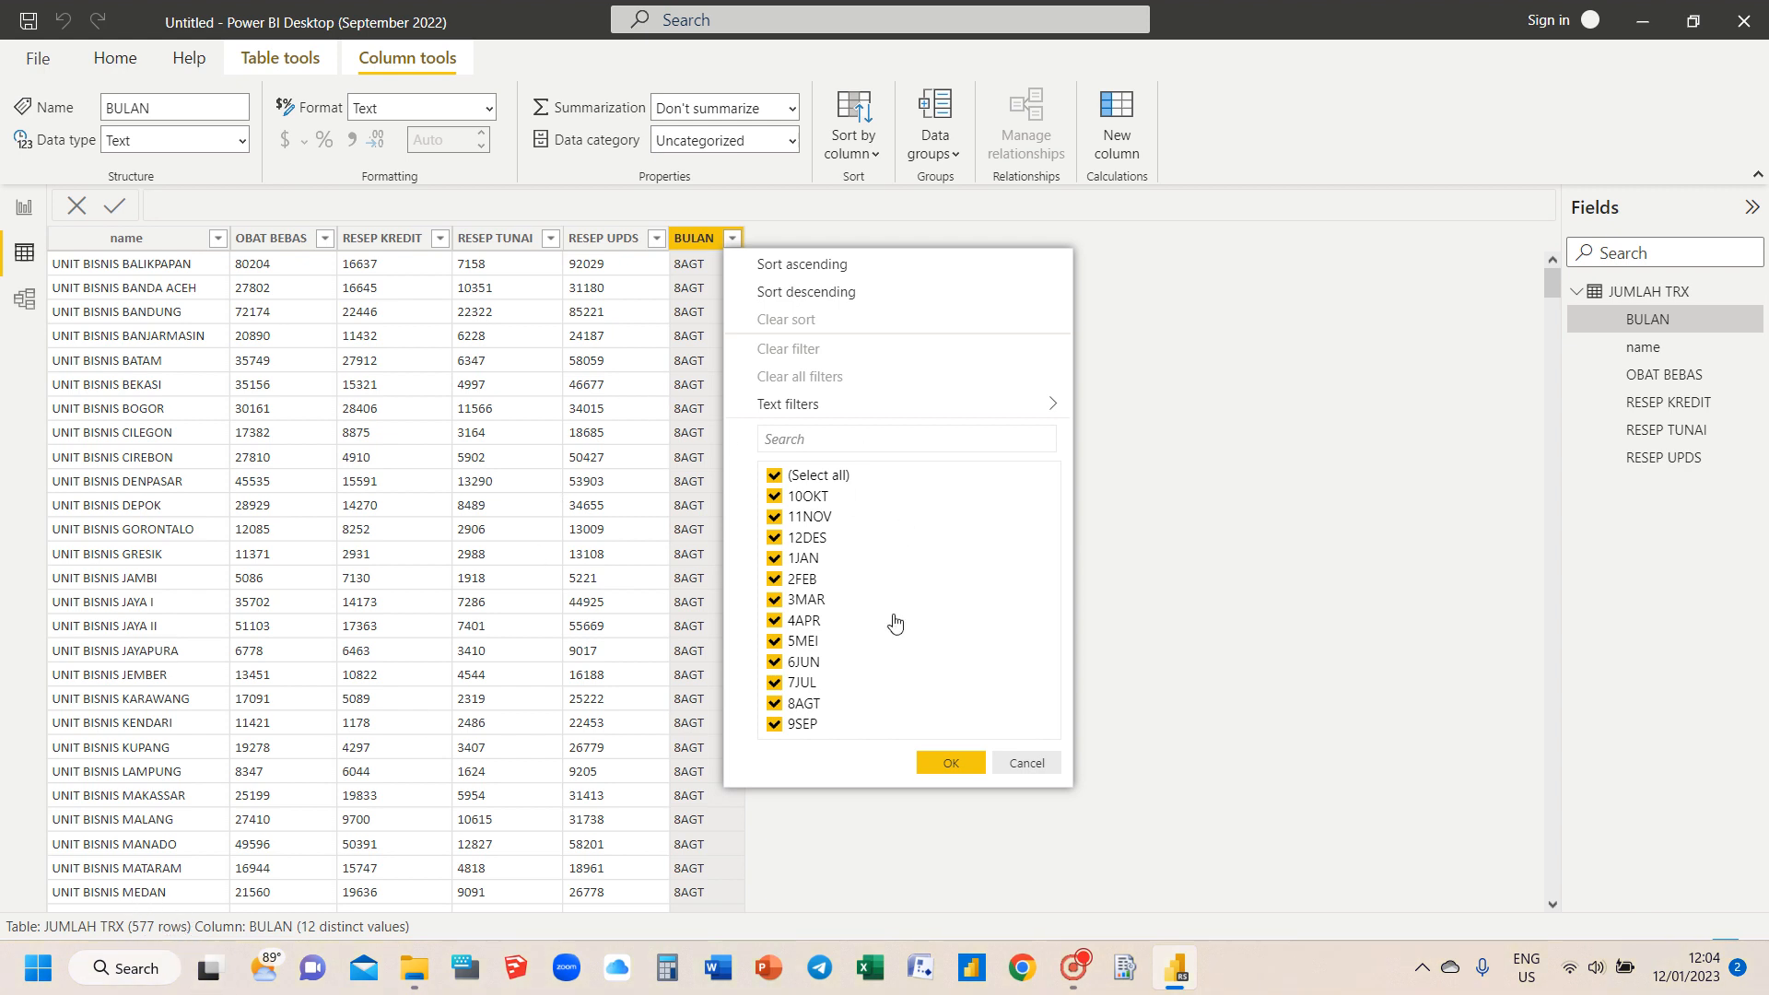
{"action": "left_click", "coordinate": [968, 769]}
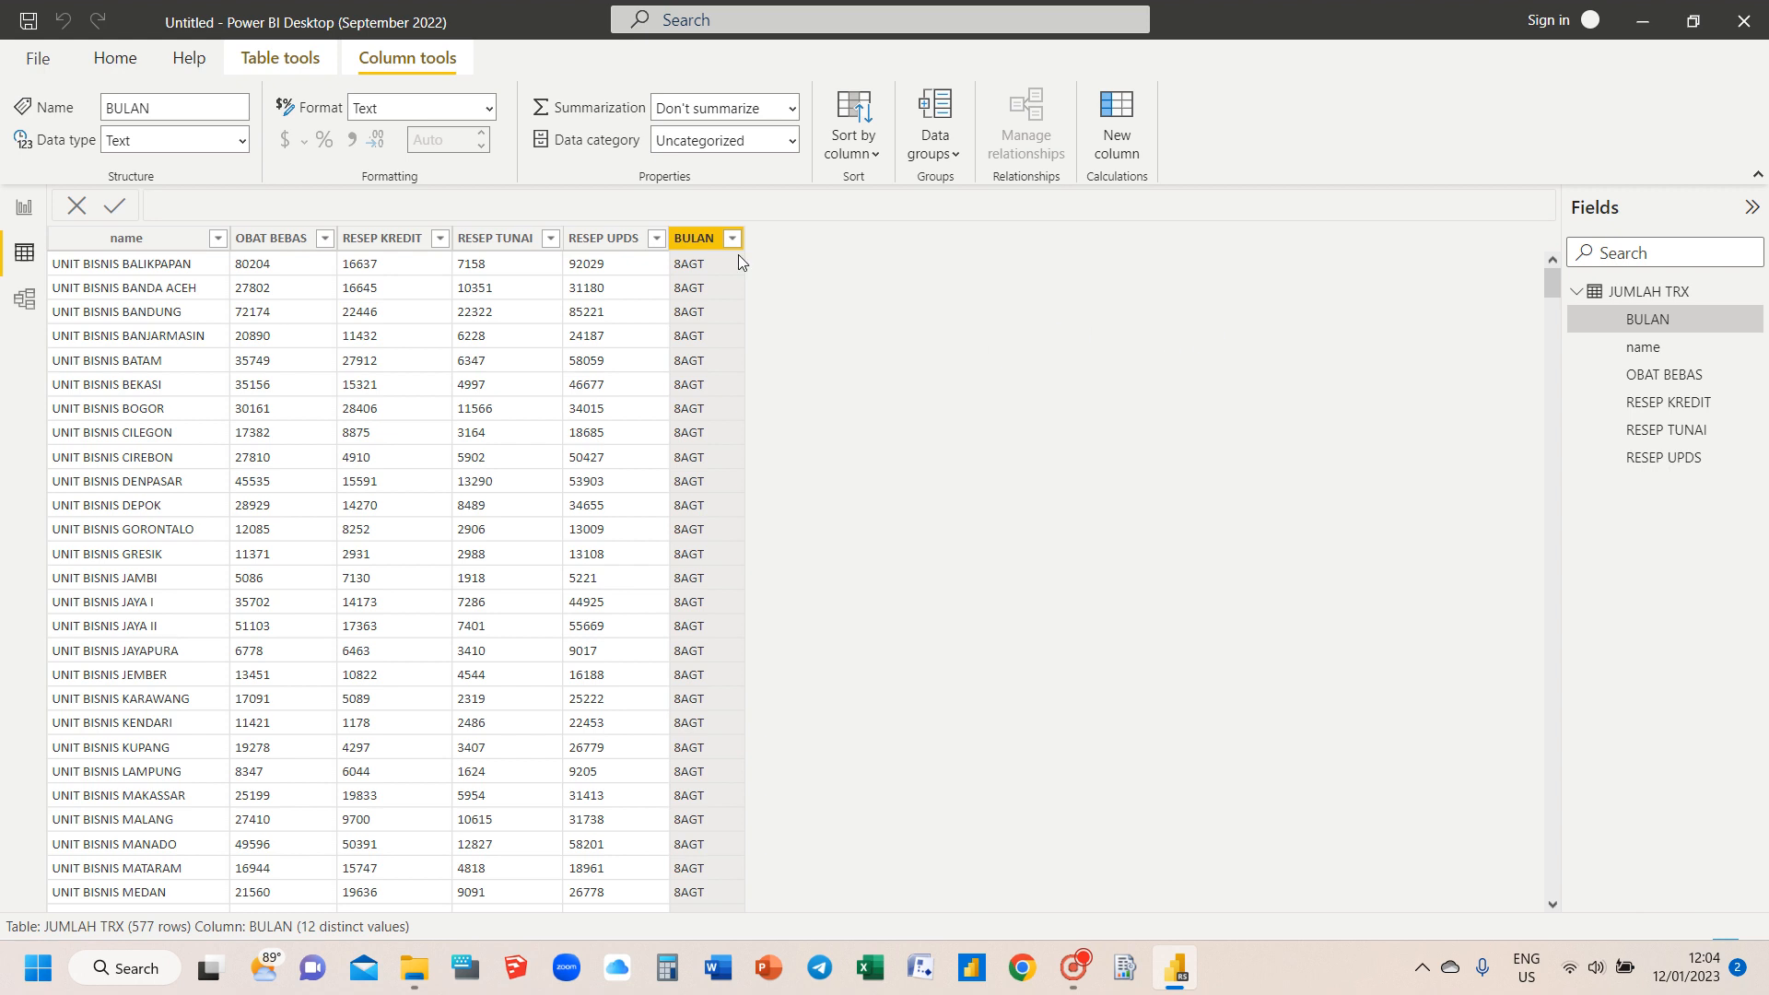
Step: Add a table visual to the report with name, RESEP TUNAI, RESEP UPDS, OBAT BEBAS and RESEP KREDIT, and enlarge its width and height
{"action": "left_click", "coordinate": [26, 210]}
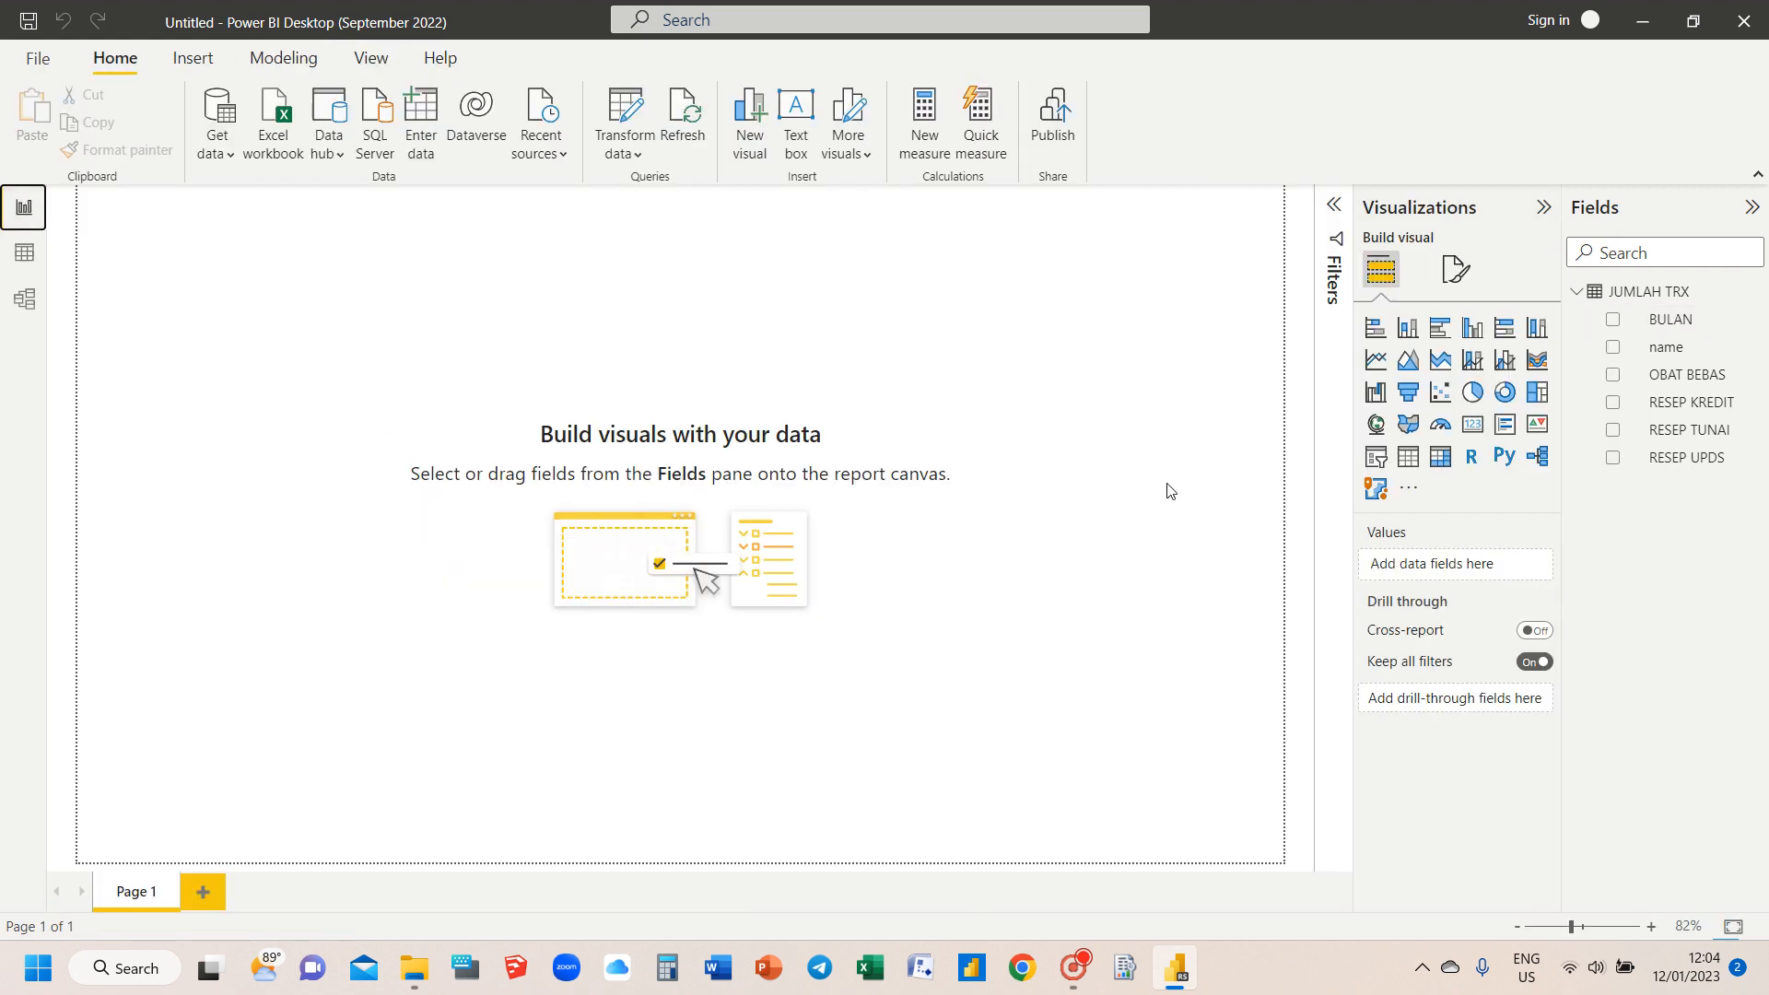
{"action": "left_click", "coordinate": [1408, 458]}
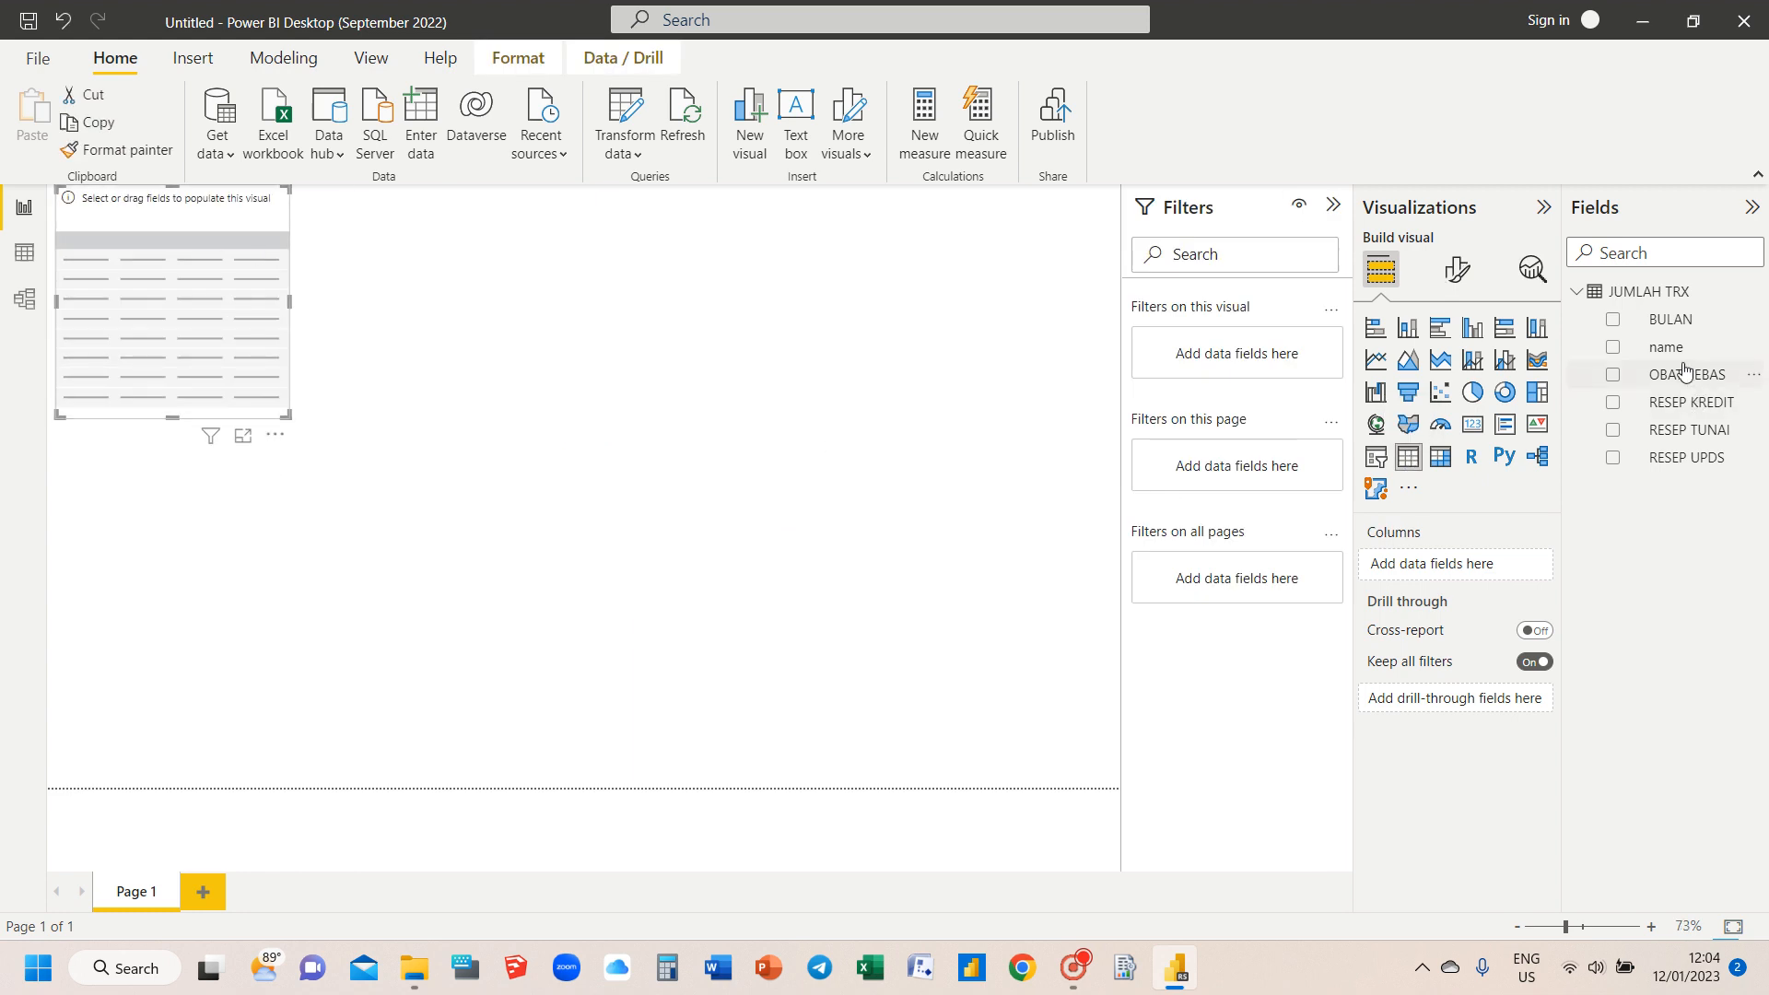
{"action": "left_click_drag", "start_coordinate": [1699, 350], "coordinate": [1488, 564]}
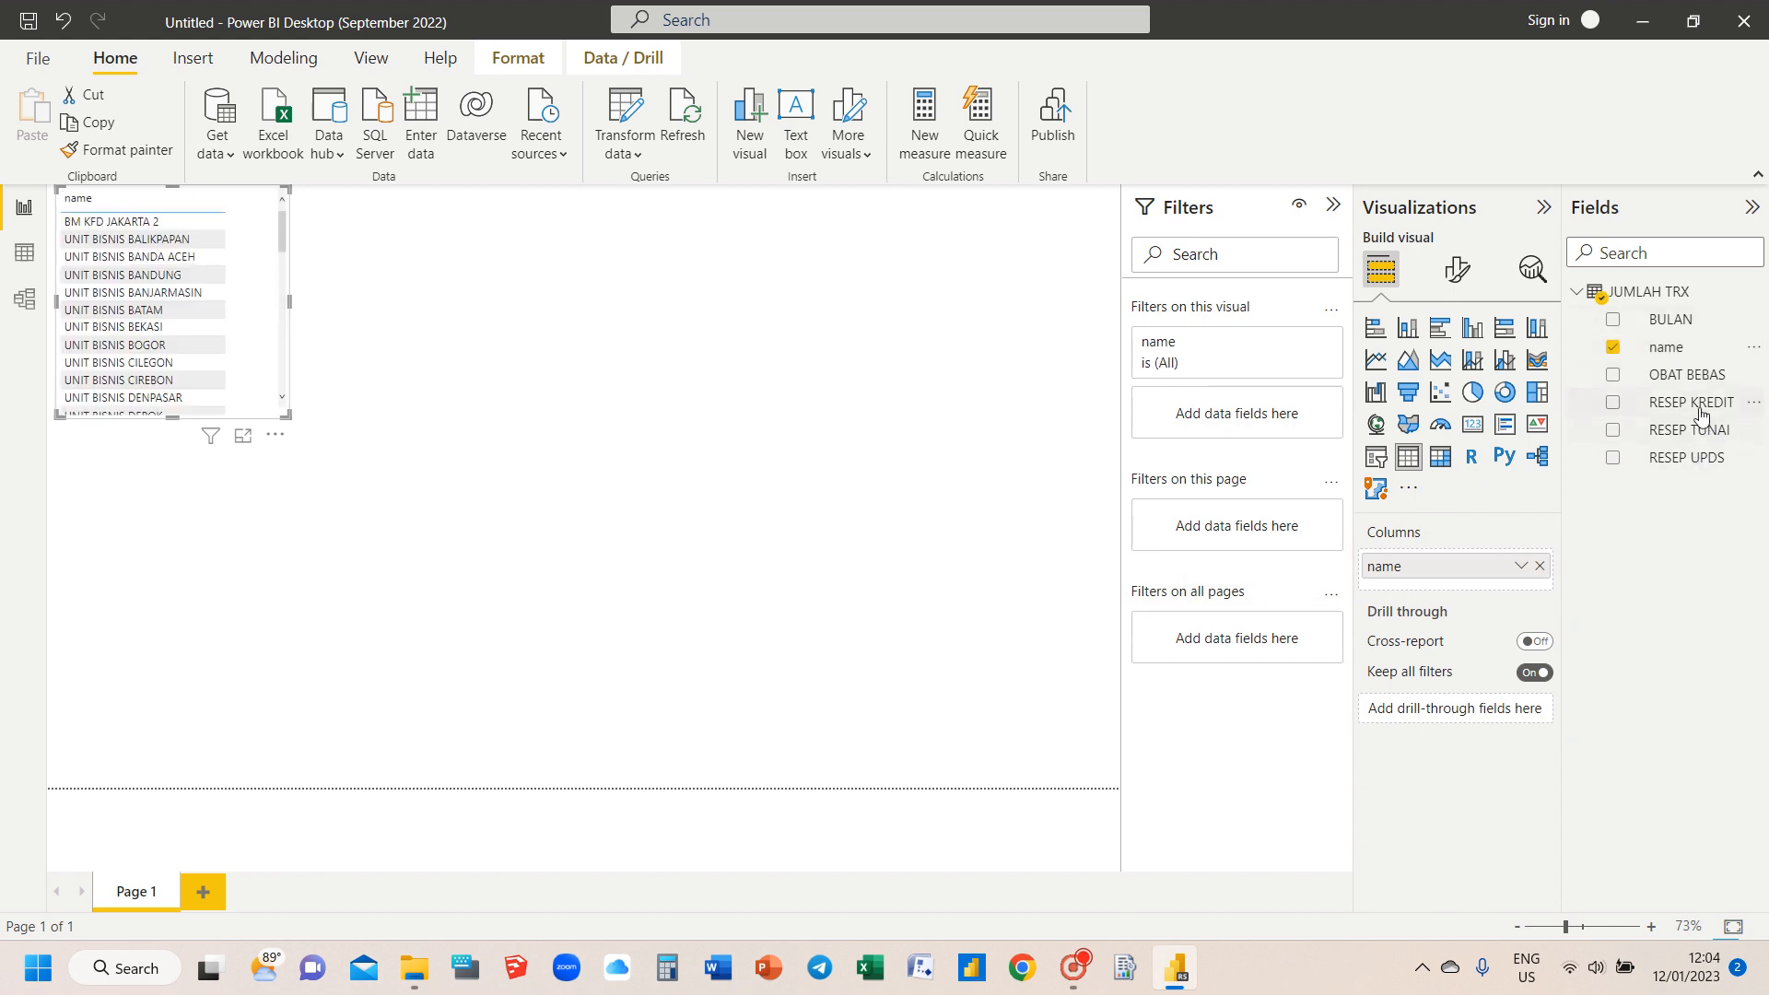
{"action": "left_click_drag", "start_coordinate": [1702, 439], "coordinate": [1492, 581]}
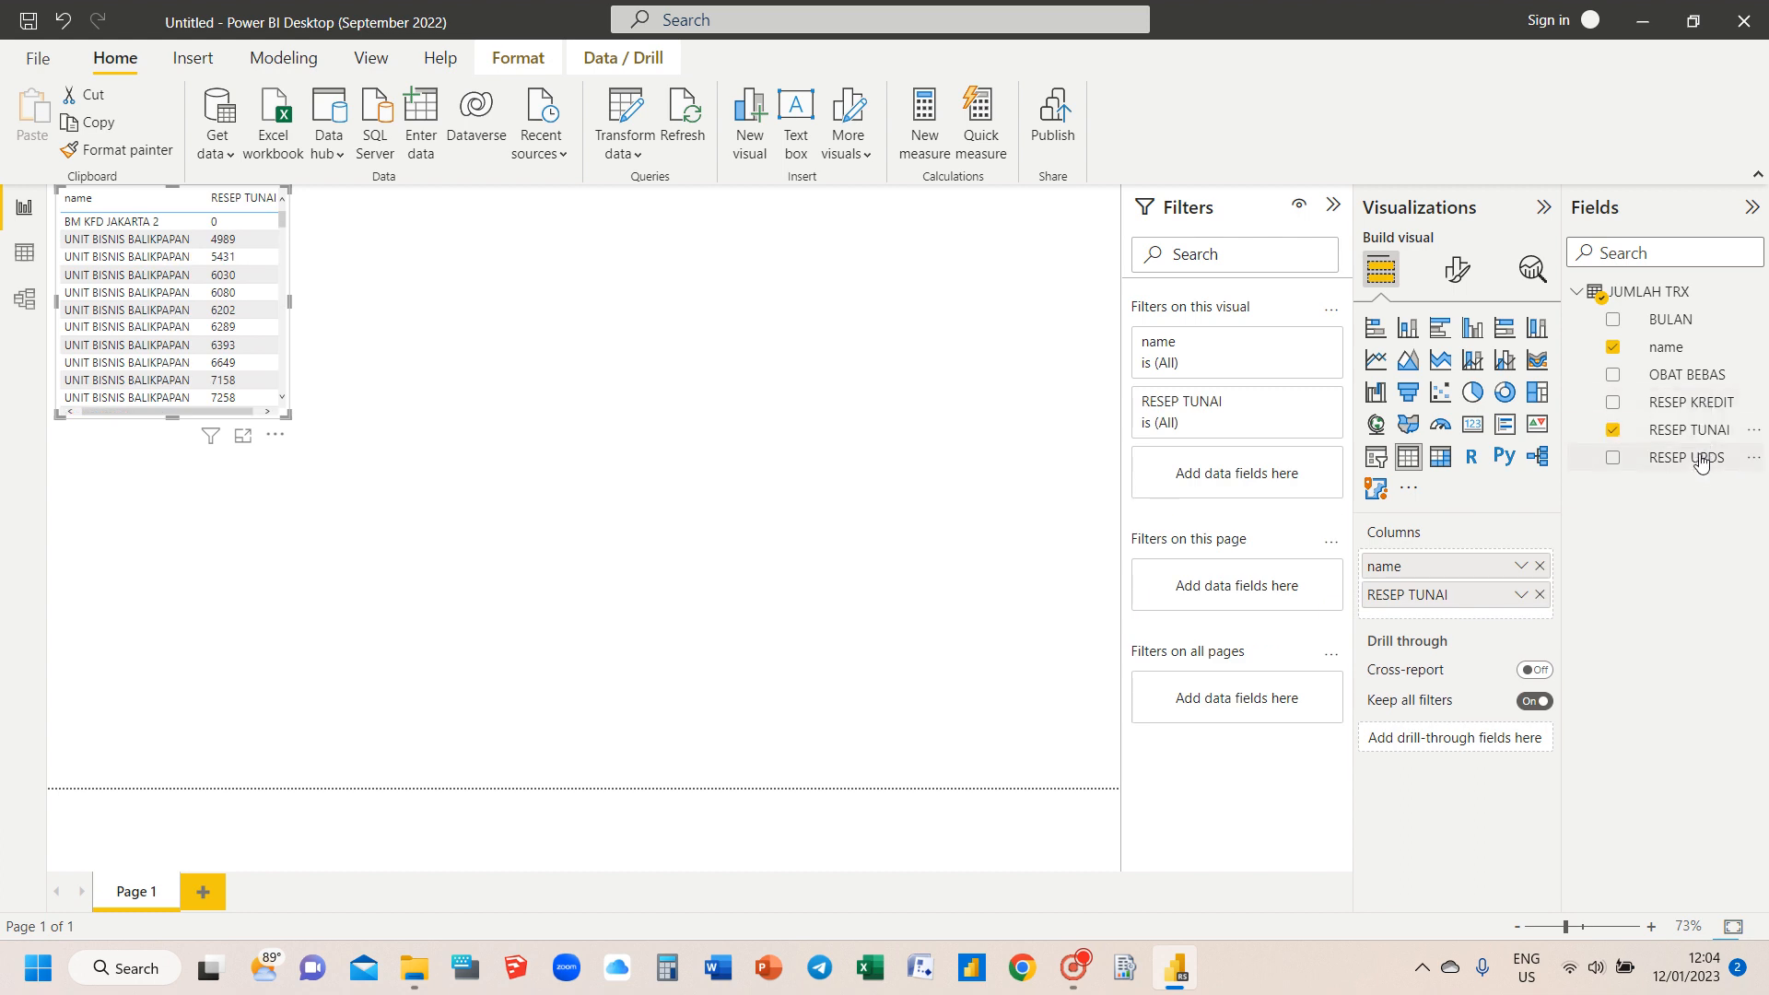
{"action": "left_click_drag", "start_coordinate": [1702, 459], "coordinate": [1492, 617]}
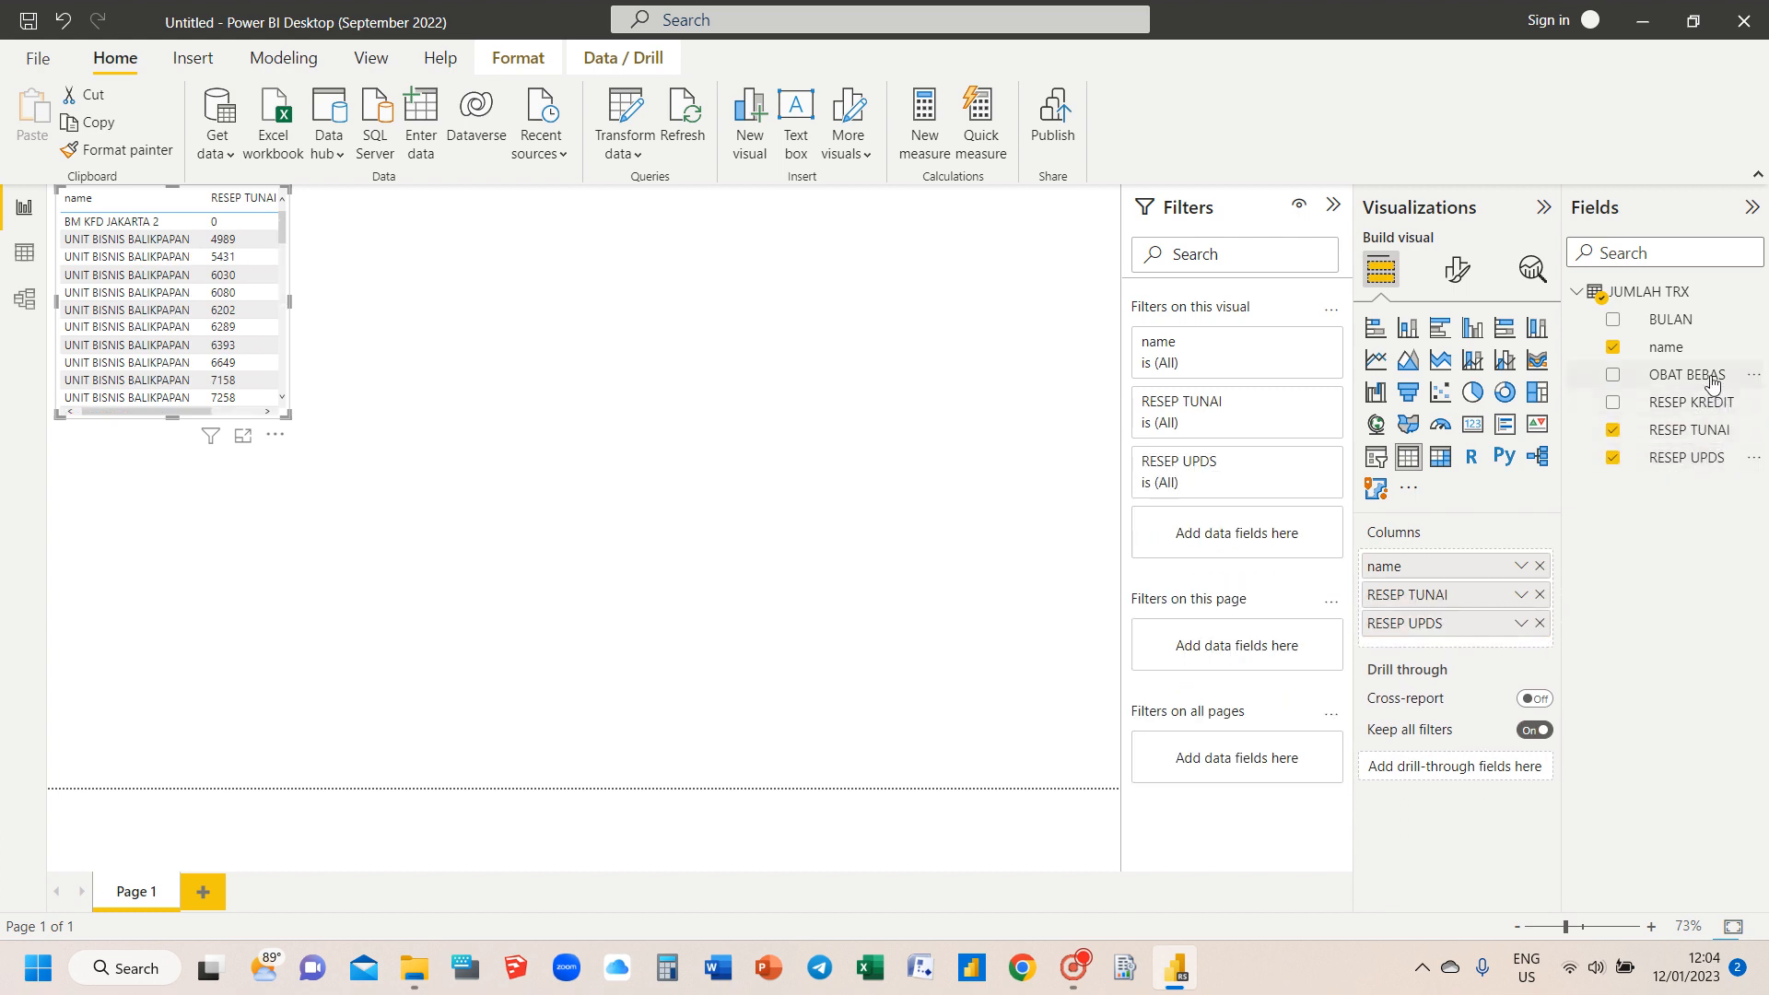
{"action": "left_click_drag", "start_coordinate": [1704, 375], "coordinate": [1521, 640]}
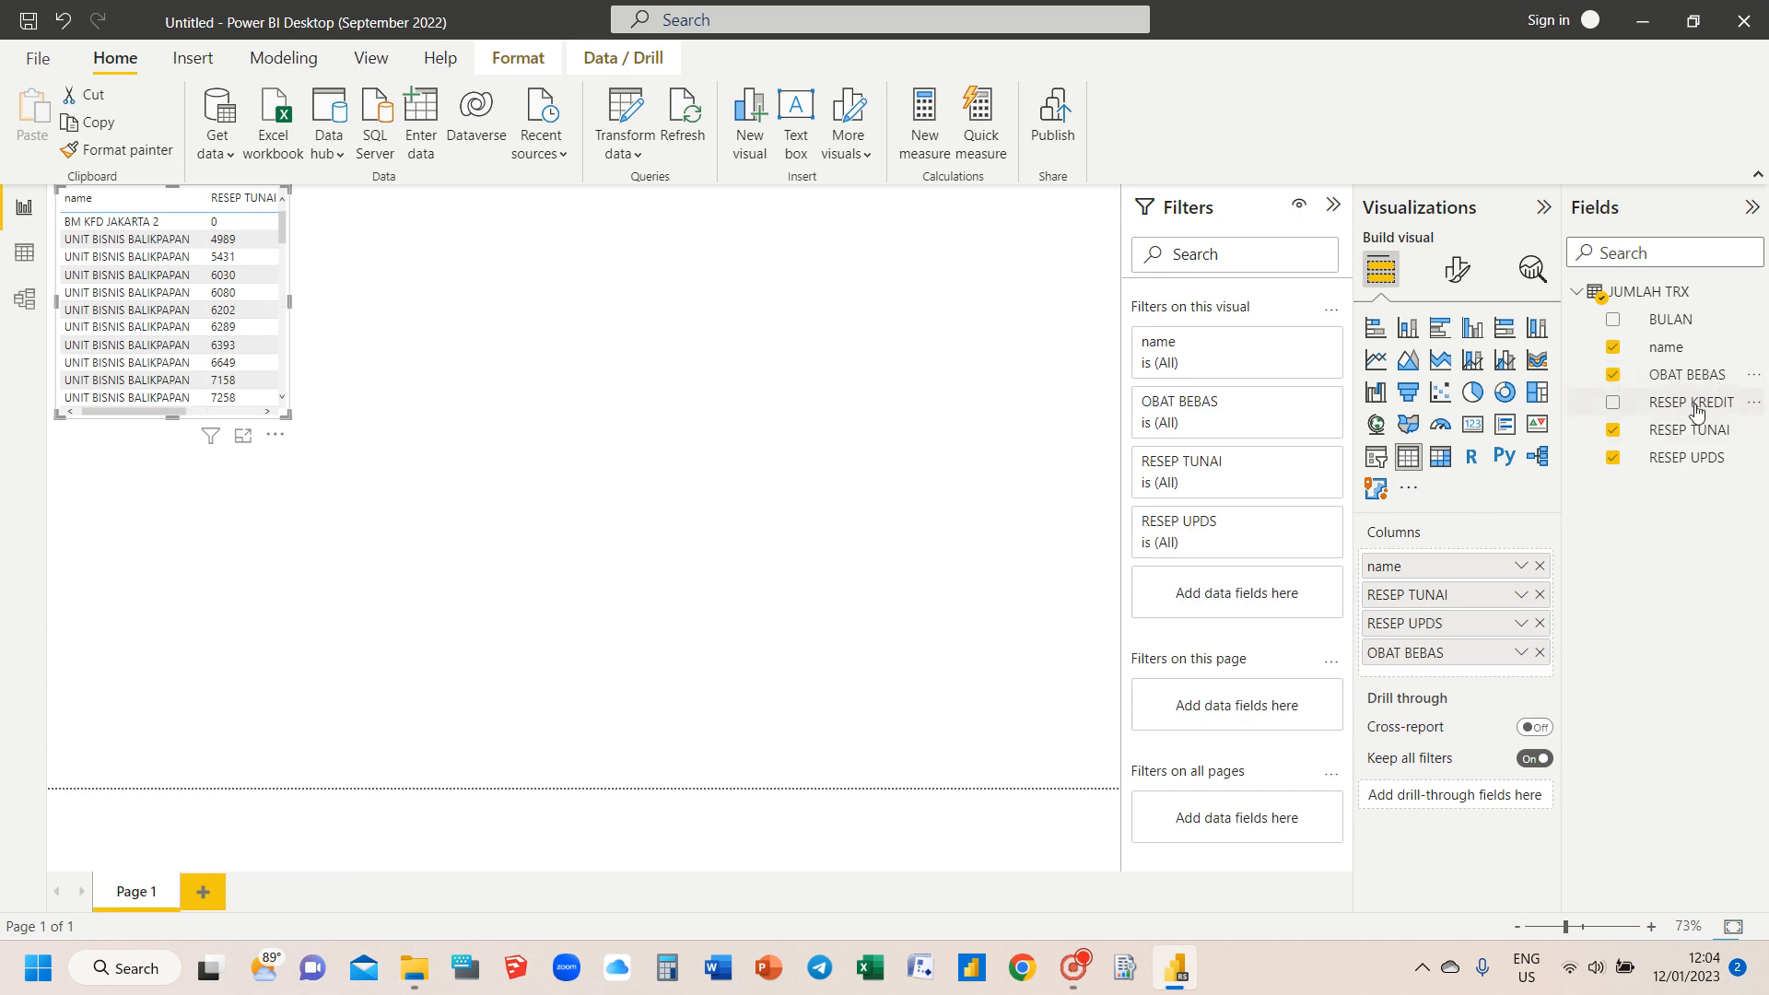
{"action": "left_click_drag", "start_coordinate": [1695, 404], "coordinate": [1500, 680]}
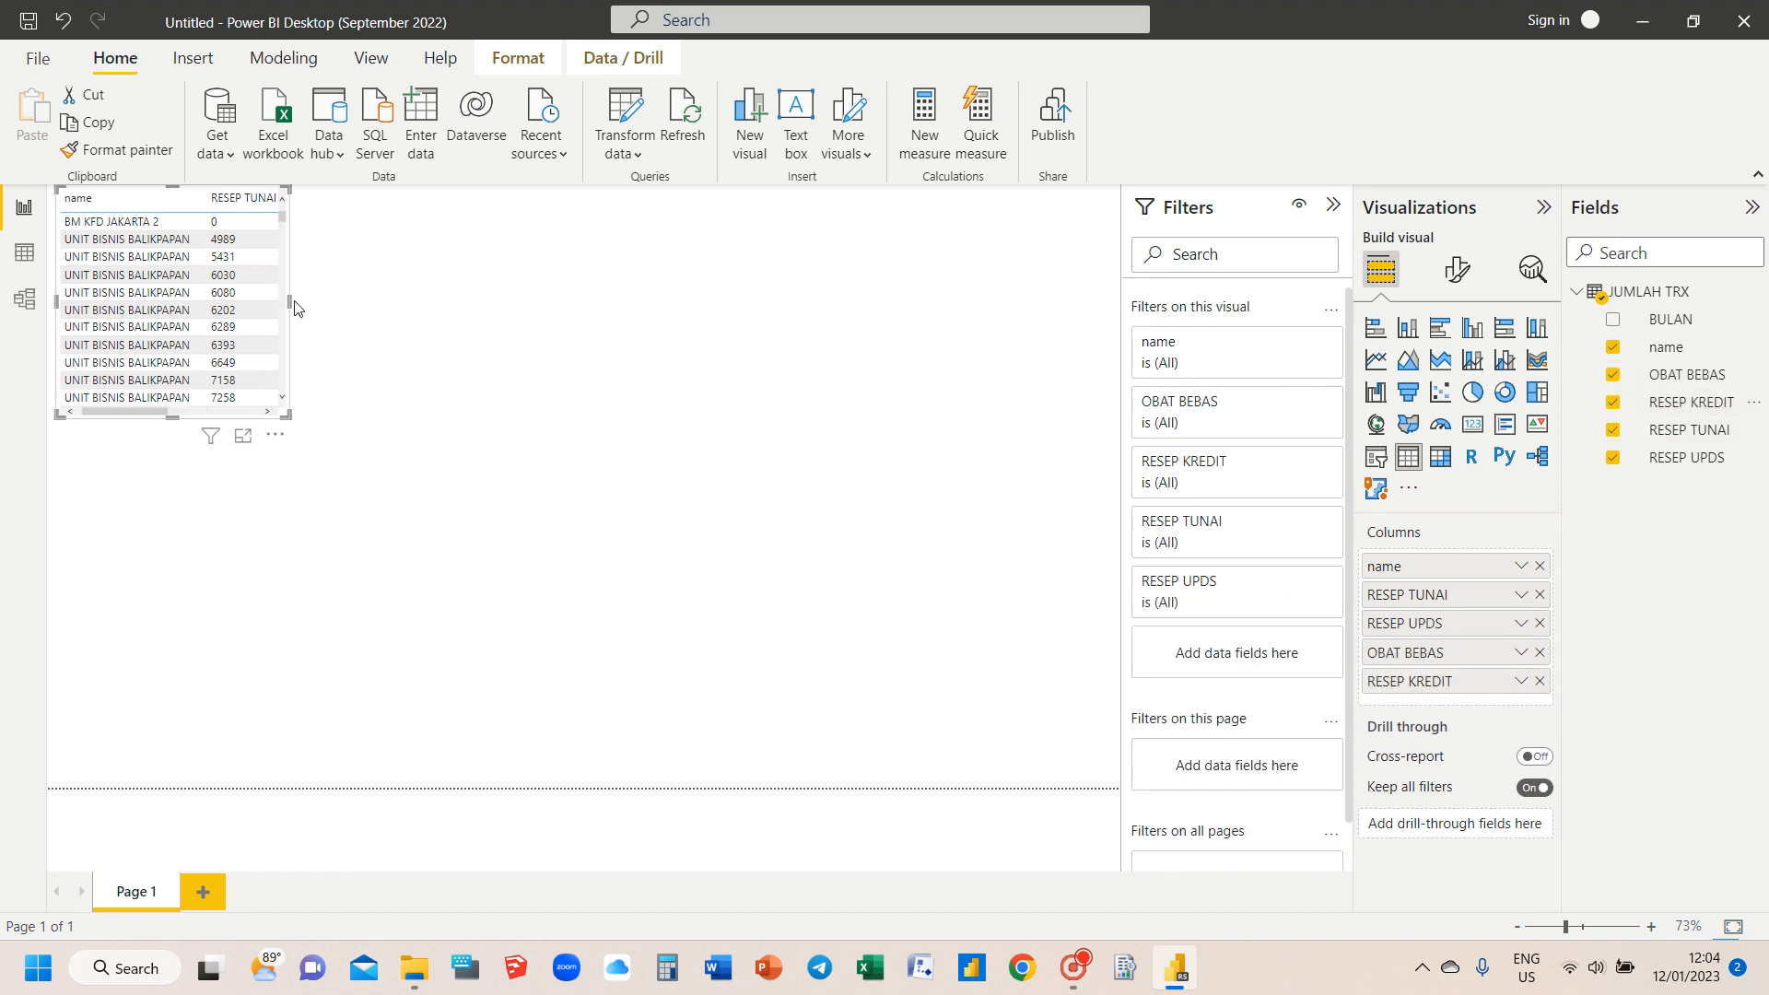
{"action": "left_click_drag", "start_coordinate": [290, 301], "coordinate": [705, 308]}
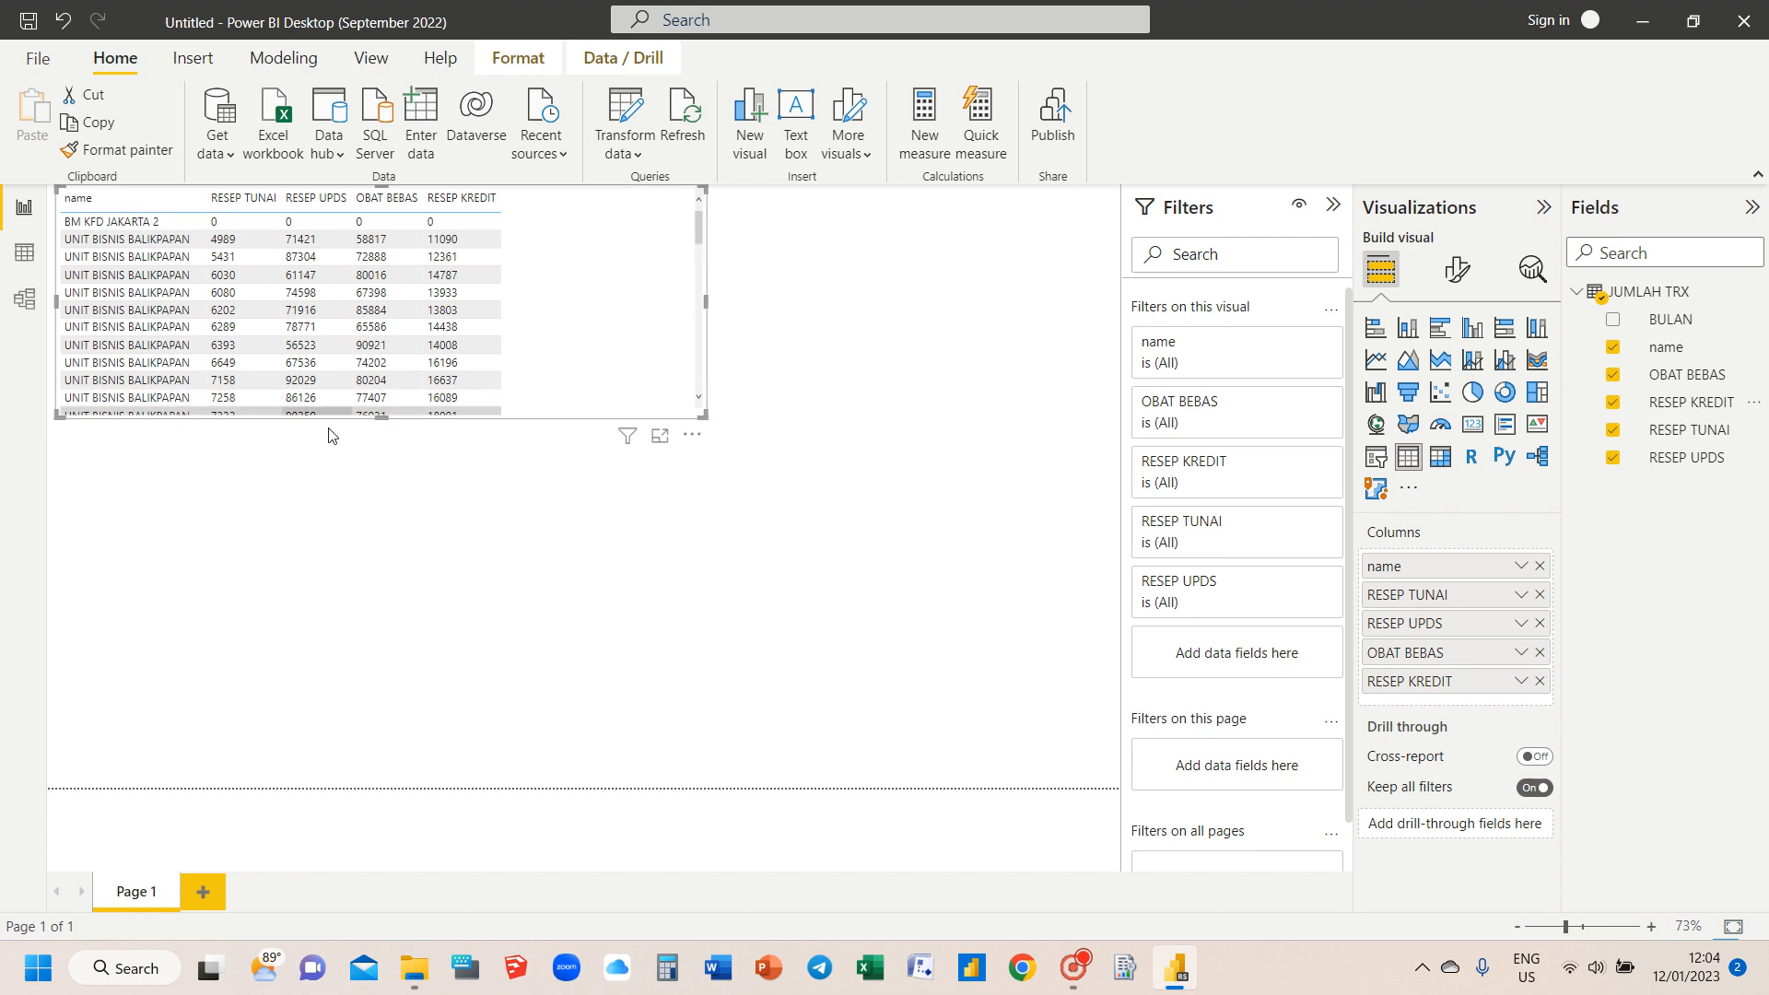
{"action": "left_click_drag", "start_coordinate": [379, 416], "coordinate": [382, 751]}
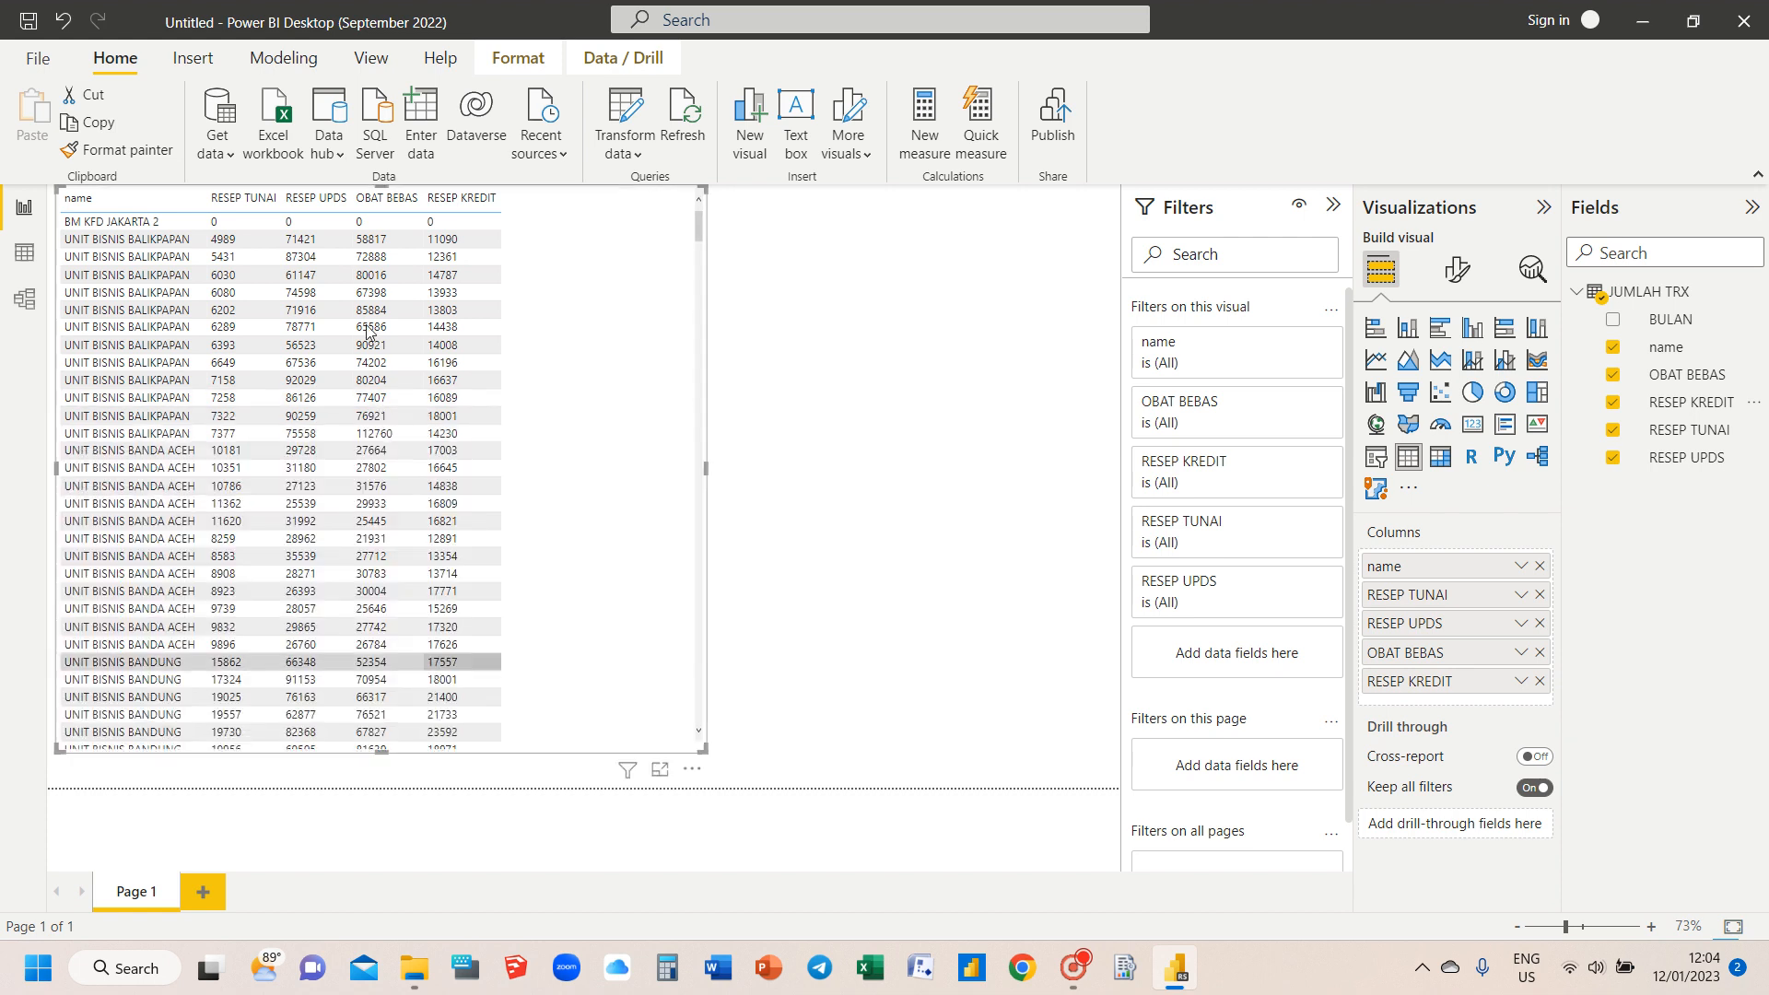
Step: Convert the OBAT BEBAS column of the JUMLAH TRX table to whole number and format it with a thousands separator
{"action": "left_click", "coordinate": [24, 252]}
{"action": "left_click", "coordinate": [271, 238]}
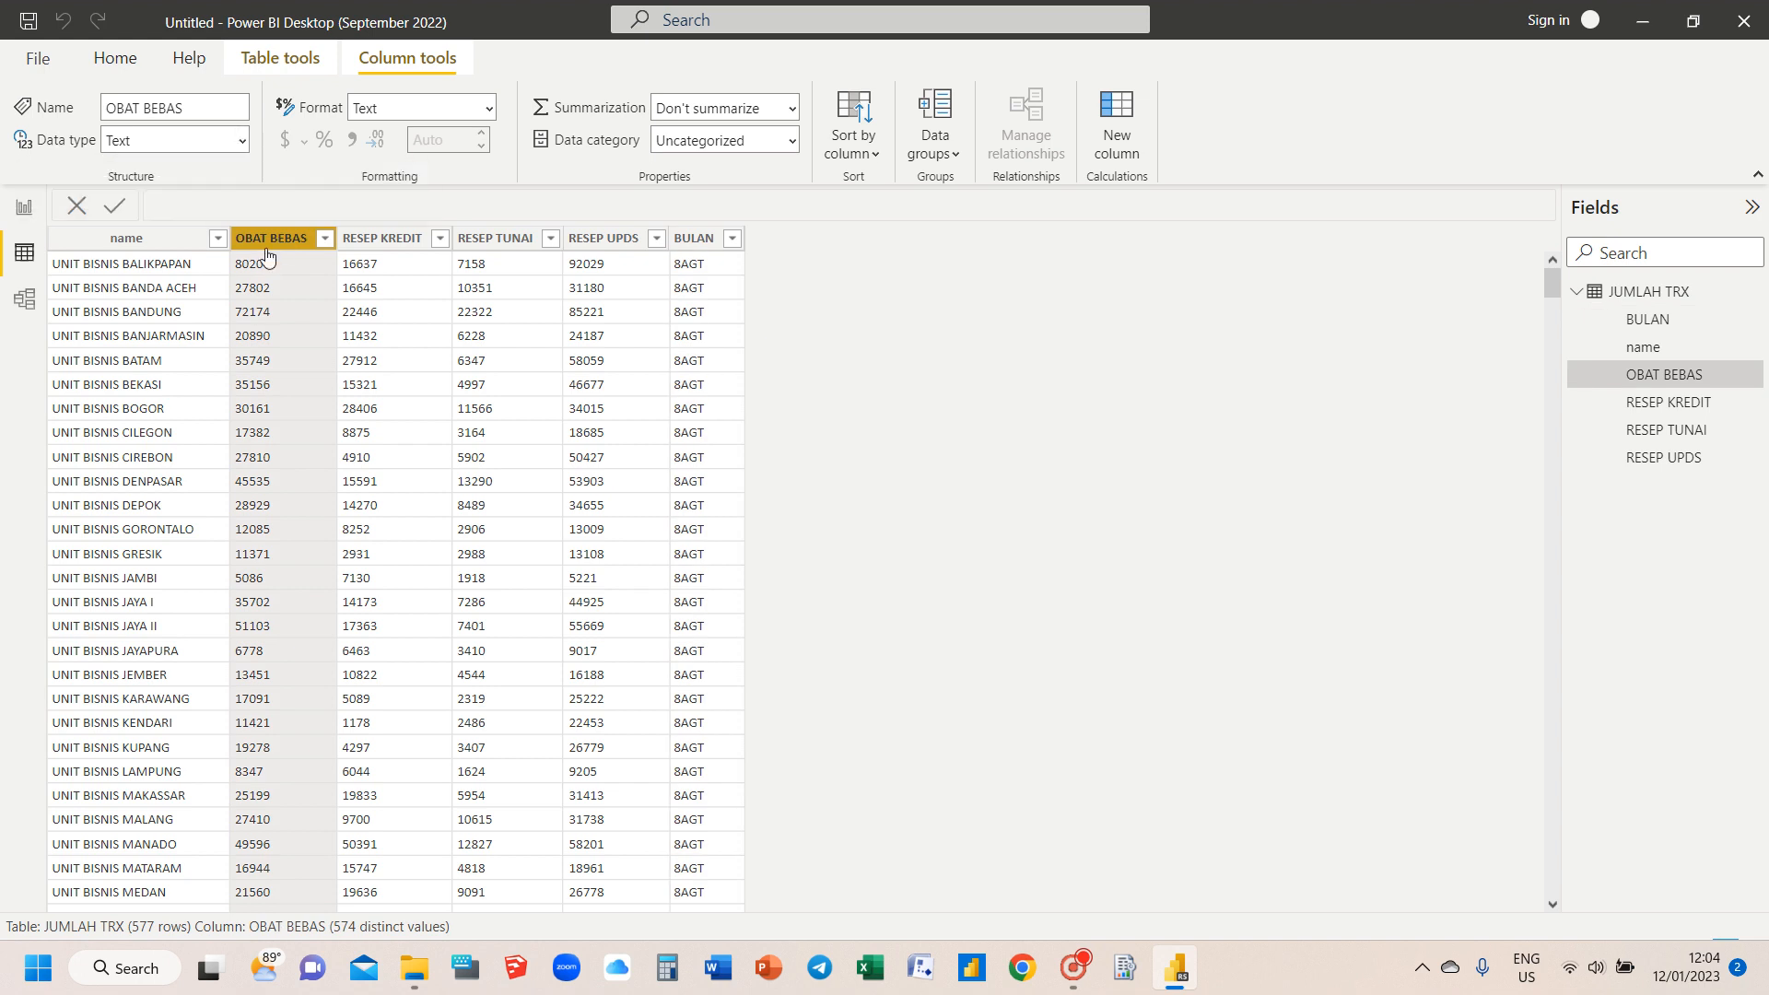
{"action": "left_click", "coordinate": [244, 141]}
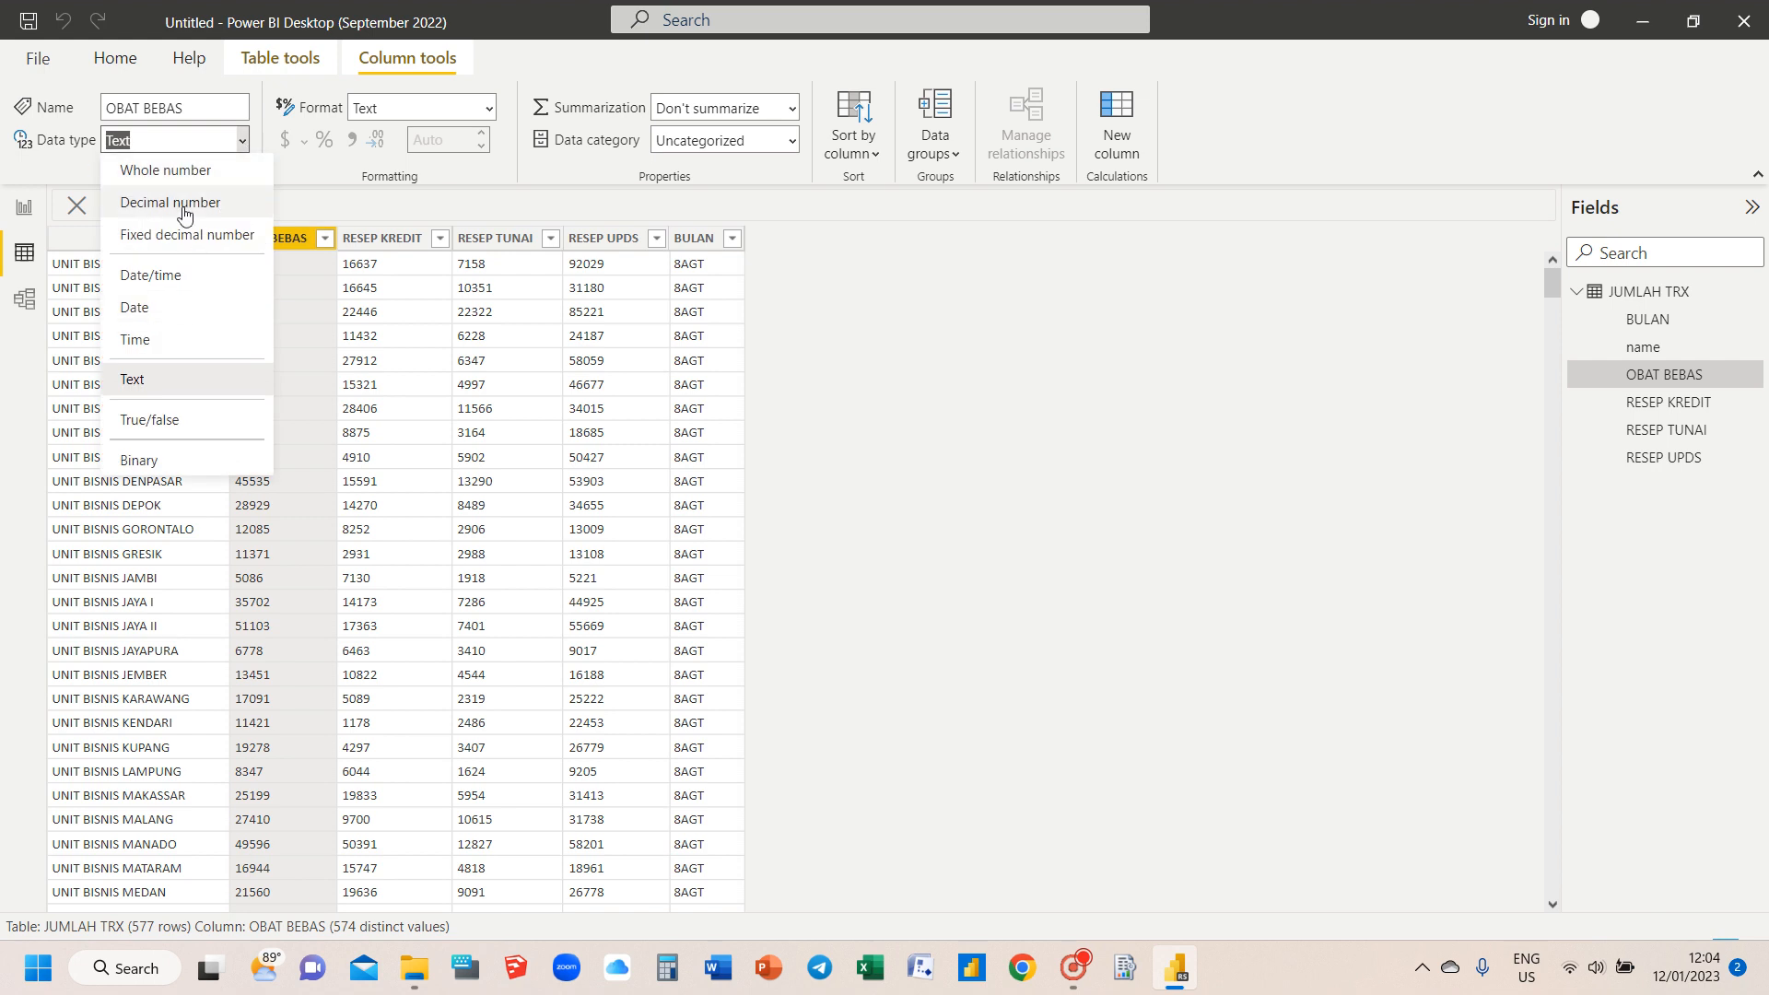
{"action": "left_click", "coordinate": [189, 171]}
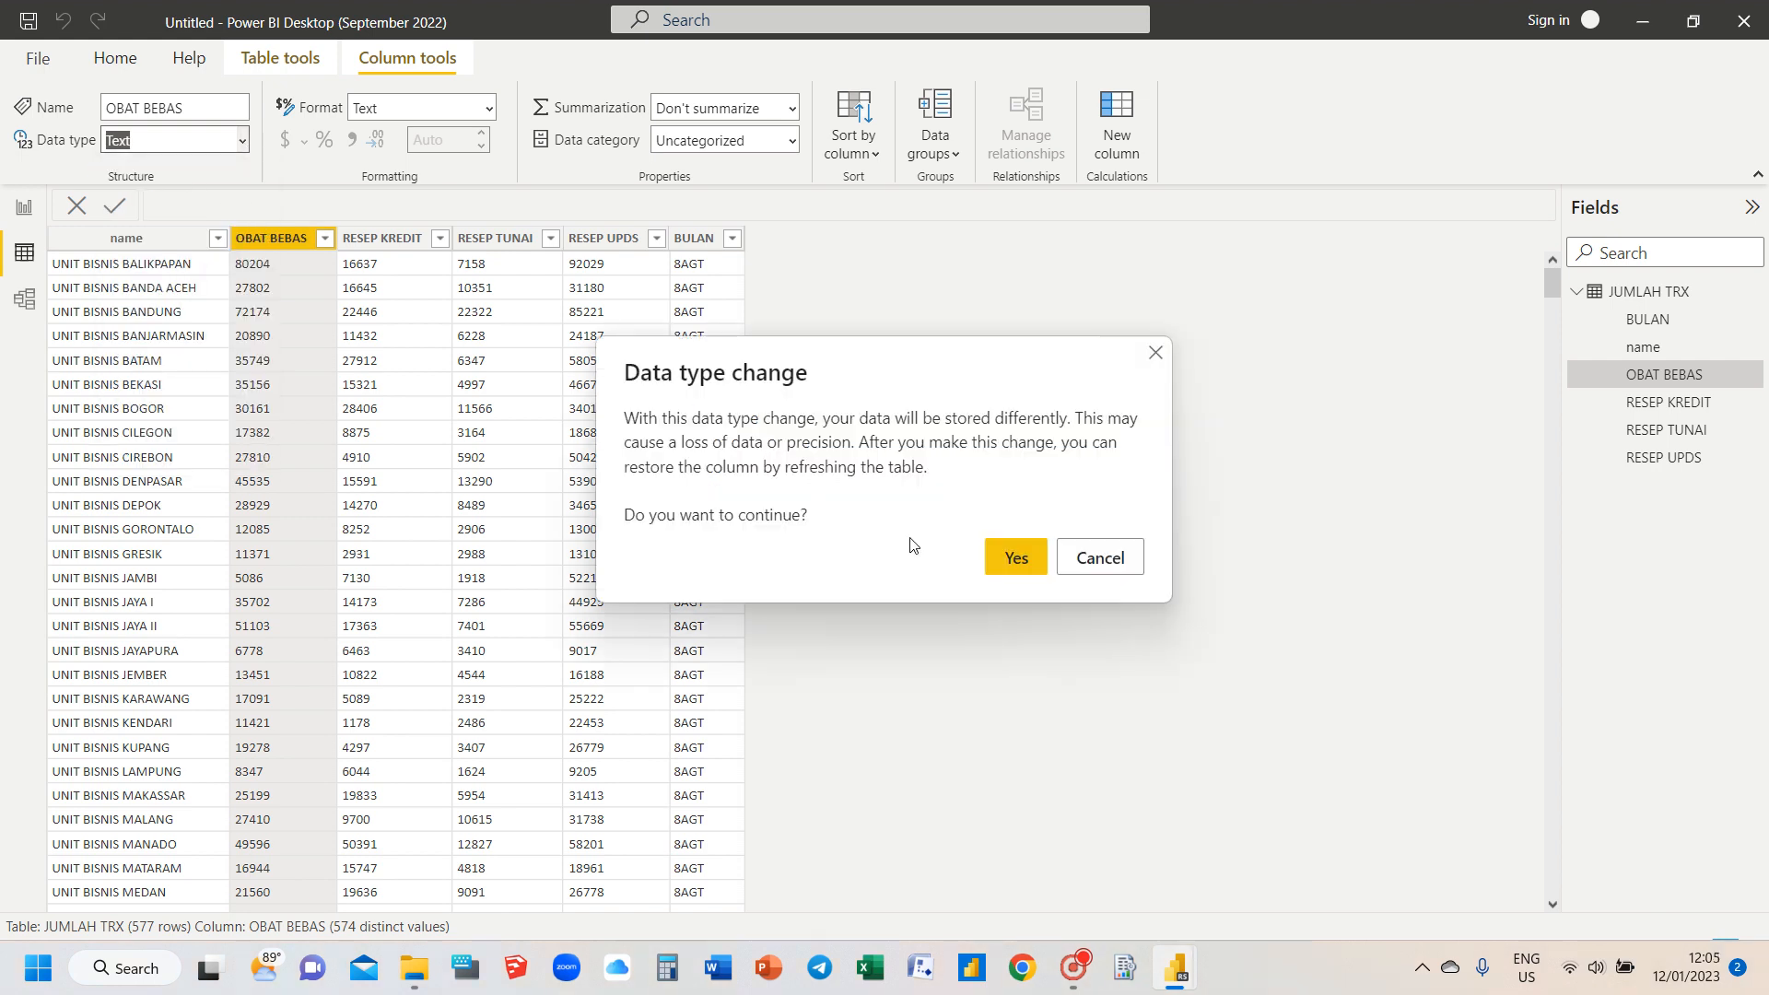
{"action": "left_click", "coordinate": [1024, 564]}
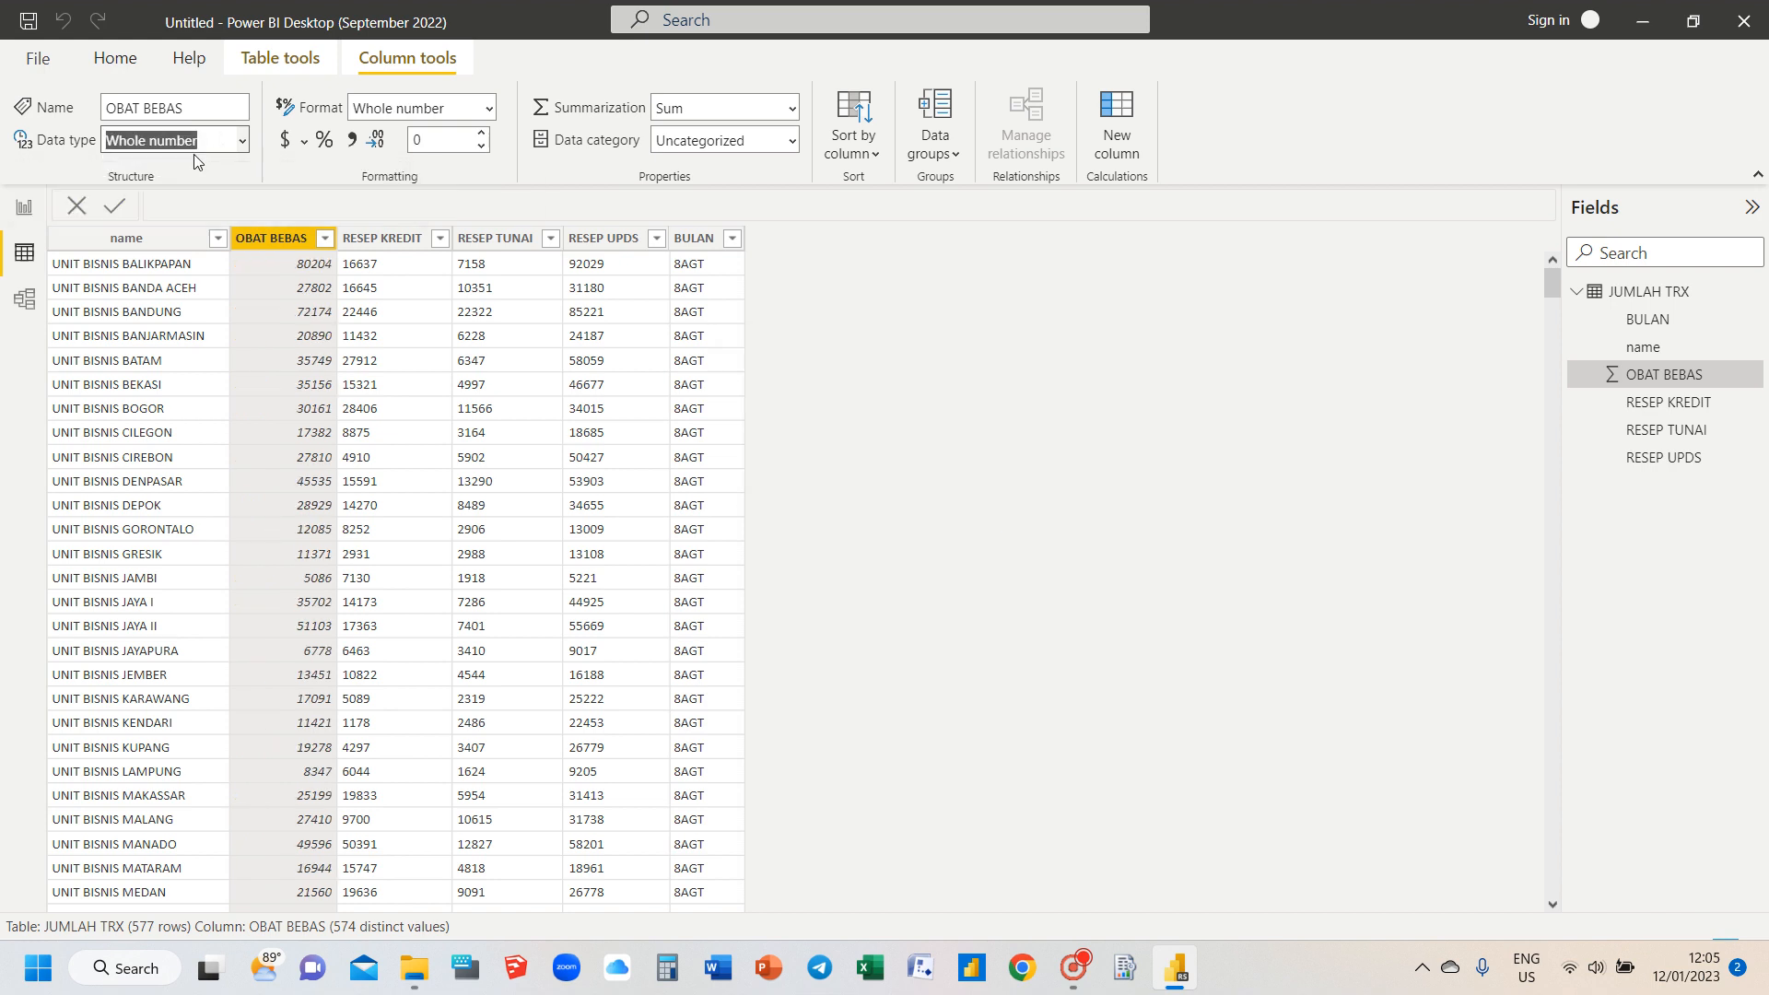
{"action": "left_click", "coordinate": [353, 140]}
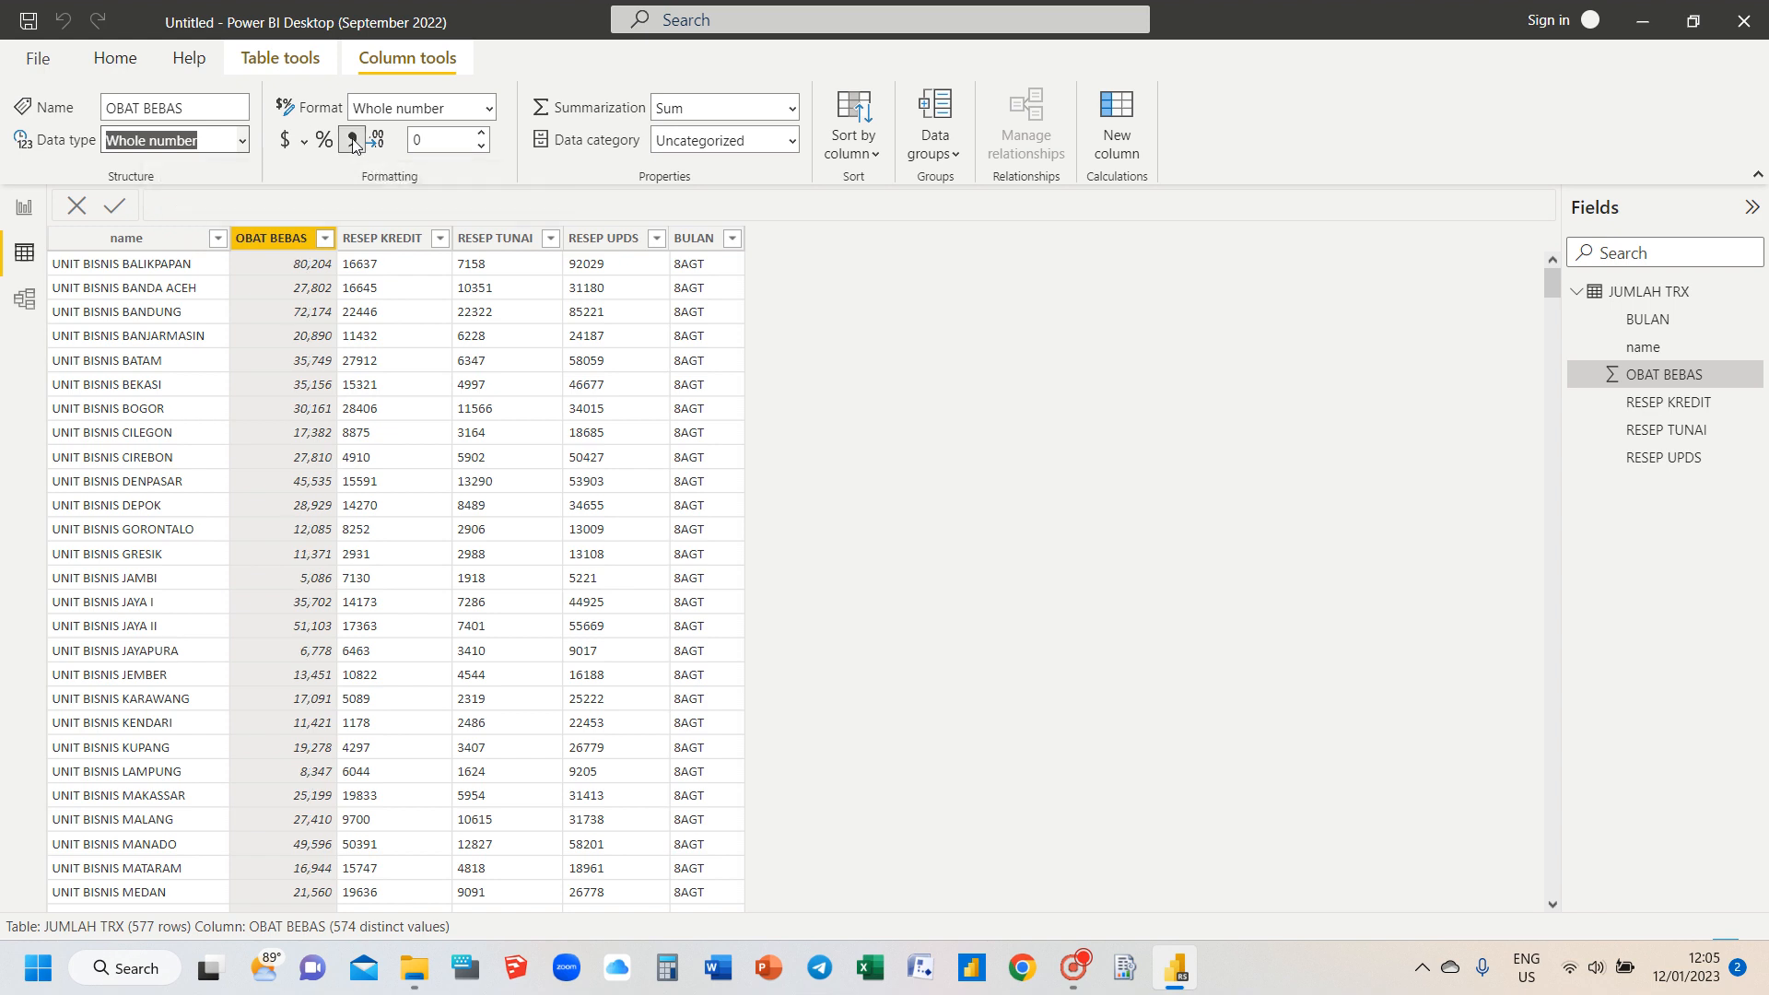
Step: Change the RESEP KREDIT column's data type to whole number and show its values with a thousands separator
{"action": "left_click", "coordinate": [373, 241]}
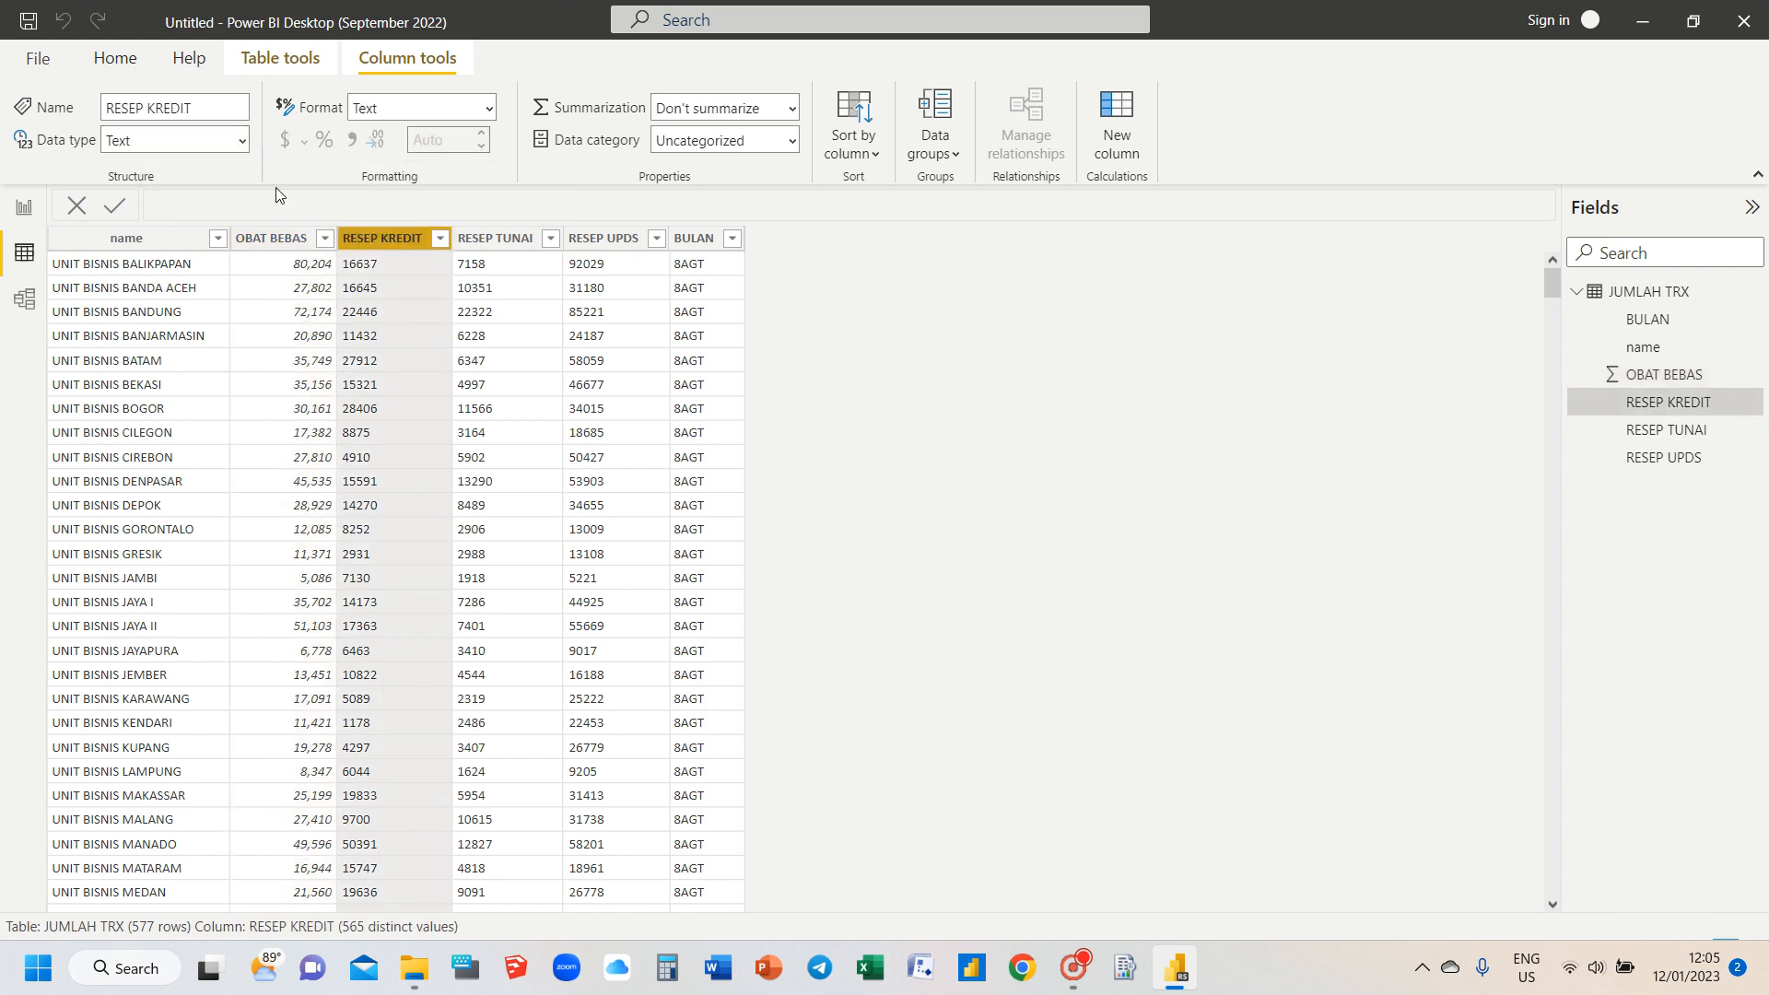
{"action": "left_click", "coordinate": [242, 140]}
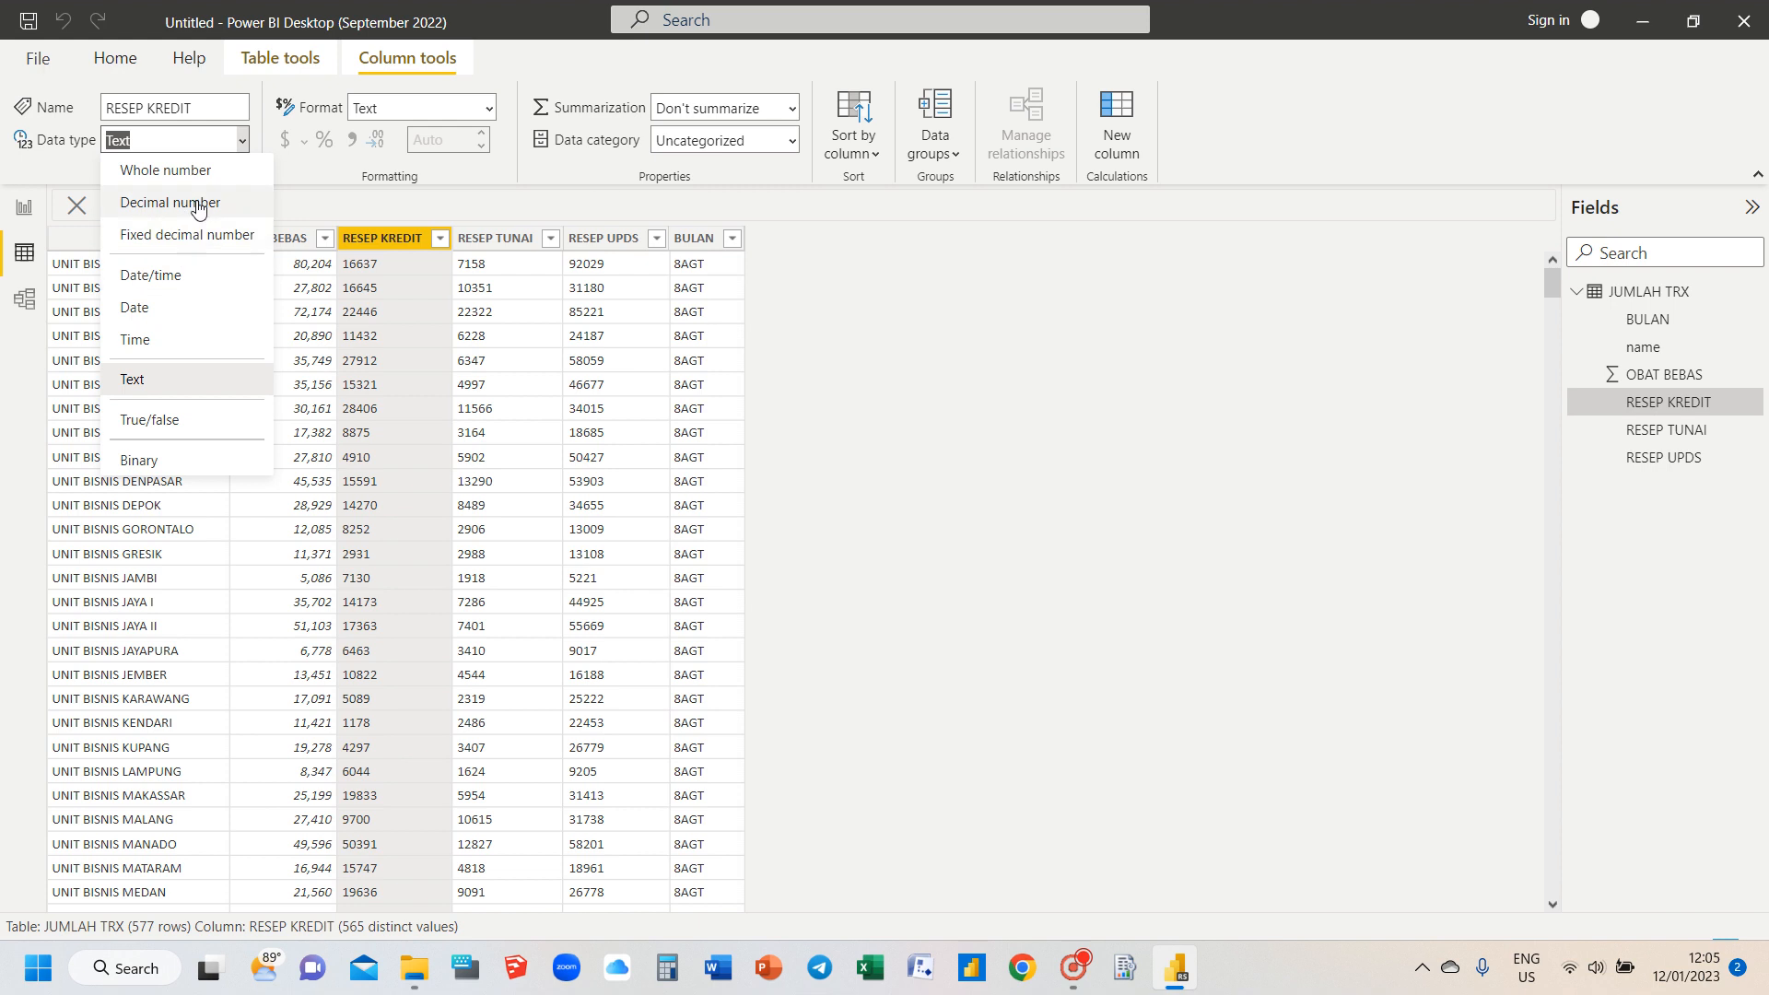
{"action": "left_click", "coordinate": [193, 170]}
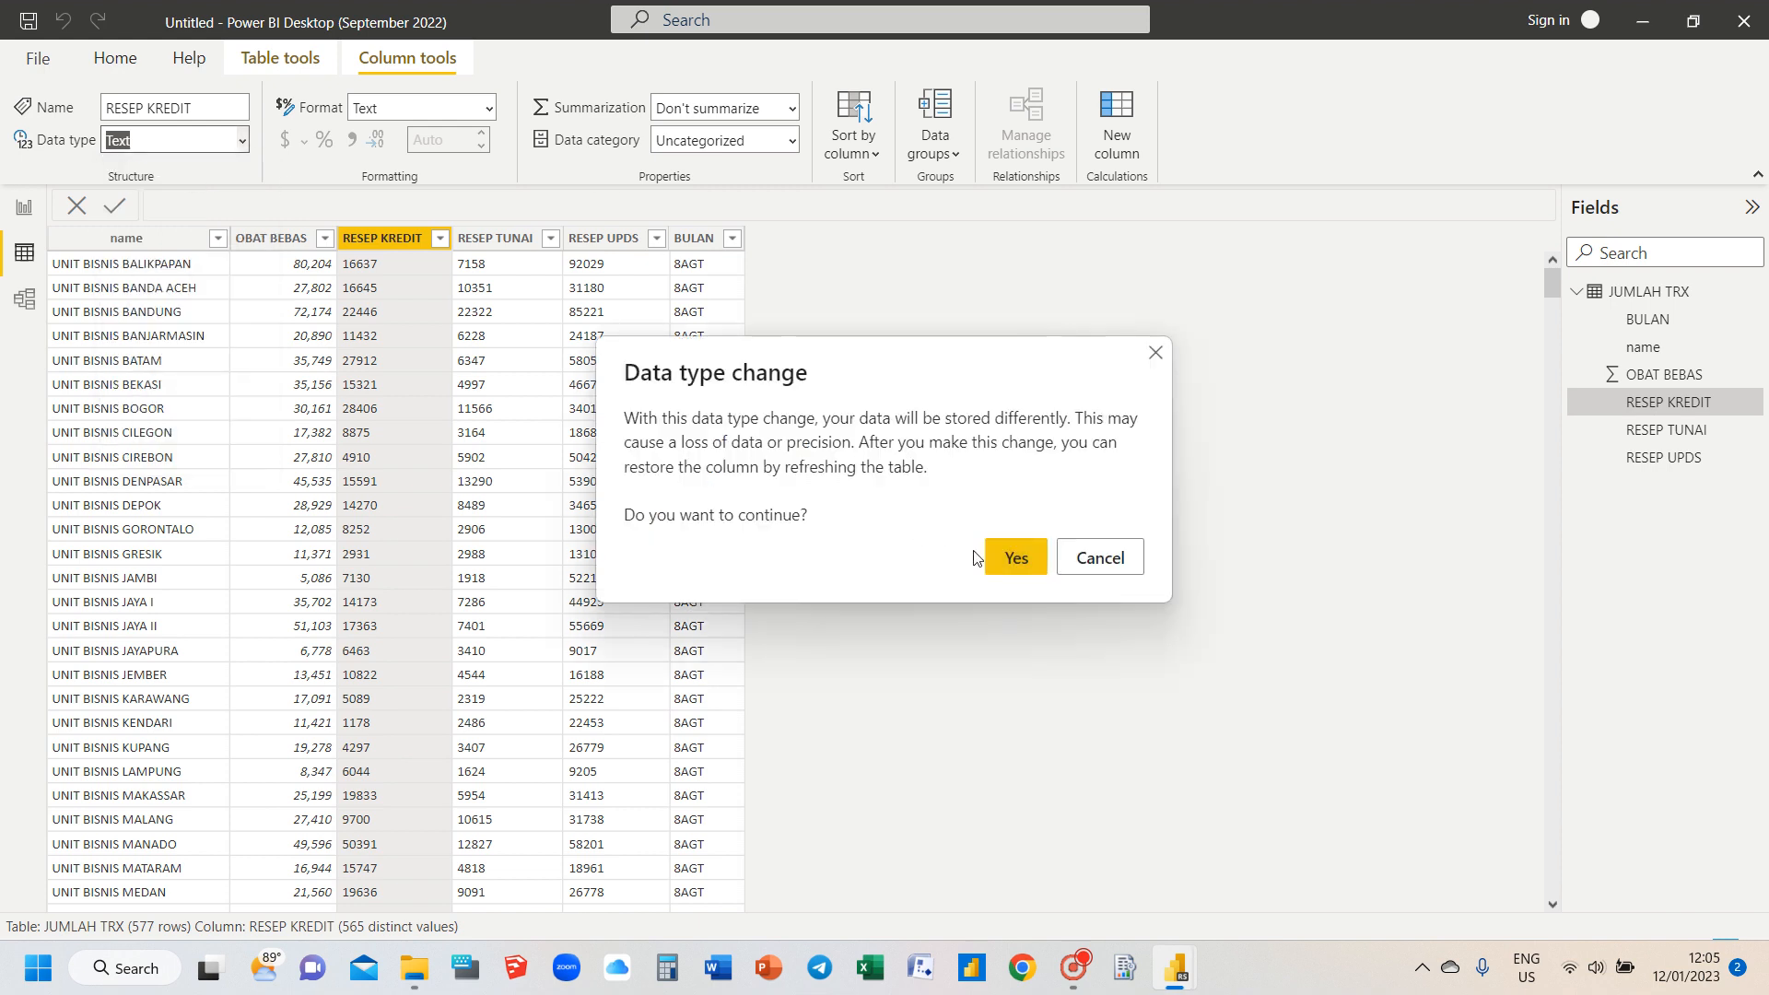
{"action": "left_click", "coordinate": [1021, 557]}
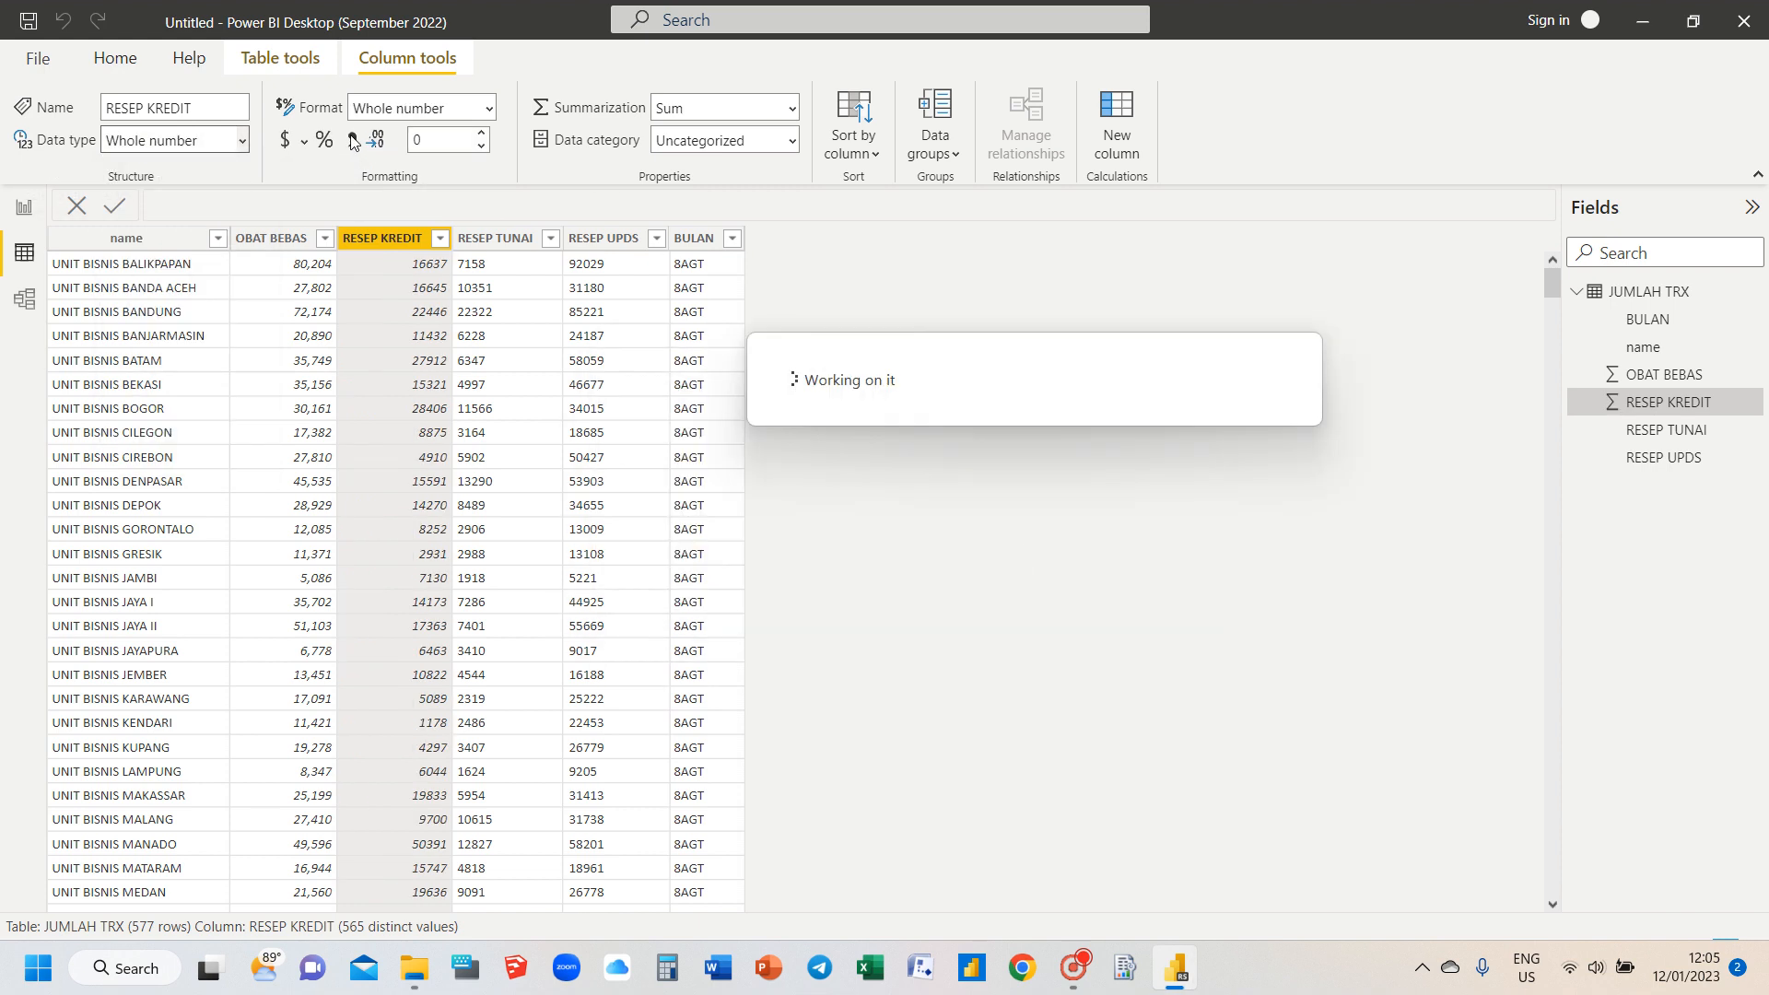
{"action": "left_click", "coordinate": [352, 141]}
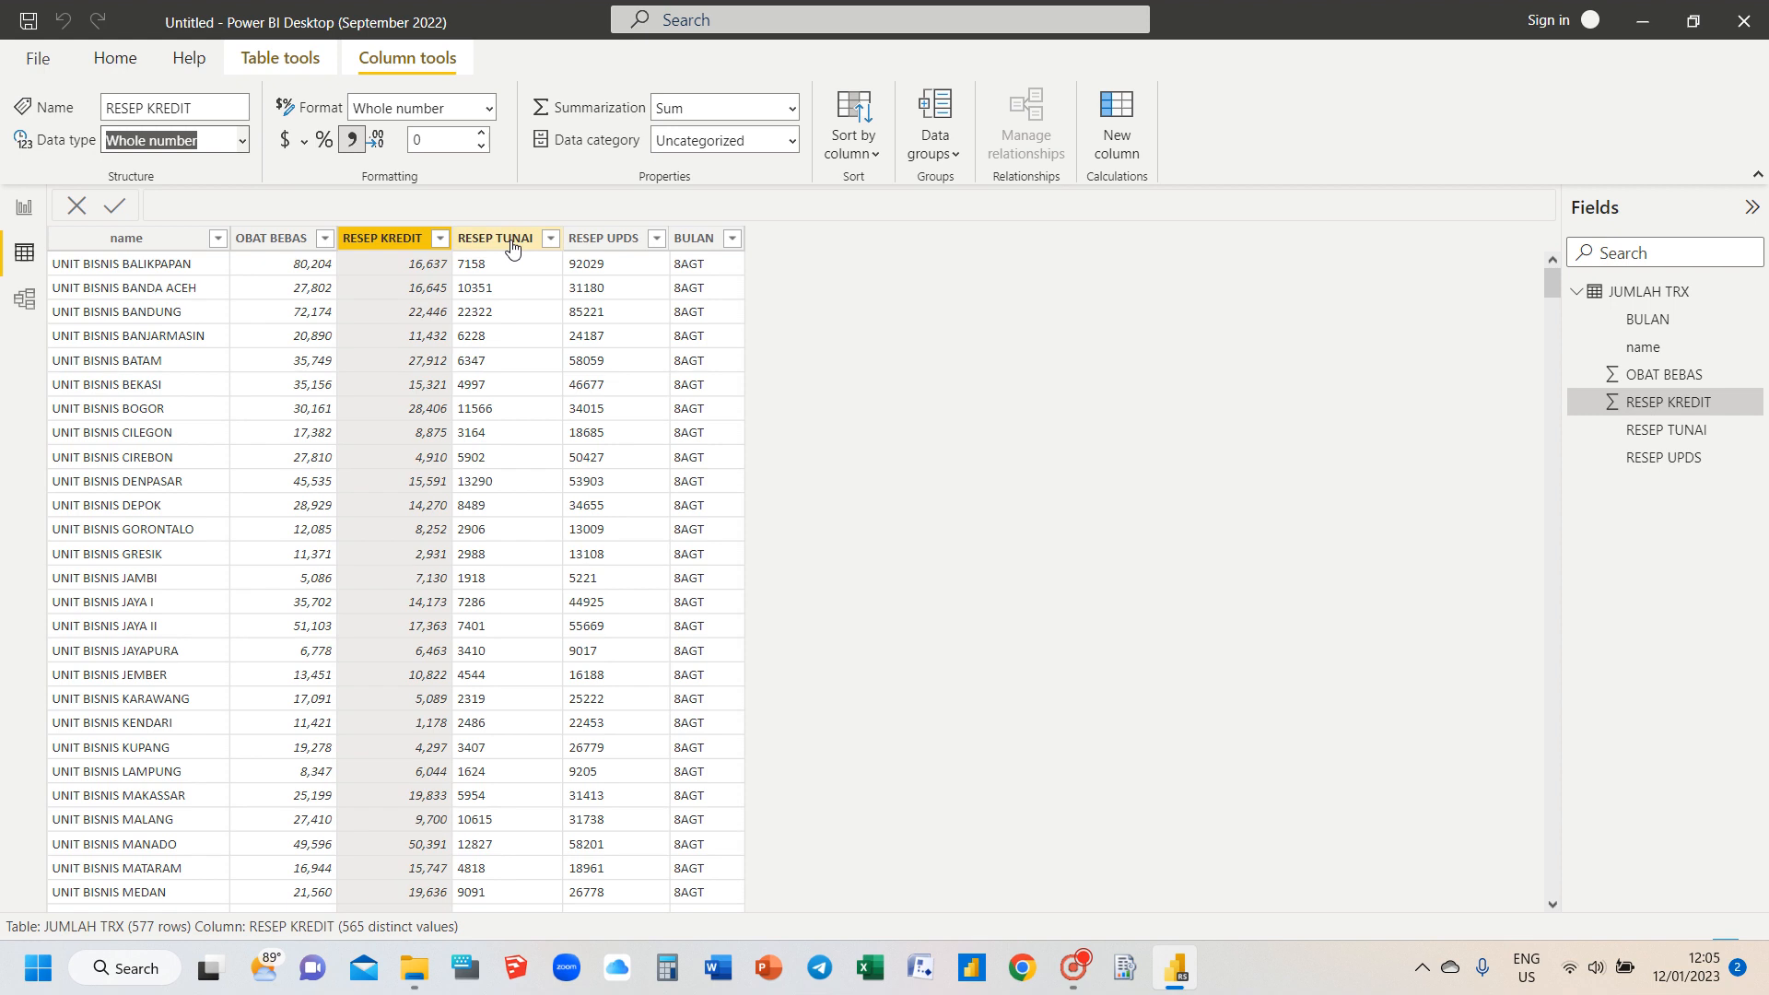
Step: Set the RESEP TUNAI column to the whole number data type with a thousands separator
{"action": "left_click", "coordinate": [503, 239]}
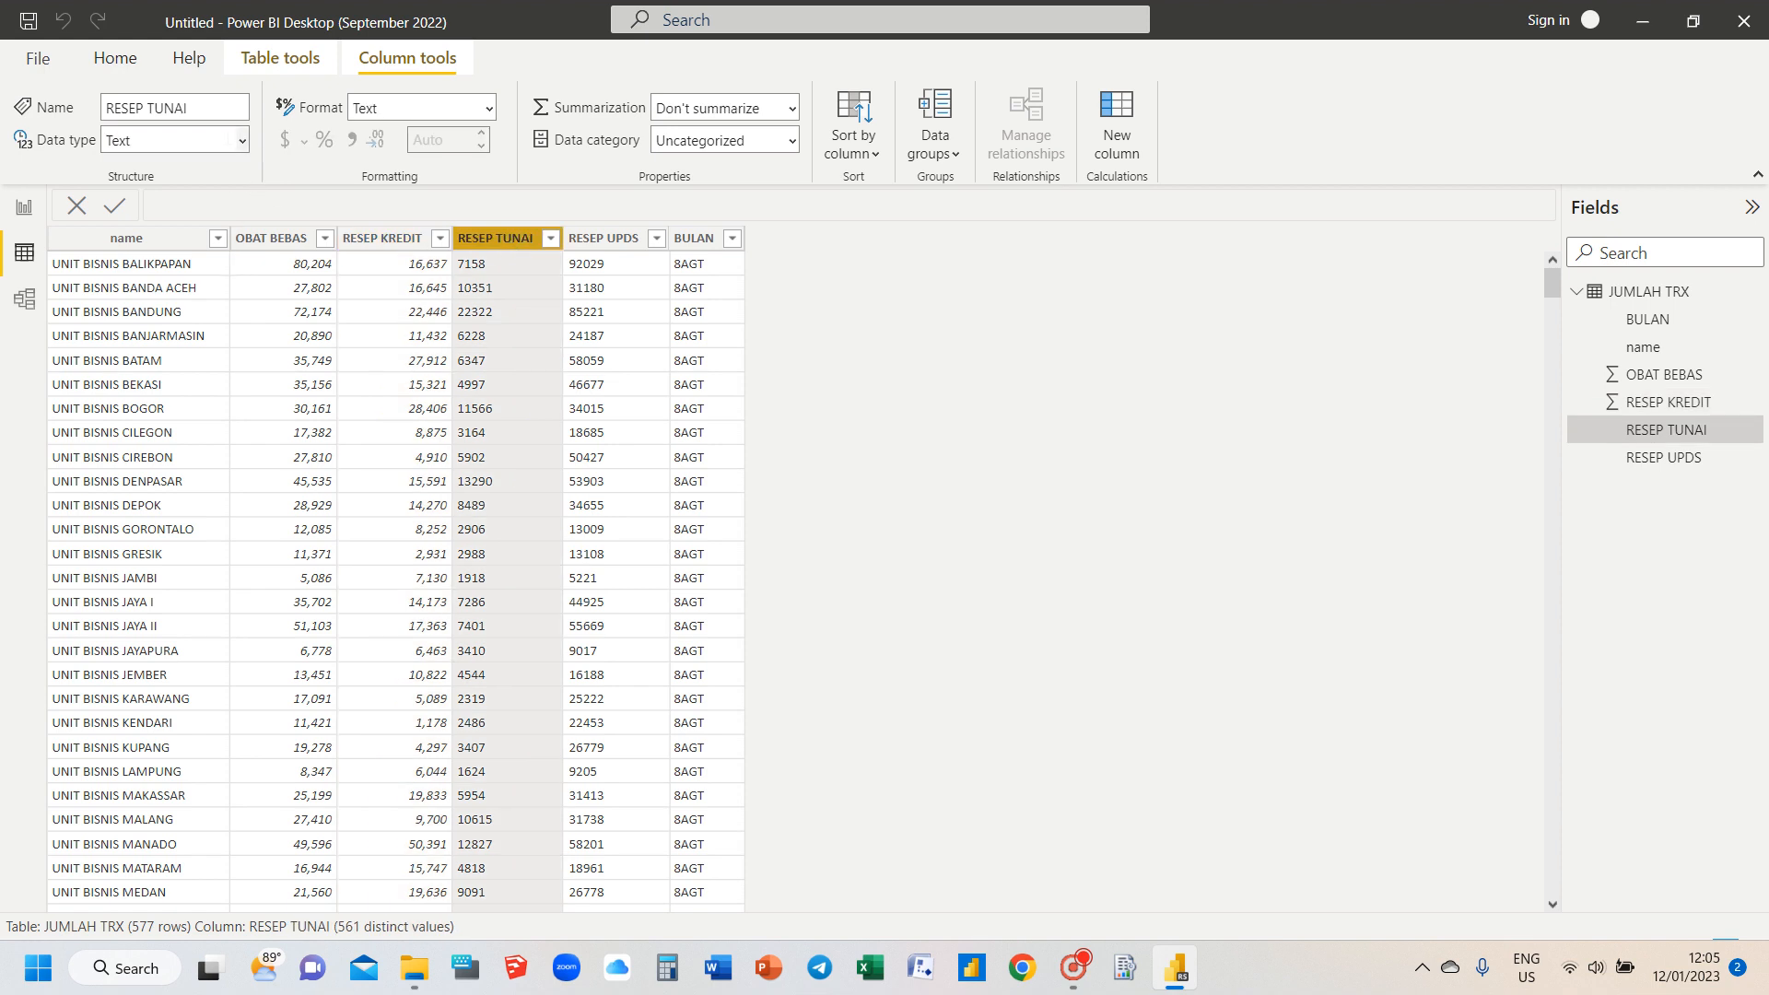
{"action": "left_click", "coordinate": [185, 140]}
{"action": "left_click", "coordinate": [186, 178]}
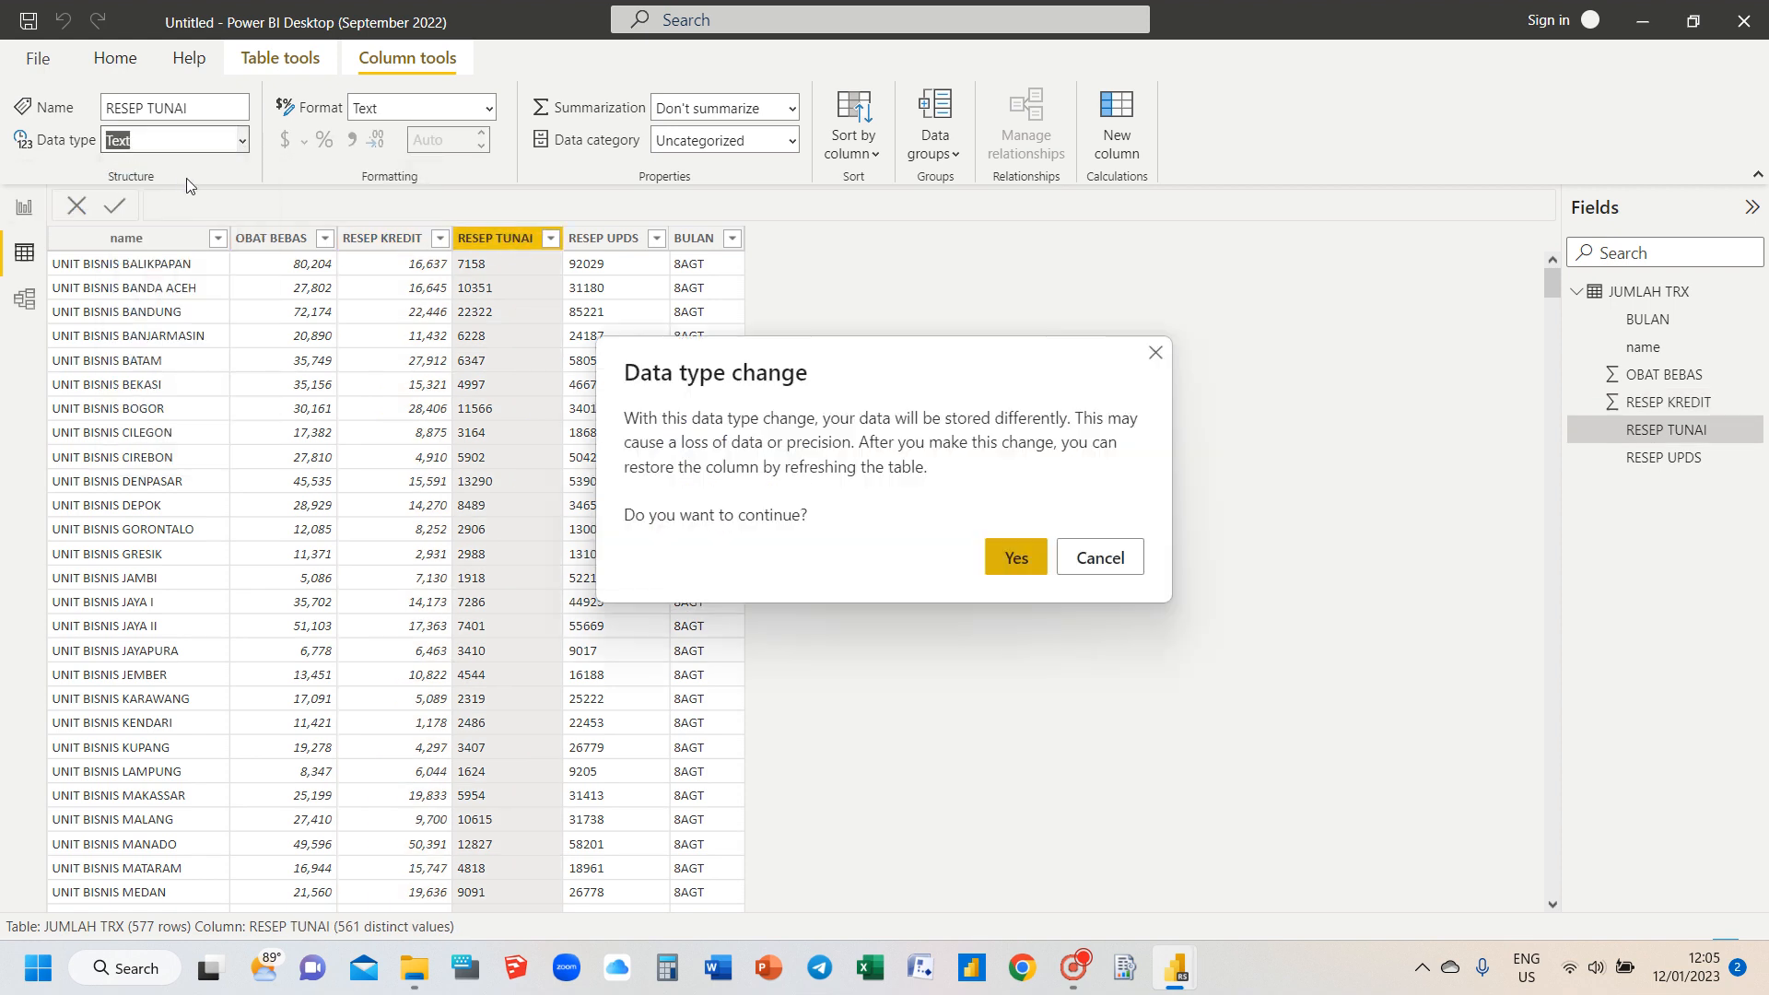
{"action": "left_click", "coordinate": [1015, 557]}
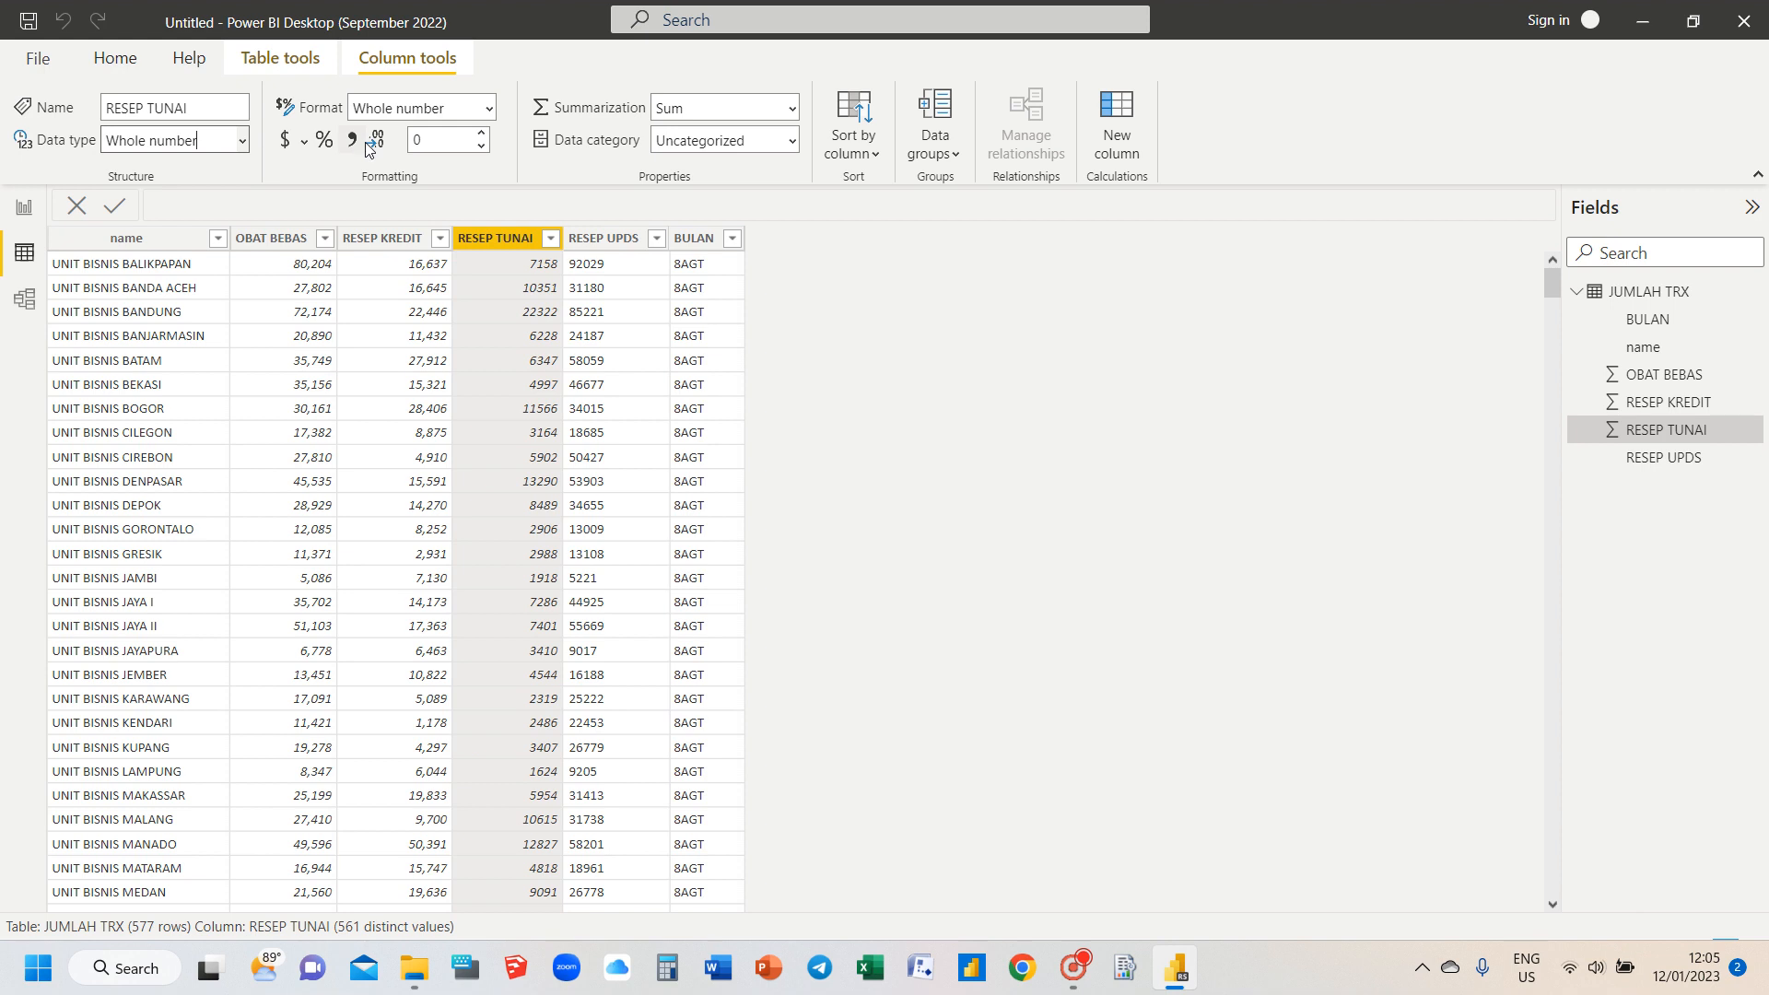
Step: Set the RESEP UPDS column to the whole number data type with a thousands separator
{"action": "left_click", "coordinate": [619, 238]}
{"action": "left_click", "coordinate": [241, 140]}
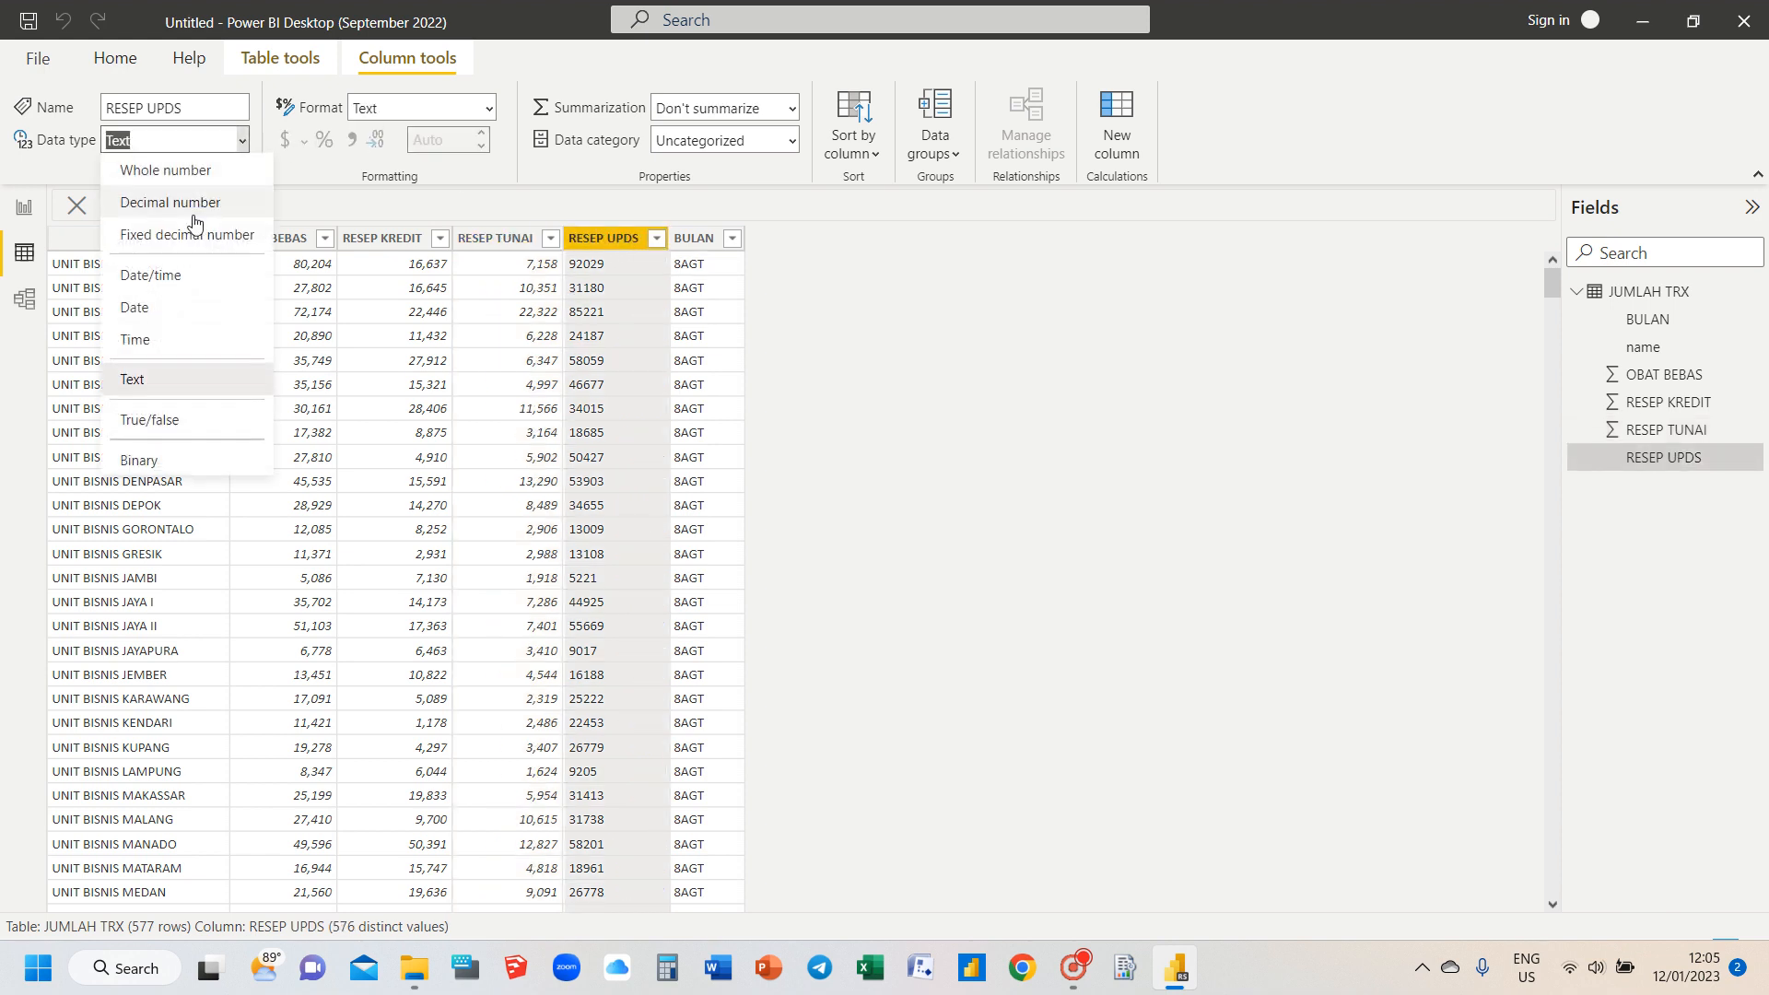
{"action": "left_click", "coordinate": [188, 172]}
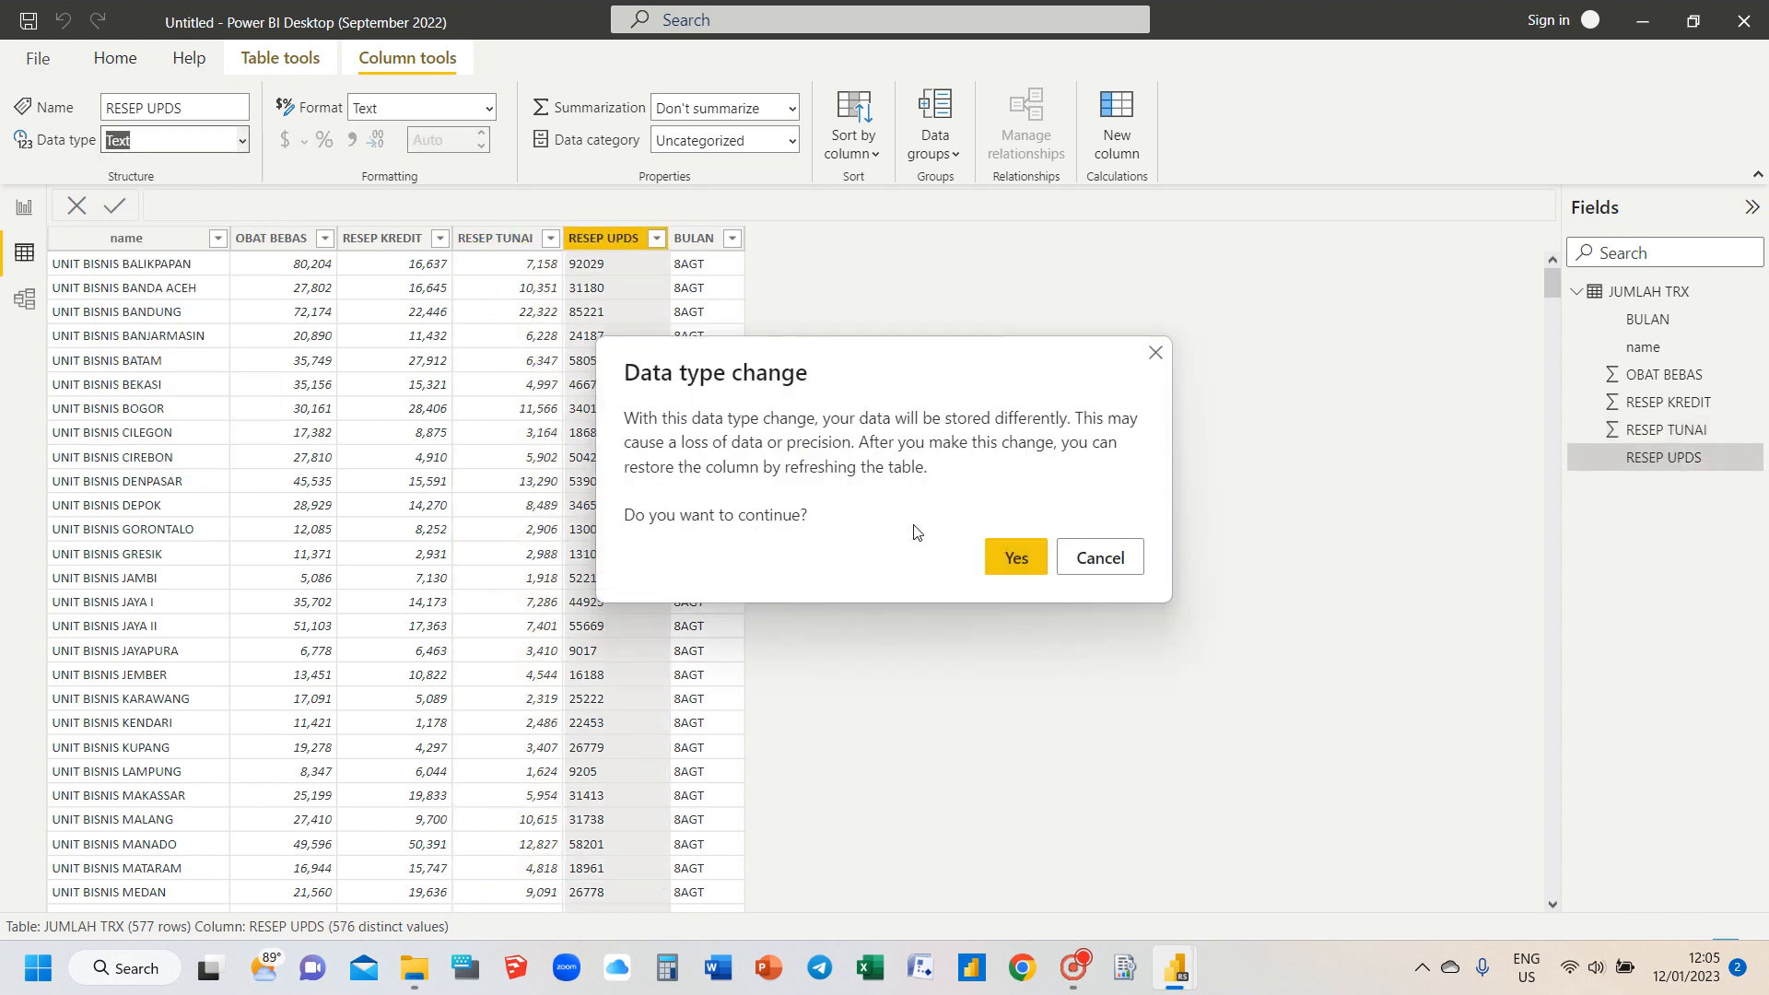
{"action": "left_click", "coordinate": [1015, 557]}
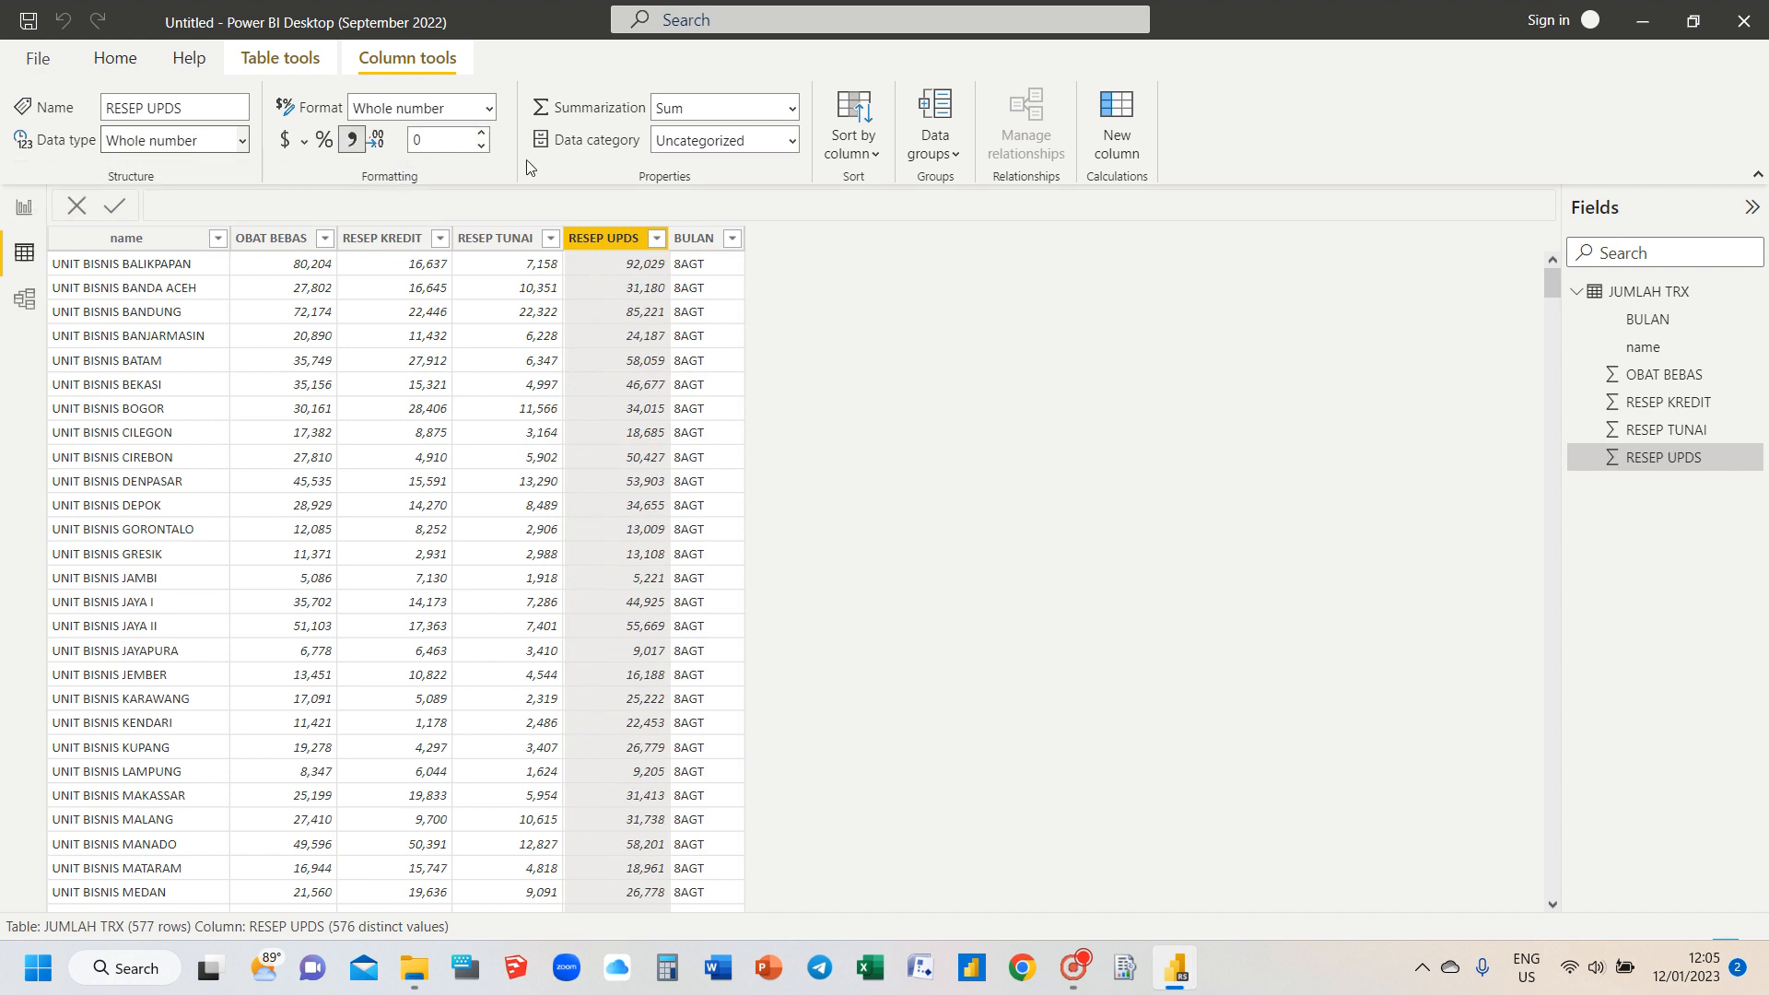
Step: Return to the report page and narrow the table visual so its width fits closer to the five columns
{"action": "left_click", "coordinate": [697, 241]}
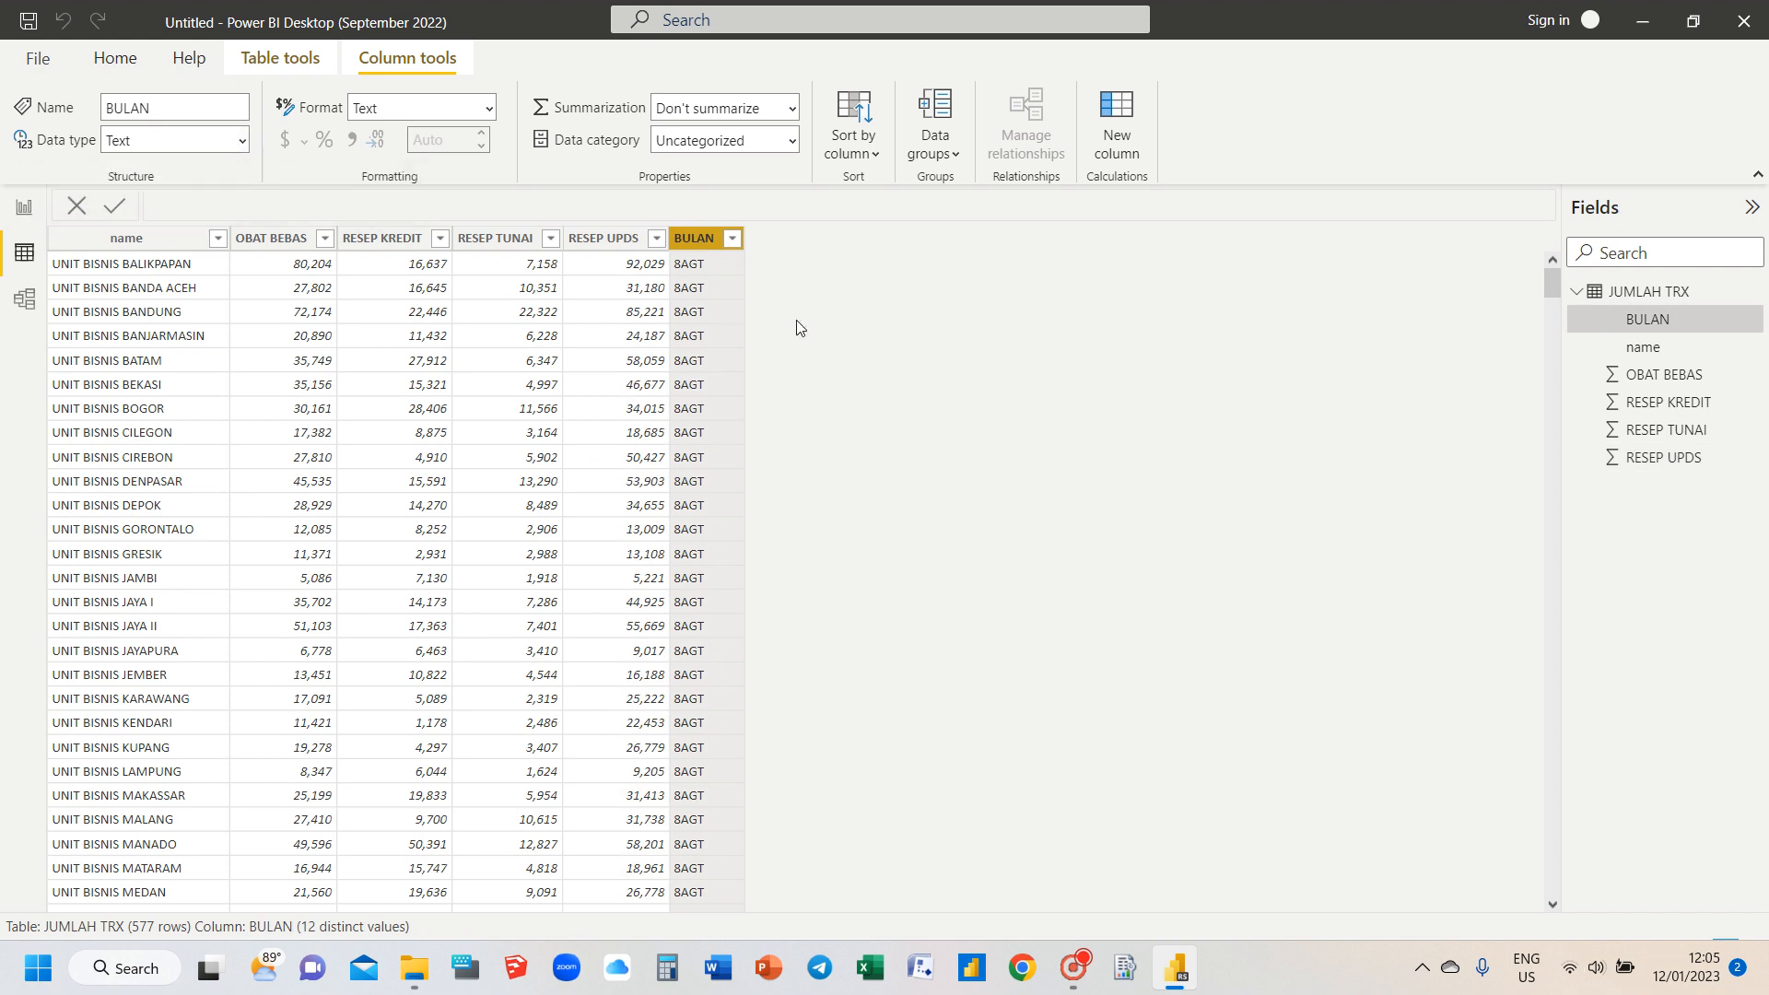
{"action": "left_click", "coordinate": [27, 210]}
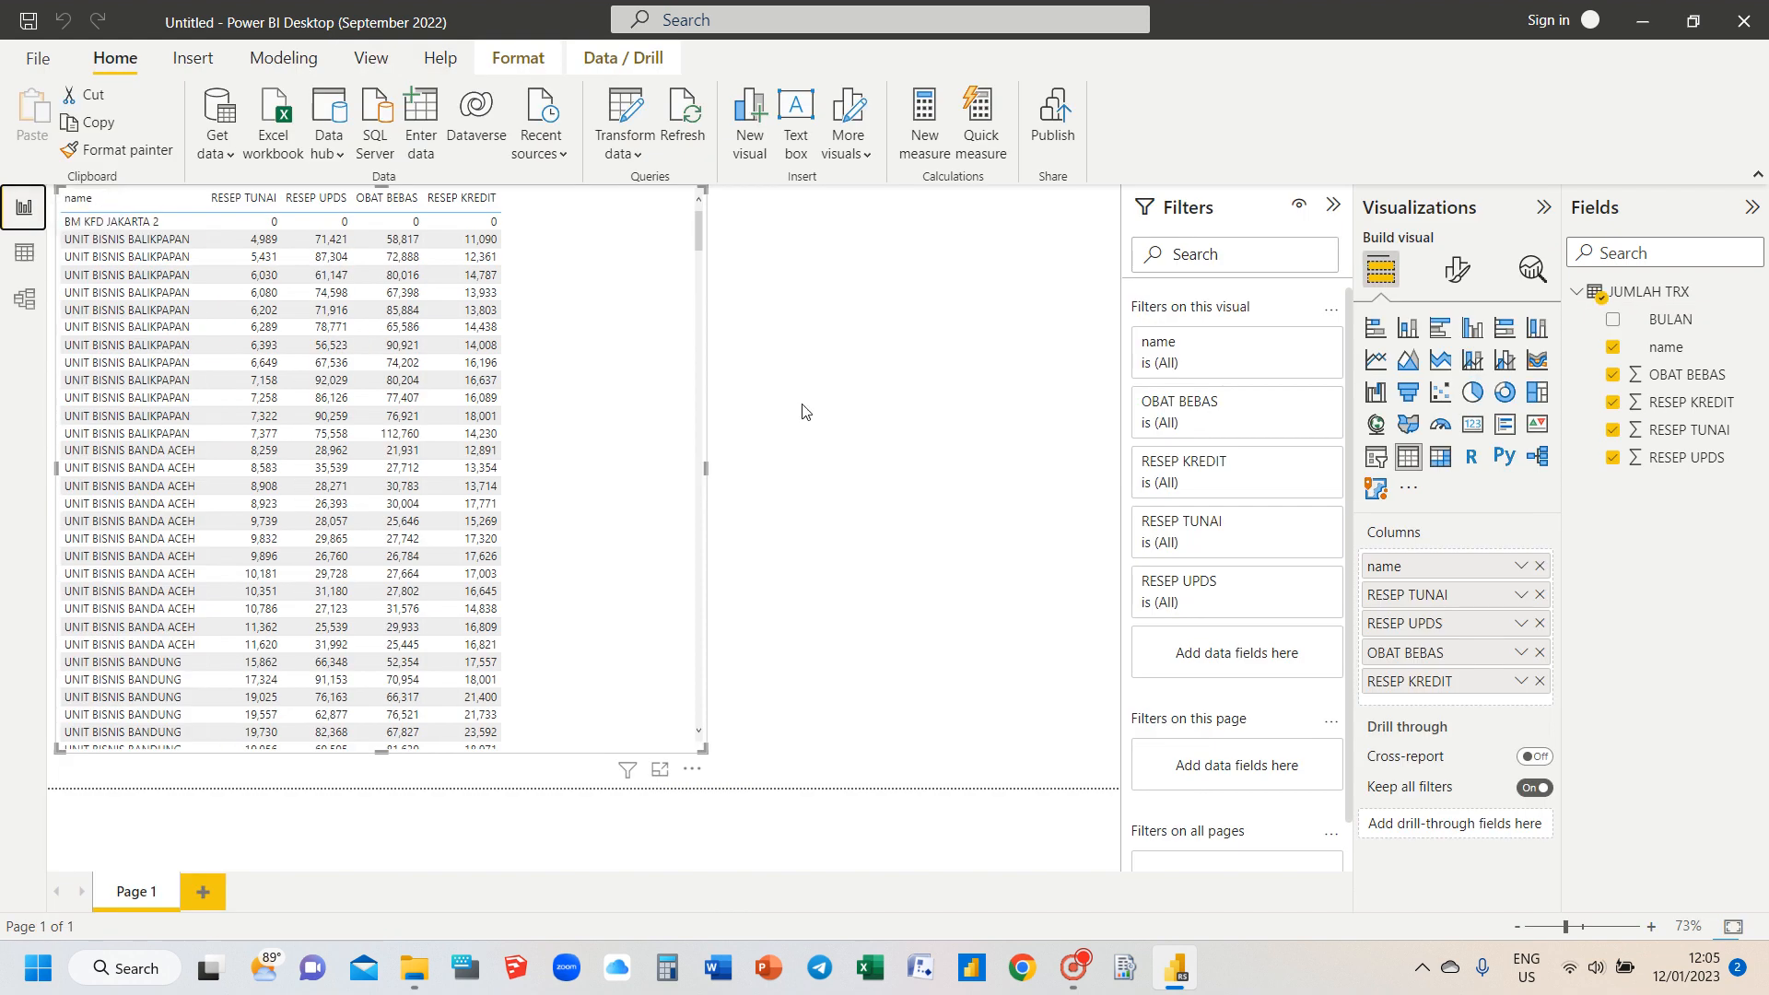
{"action": "left_click_drag", "start_coordinate": [704, 467], "coordinate": [727, 468]}
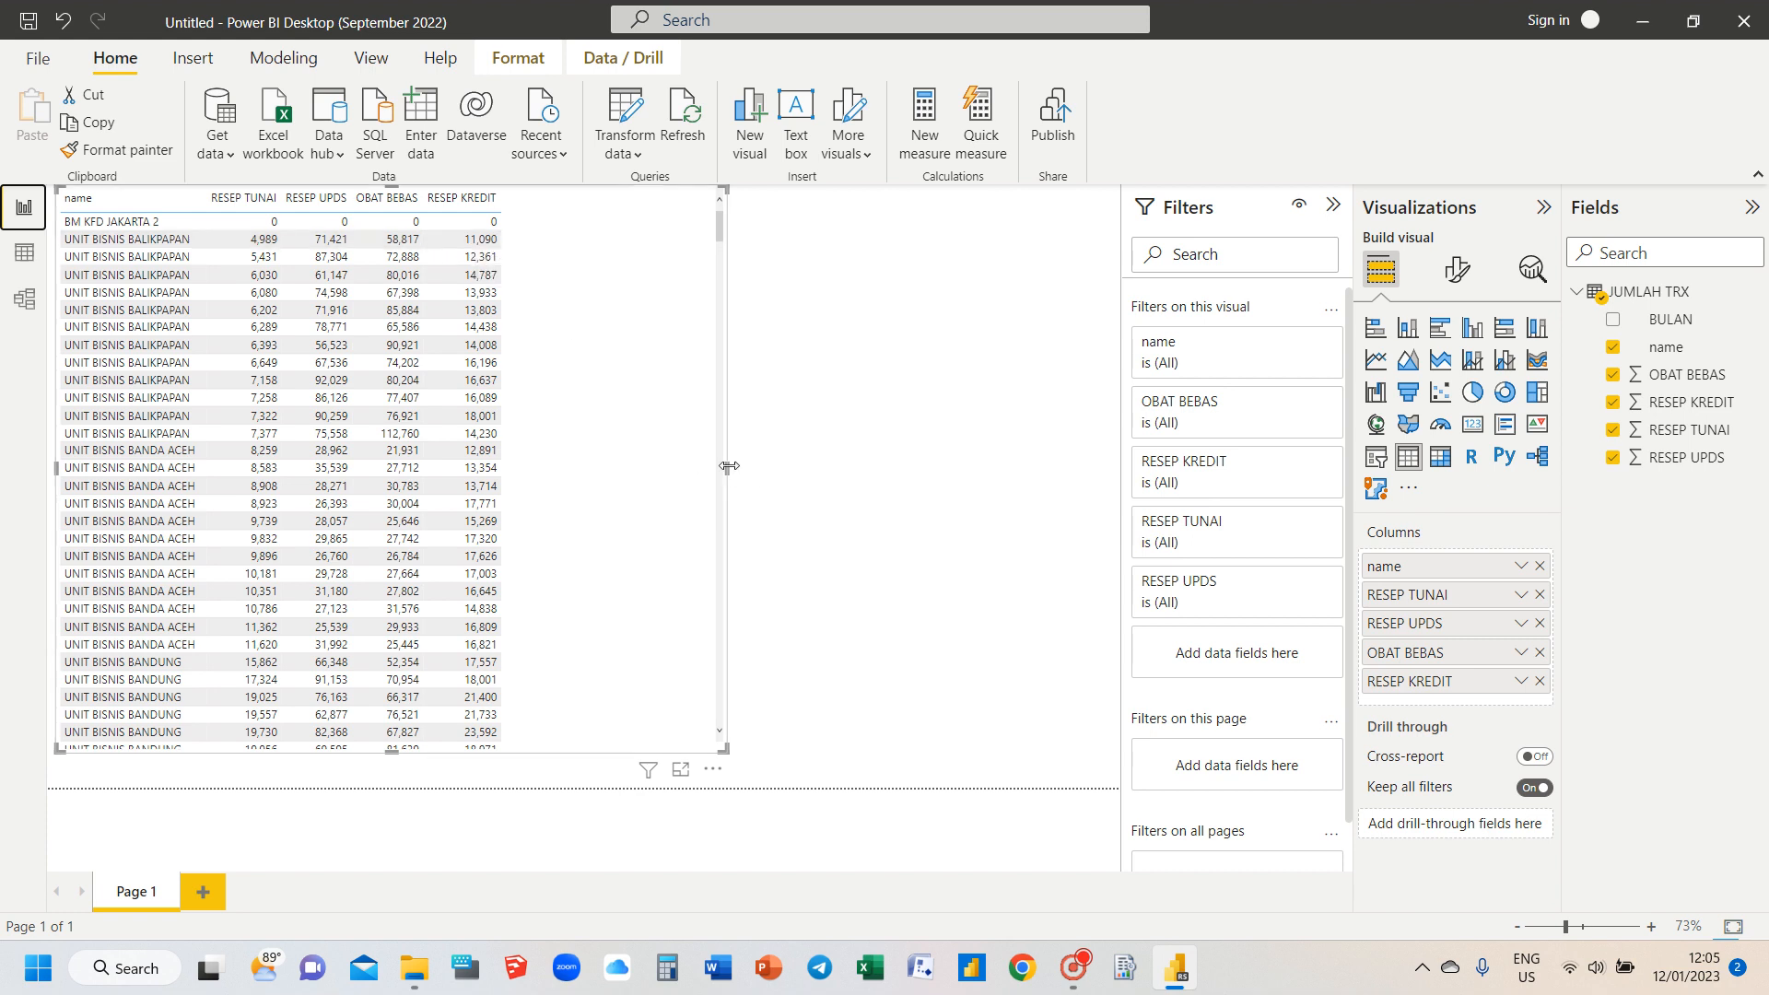
{"action": "left_click_drag", "start_coordinate": [728, 467], "coordinate": [571, 483]}
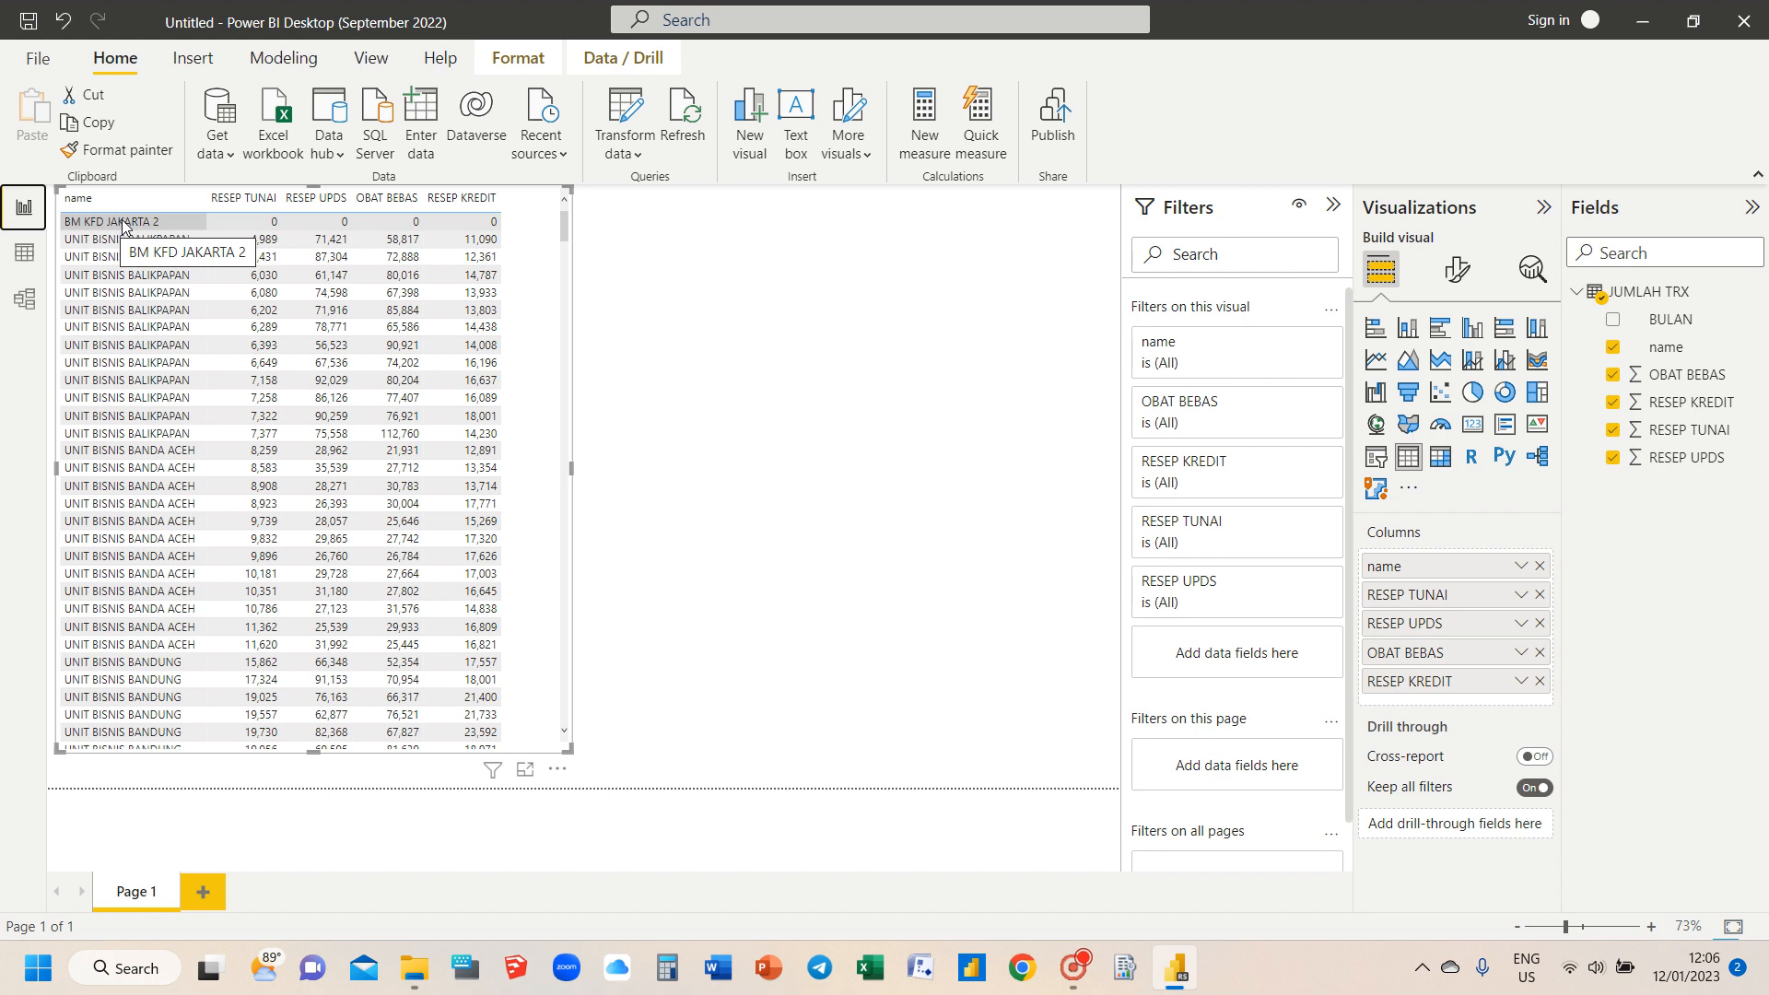
Step: Filter the table visual by name to include every unit except BM KFD JAKARTA 2, and deselect the visual
{"action": "left_click", "coordinate": [1298, 346]}
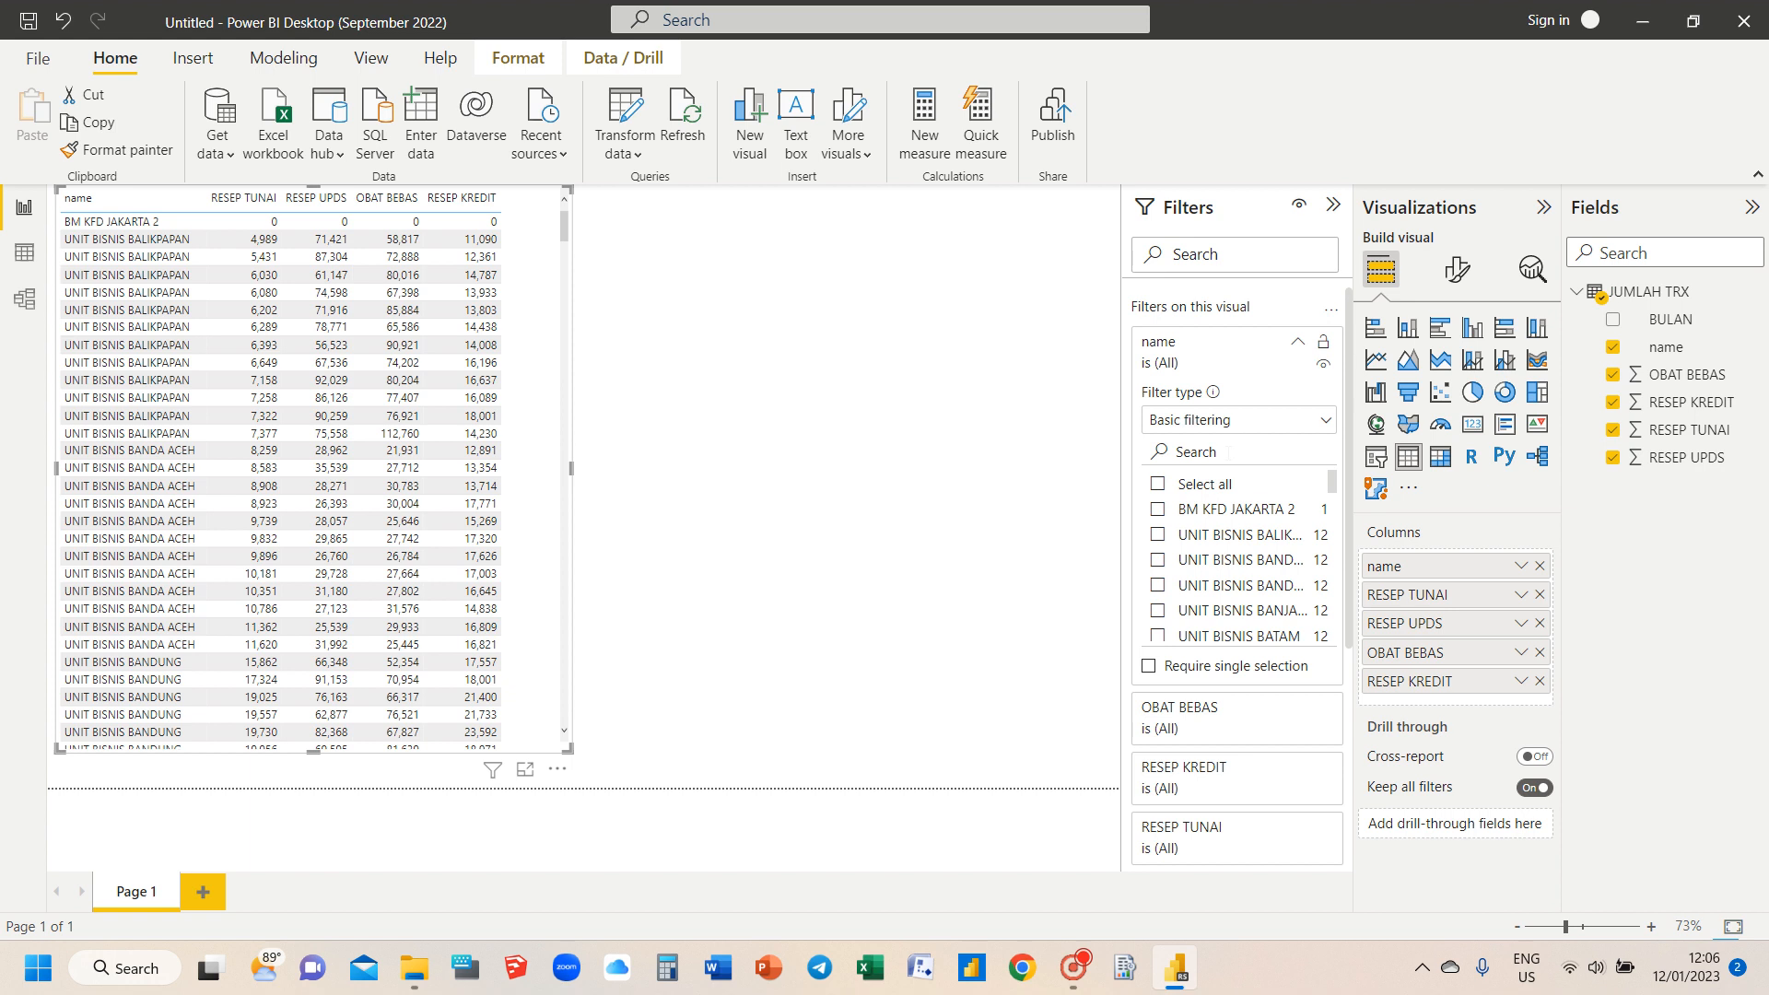
{"action": "mouse_move", "coordinate": [1332, 483]}
{"action": "left_mouse_down"}
{"action": "mouse_move", "coordinate": [1335, 553]}
{"action": "mouse_move", "coordinate": [1356, 461]}
{"action": "left_mouse_up"}
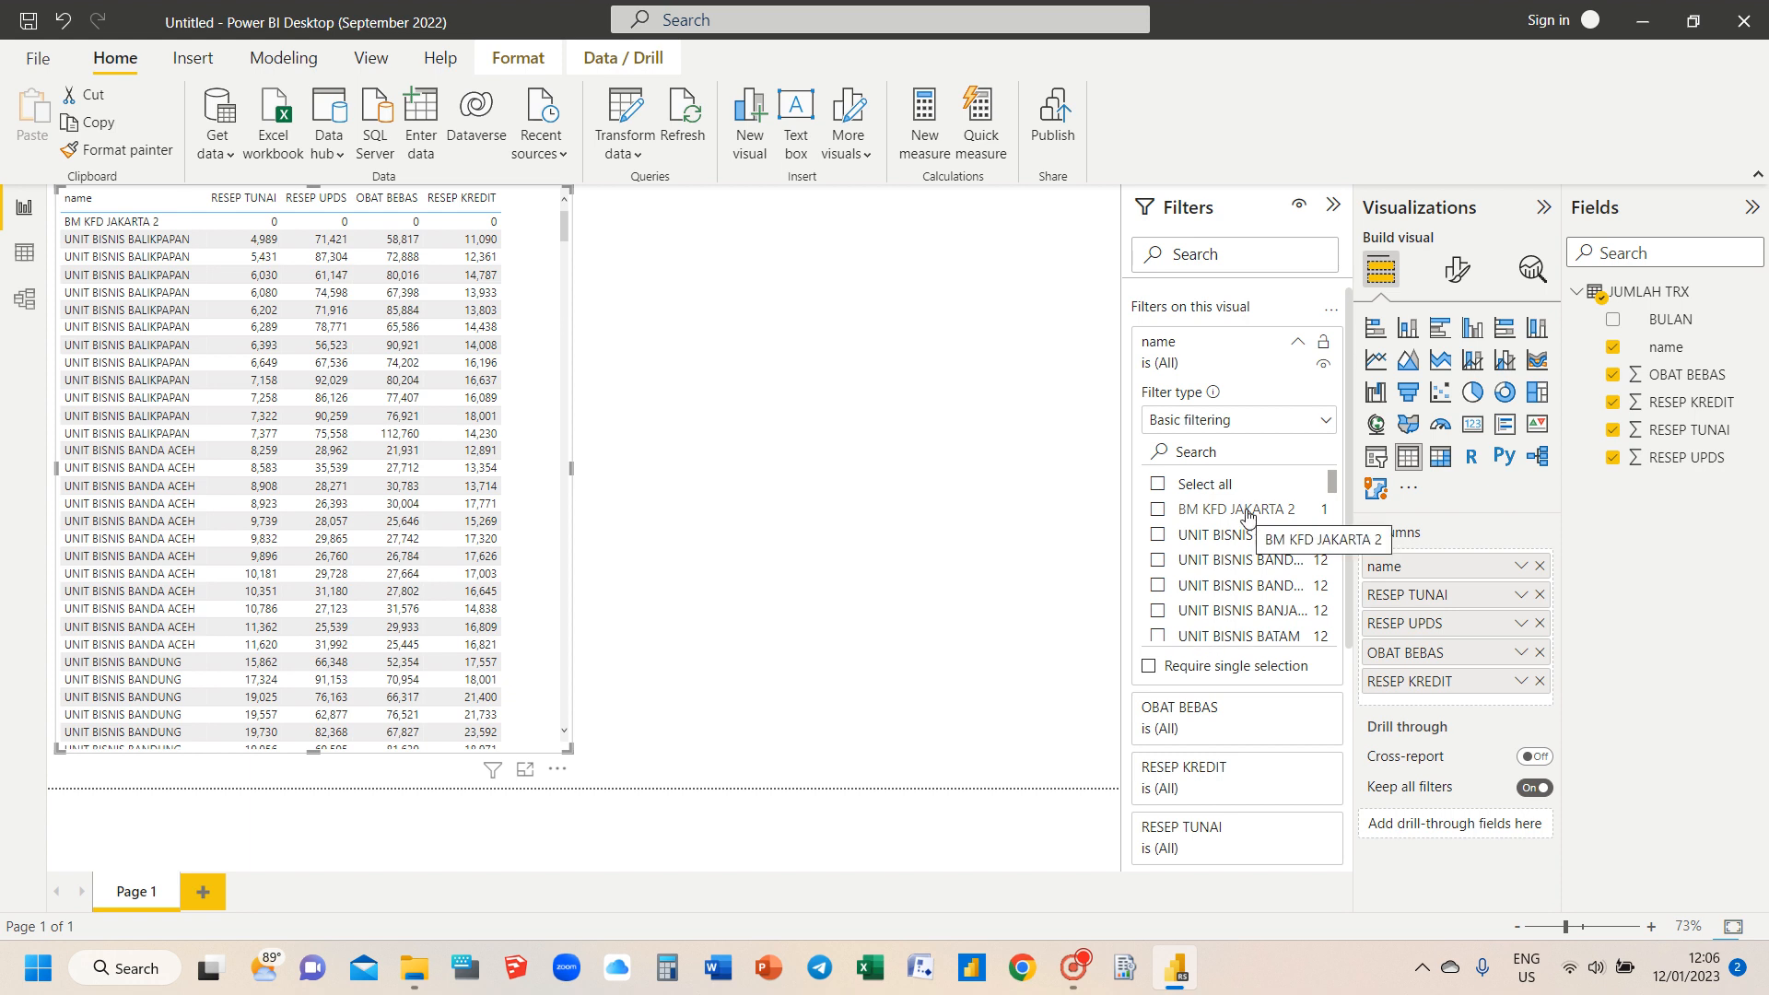
{"action": "left_click", "coordinate": [1199, 488]}
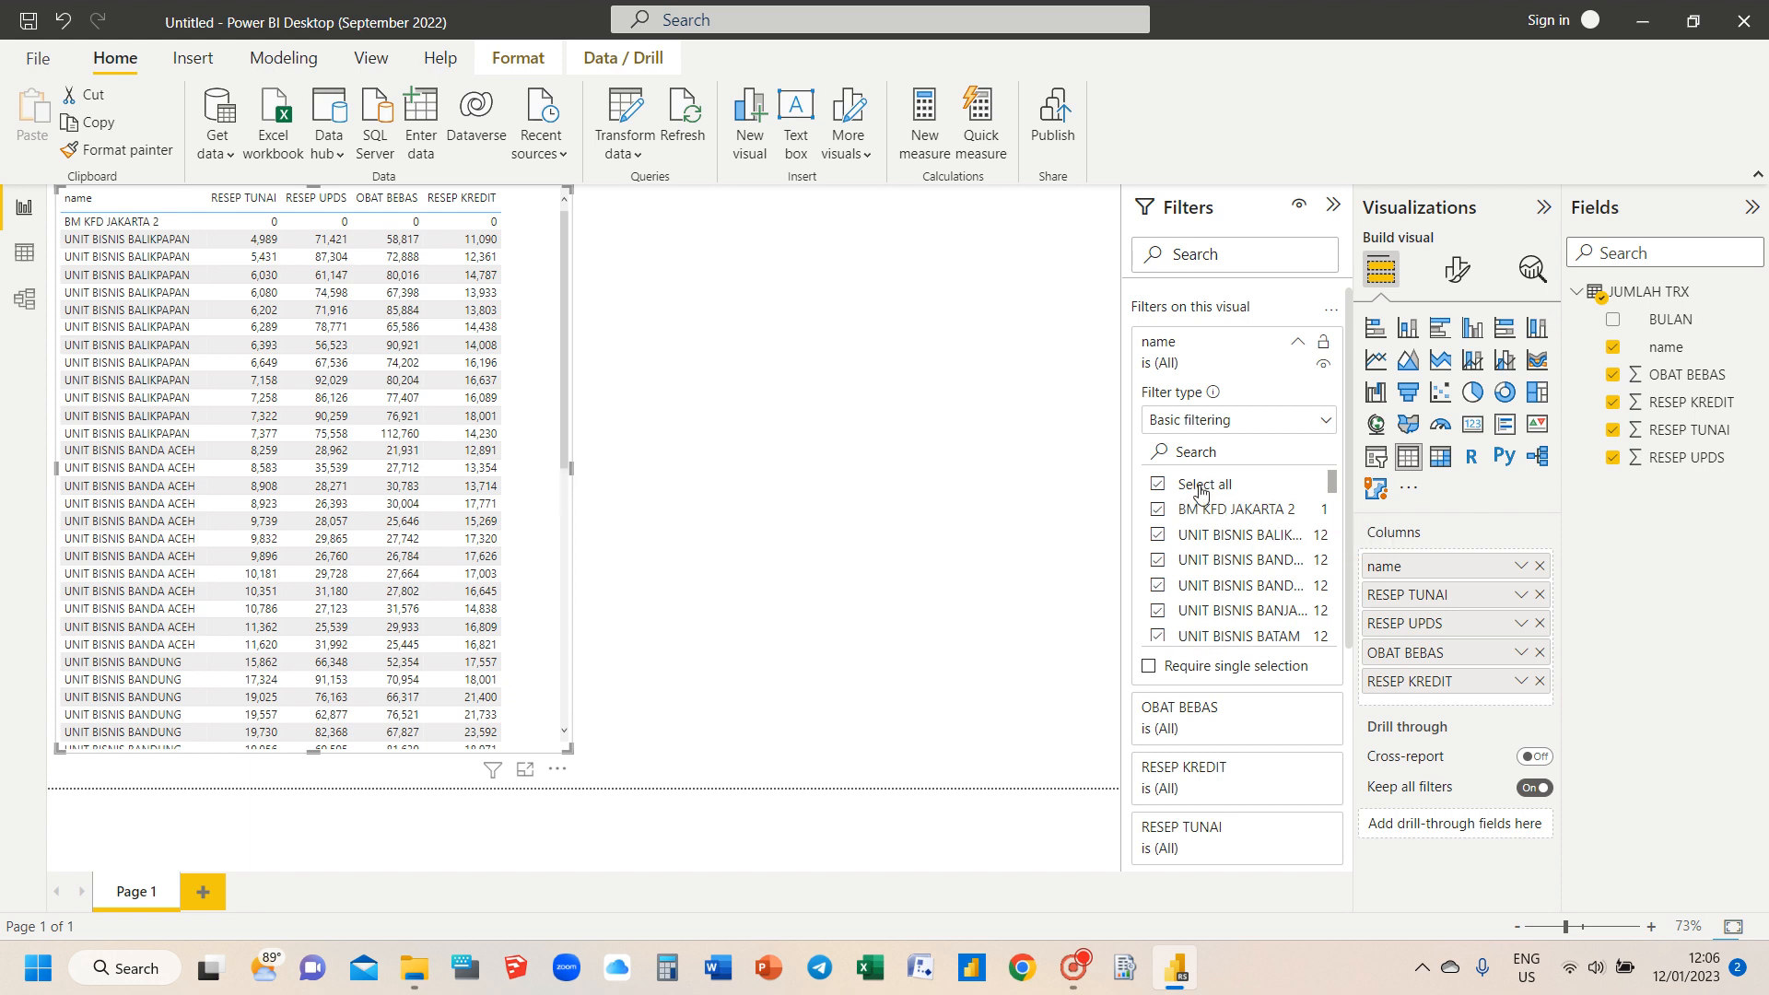
{"action": "left_click", "coordinate": [1157, 511]}
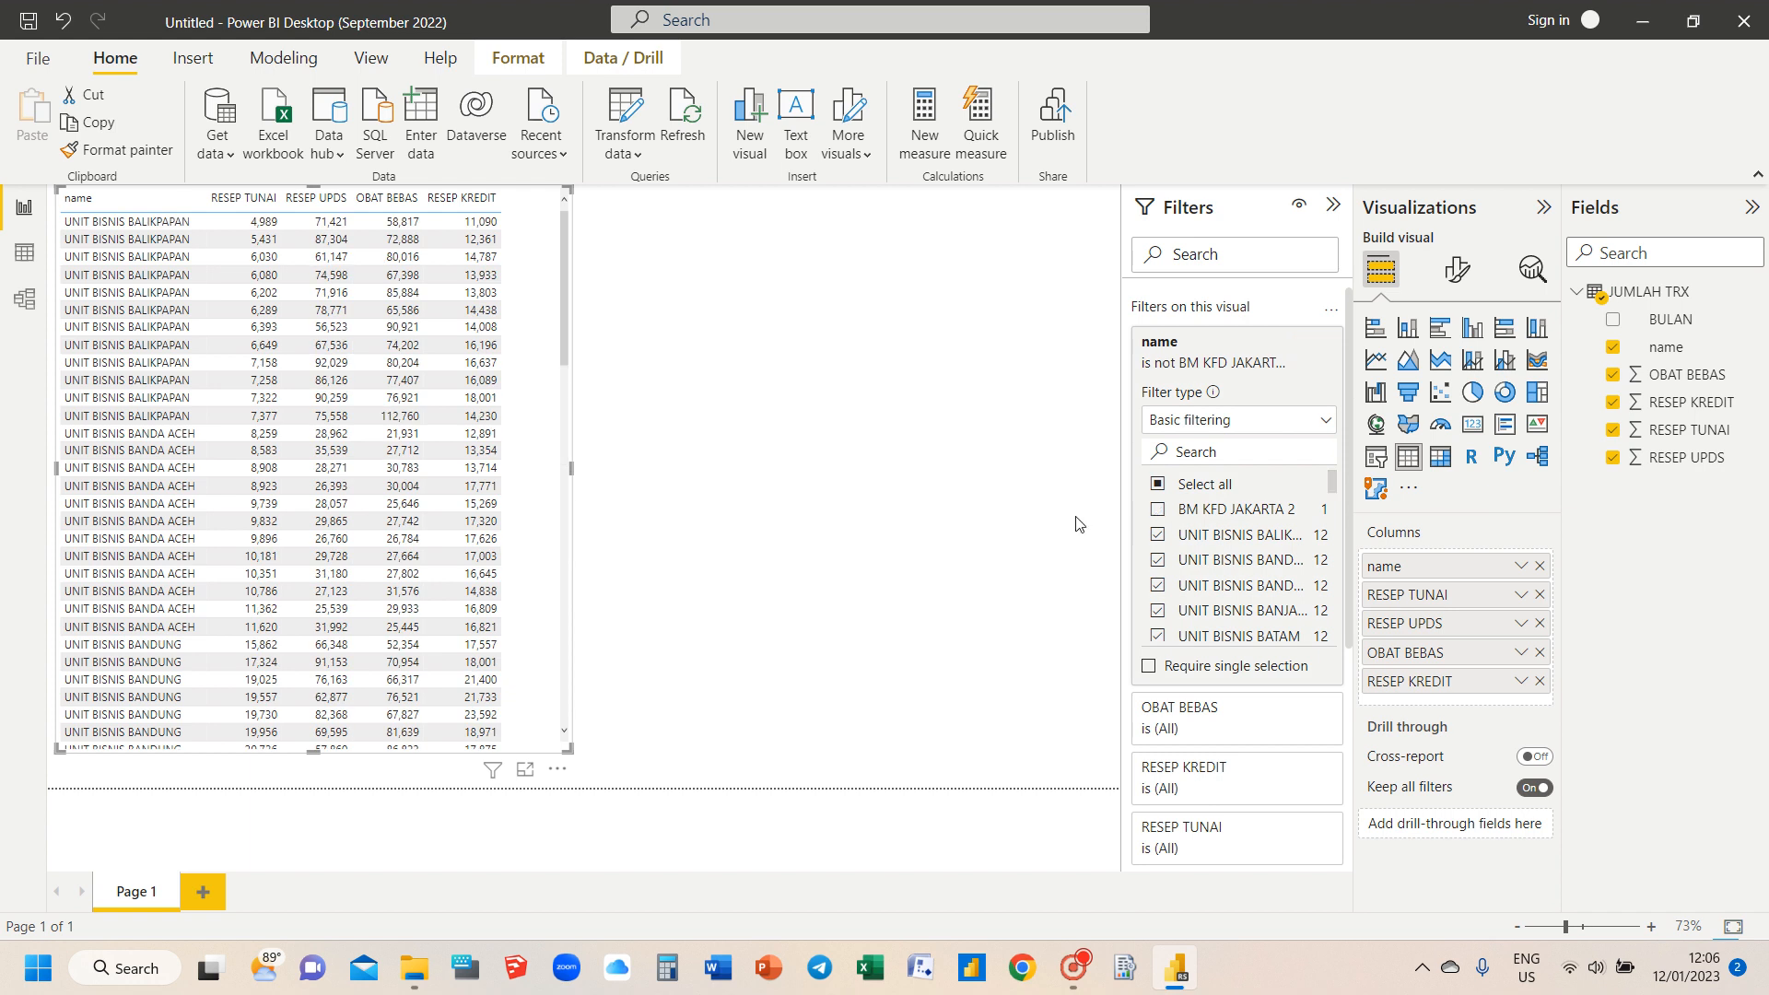
{"action": "left_click", "coordinate": [953, 532]}
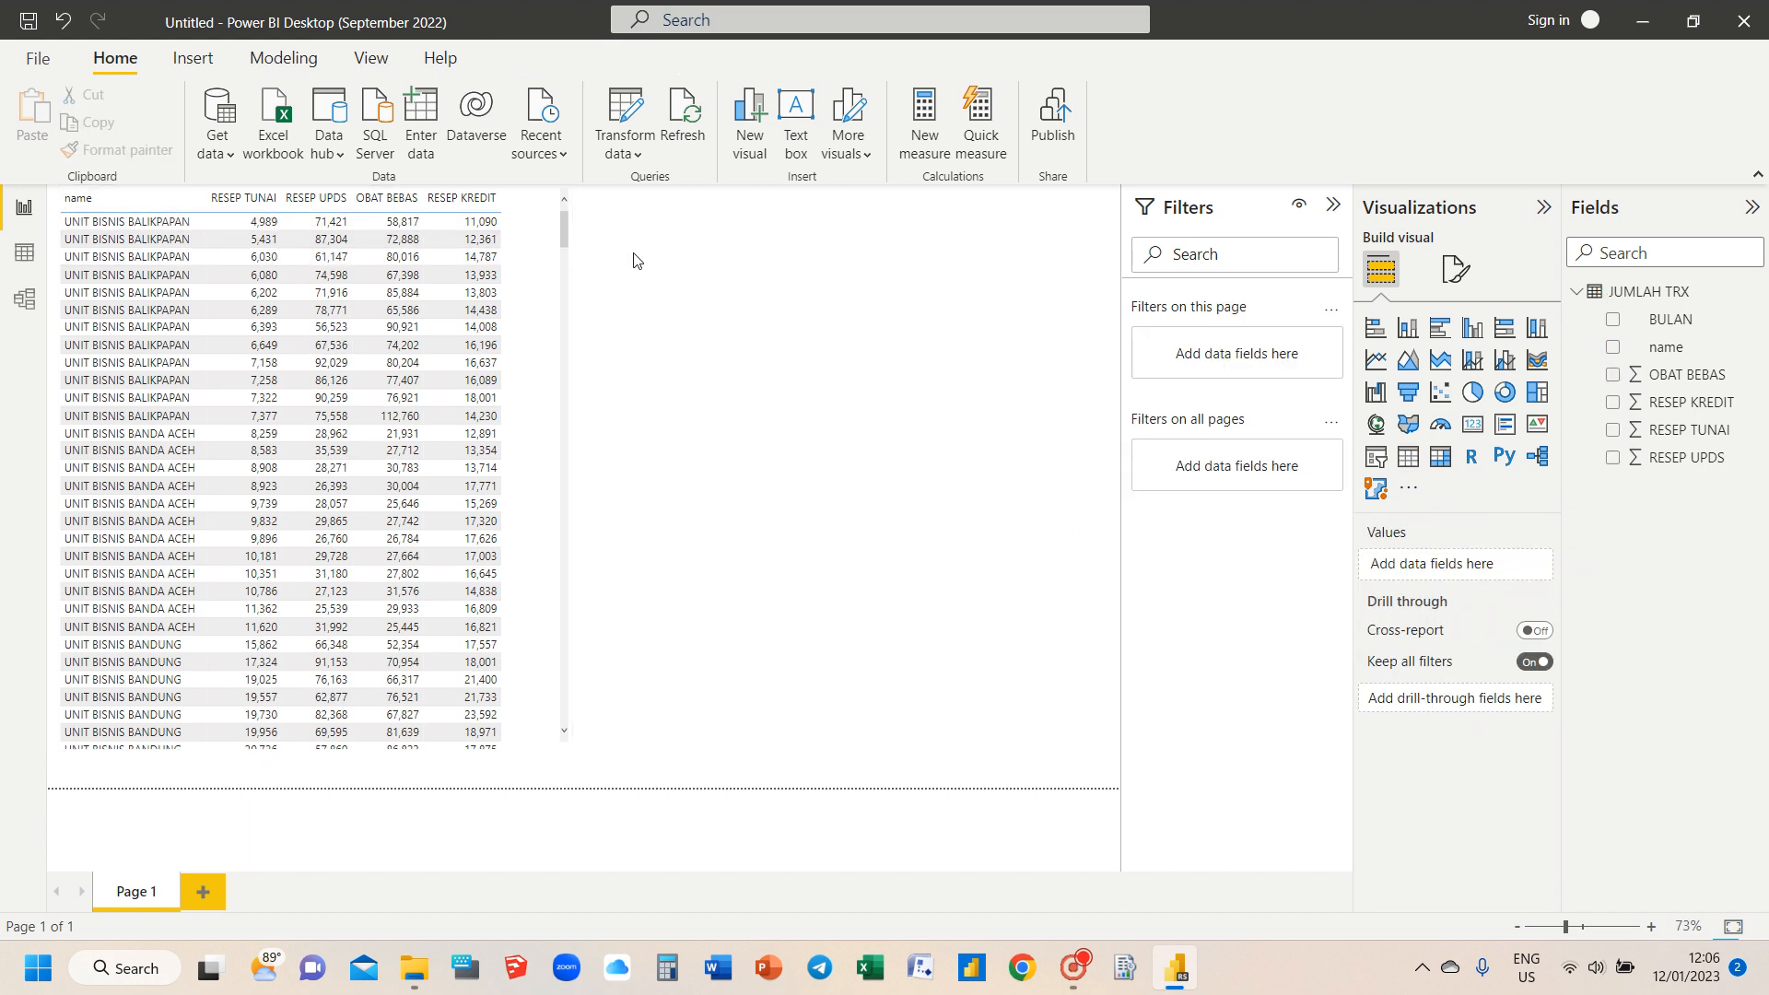
{"action": "mouse_move", "coordinate": [563, 221]}
{"action": "left_mouse_down"}
{"action": "mouse_move", "coordinate": [599, 683]}
{"action": "mouse_move", "coordinate": [574, 222]}
{"action": "left_mouse_up"}
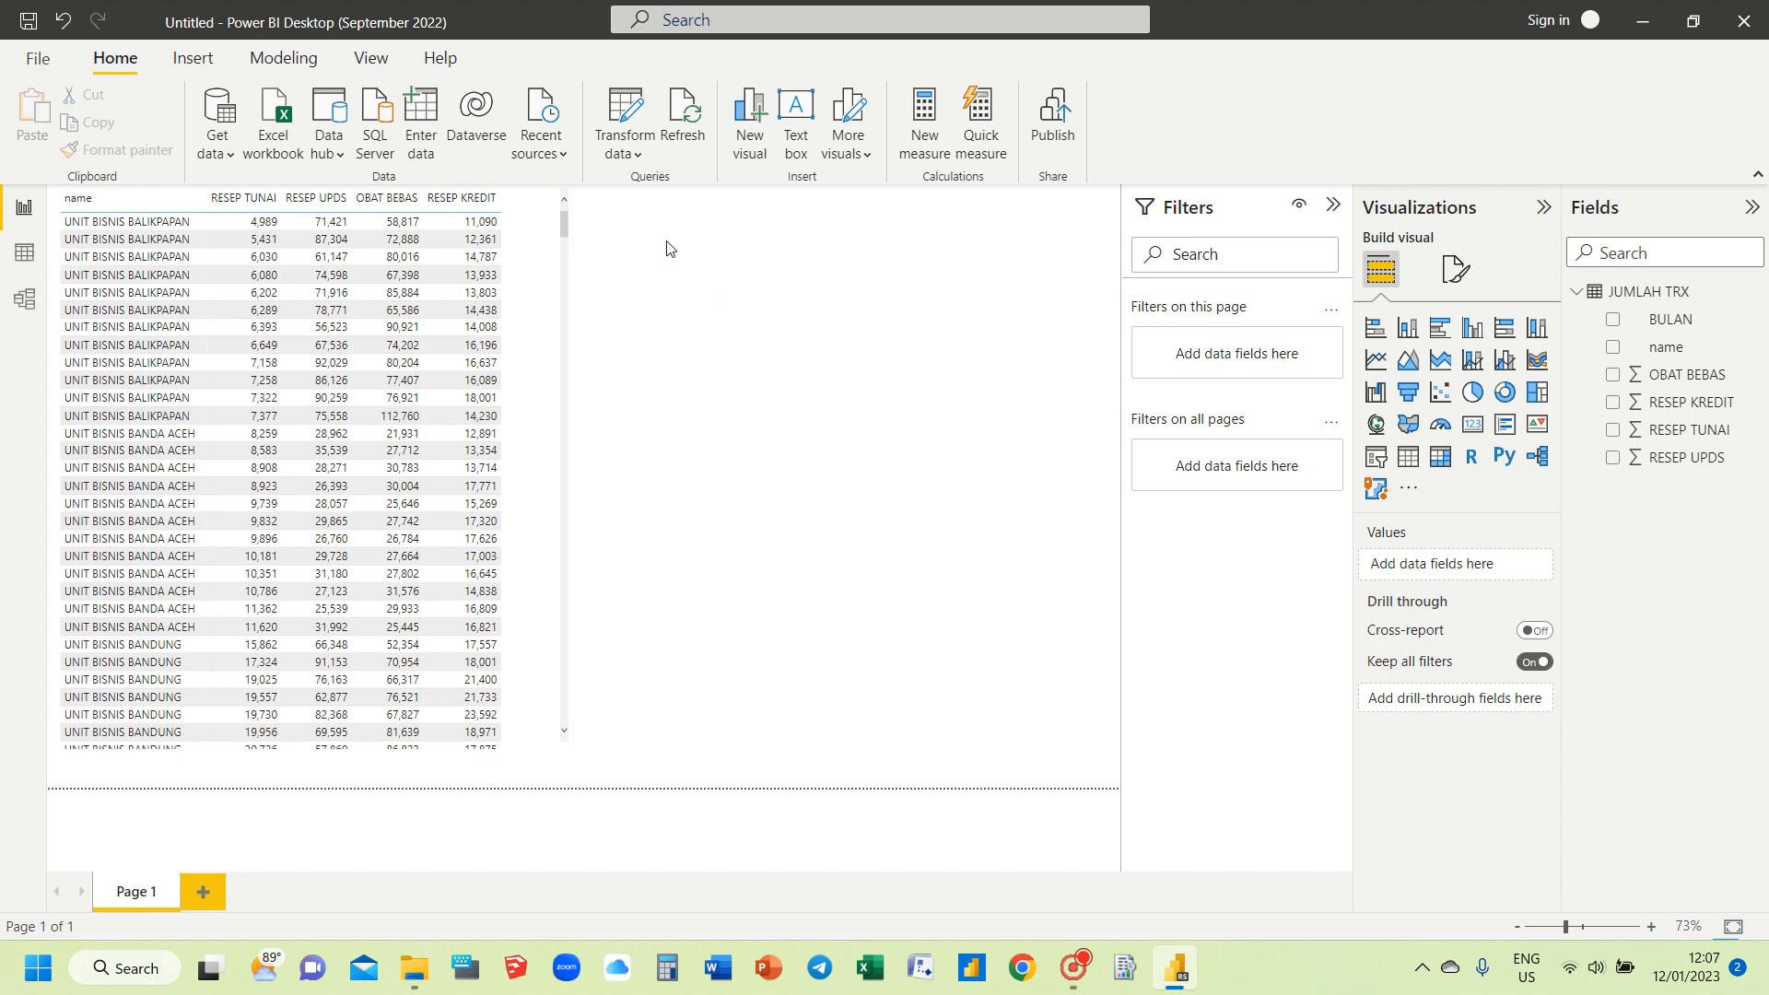
Step: Add a slicer with the BULAN field beside the table and reduce its height and width to fit the month list
{"action": "left_click", "coordinate": [1376, 458]}
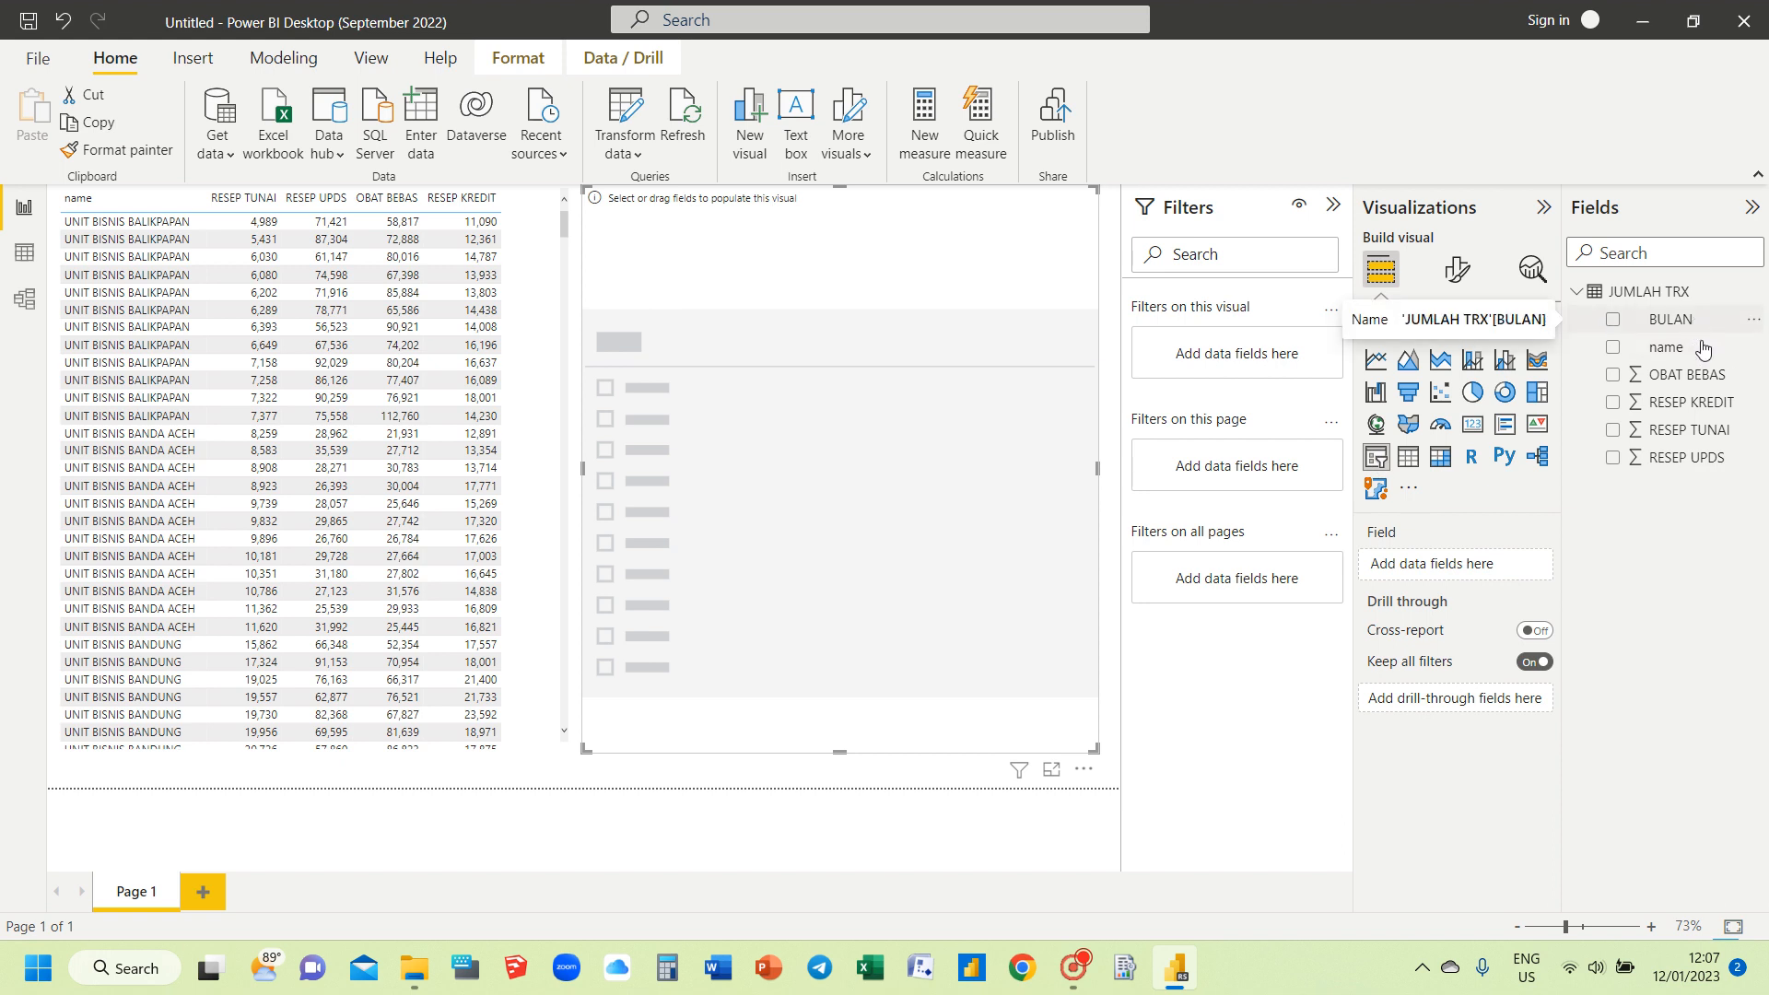
{"action": "left_click_drag", "start_coordinate": [1695, 320], "coordinate": [1492, 564]}
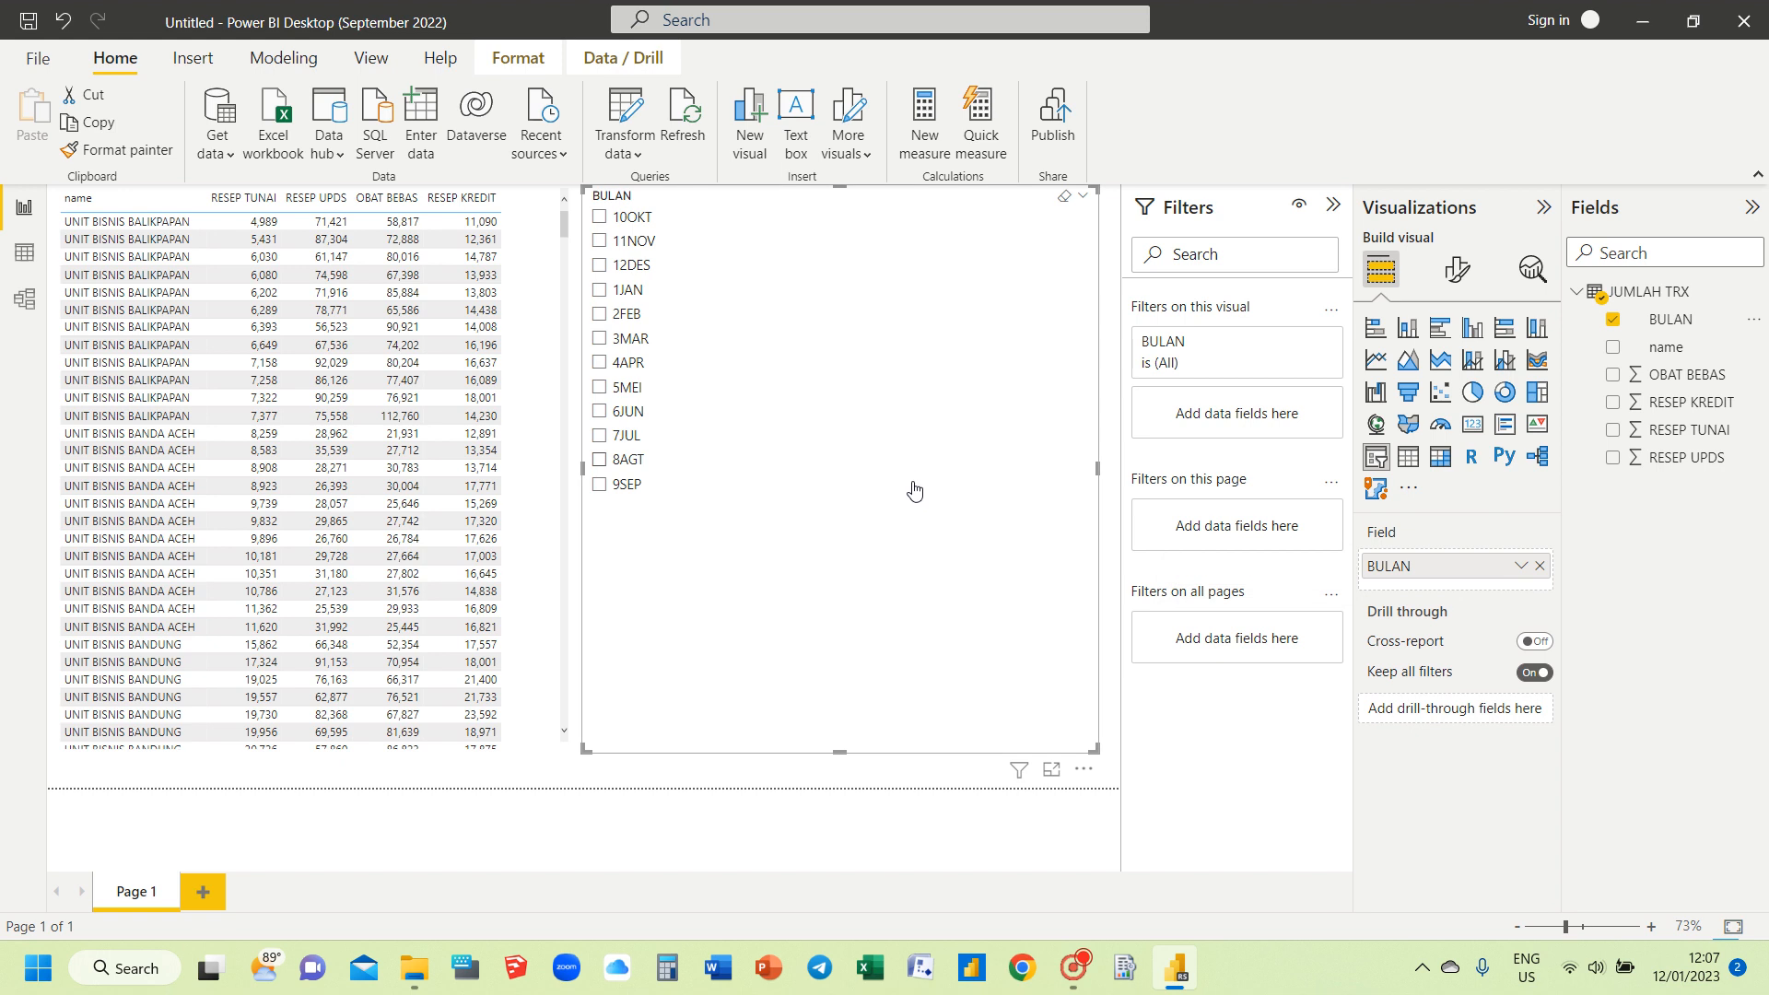
{"action": "left_click_drag", "start_coordinate": [840, 750], "coordinate": [859, 523]}
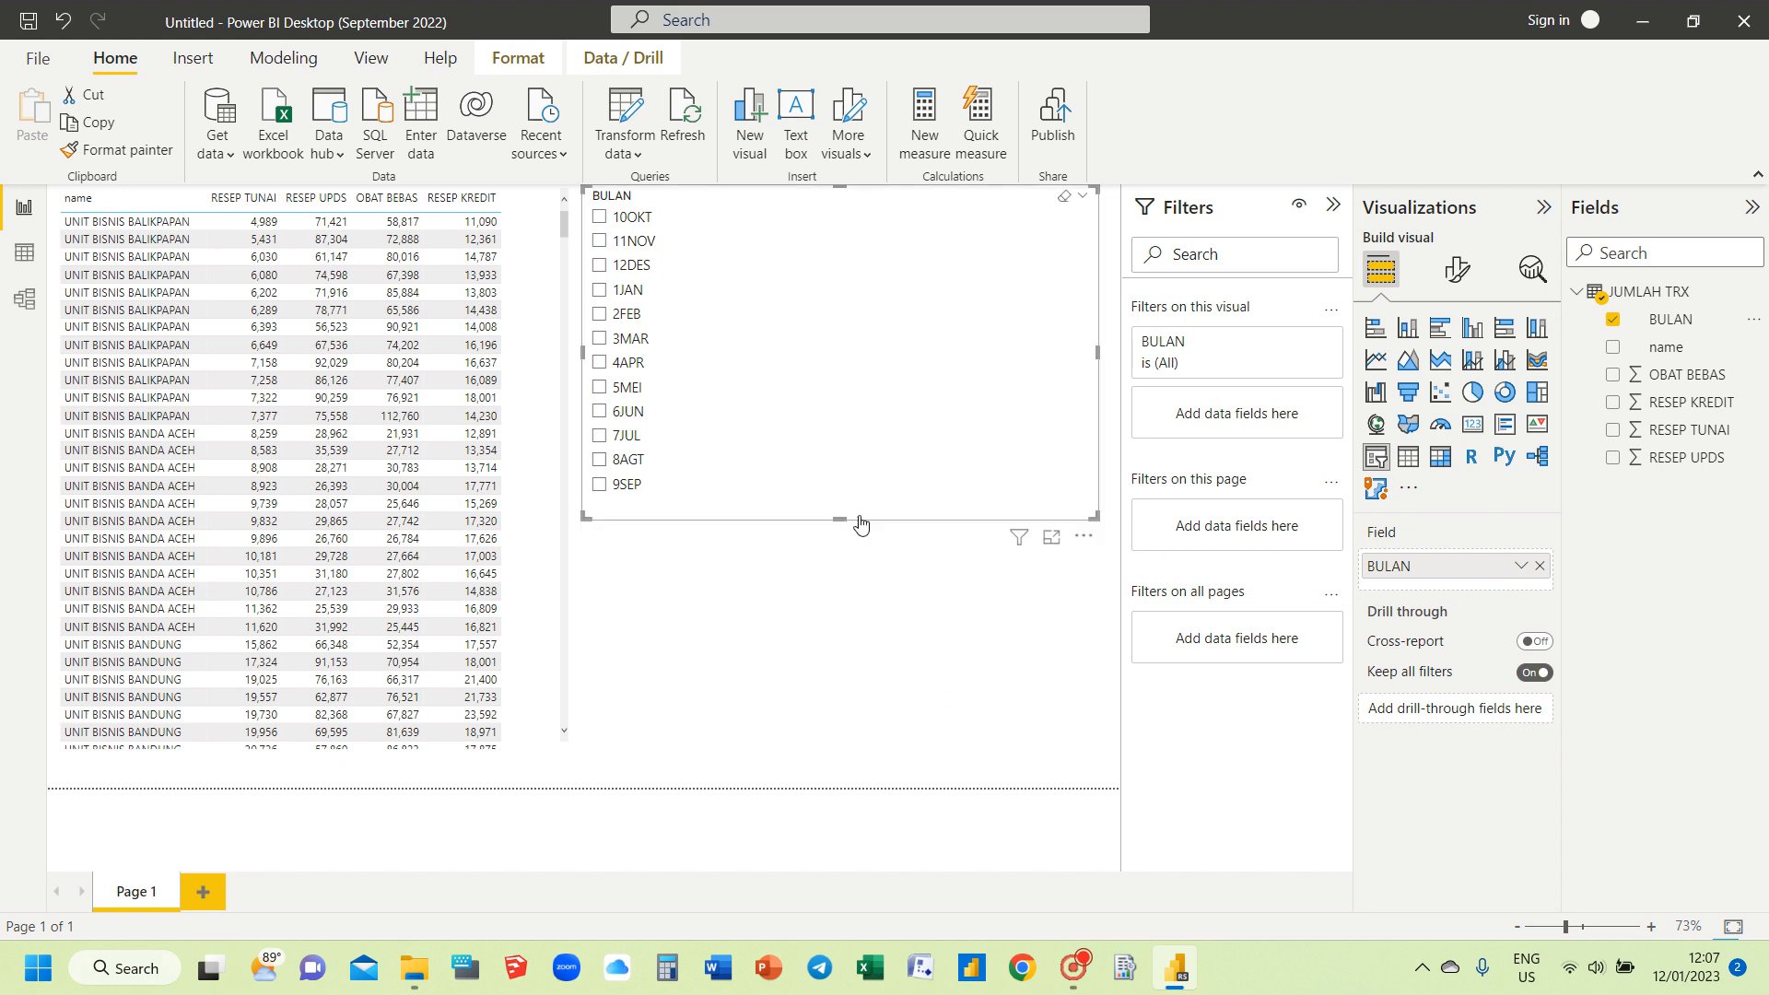
{"action": "left_click_drag", "start_coordinate": [582, 351], "coordinate": [974, 369]}
{"action": "left_click", "coordinate": [611, 288]}
{"action": "left_click", "coordinate": [564, 230]}
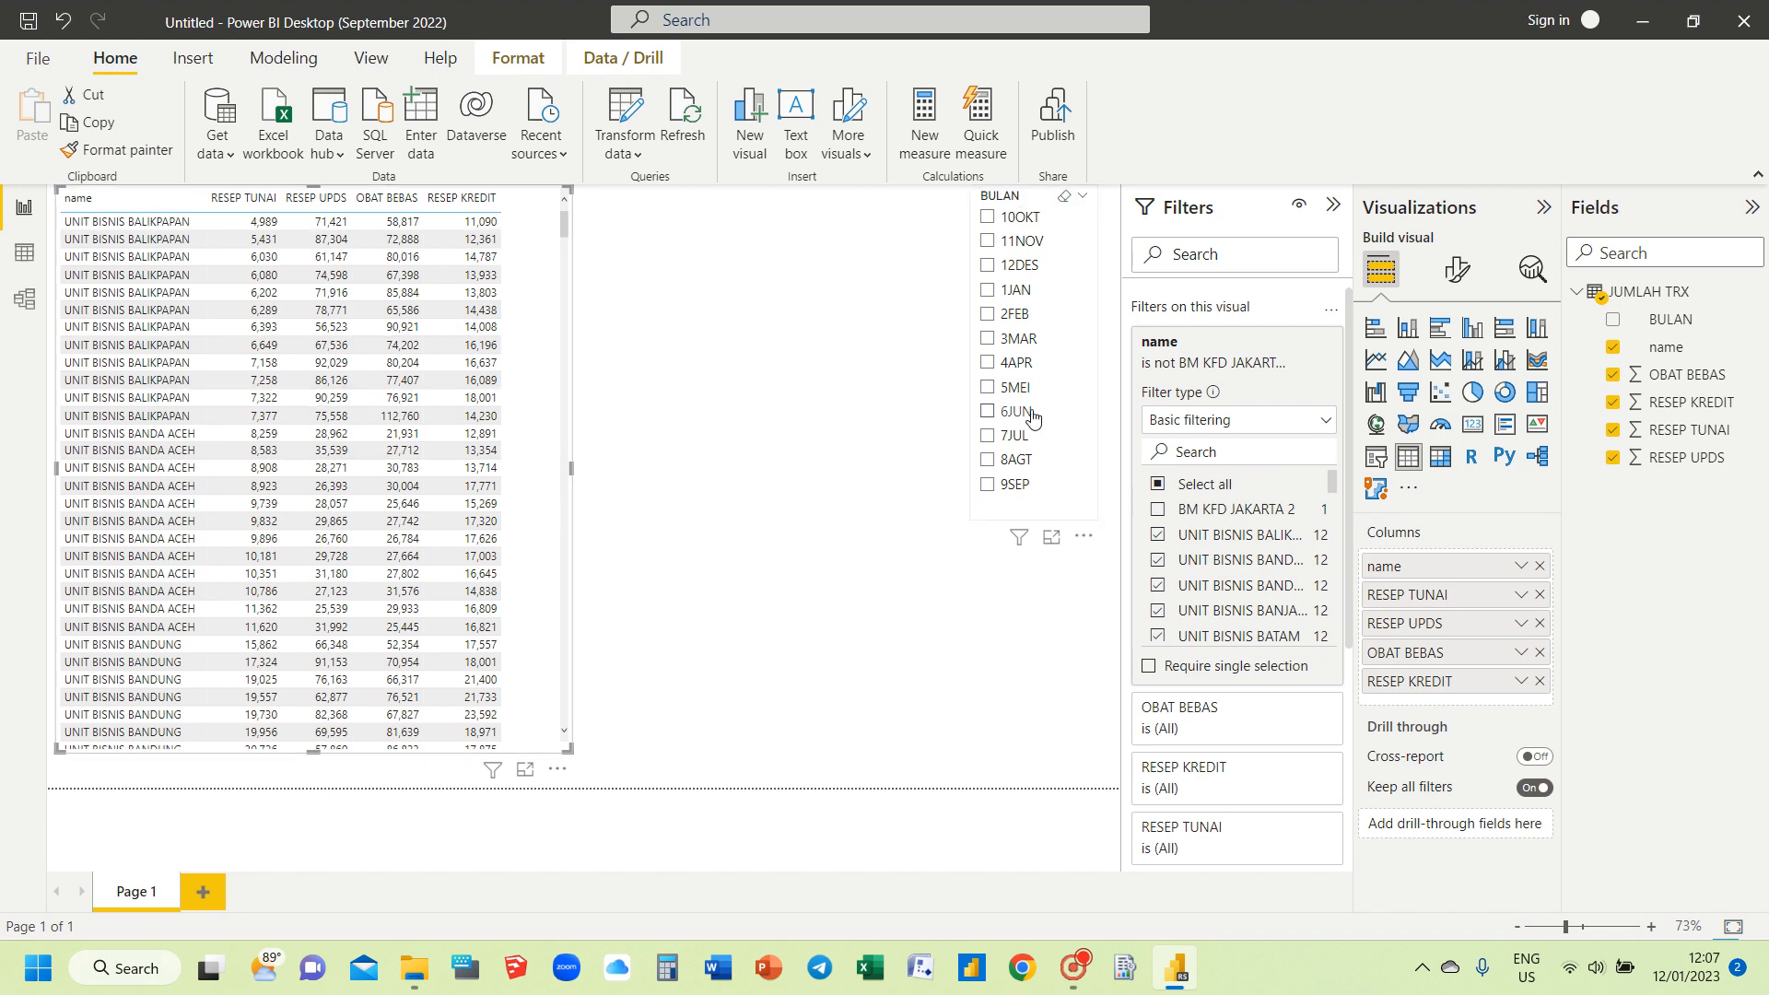
Step: Filter the table through the BULAN slicer, trying 1JAN and 2FEB individually, and select 1JAN, 2FEB and 3MAR together
{"action": "left_click", "coordinate": [988, 291]}
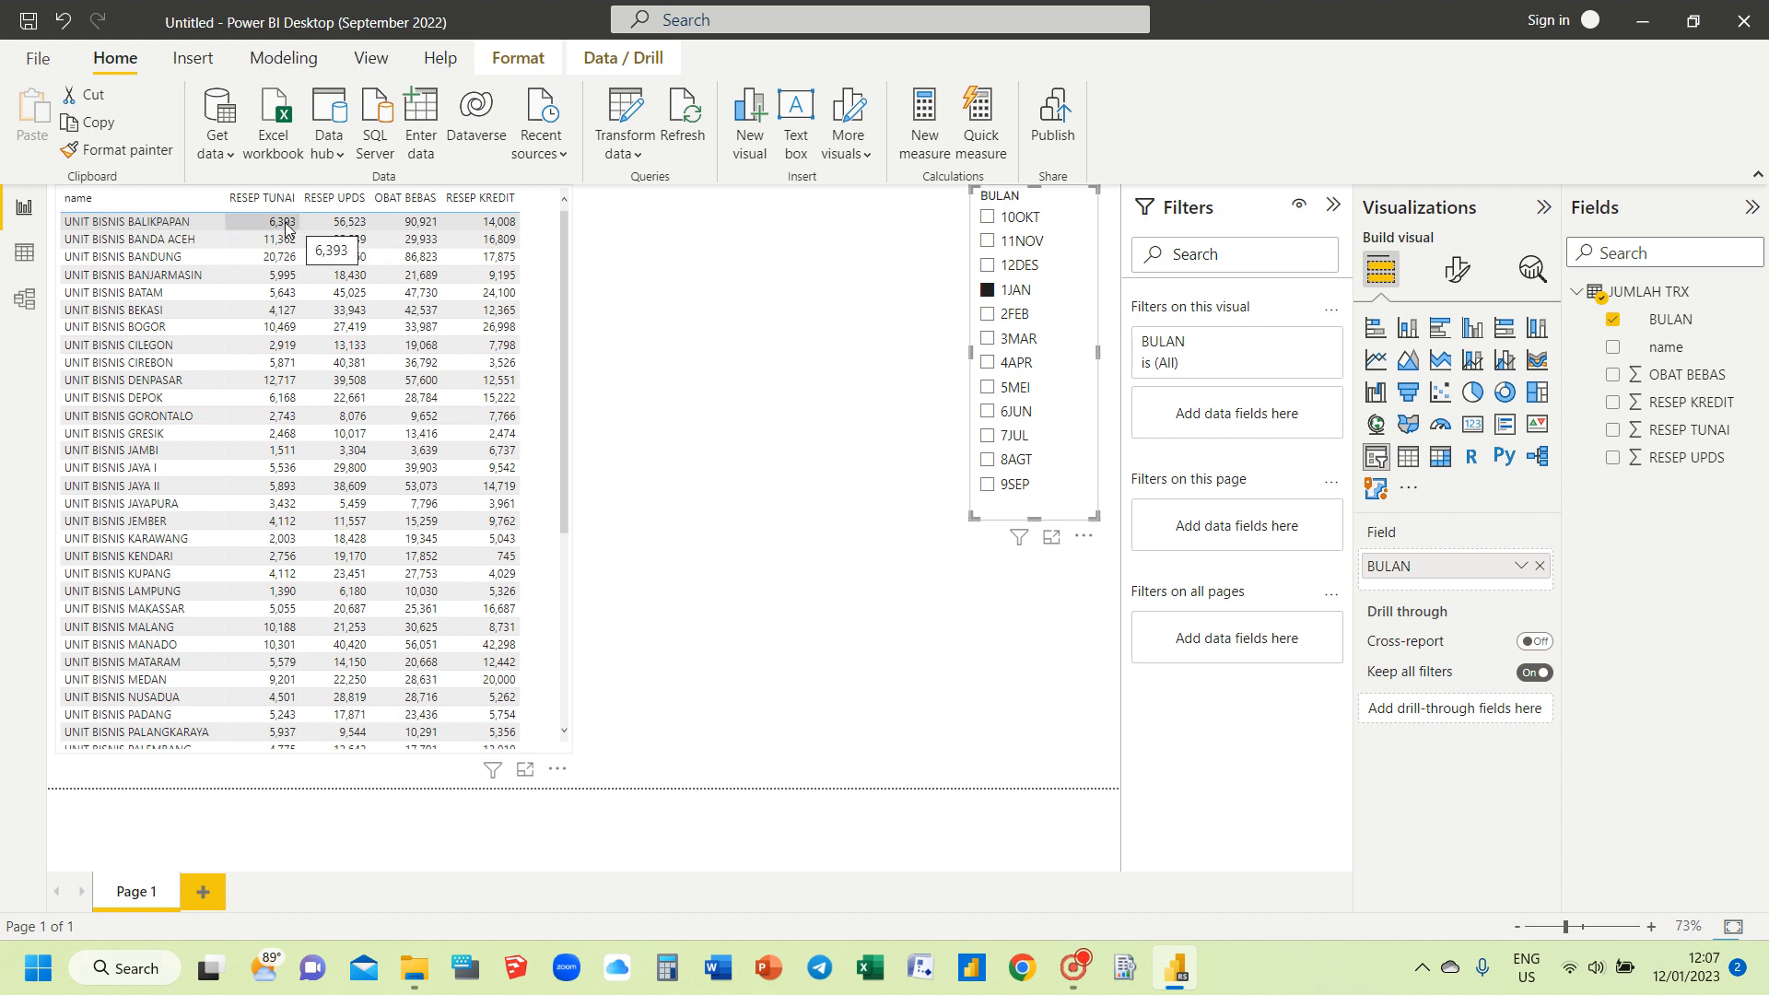
{"action": "left_click", "coordinate": [989, 315]}
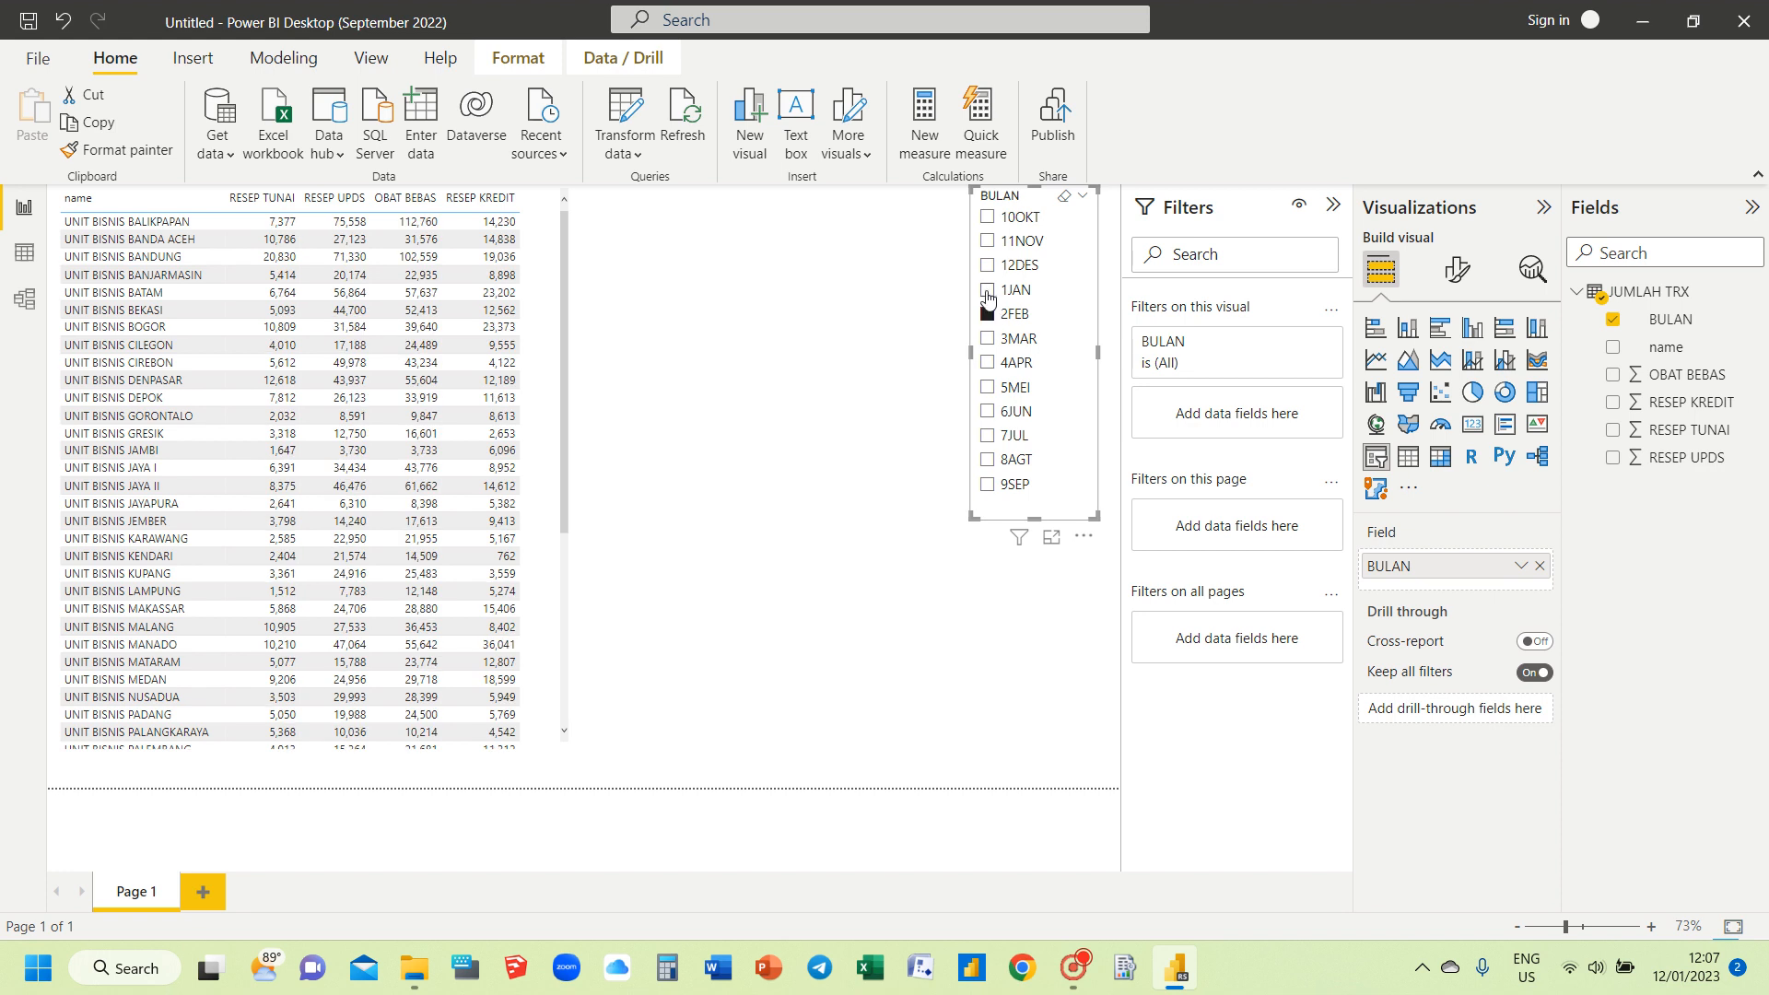
{"action": "left_click", "coordinate": [987, 291]}
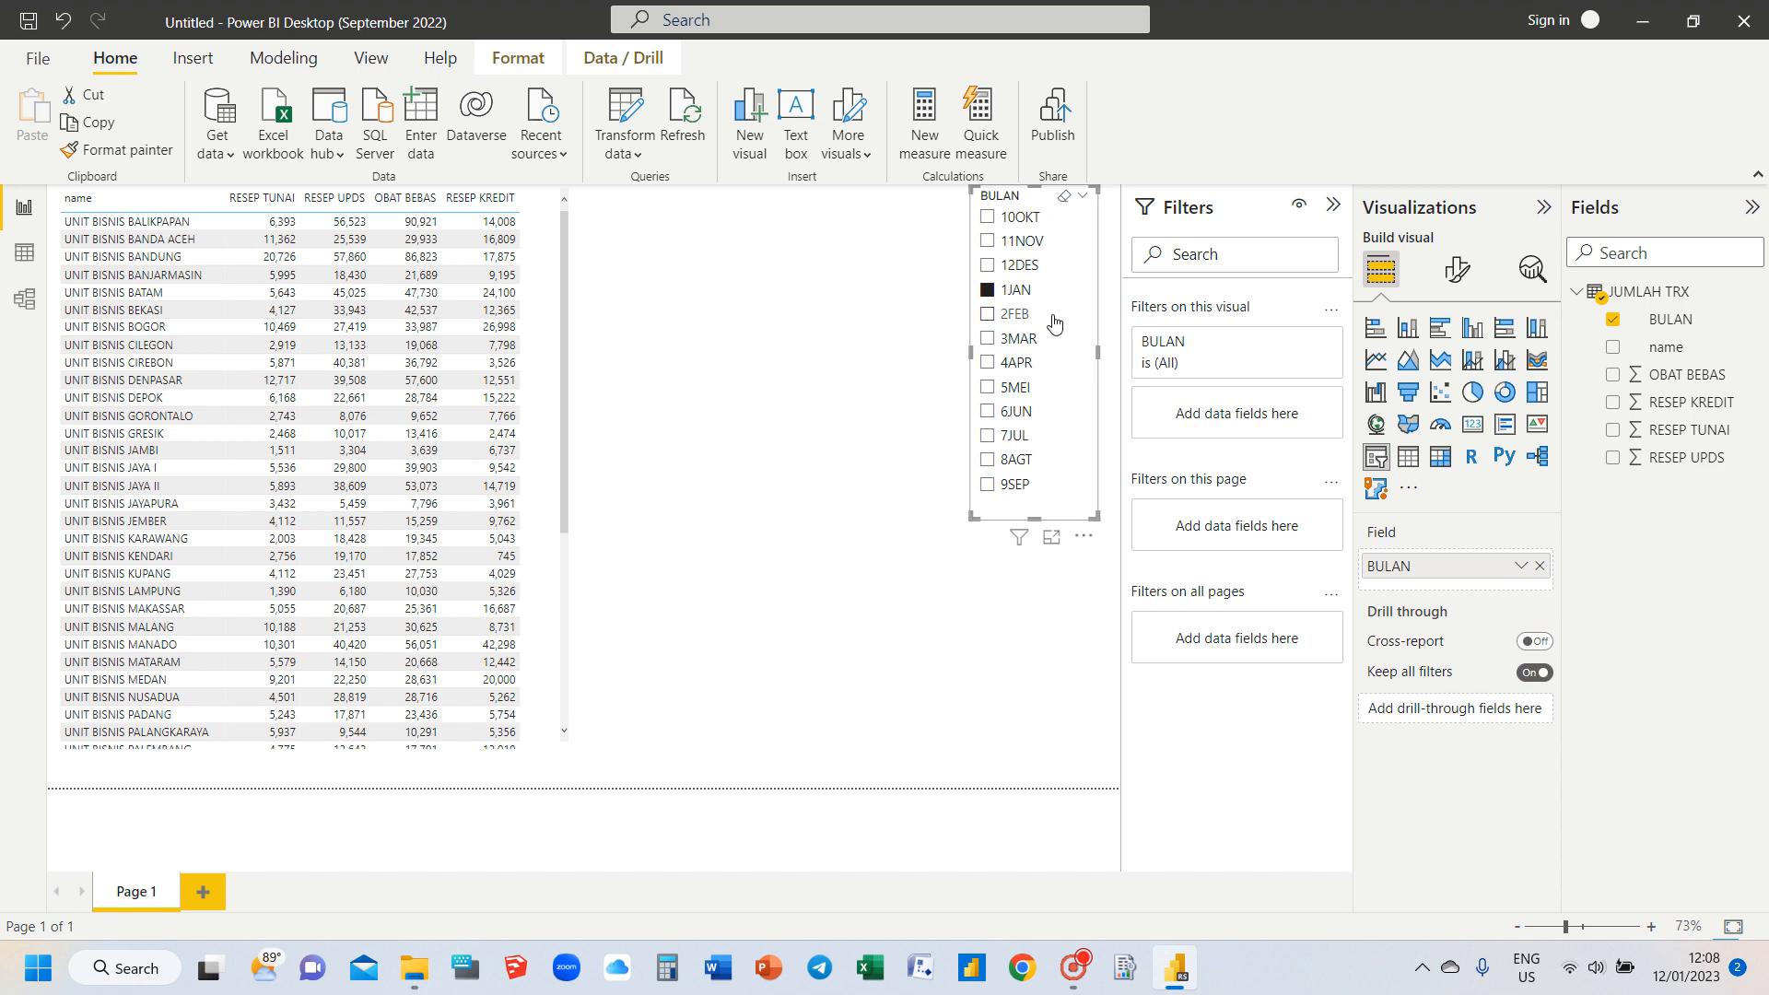
{"action": "left_click", "coordinate": [987, 315], "text": "ctrl"}
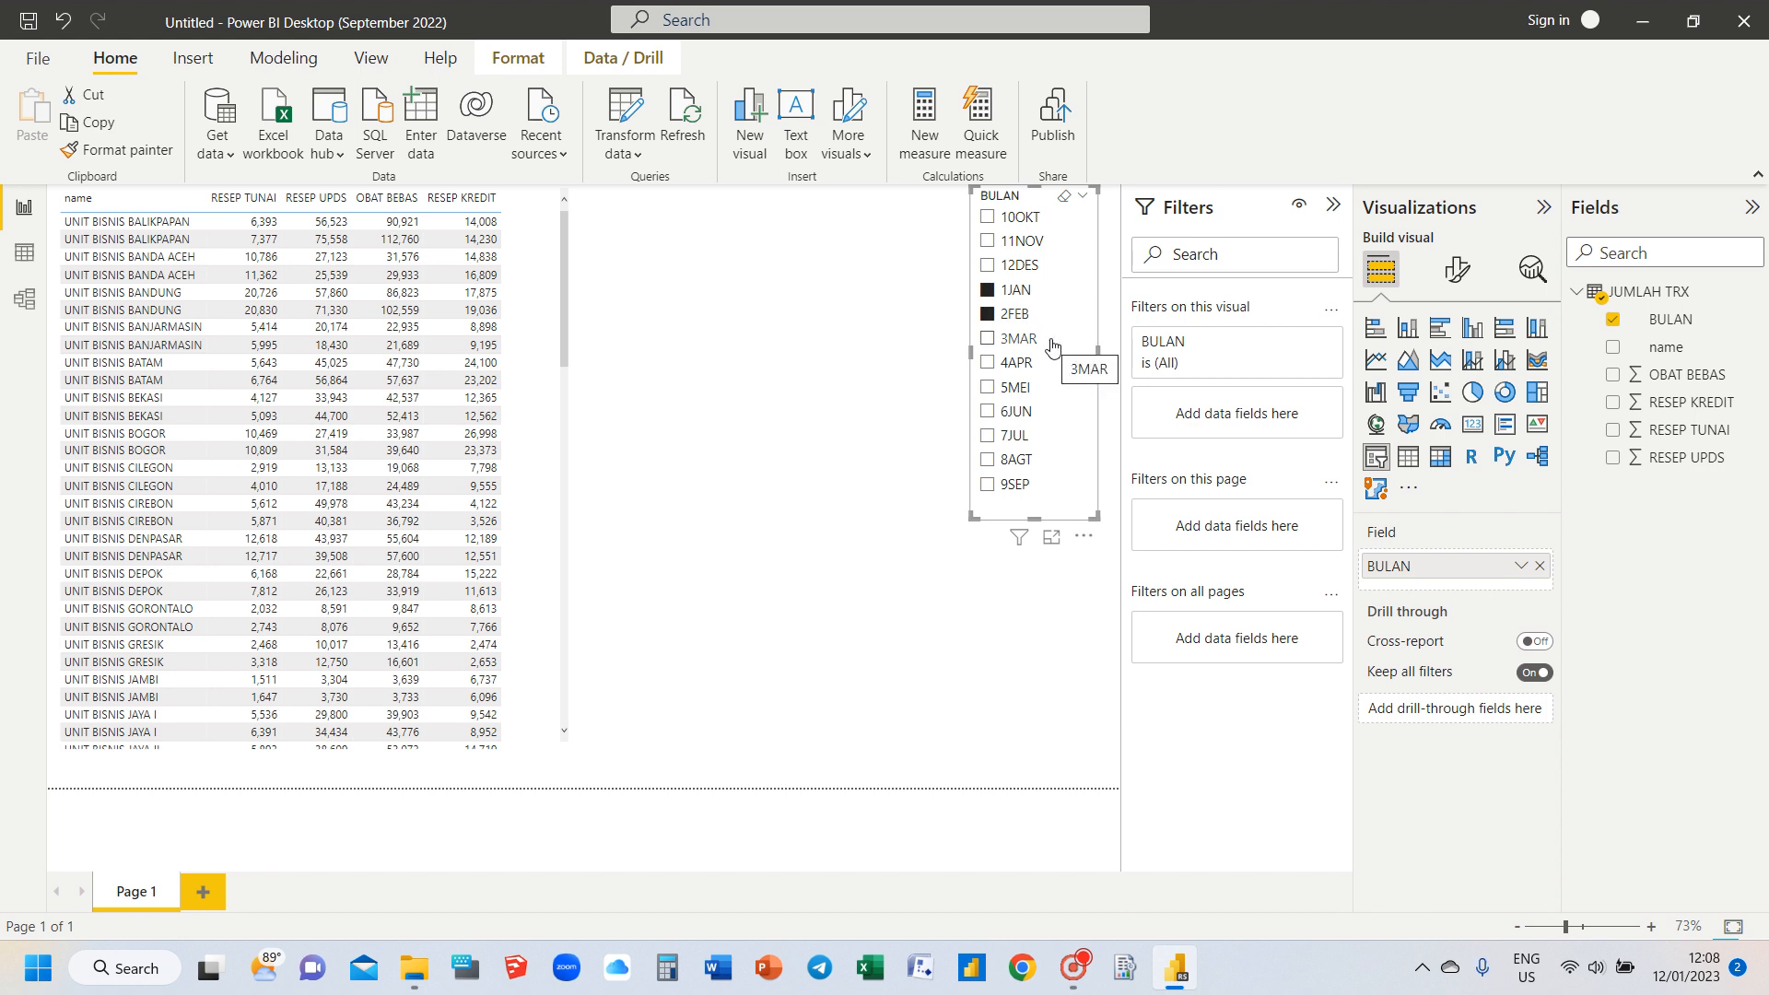
{"action": "left_click", "coordinate": [987, 338]}
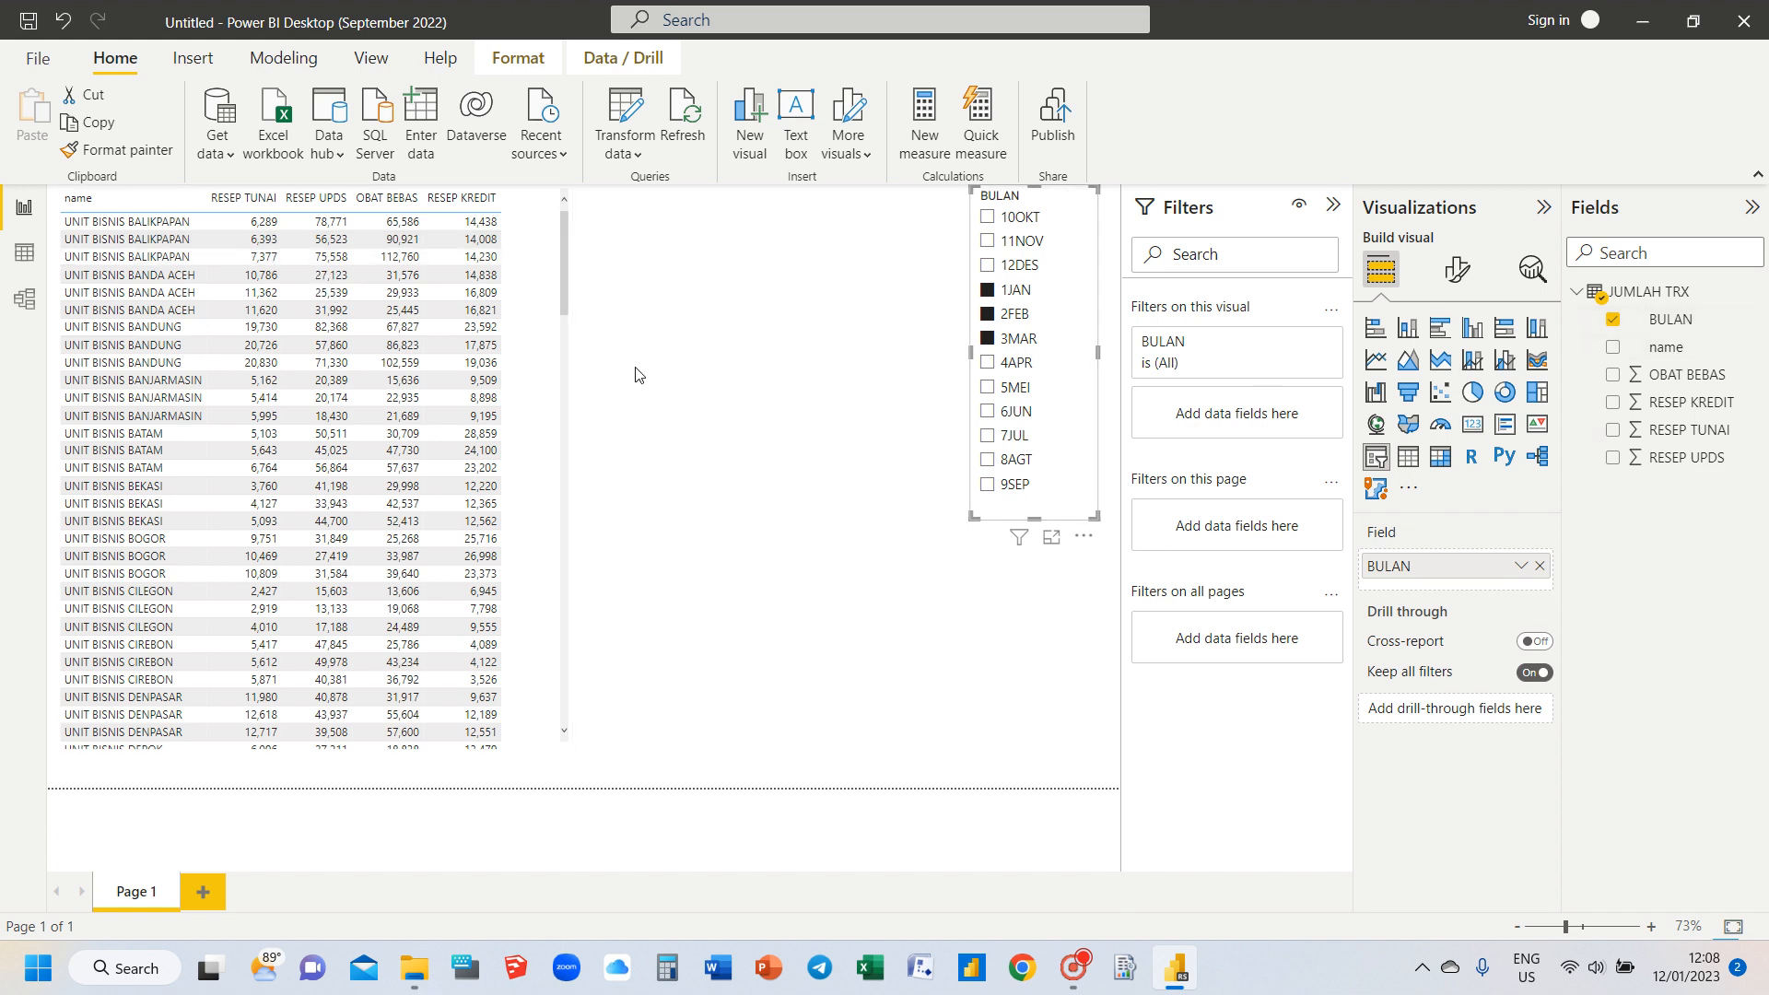
Step: Add BULAN as the last column of the table visual and widen the visual slightly
{"action": "left_click", "coordinate": [561, 219]}
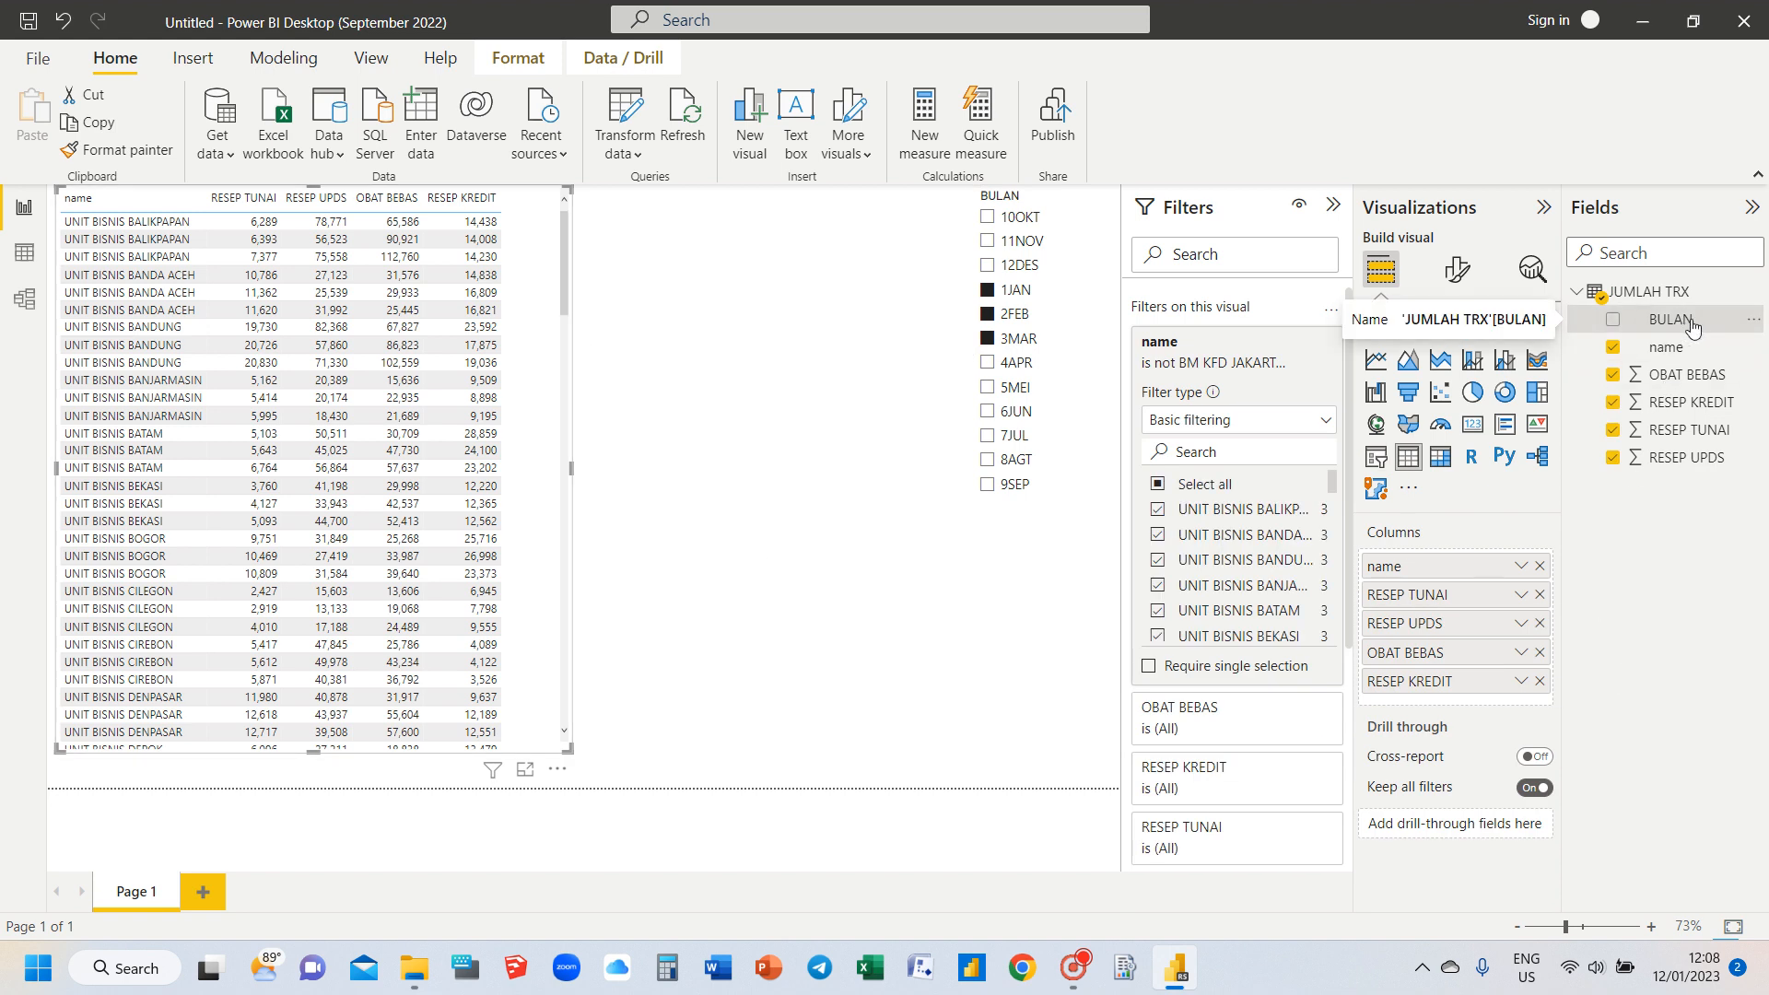
{"action": "left_click_drag", "start_coordinate": [1691, 330], "coordinate": [1500, 693]}
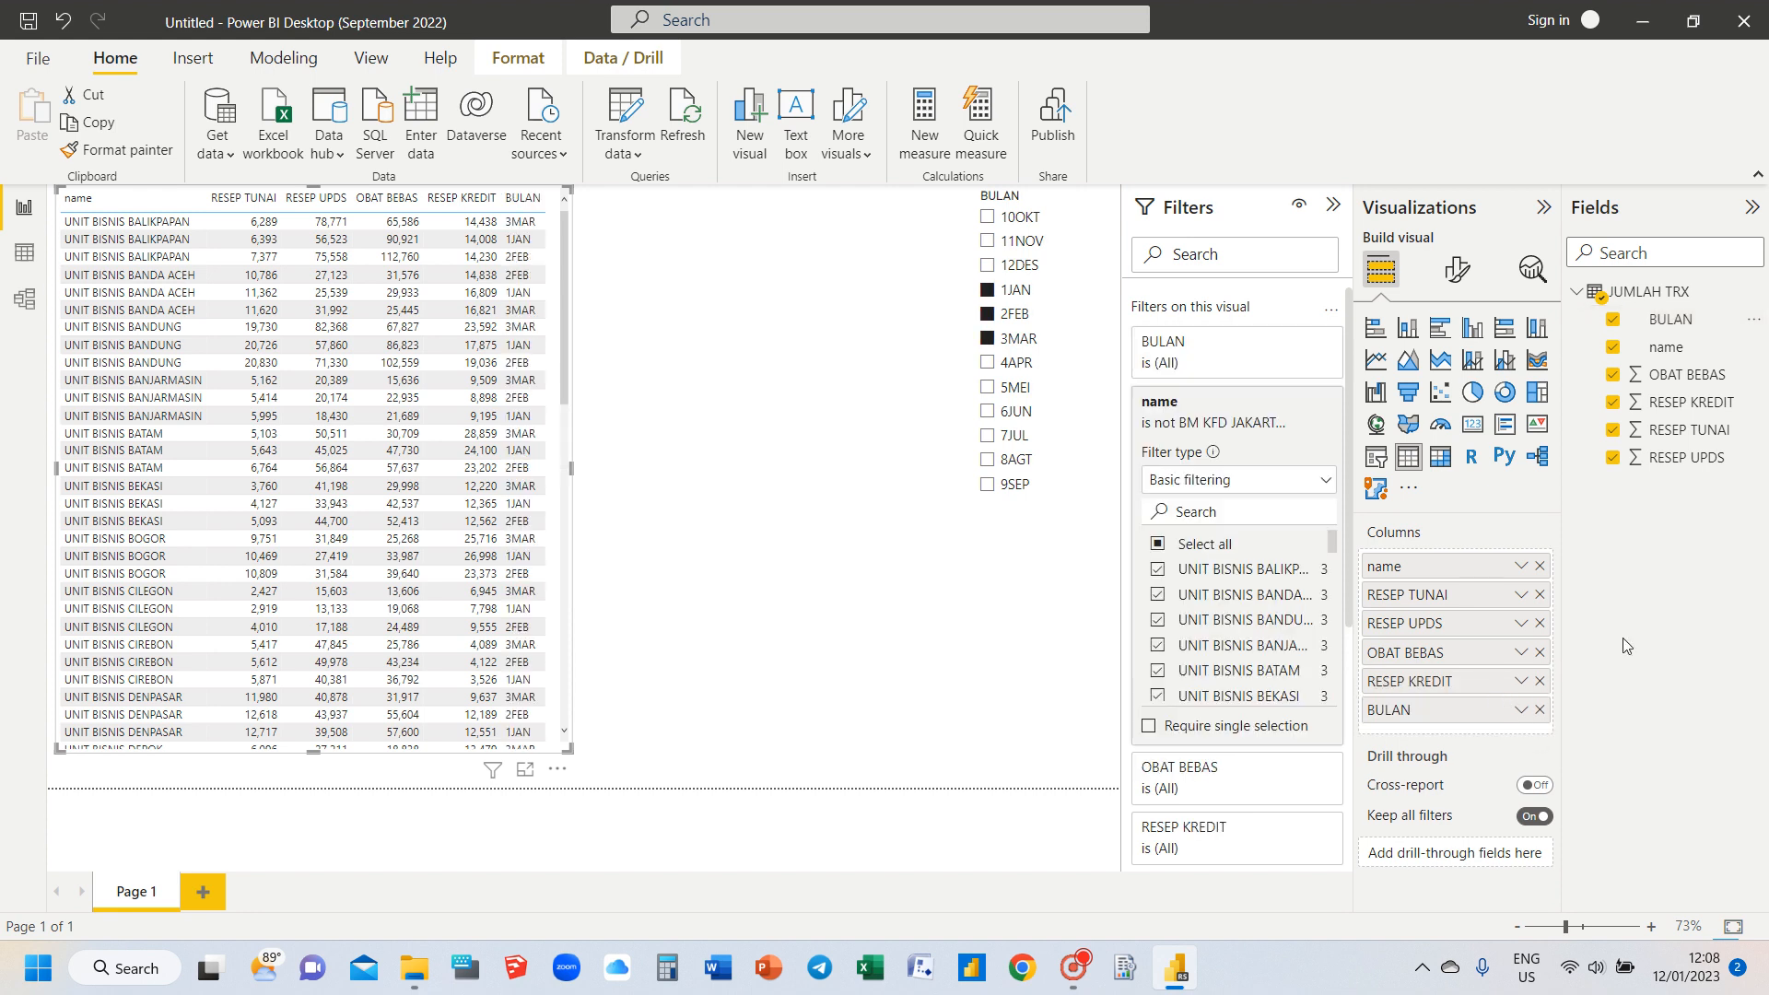
{"action": "left_click_drag", "start_coordinate": [572, 468], "coordinate": [634, 468]}
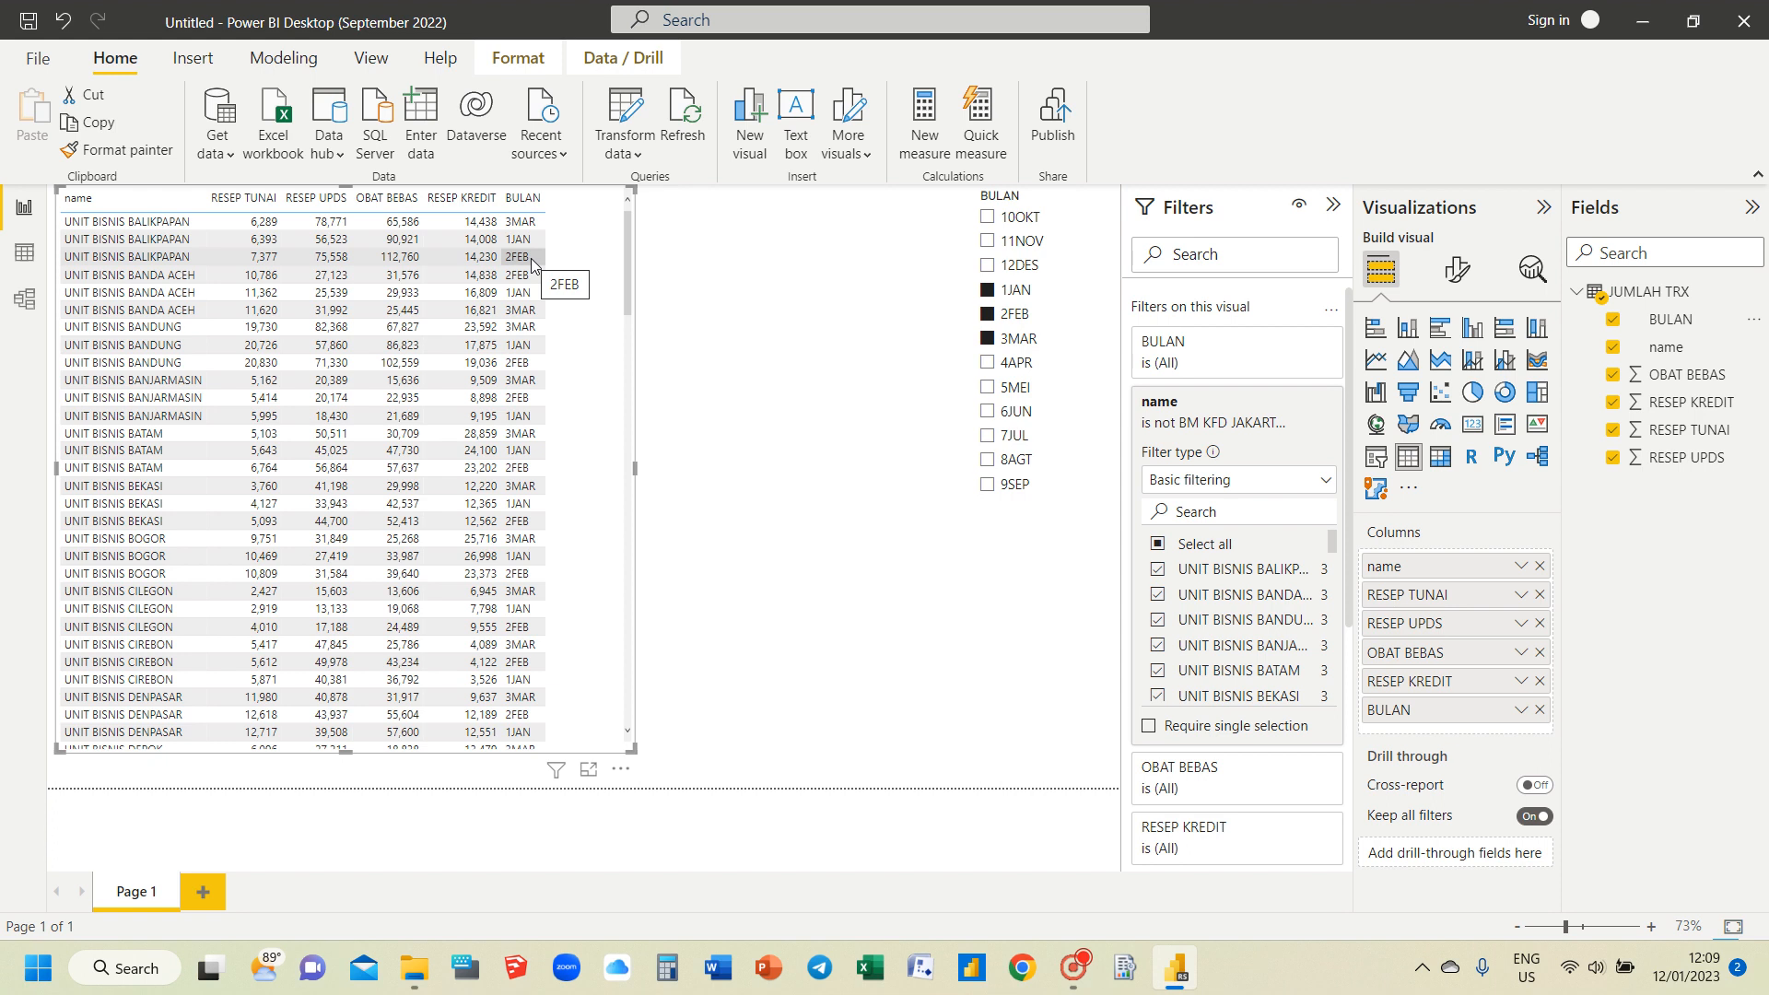
{"action": "left_click", "coordinate": [715, 280]}
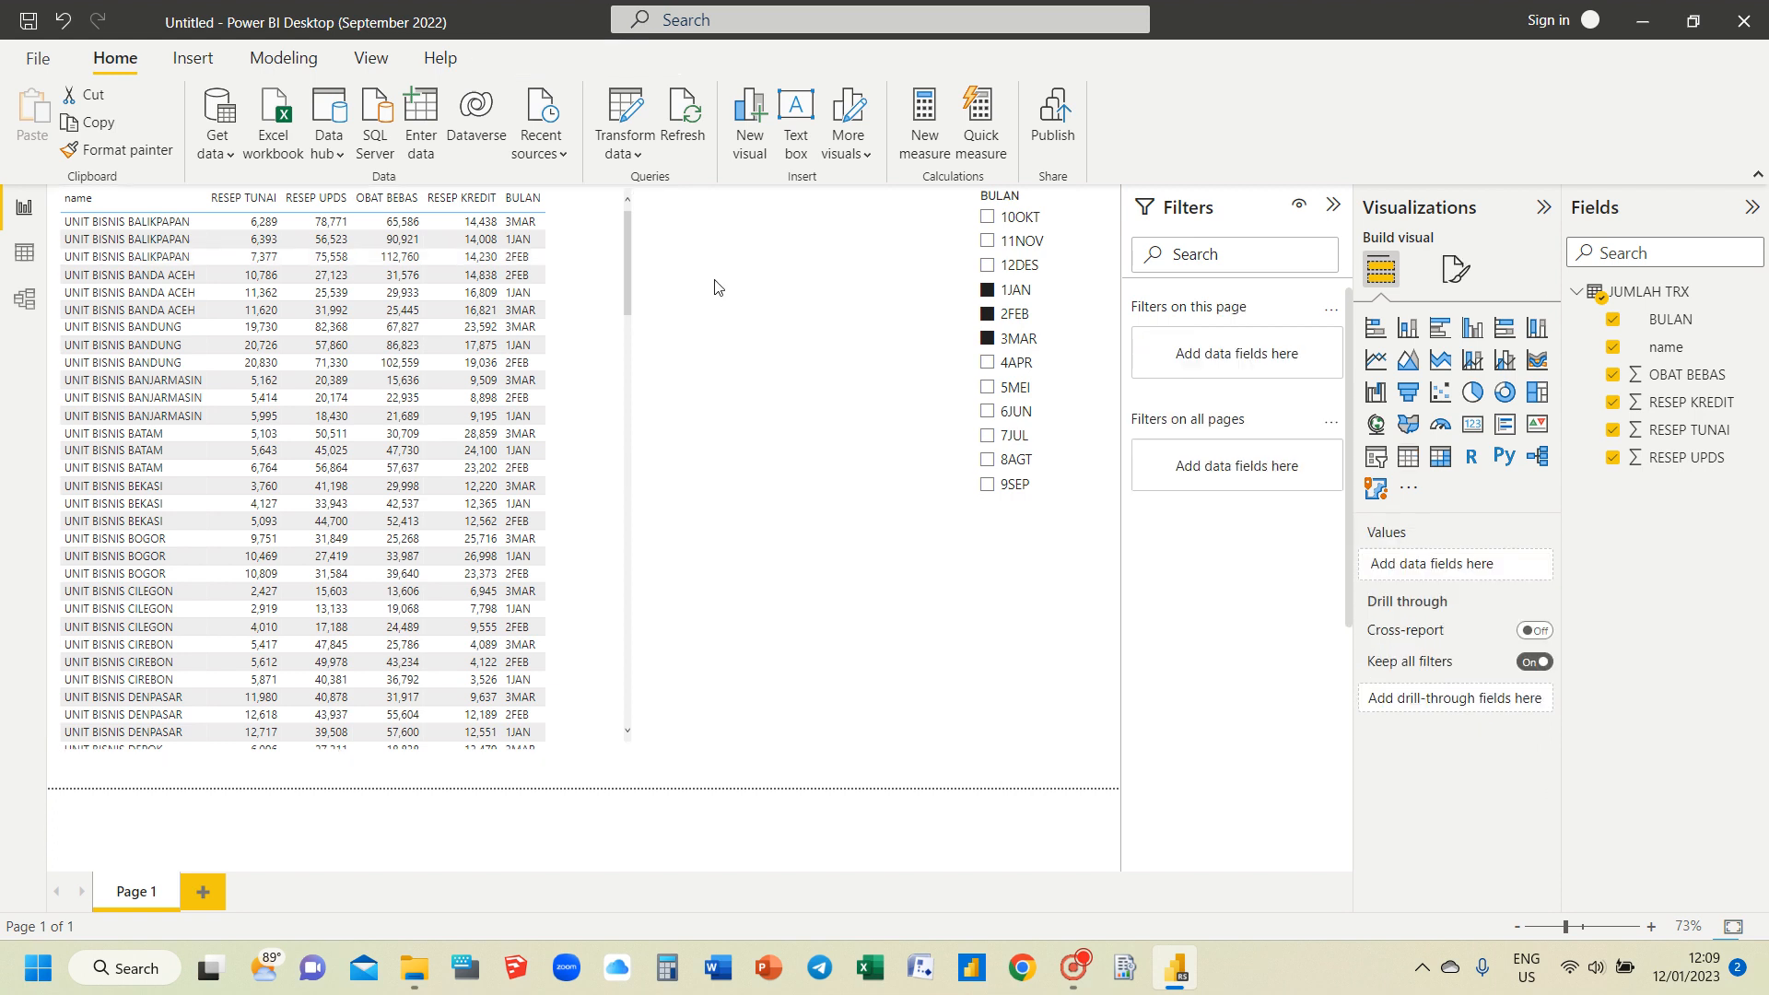
Step: Move the BULAN slicer close to the table's edge and deselect it
{"action": "left_click", "coordinate": [1011, 197]}
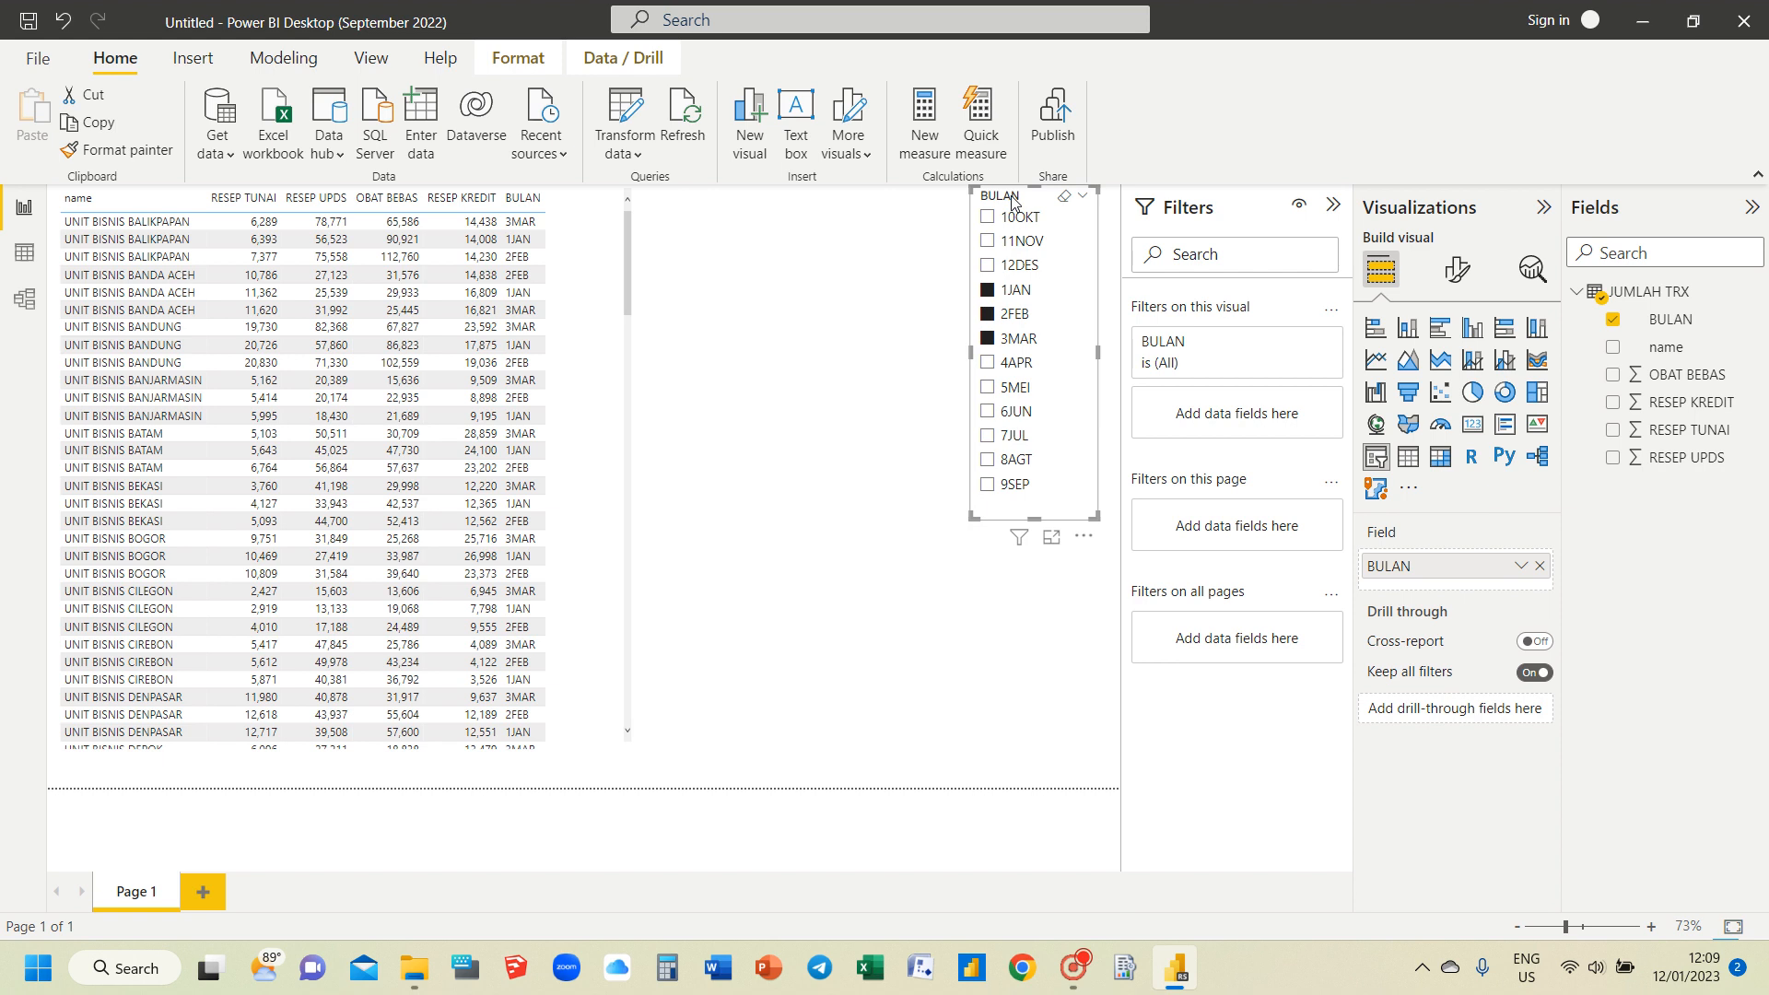
{"action": "left_click_drag", "start_coordinate": [1012, 197], "coordinate": [700, 197]}
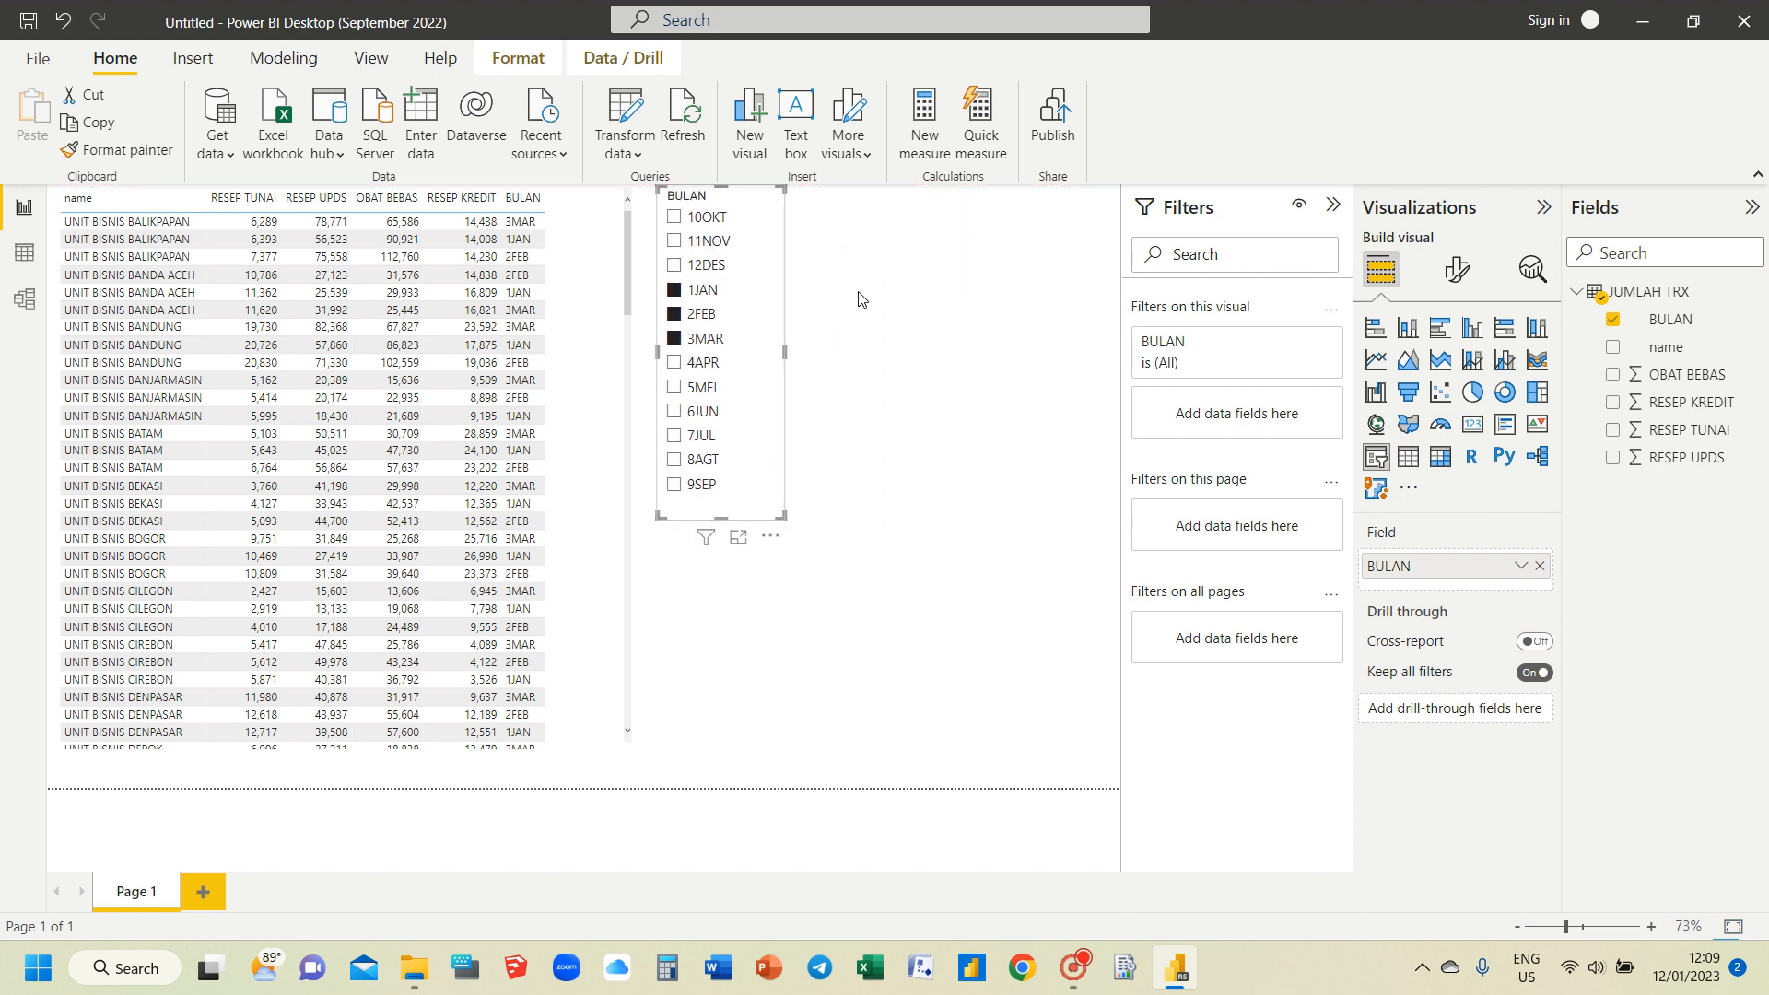
{"action": "left_click", "coordinate": [859, 297]}
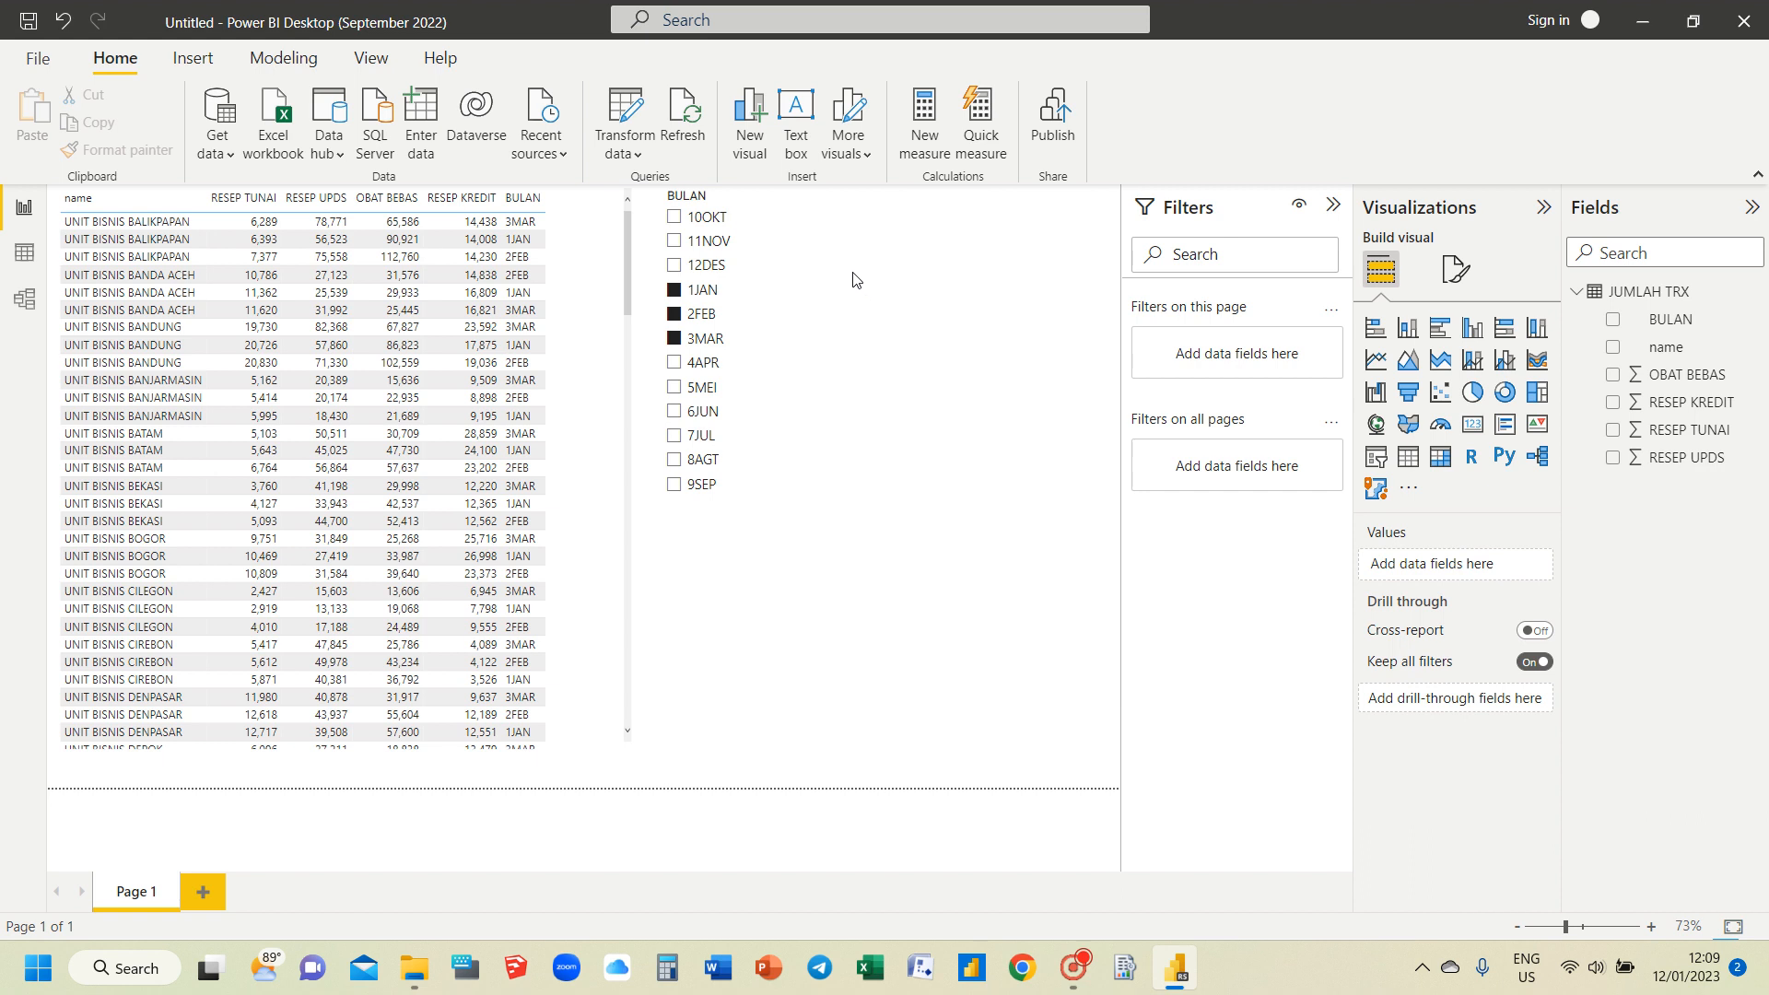
Step: Delete the BULAN slicer from the report page
{"action": "left_click", "coordinate": [698, 202]}
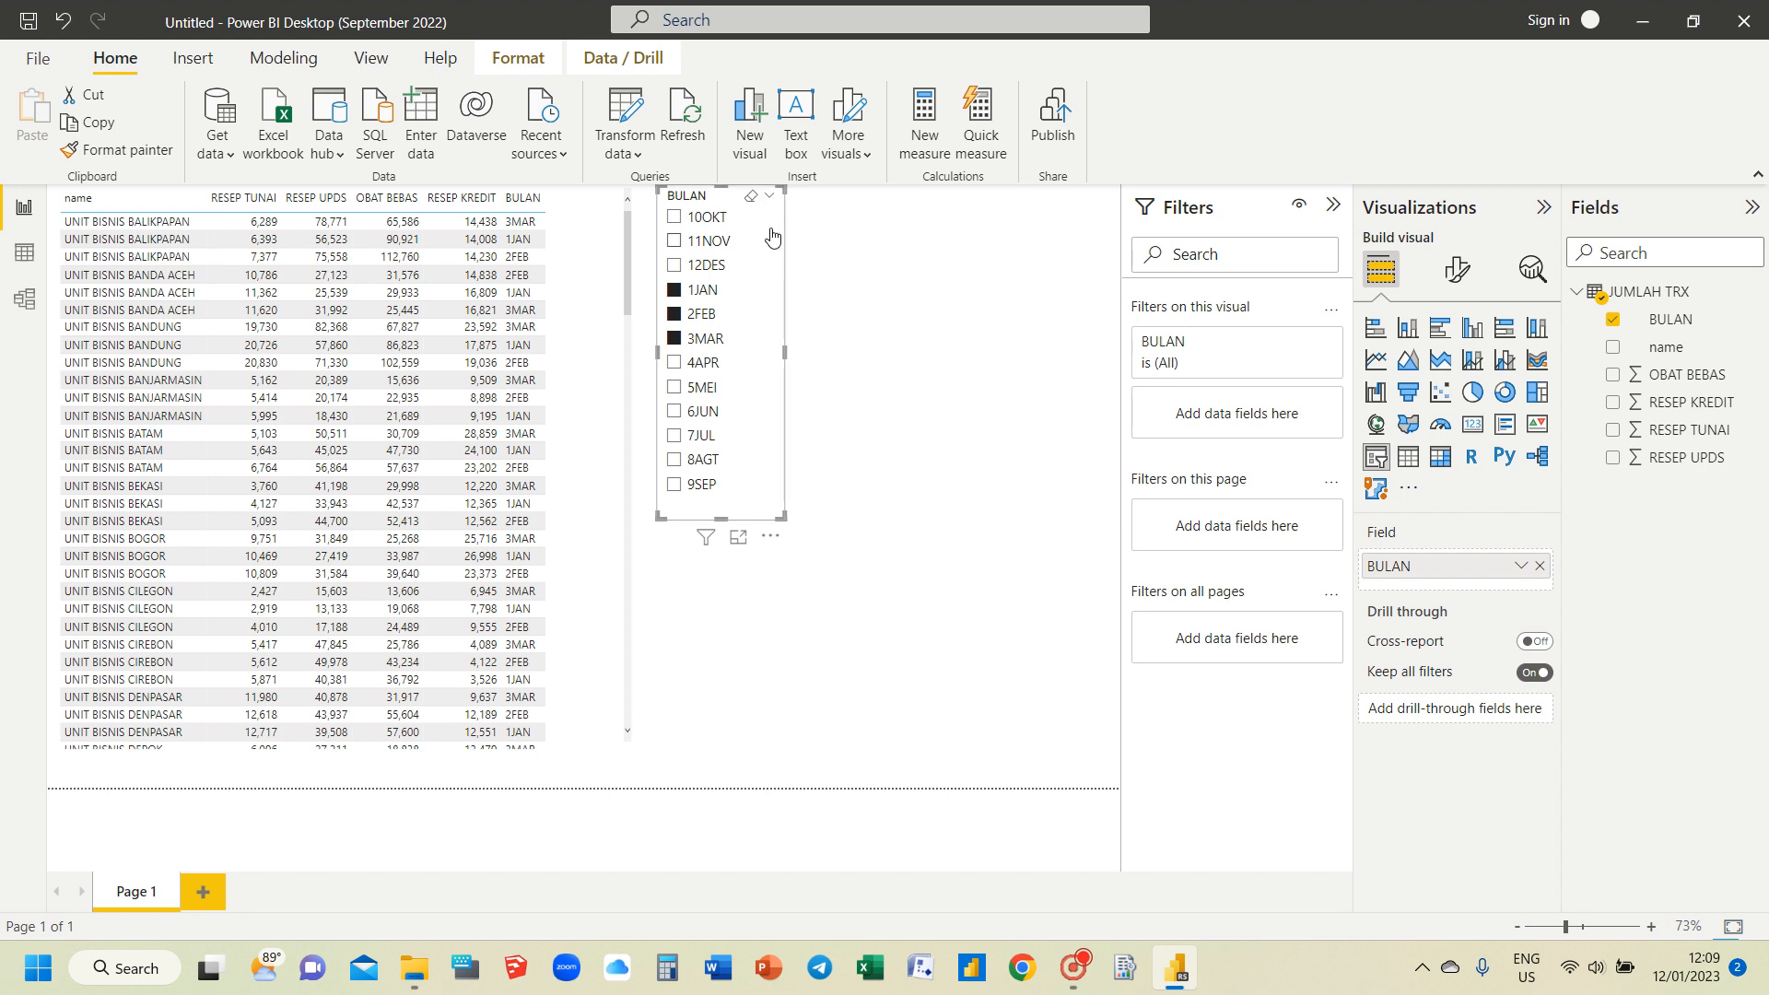
{"action": "key", "text": "Delete"}
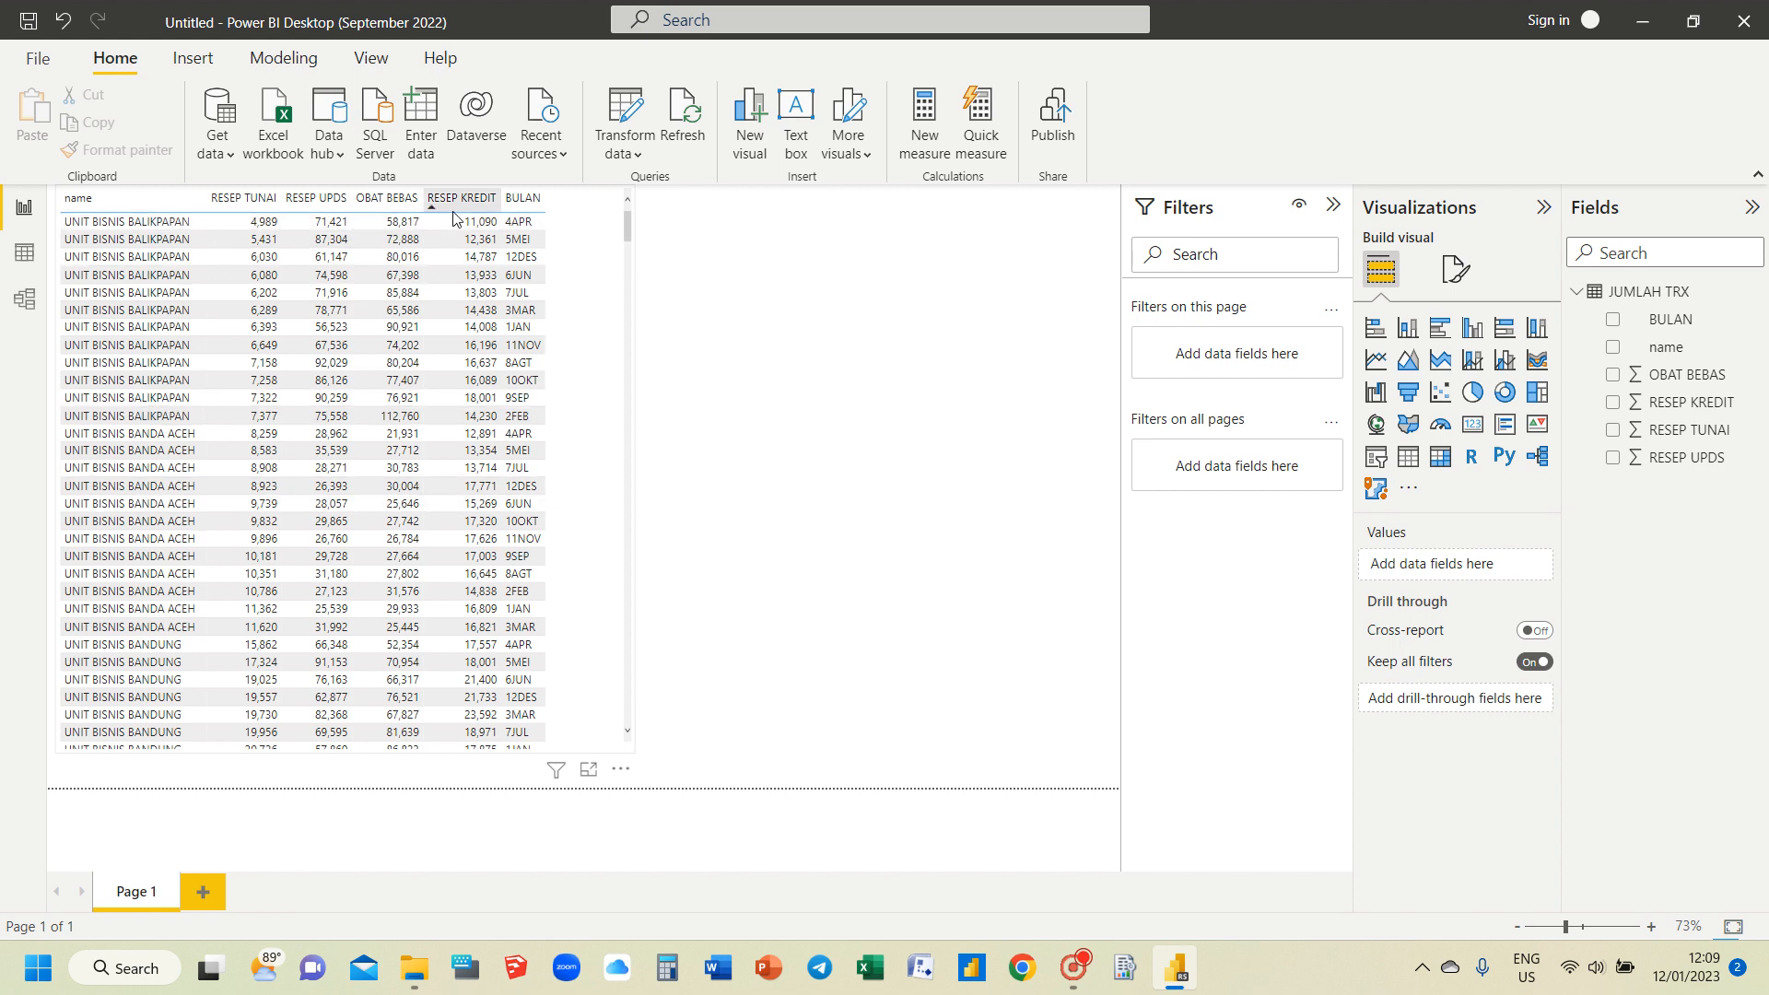
Step: Filter the table visual by BULAN to include only 1JAN, 2FEB and 3MAR, and deselect the visual
{"action": "left_click", "coordinate": [626, 227]}
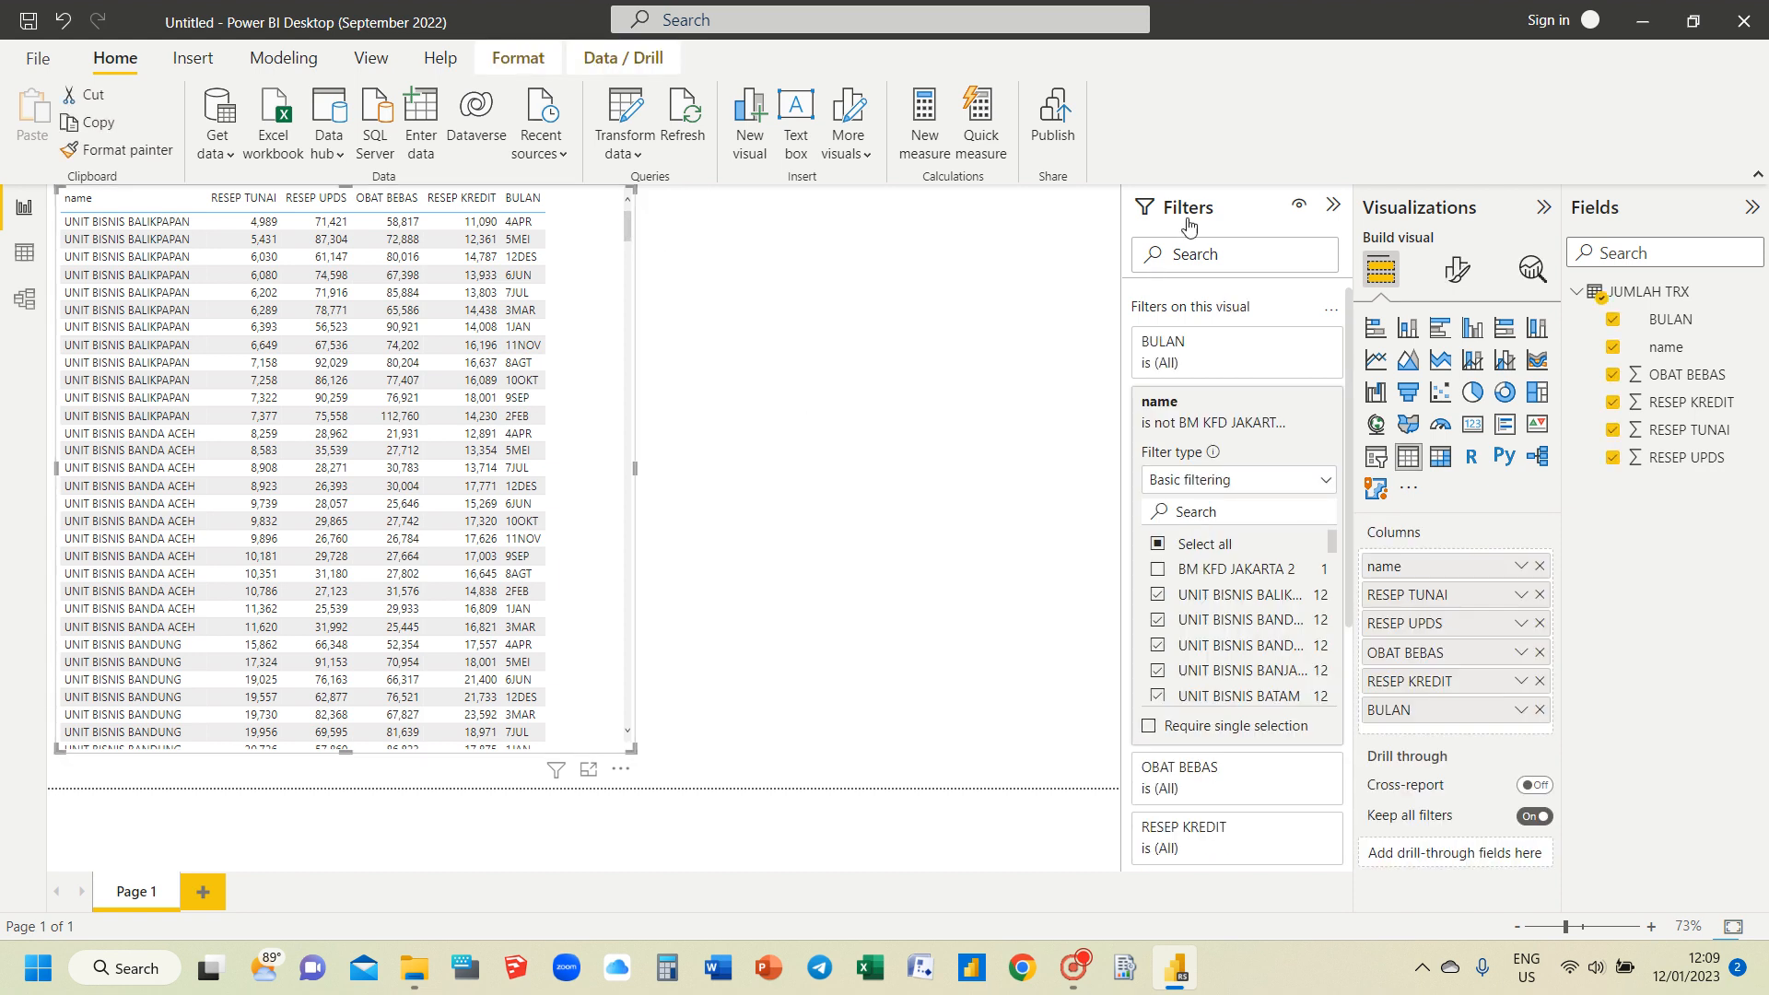
{"action": "left_click", "coordinate": [1297, 404]}
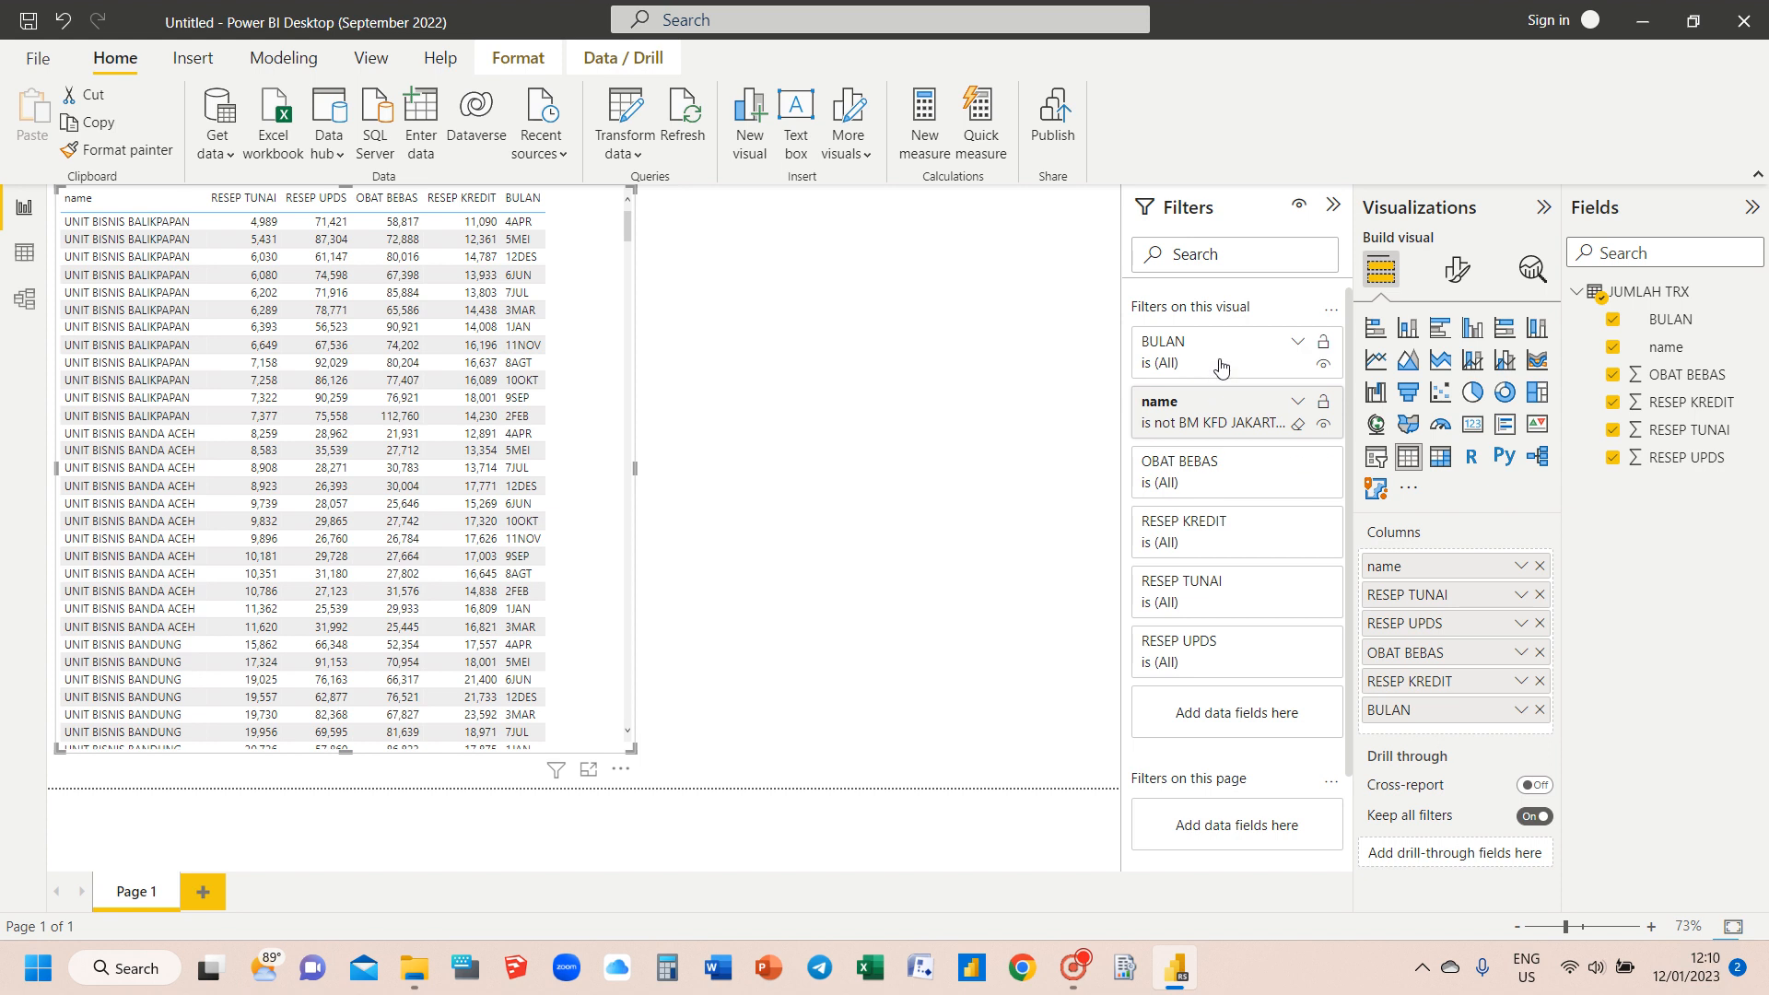
{"action": "left_click", "coordinate": [1298, 346]}
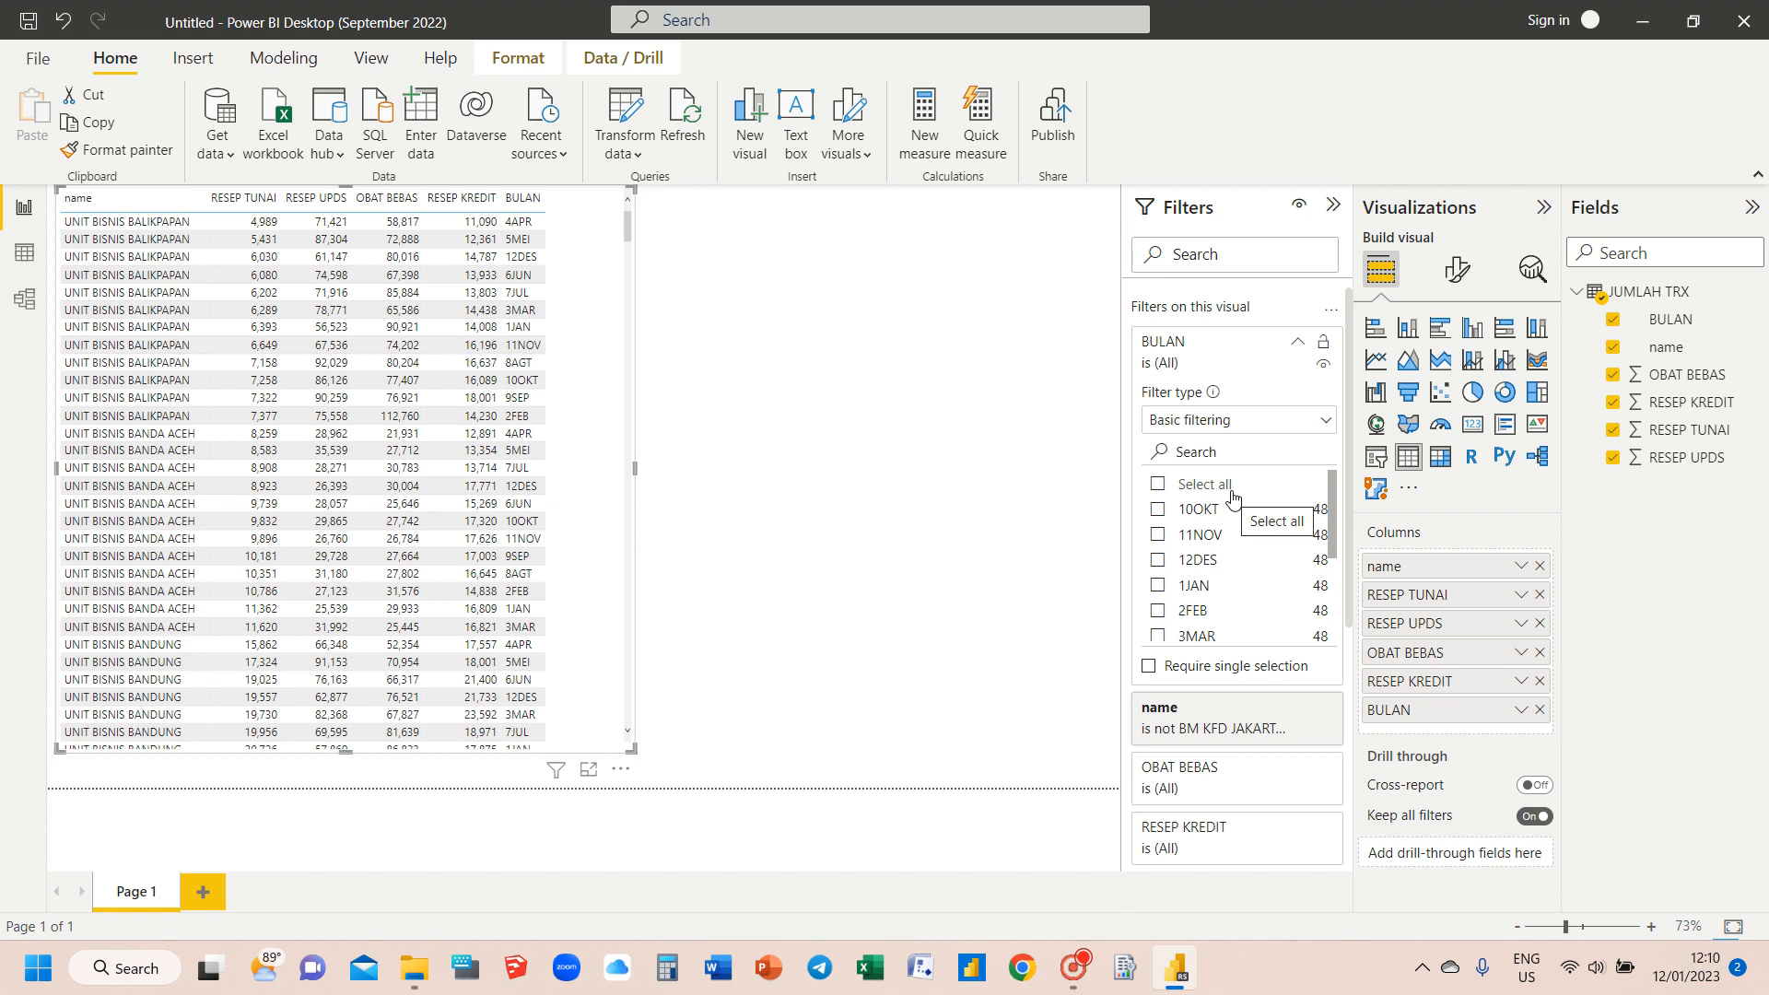
{"action": "scroll", "coordinate": [1226, 567], "scroll_direction": "down", "scroll_amount": 1}
{"action": "scroll", "coordinate": [1226, 573], "scroll_direction": "down", "scroll_amount": 3}
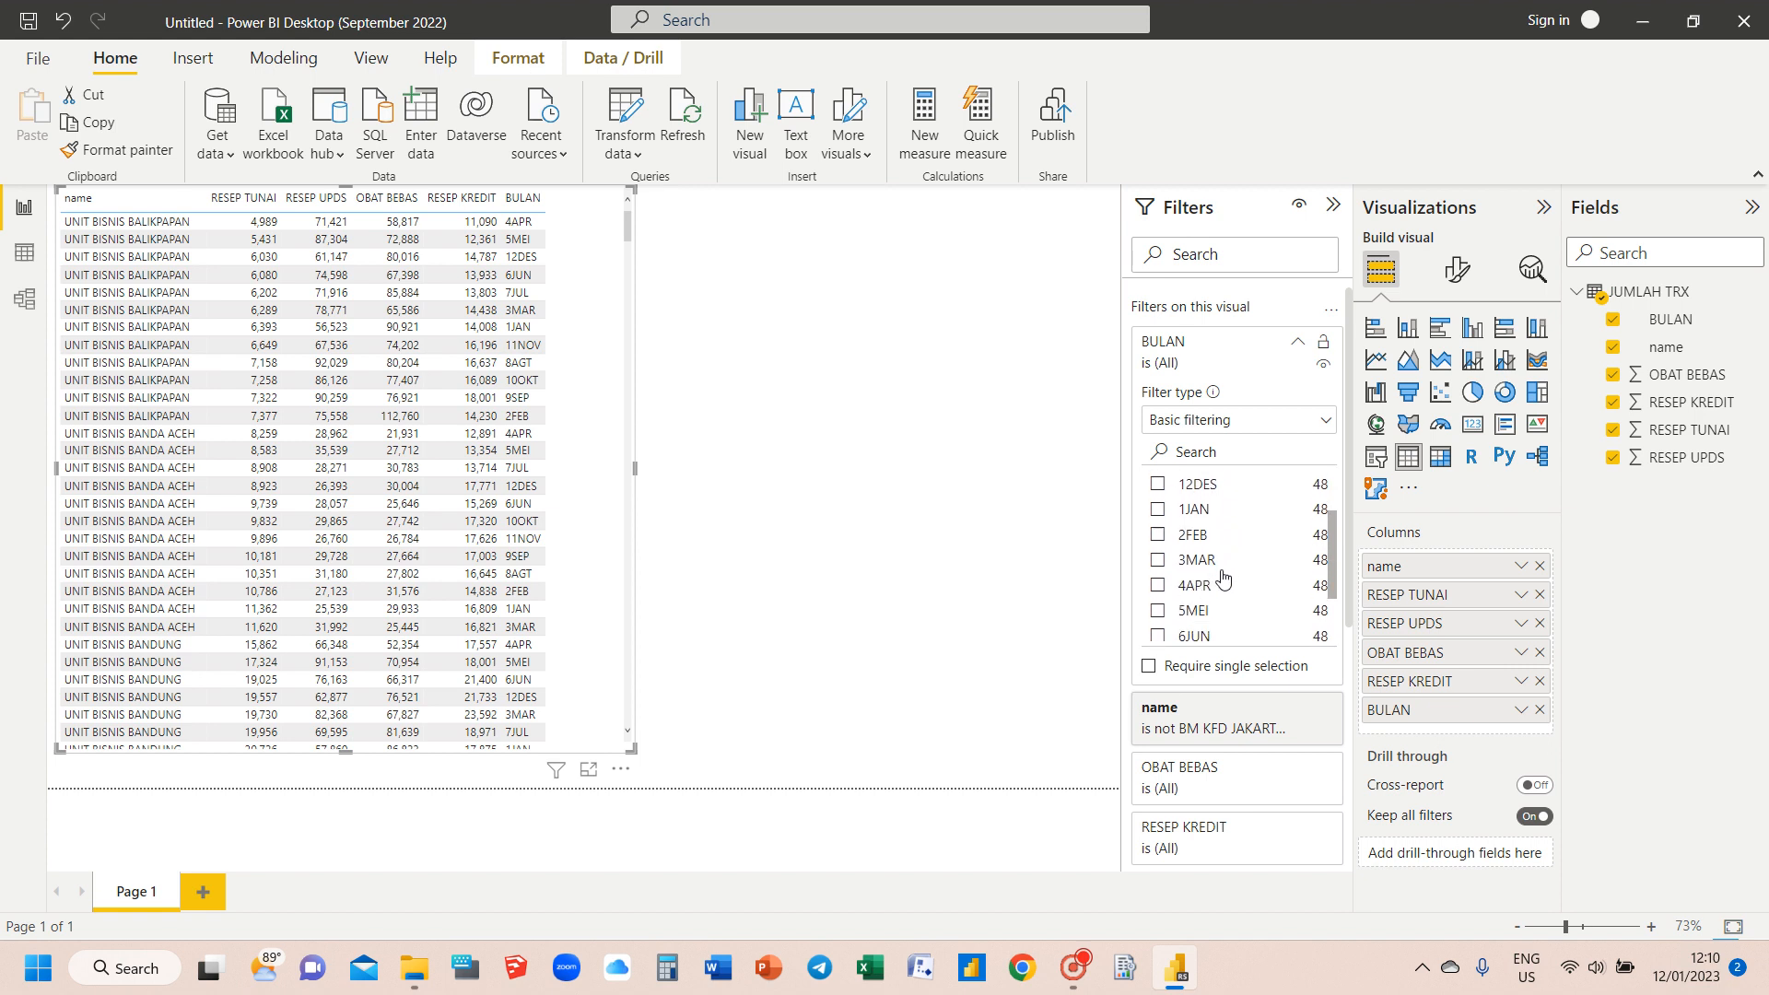
{"action": "scroll", "coordinate": [1215, 566], "scroll_direction": "up", "scroll_amount": 1}
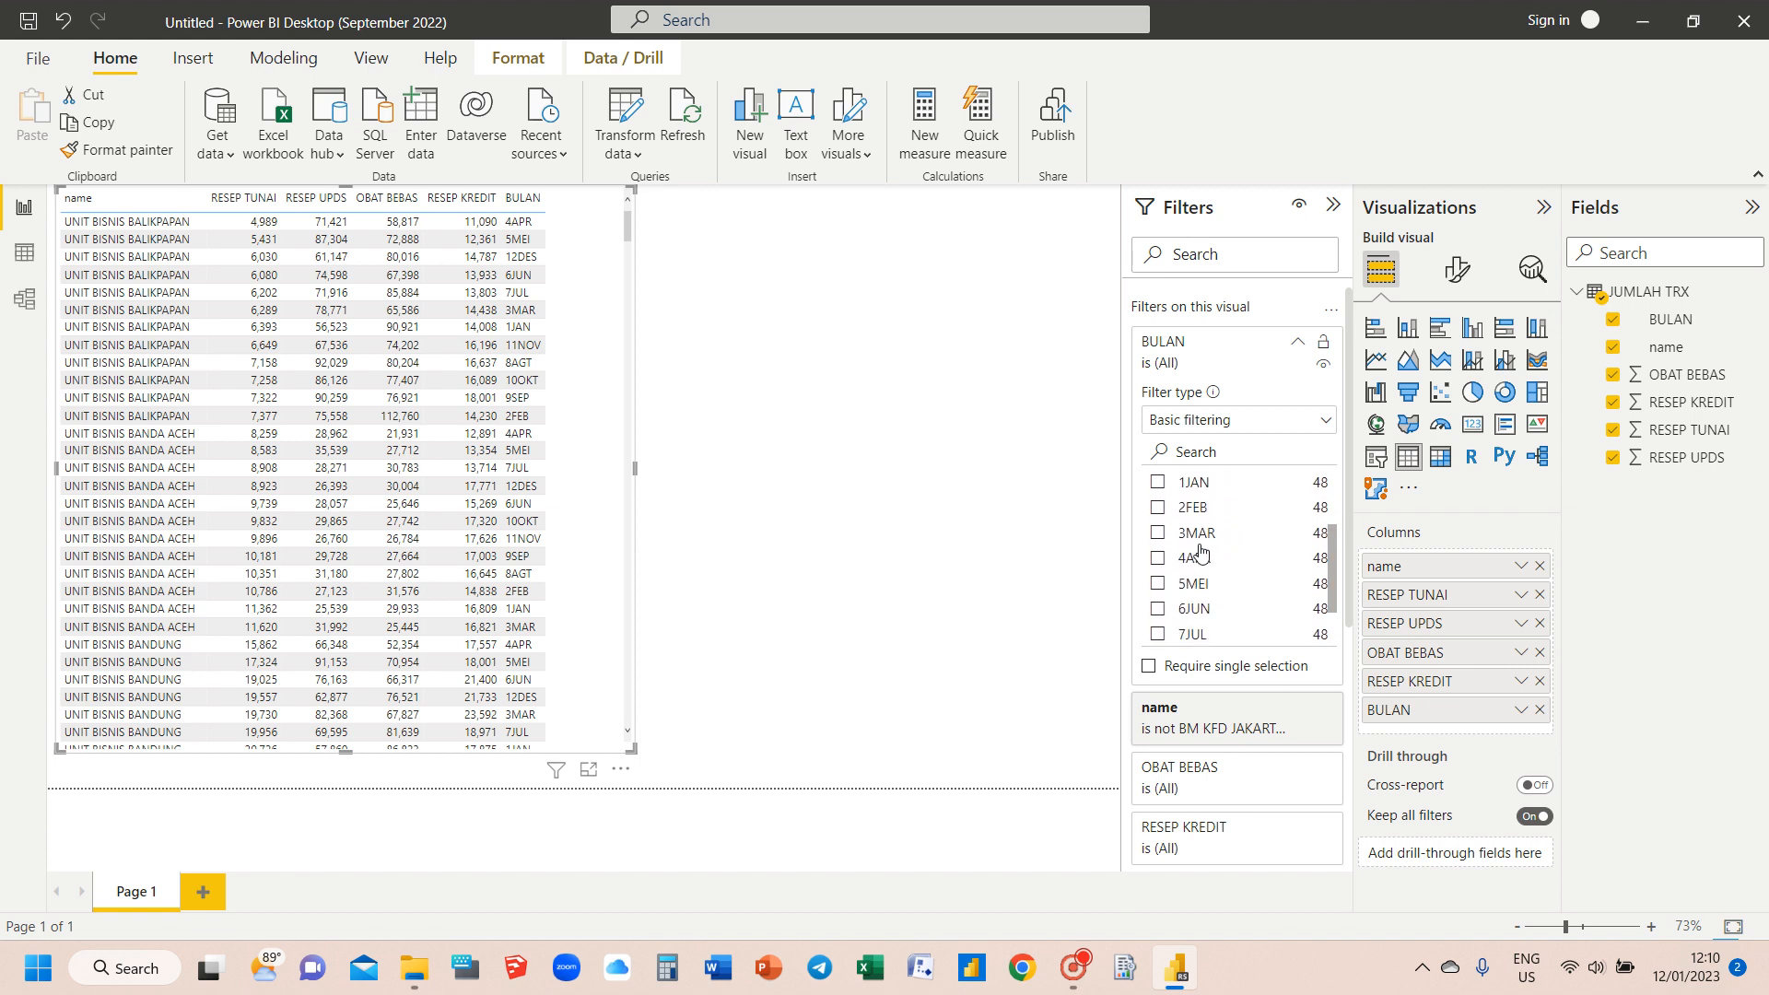
{"action": "left_click", "coordinate": [1158, 482]}
{"action": "left_click", "coordinate": [1159, 510]}
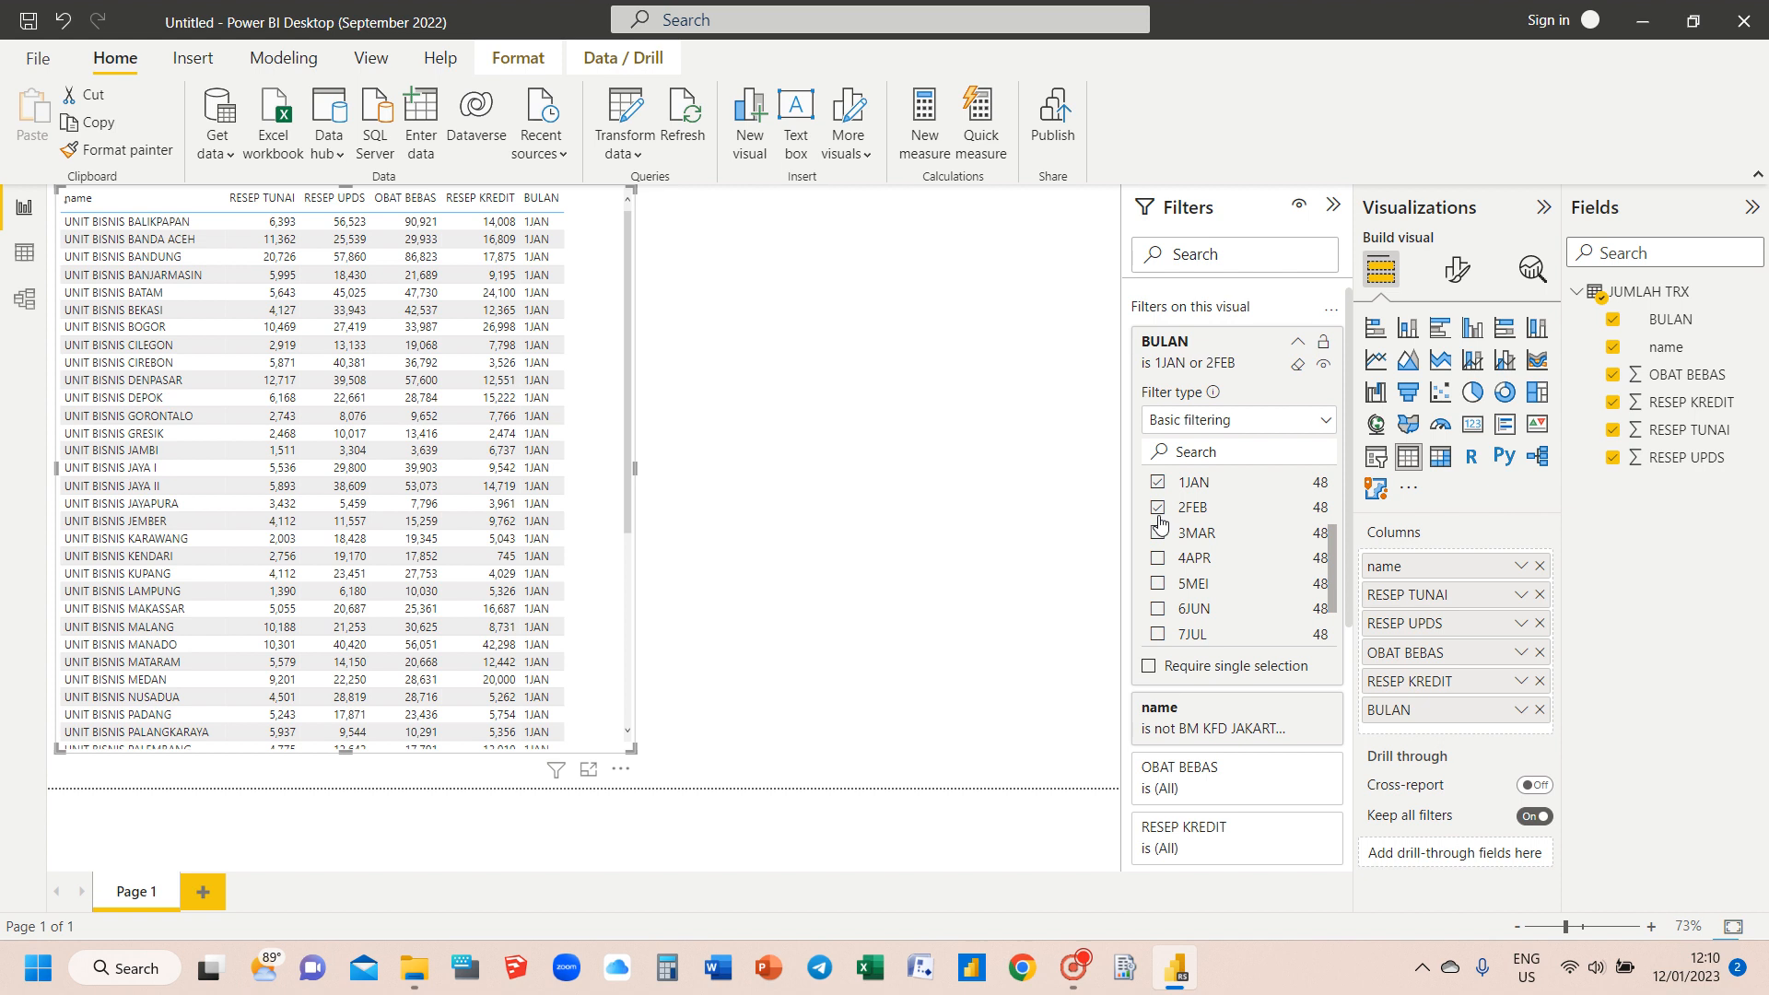
{"action": "left_click", "coordinate": [1159, 534]}
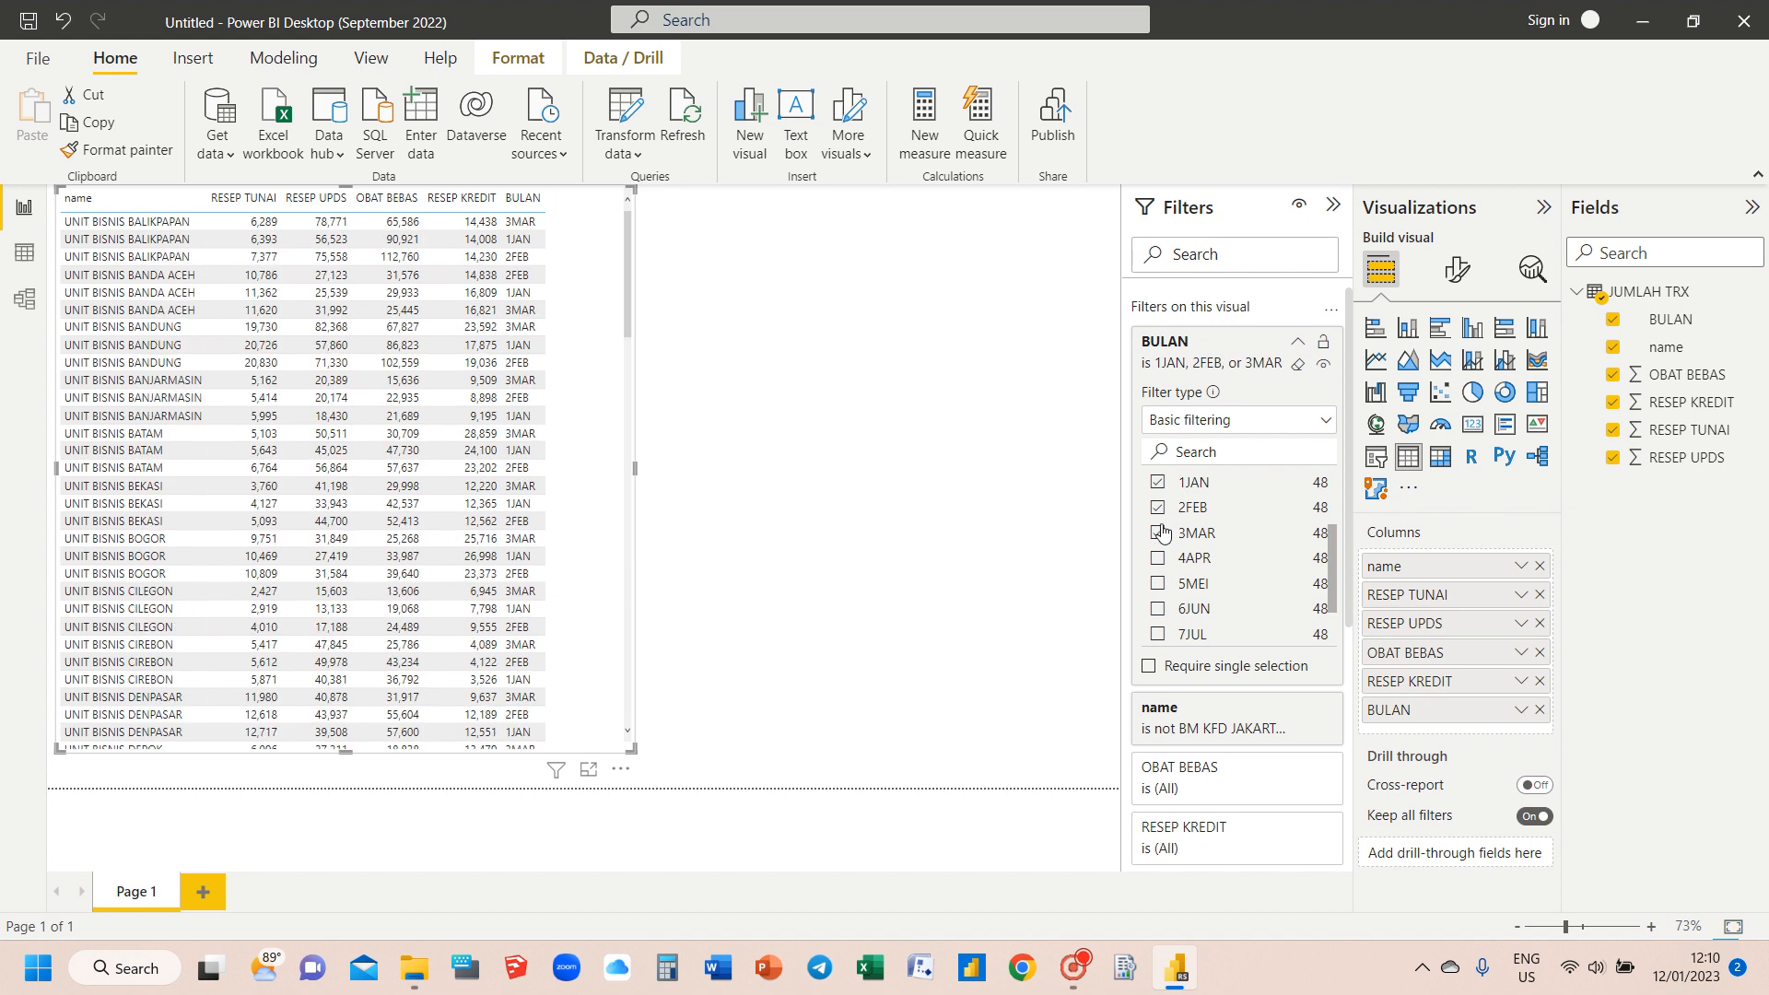
{"action": "left_click", "coordinate": [801, 337]}
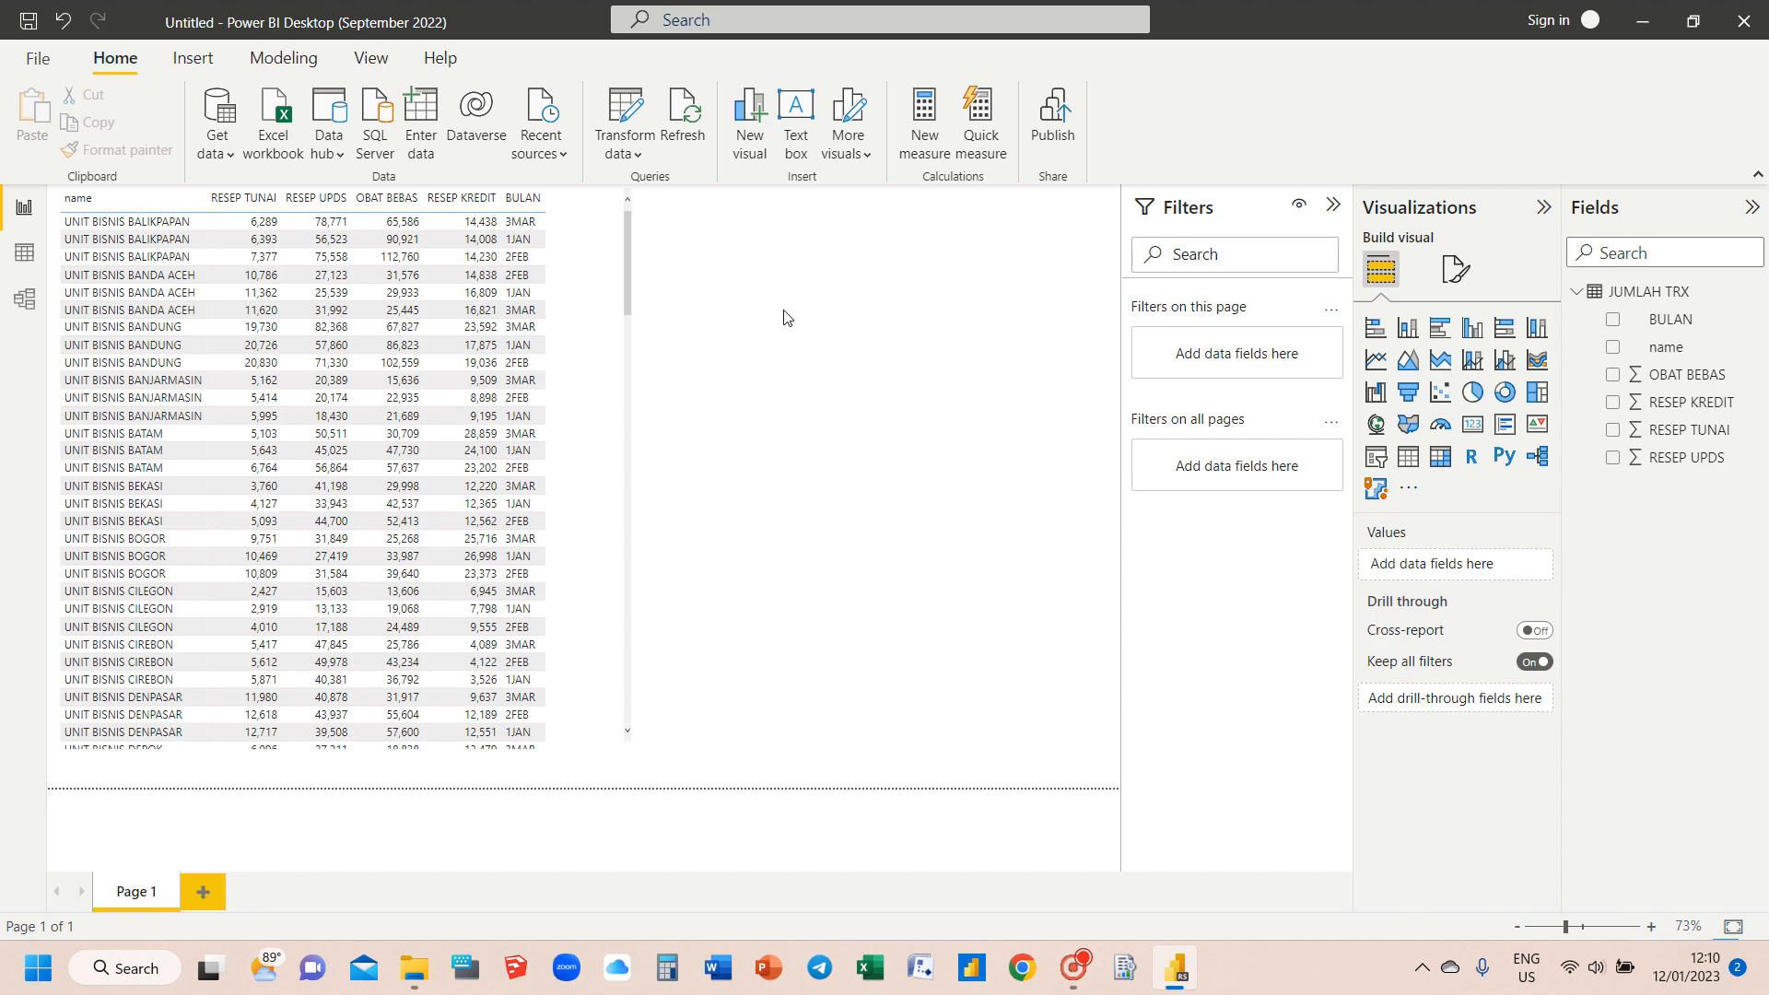
Step: Collapse the table visual's BULAN filter card and review the filters applied to the visual
{"action": "left_click", "coordinate": [627, 235]}
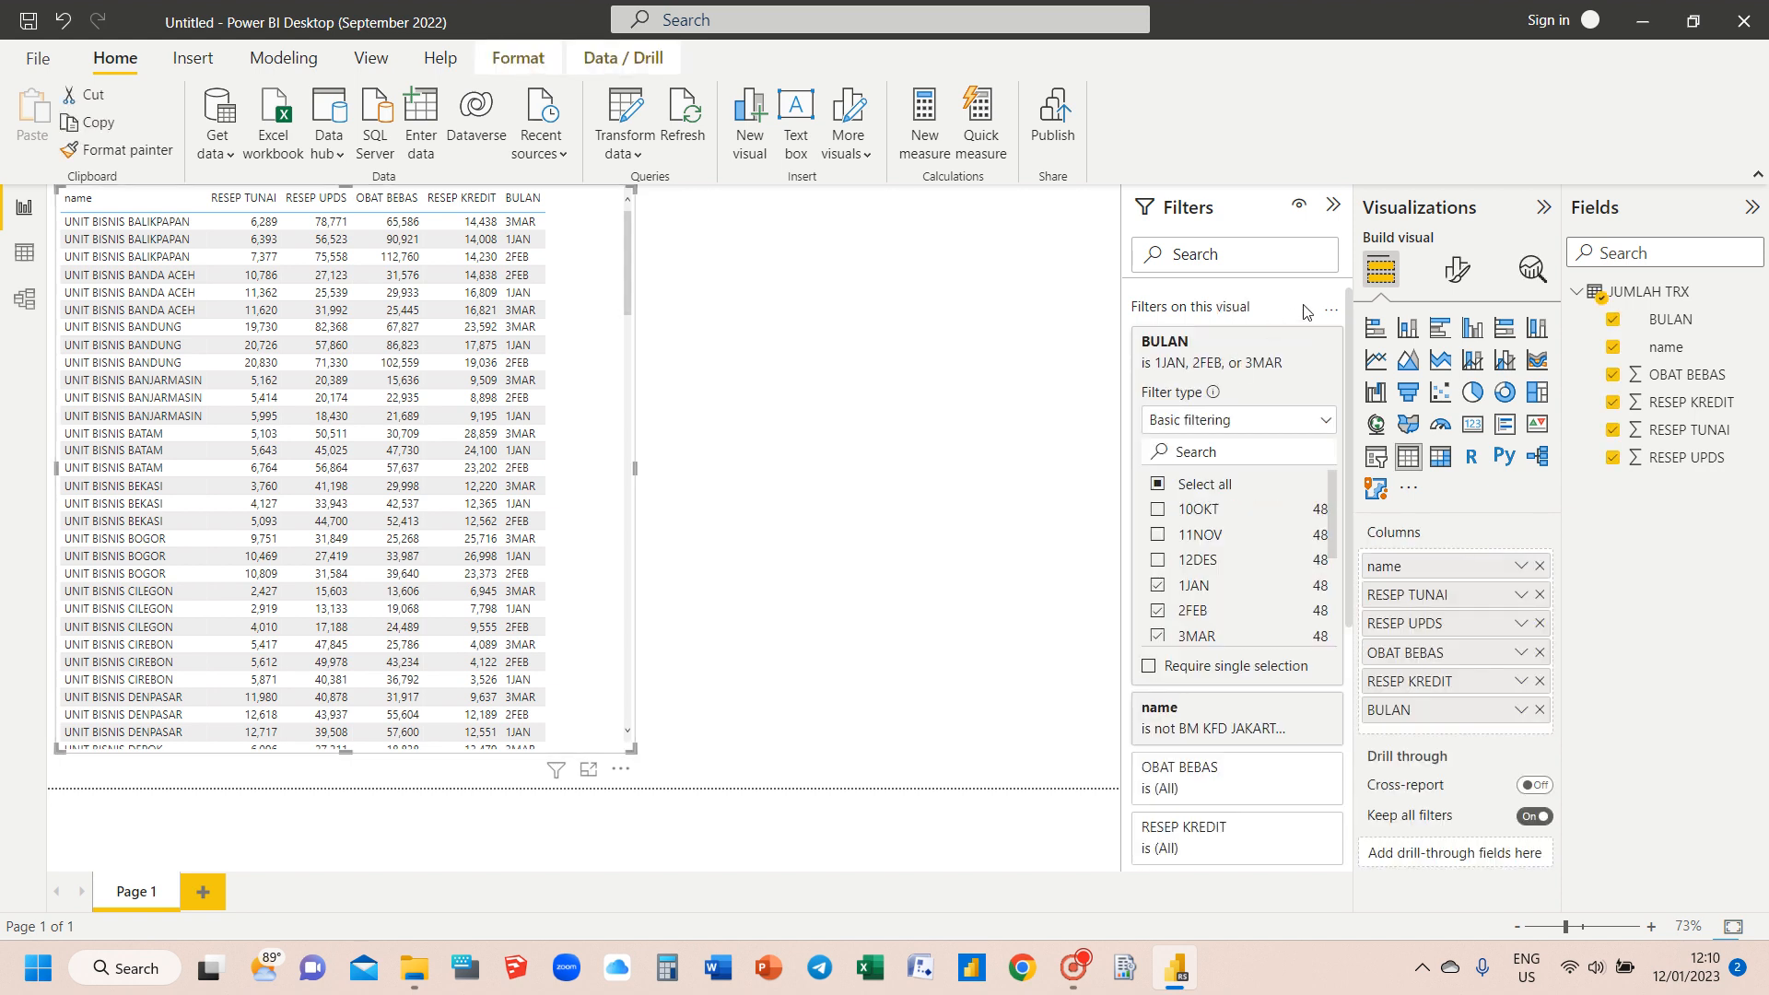
{"action": "left_click", "coordinate": [1297, 342]}
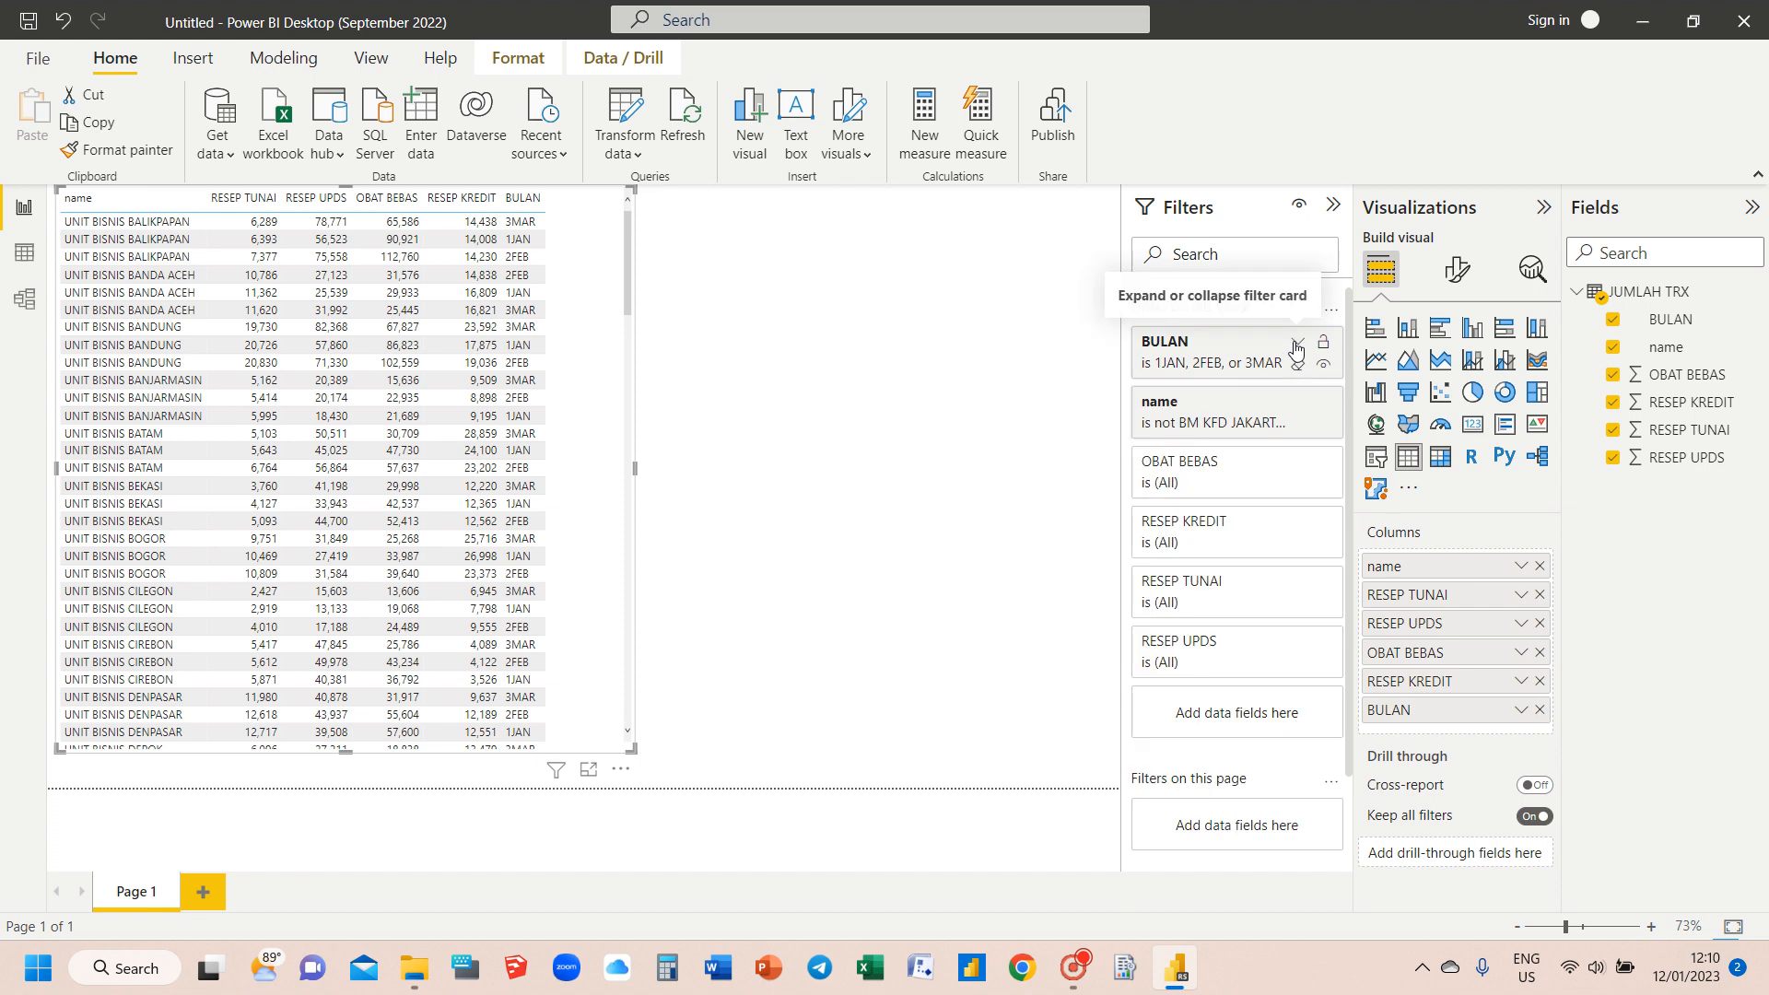
{"action": "left_click", "coordinate": [781, 306]}
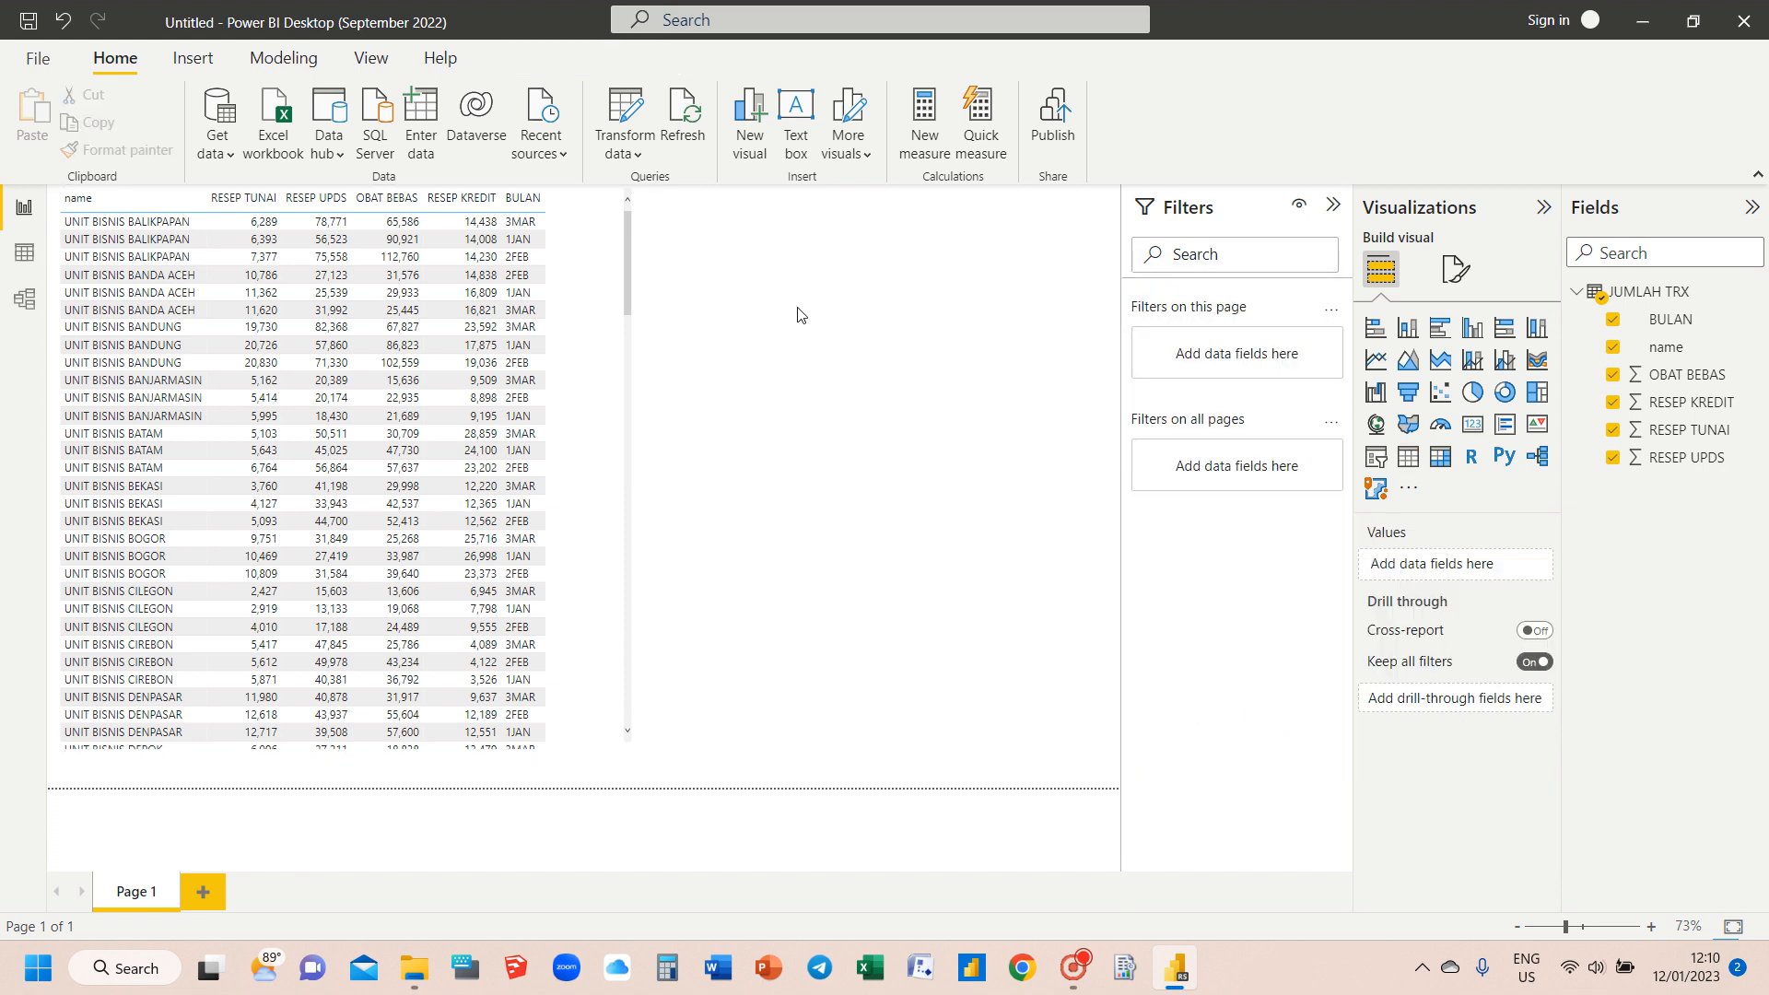
{"action": "left_click", "coordinate": [627, 242]}
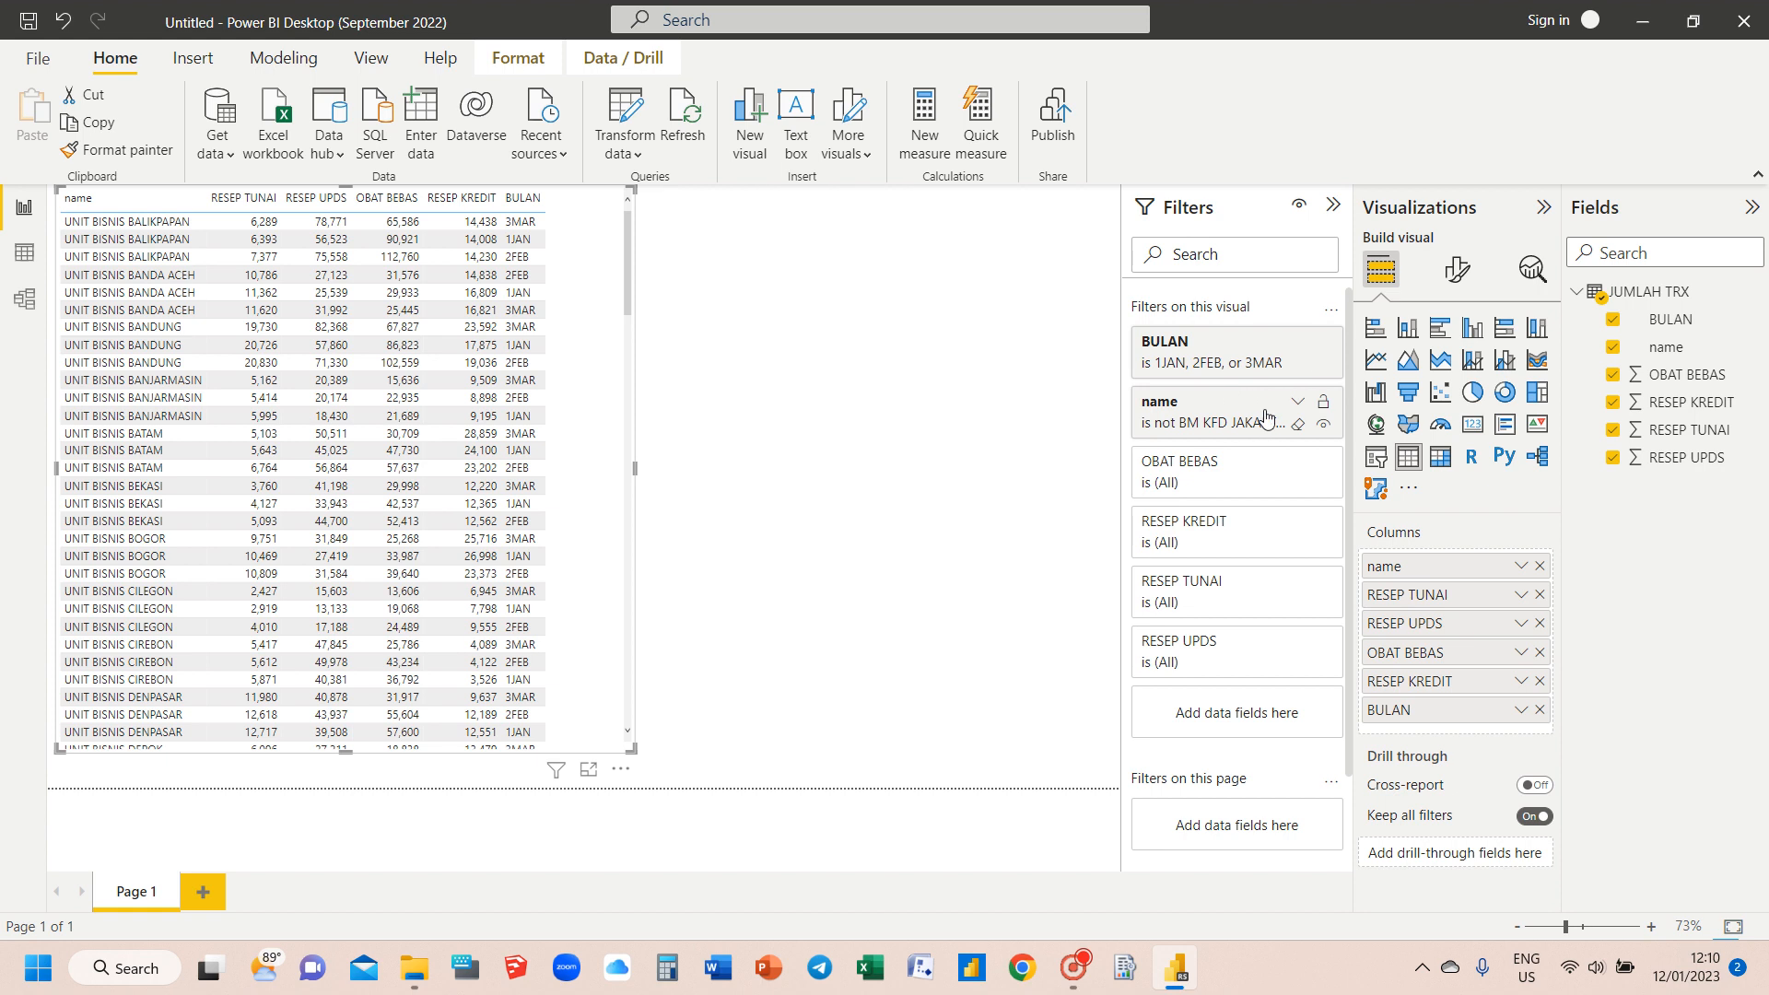
{"action": "left_click", "coordinate": [798, 273]}
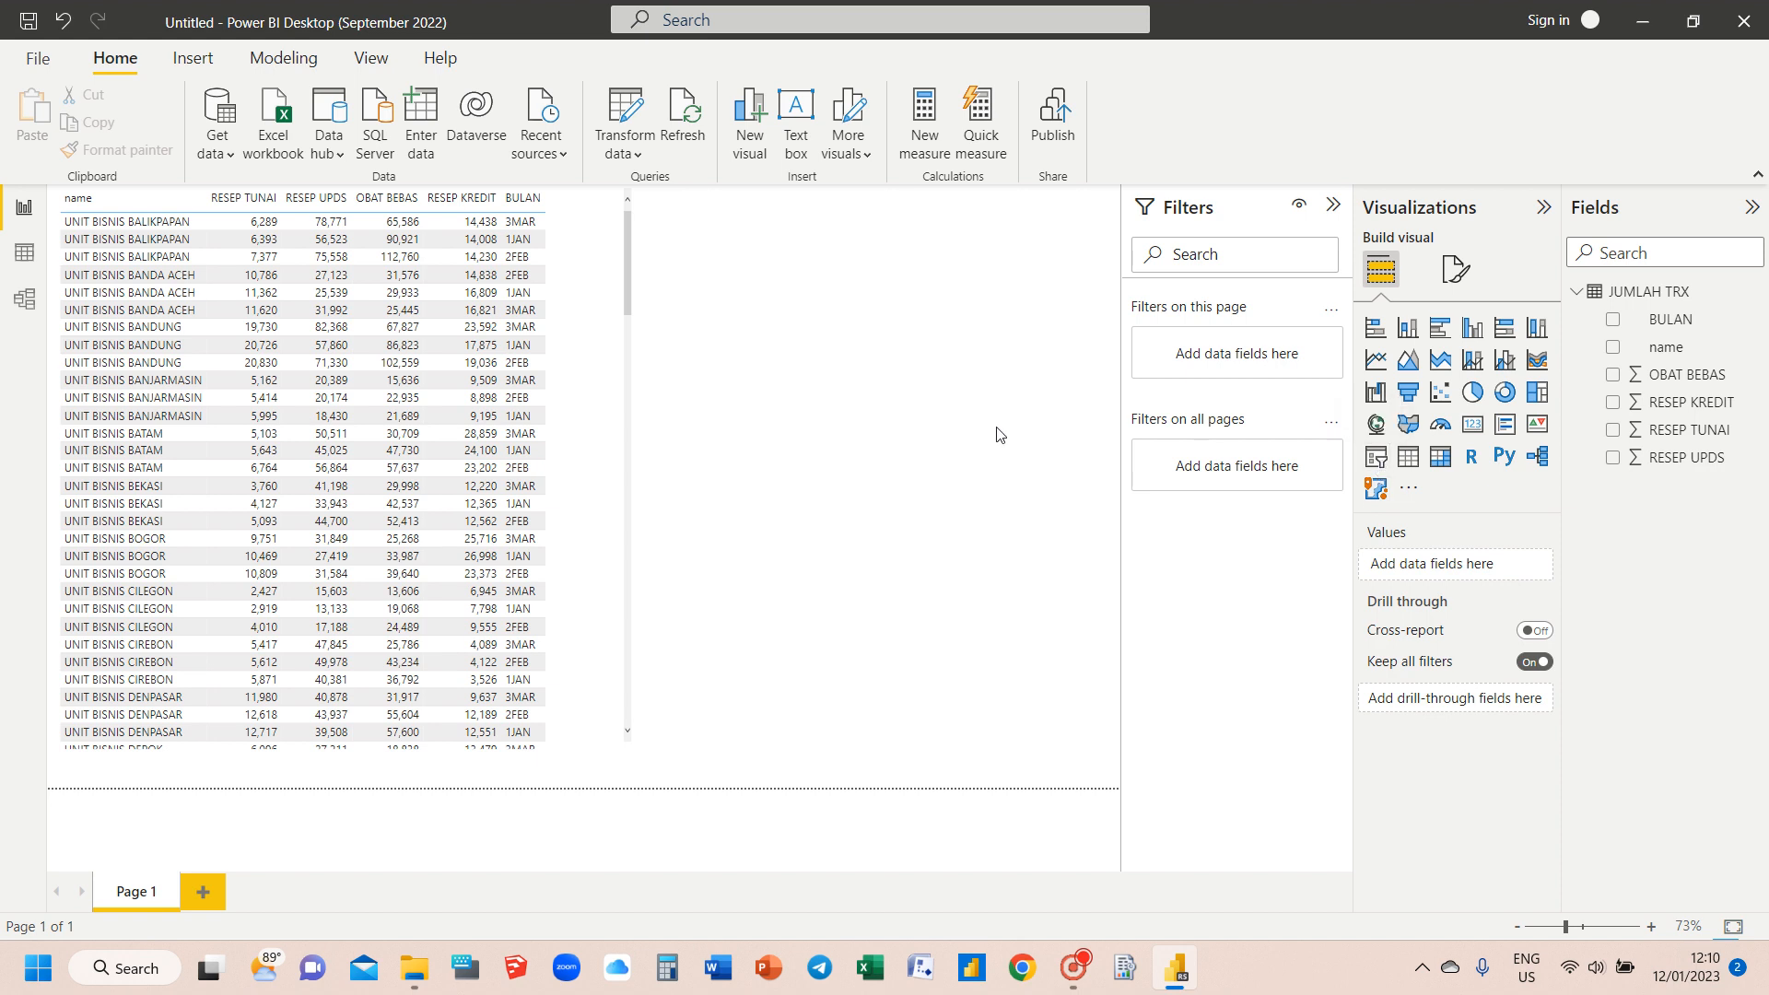
Step: Add a narrowed slicer with the BULAN field beside the table and select 10OKT in it
{"action": "left_click", "coordinate": [1375, 456]}
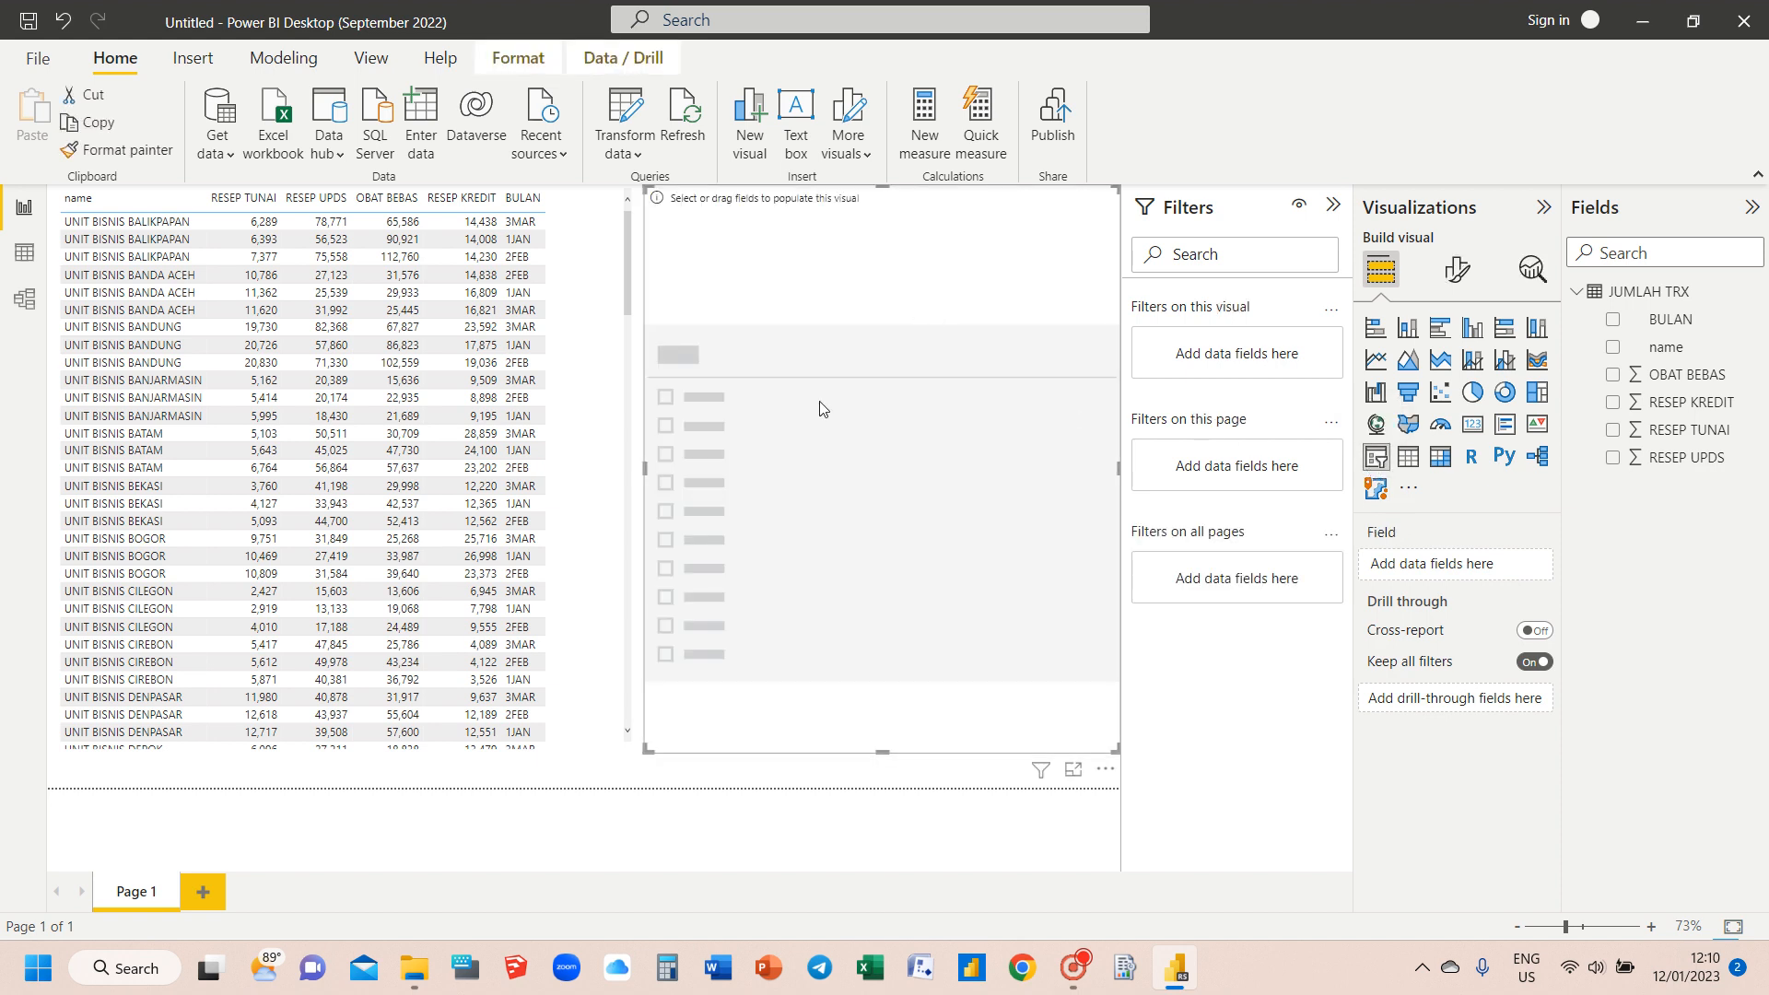
{"action": "left_click_drag", "start_coordinate": [645, 468], "coordinate": [834, 468]}
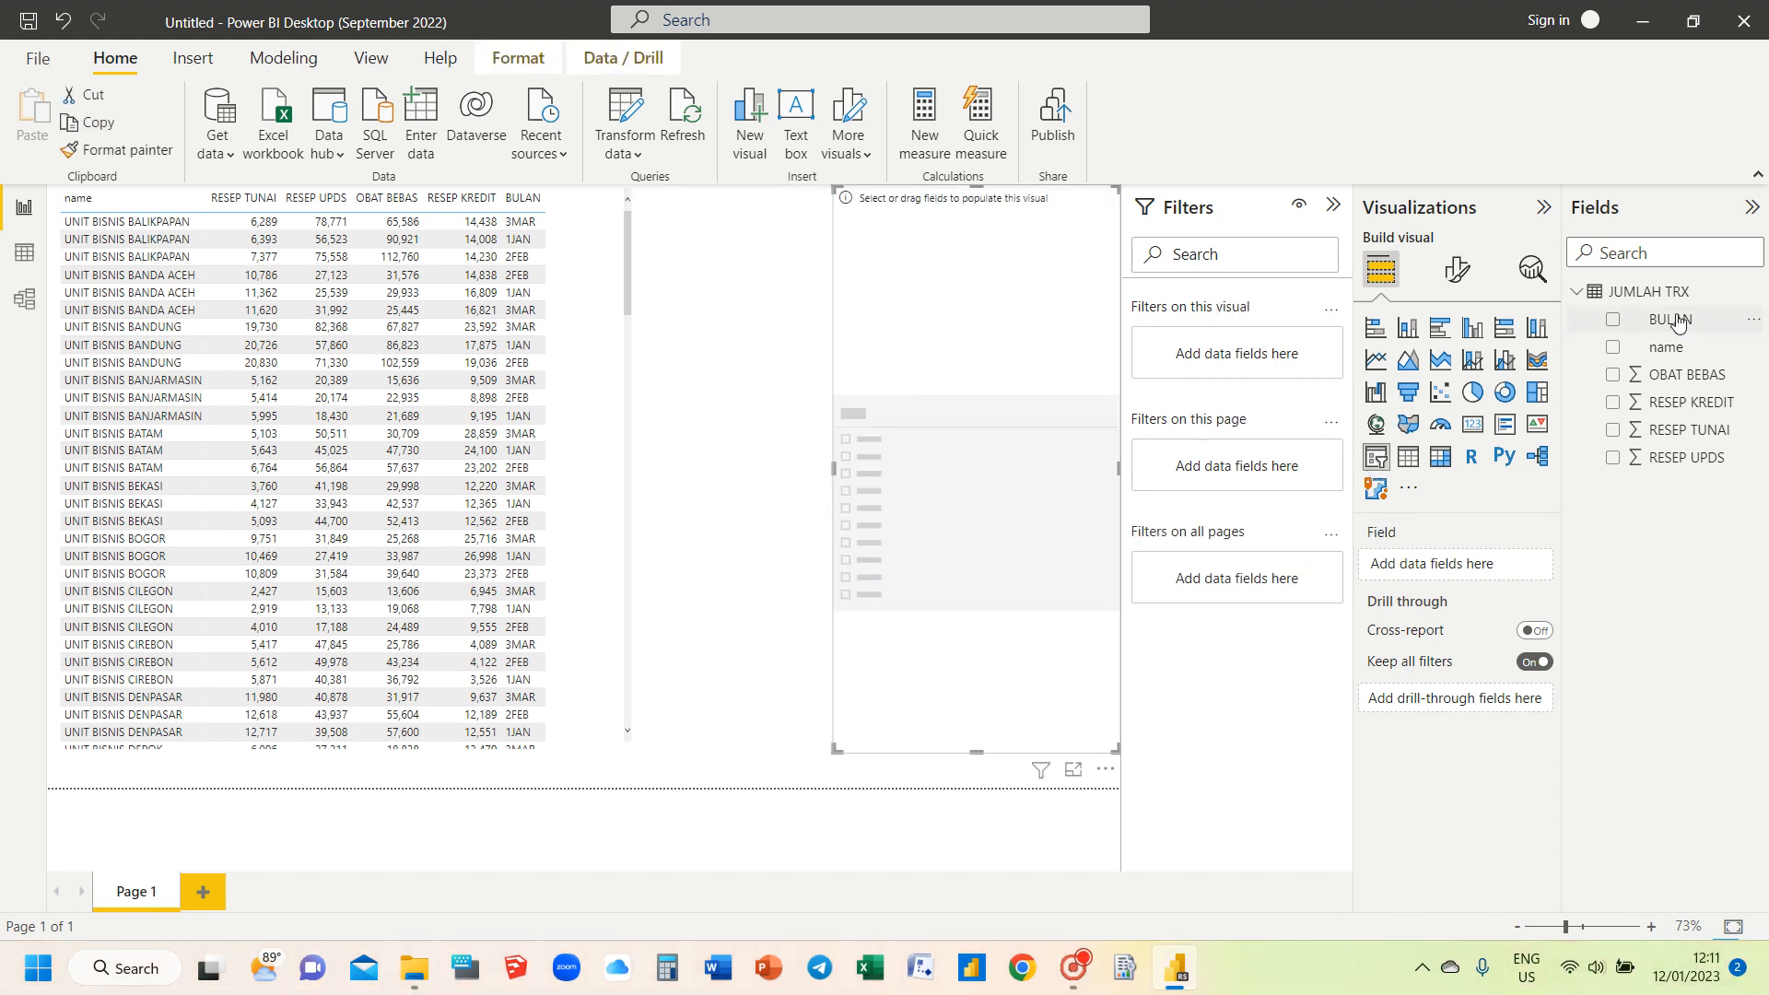
{"action": "left_click_drag", "start_coordinate": [1686, 322], "coordinate": [1488, 566]}
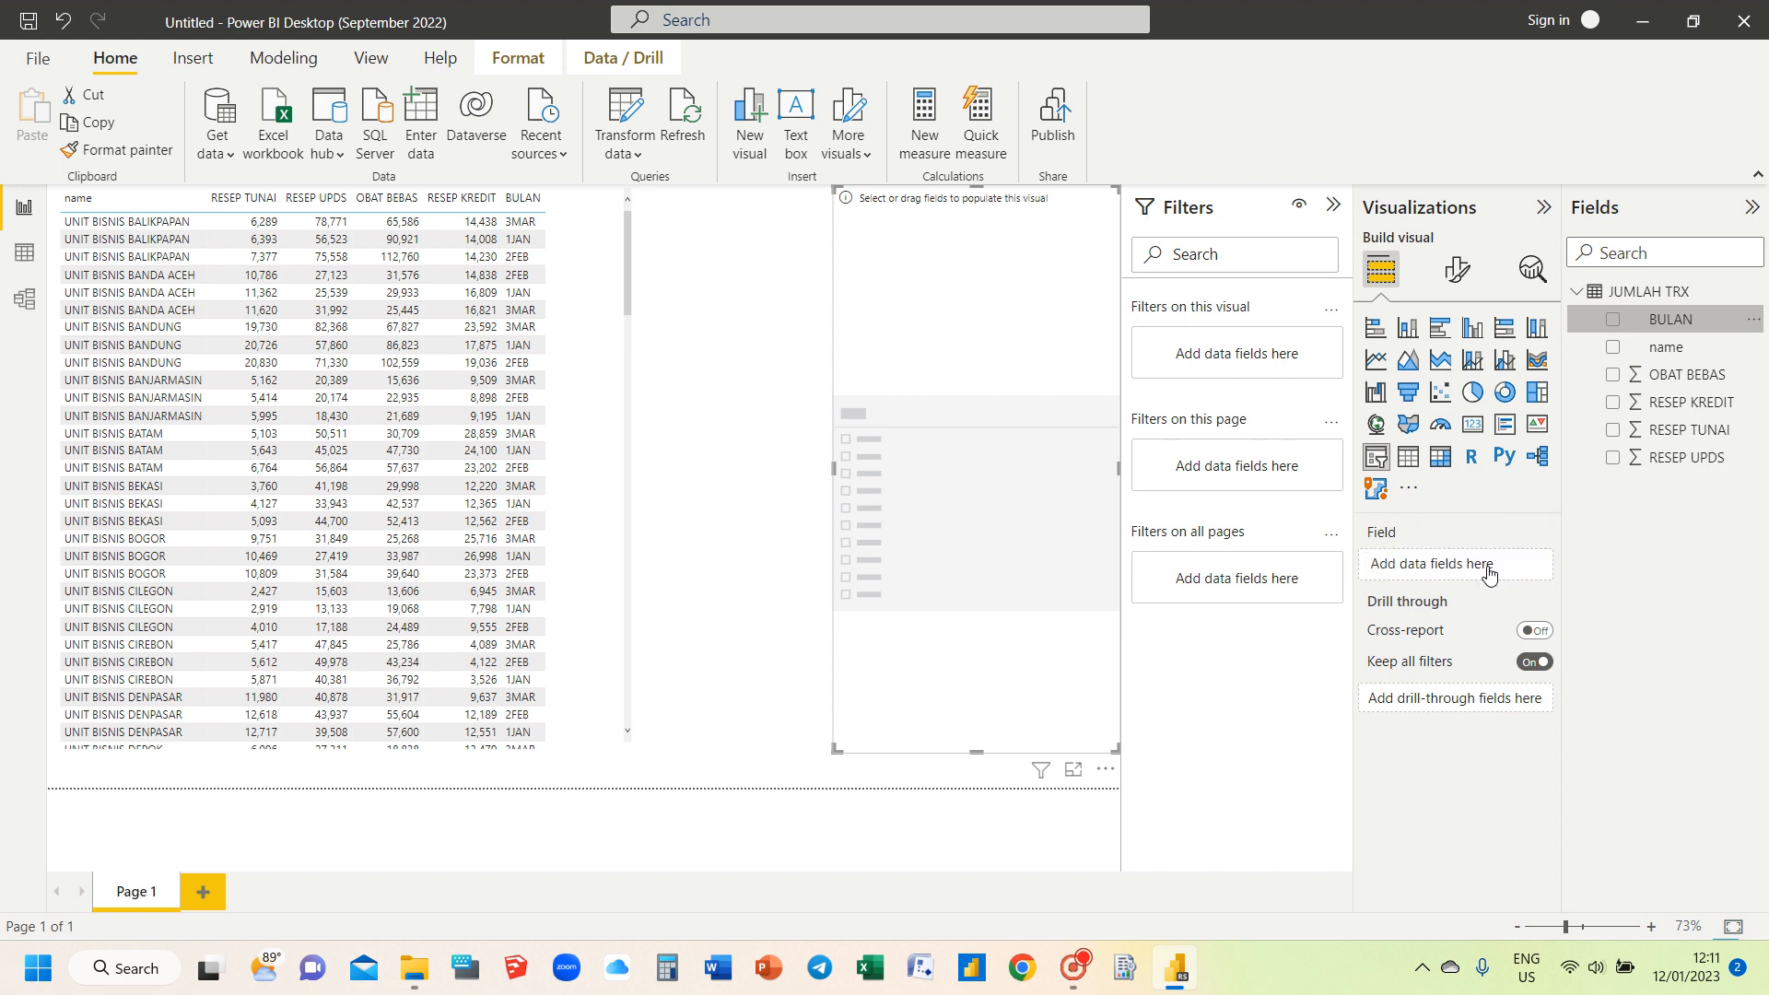
{"action": "left_click", "coordinate": [687, 308]}
{"action": "left_click", "coordinate": [855, 219]}
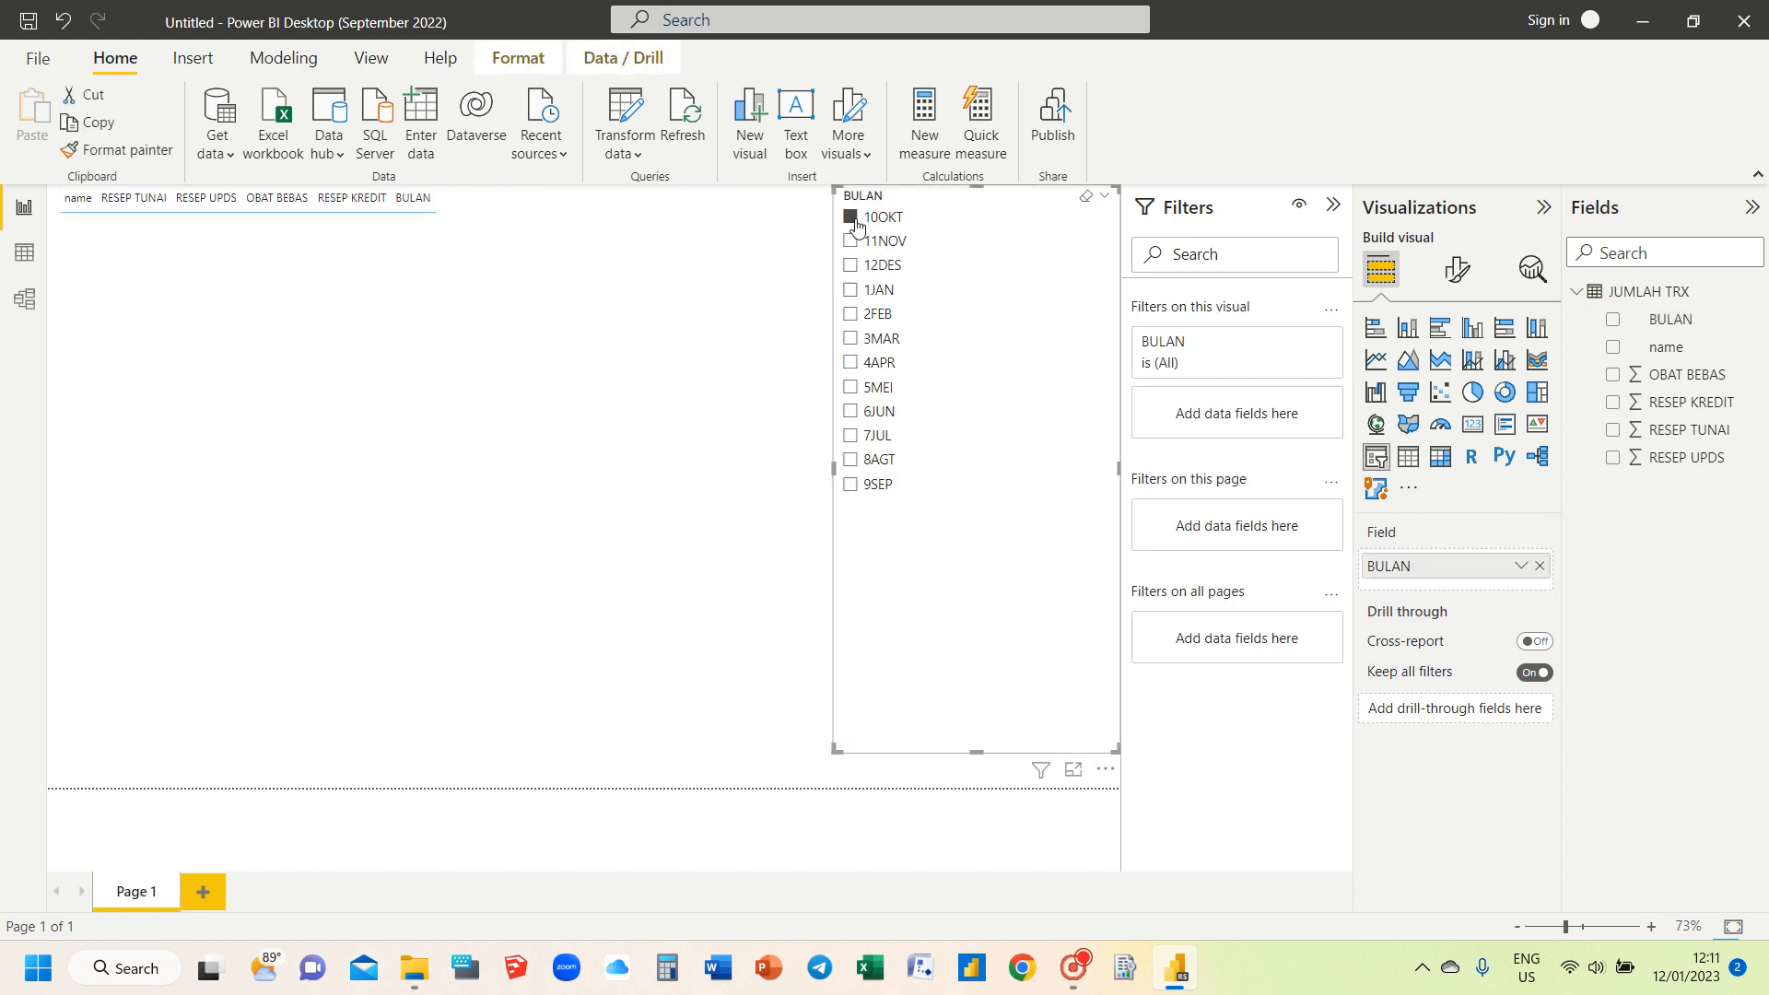
Step: Clear the 10OKT selection in the BULAN slicer
{"action": "left_click", "coordinate": [852, 219]}
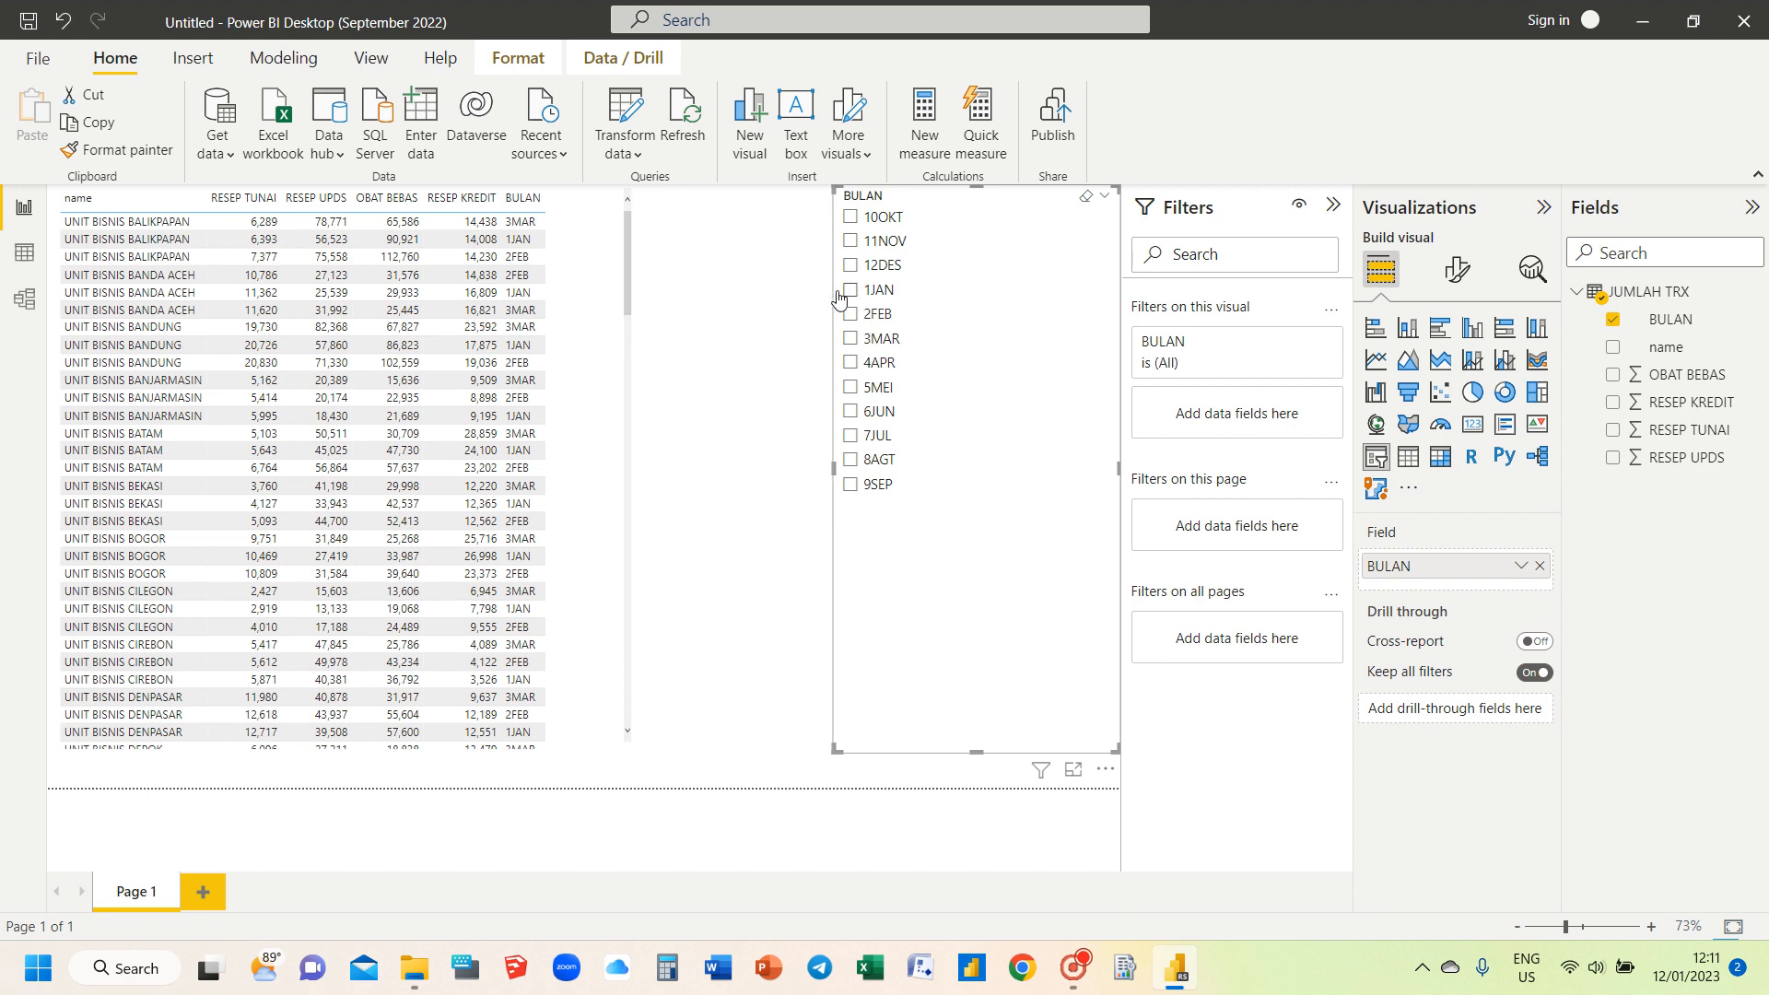
{"action": "left_click", "coordinate": [739, 297]}
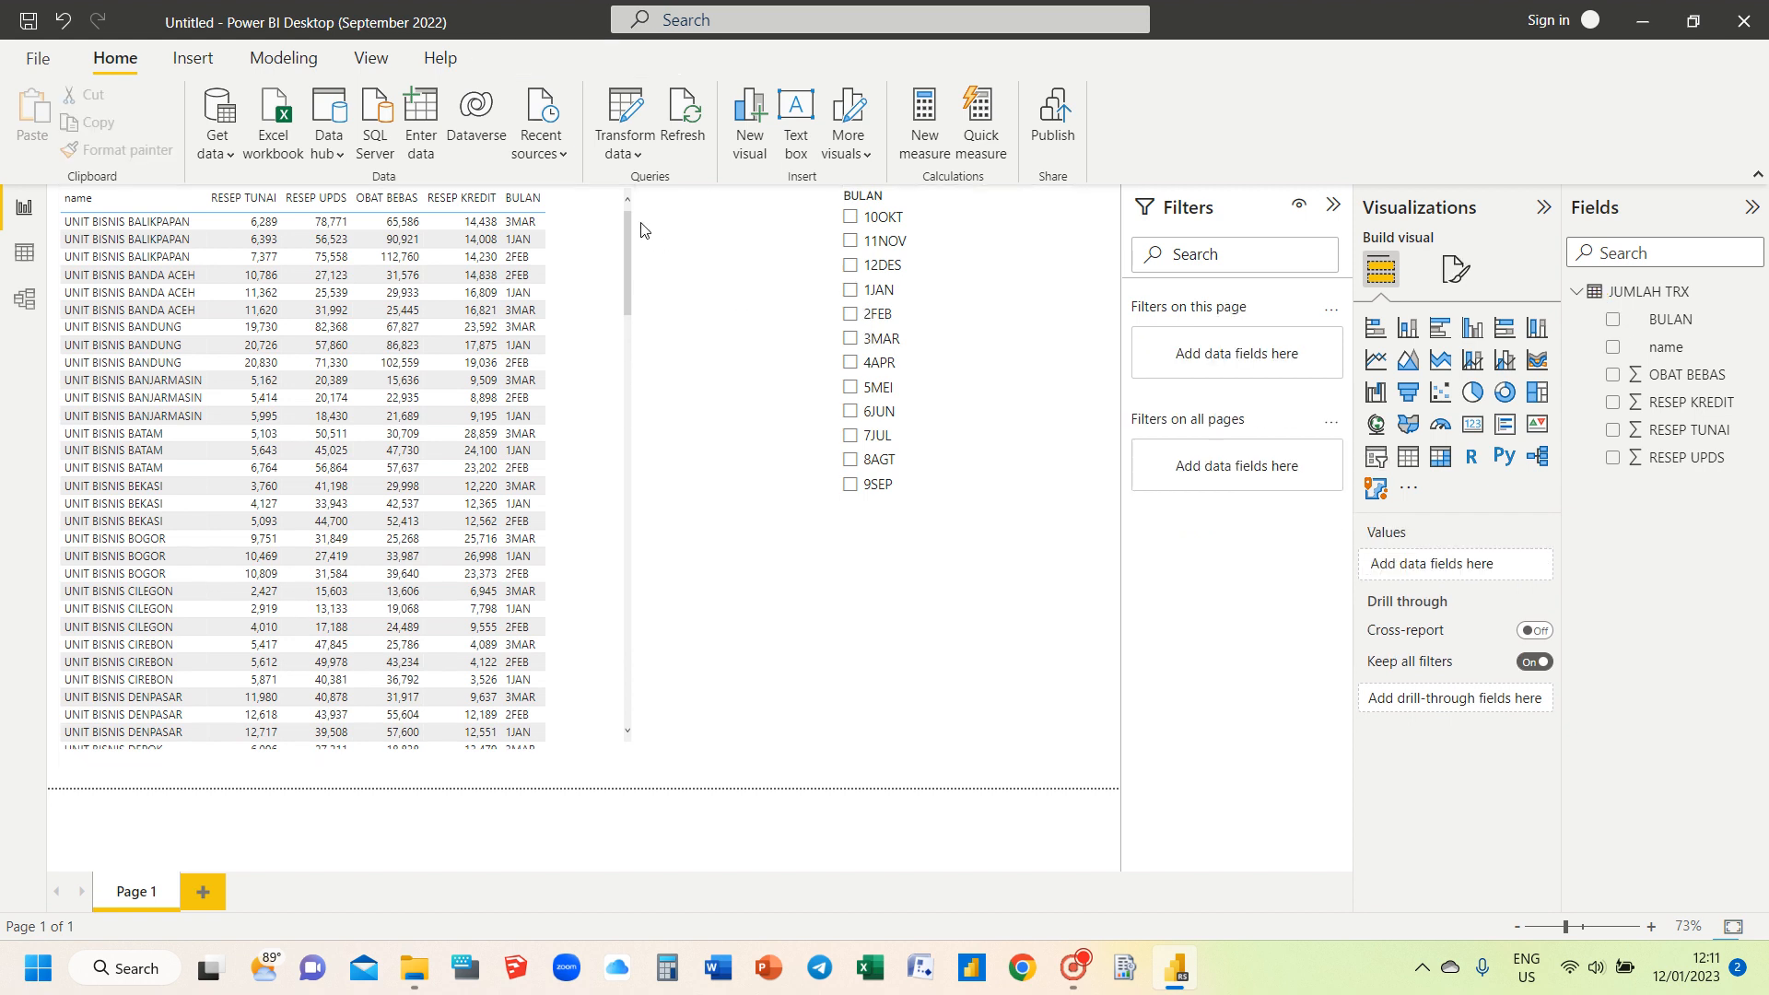
{"action": "left_click", "coordinate": [927, 202]}
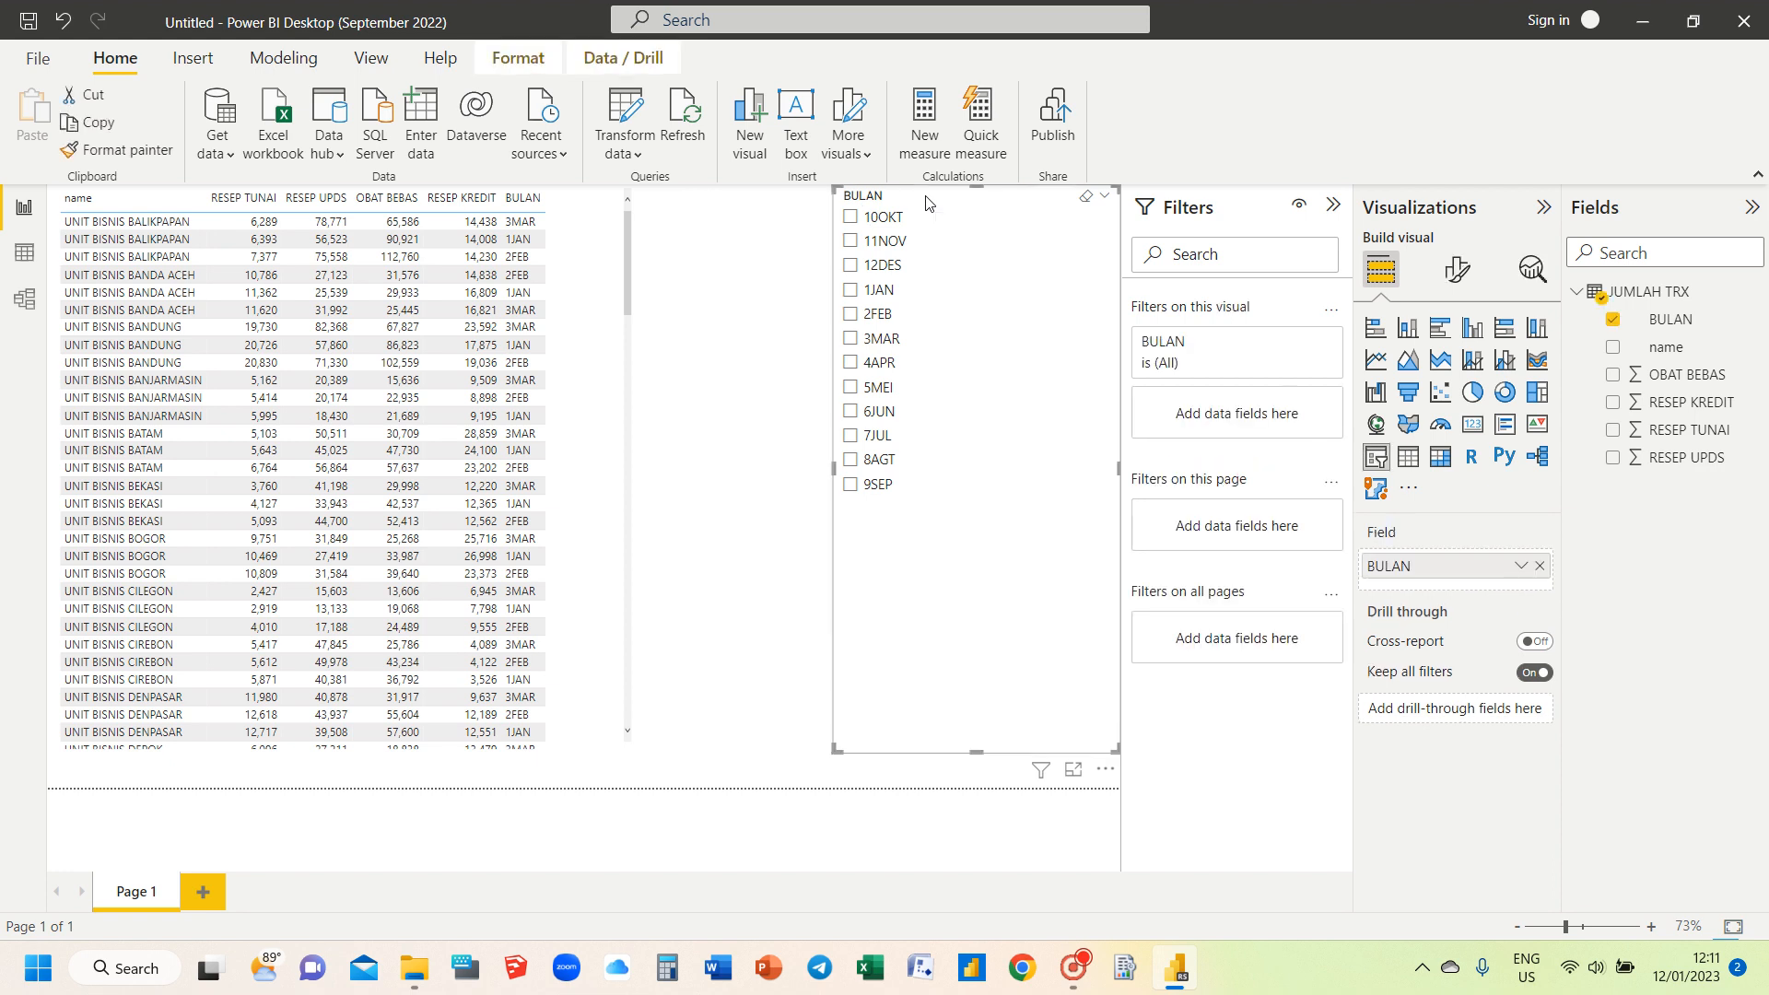
Step: Set the table visual's own BULAN filter to include all months, and deselect the visual
{"action": "left_click", "coordinate": [625, 219]}
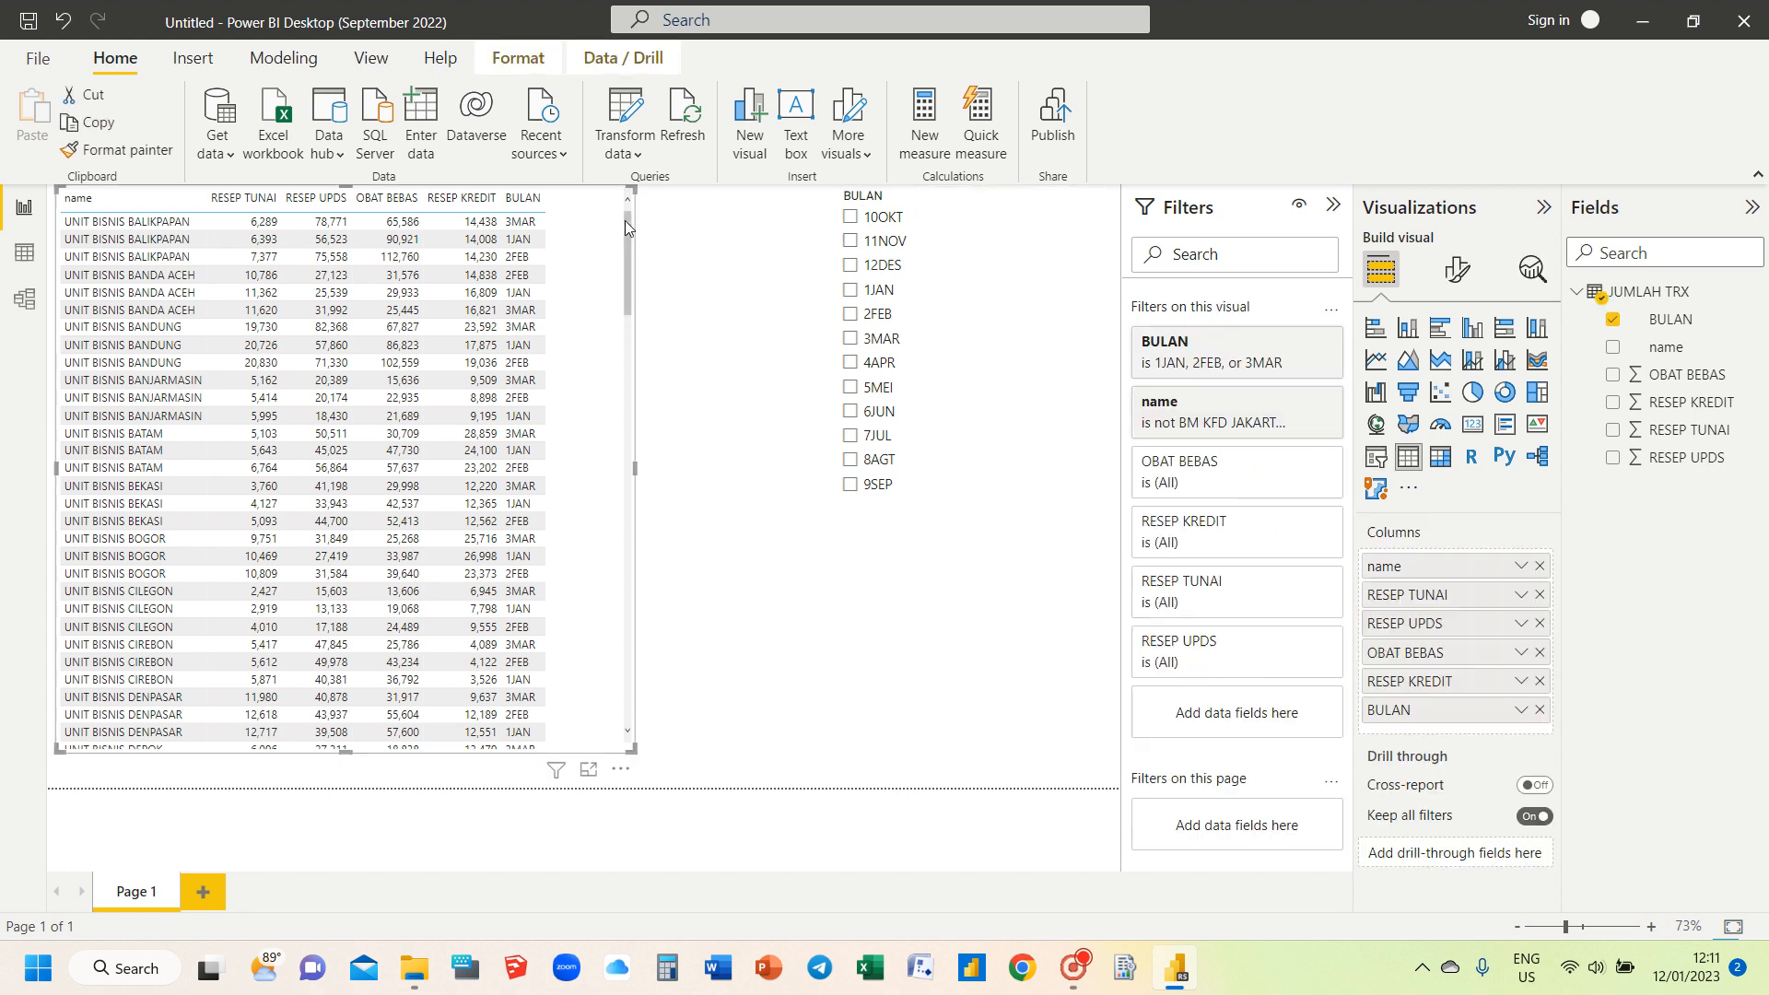
{"action": "left_click", "coordinate": [1297, 341]}
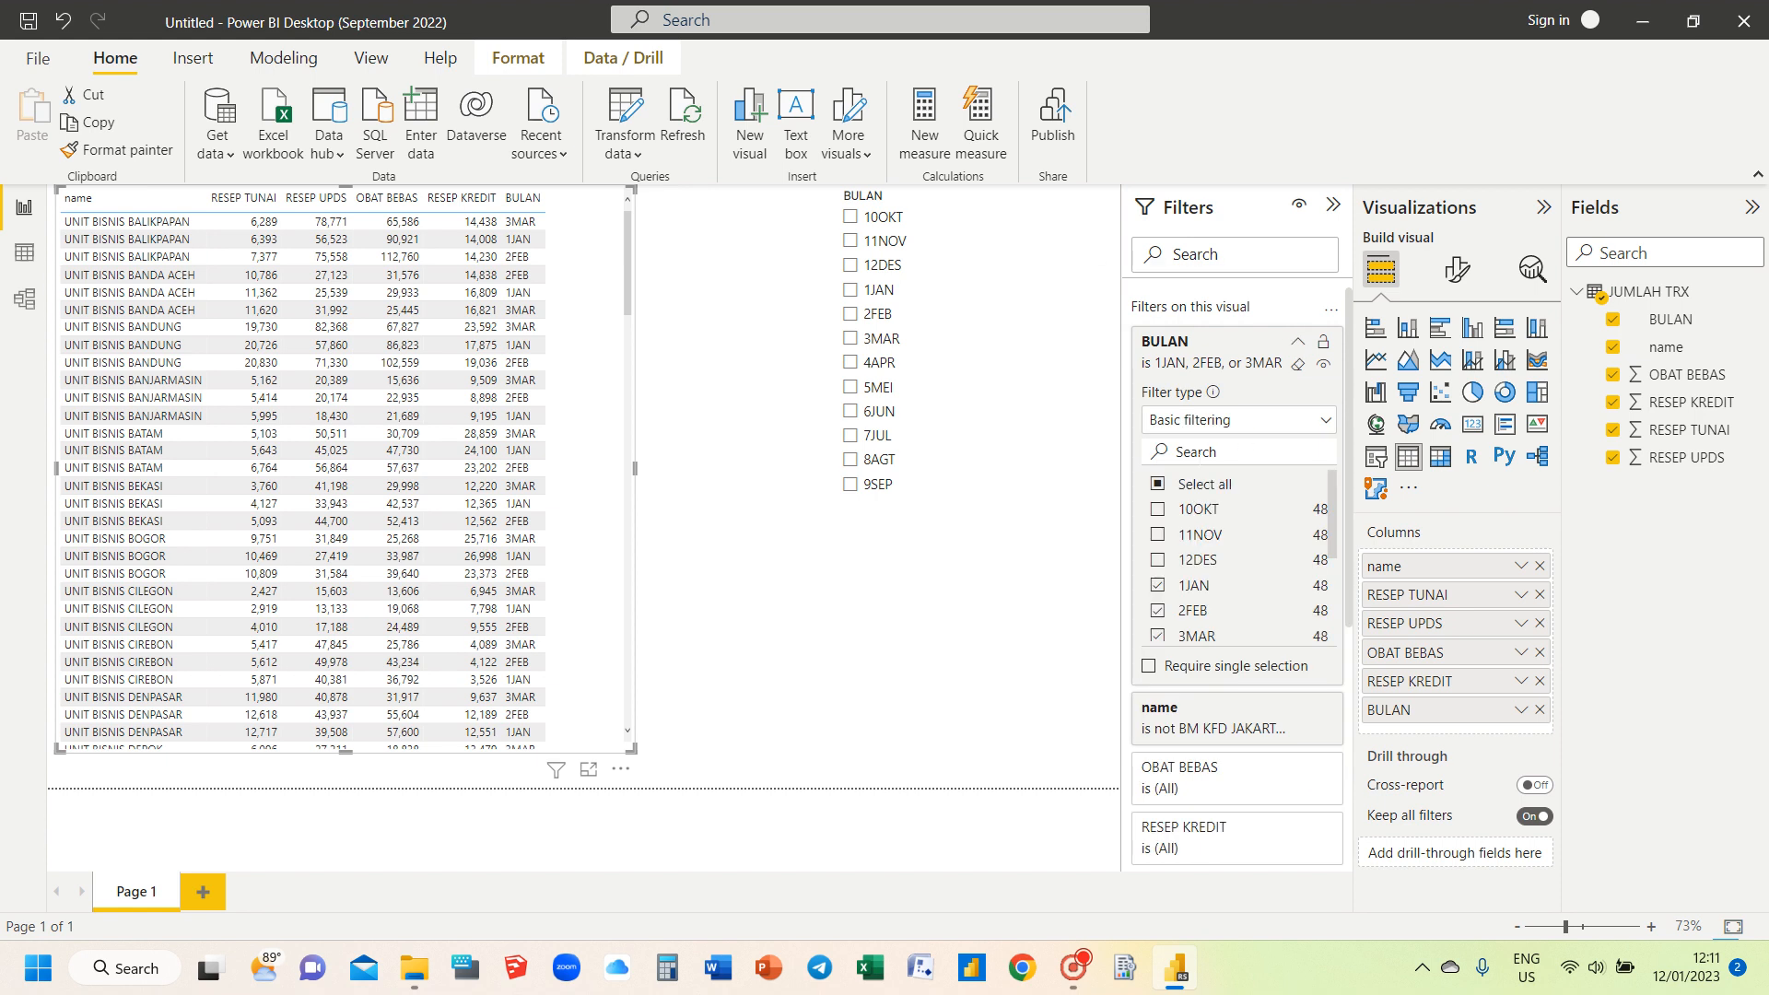
{"action": "left_click", "coordinate": [1205, 482]}
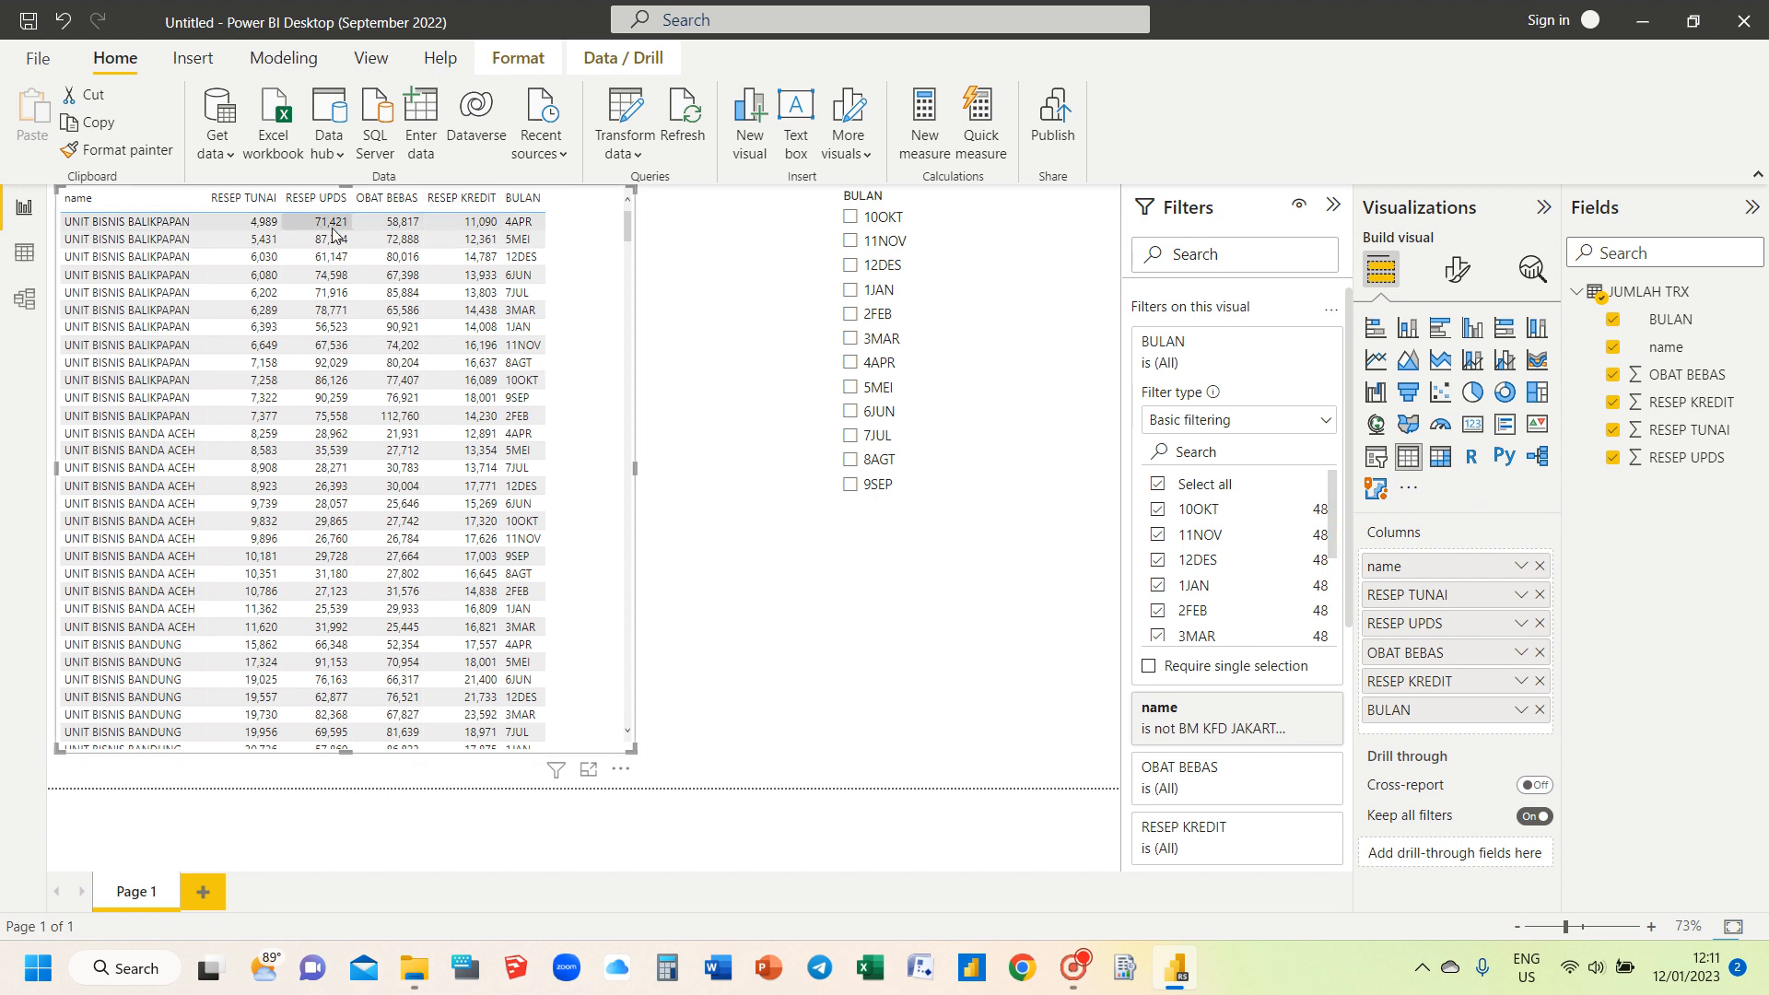
{"action": "left_click", "coordinate": [740, 364]}
Step: Narrow the BULAN slicer to roughly half its width by moving its left edge inward, and deselect it
{"action": "left_click", "coordinate": [914, 207]}
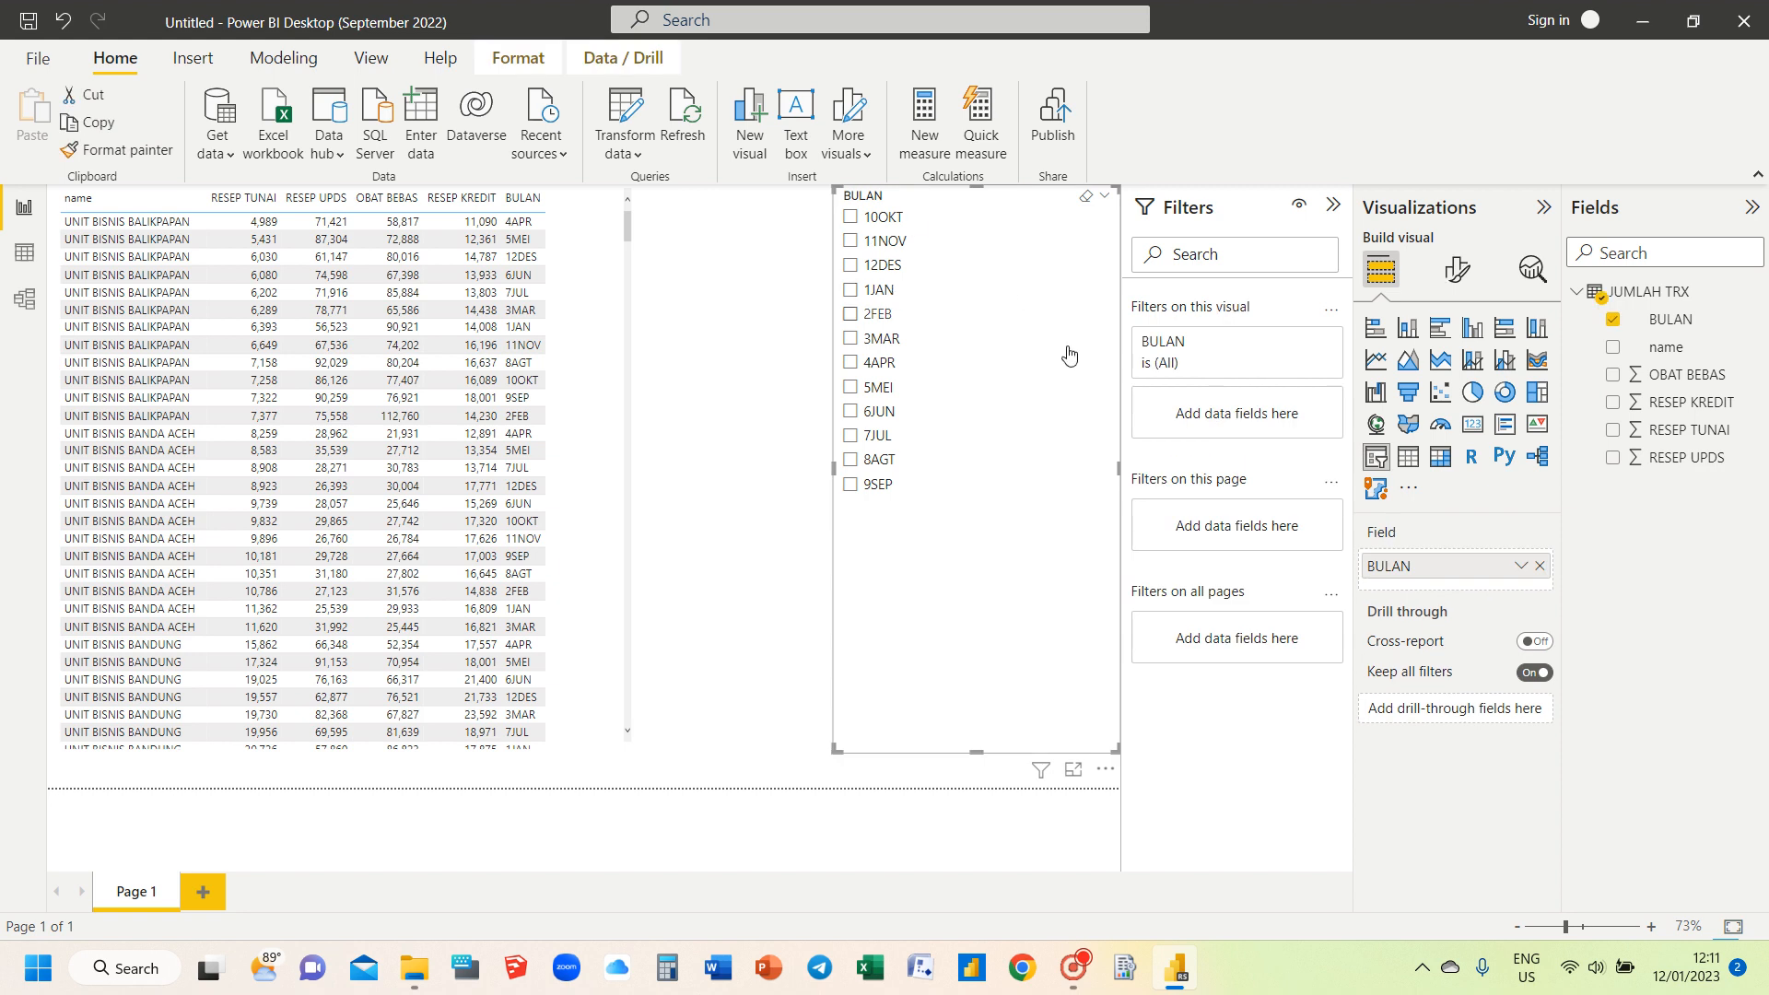
{"action": "left_click_drag", "start_coordinate": [837, 462], "coordinate": [979, 484]}
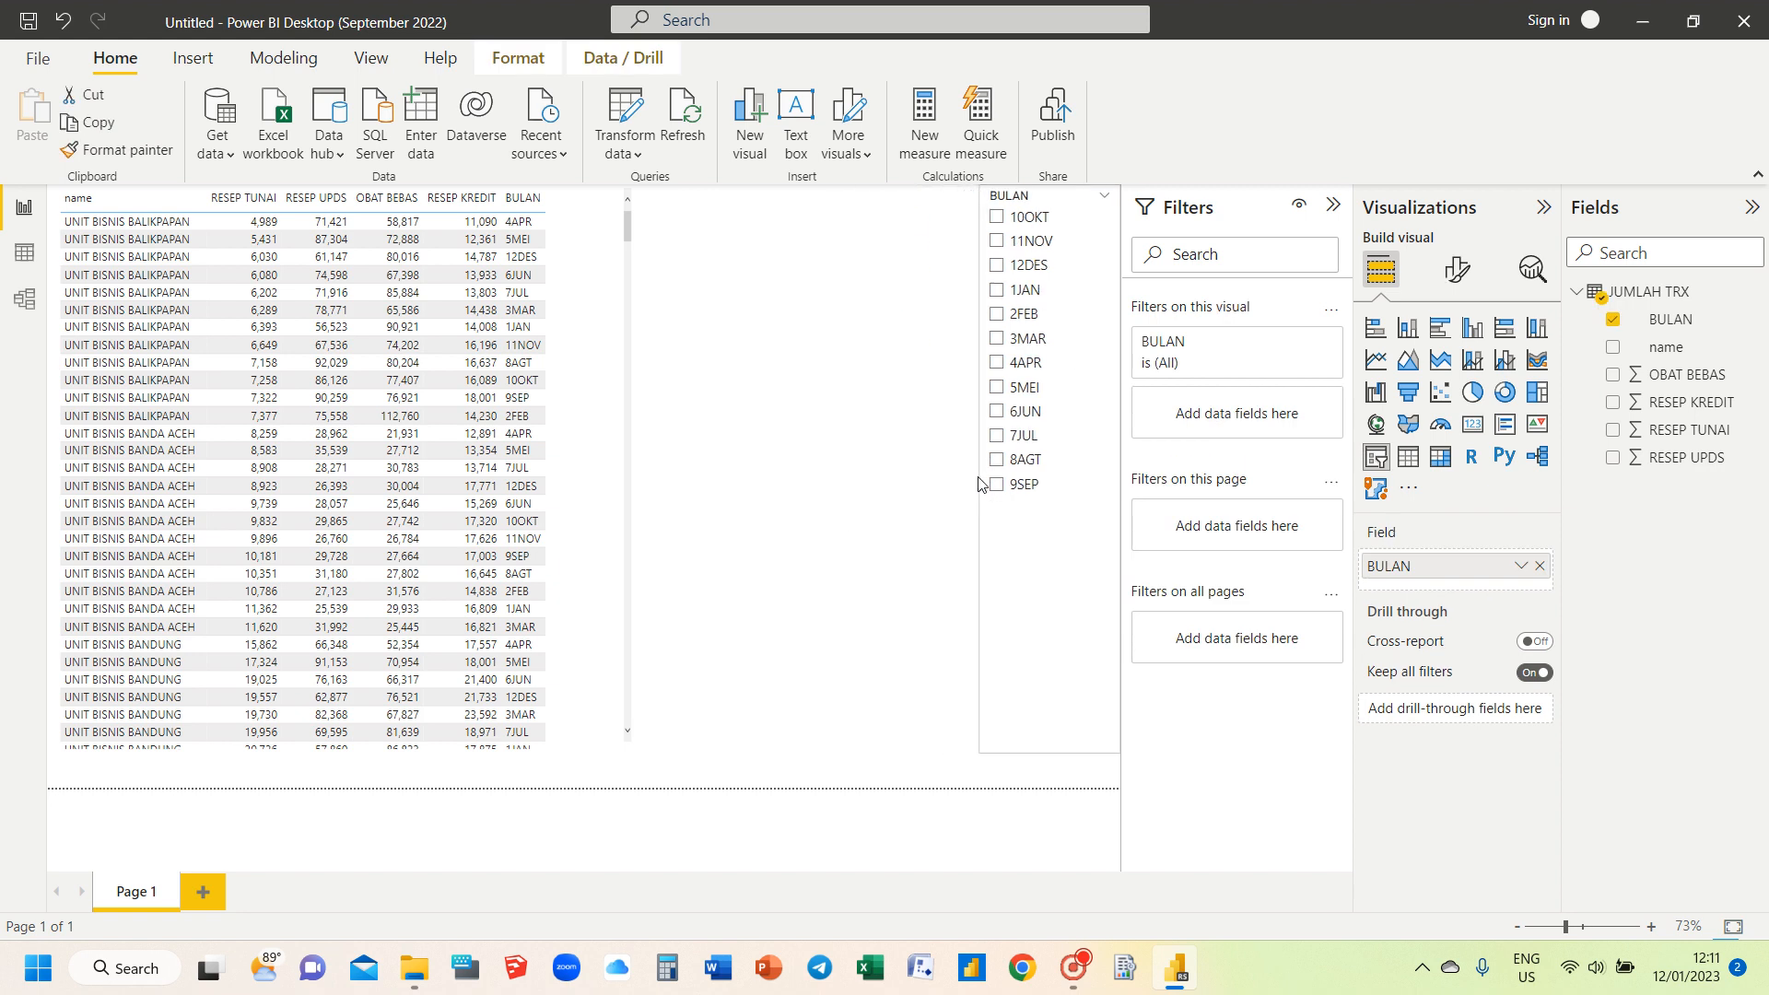
{"action": "left_click", "coordinate": [833, 361]}
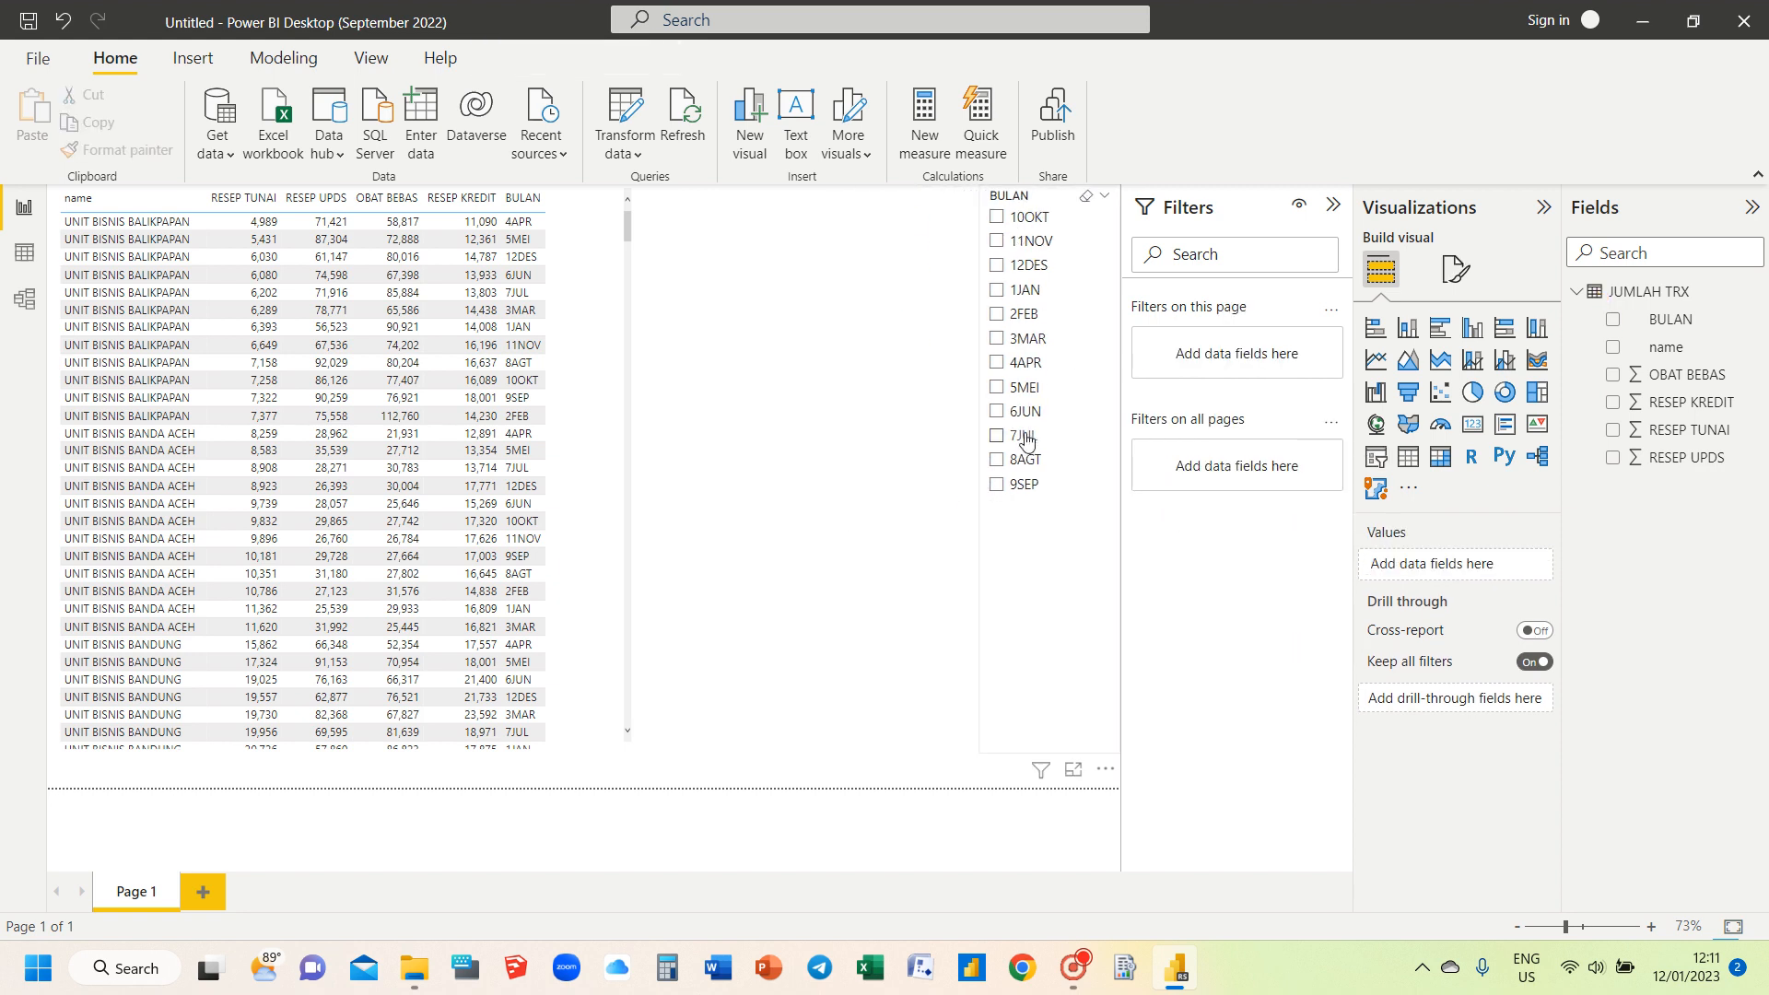
Step: Select 1JAN, 2FEB and 3MAR together in the BULAN slicer, briefly adding and removing 4APR, and deselect the slicer
{"action": "left_click", "coordinate": [997, 293]}
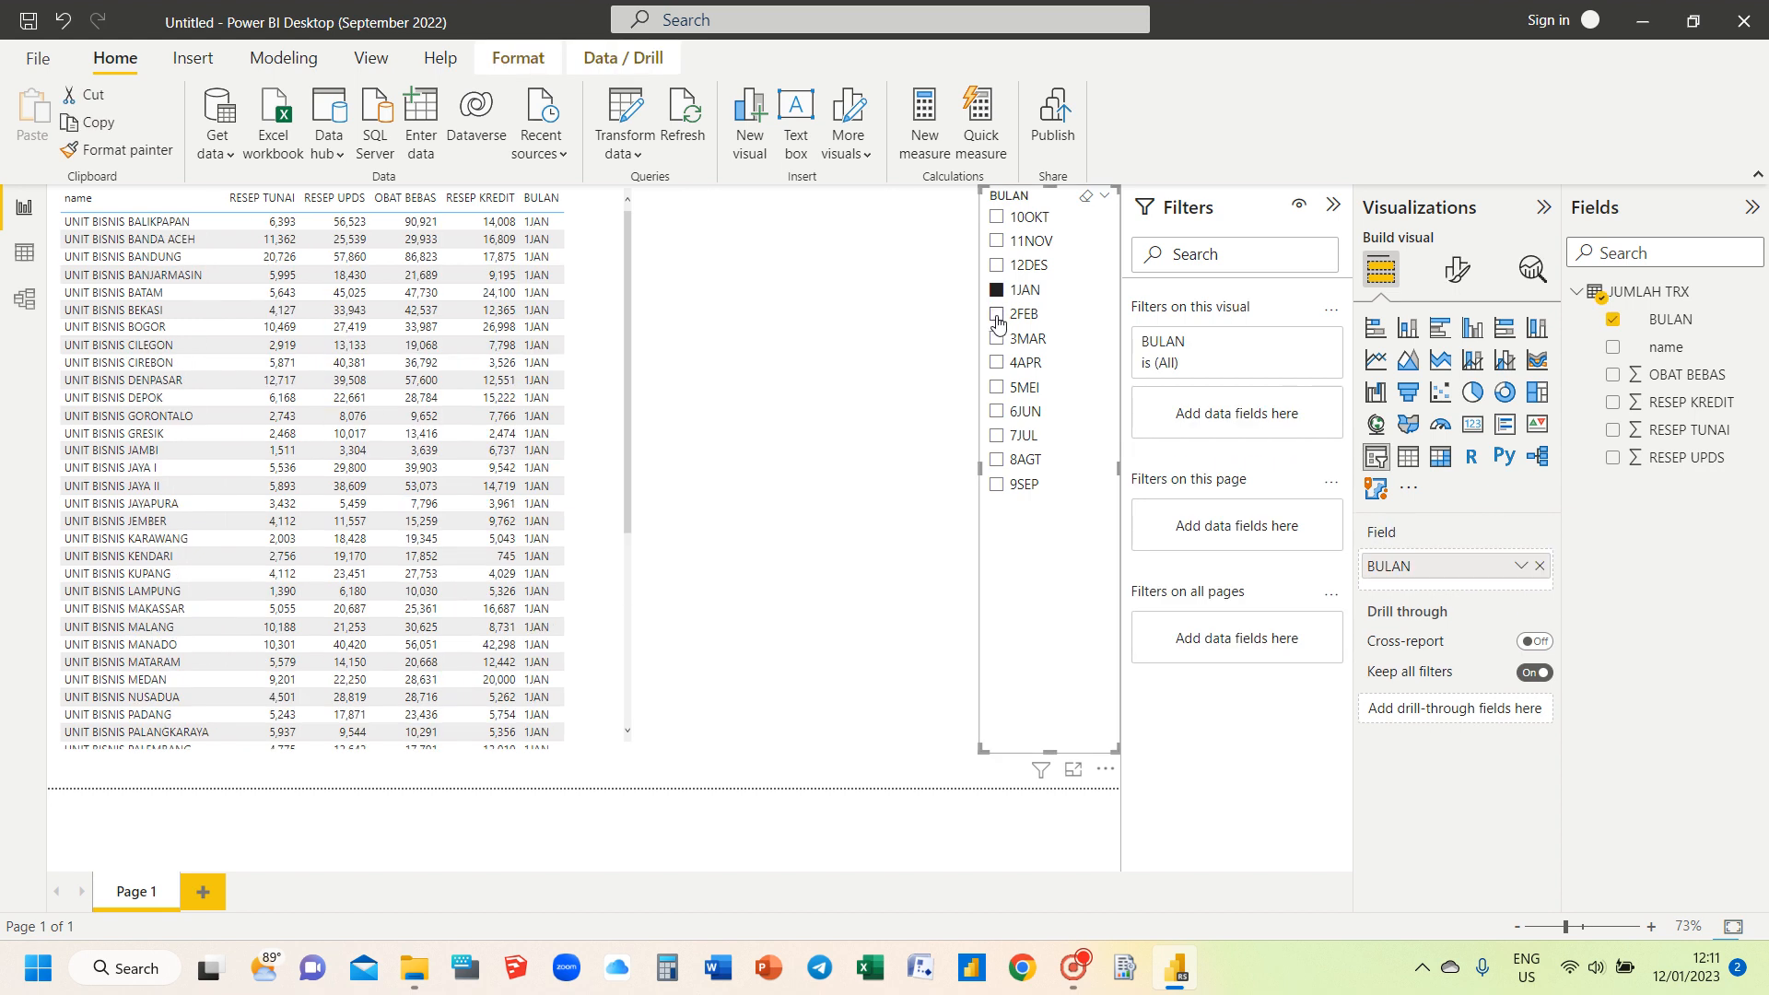
{"action": "left_click", "coordinate": [998, 315]}
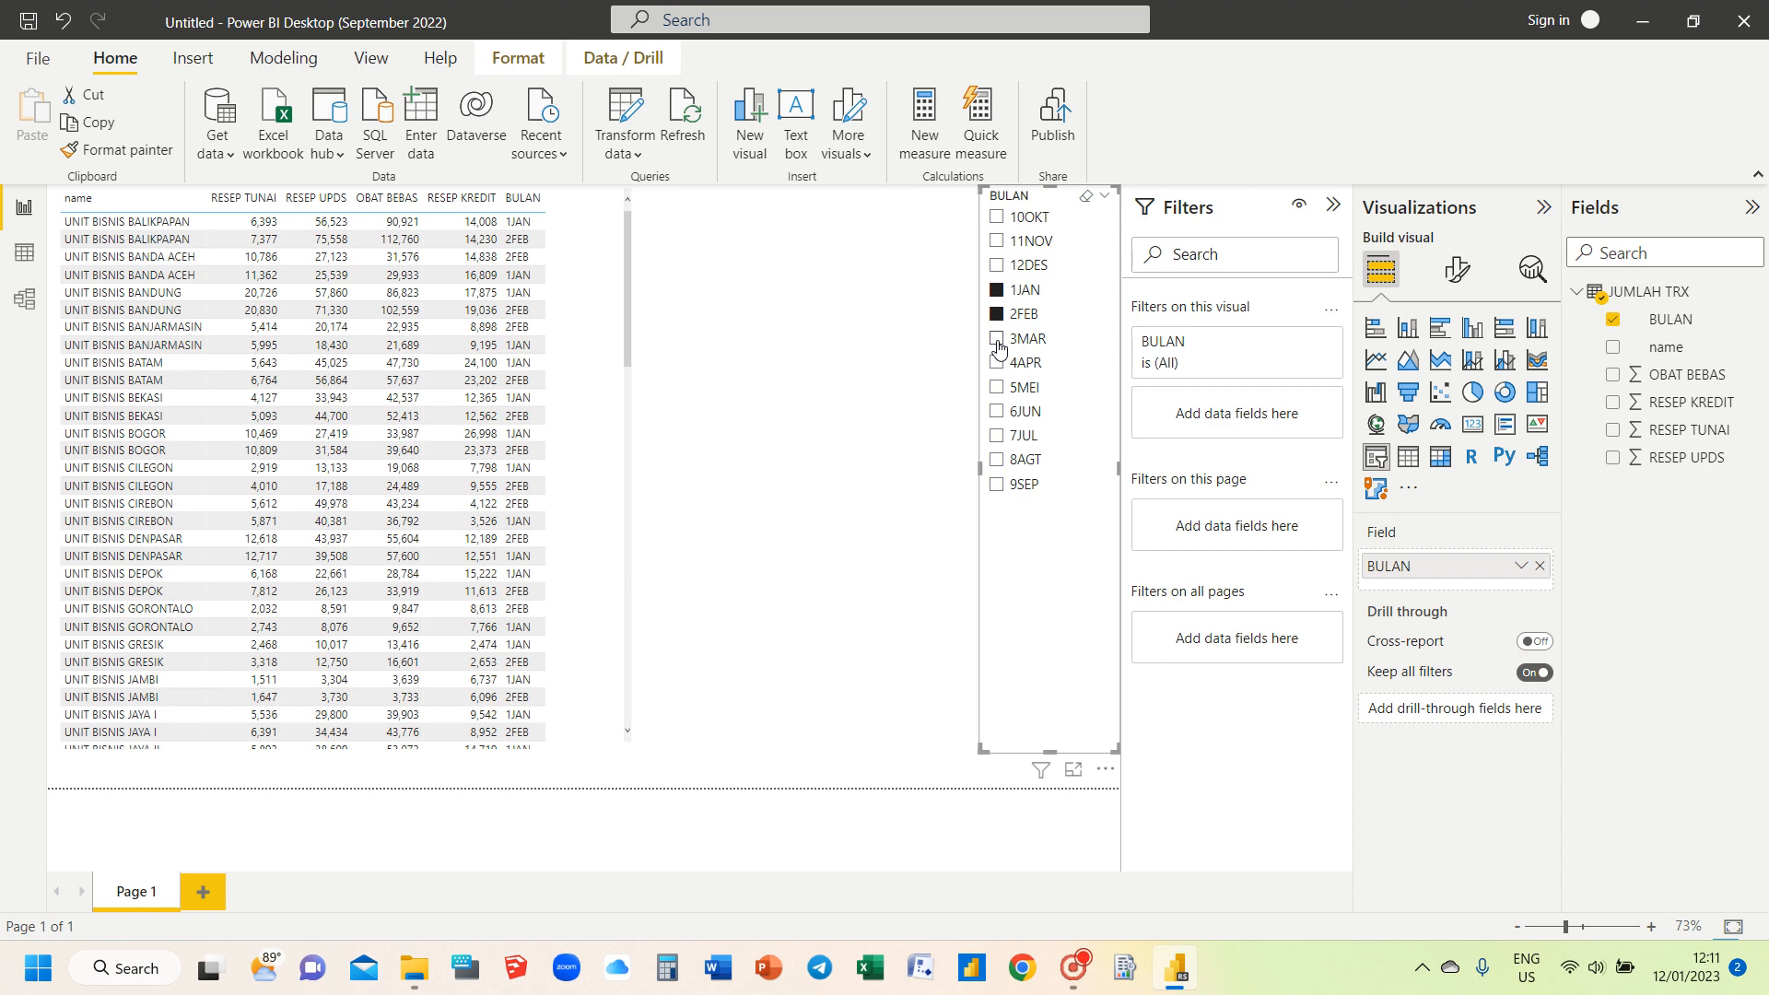
{"action": "left_click", "coordinate": [998, 341]}
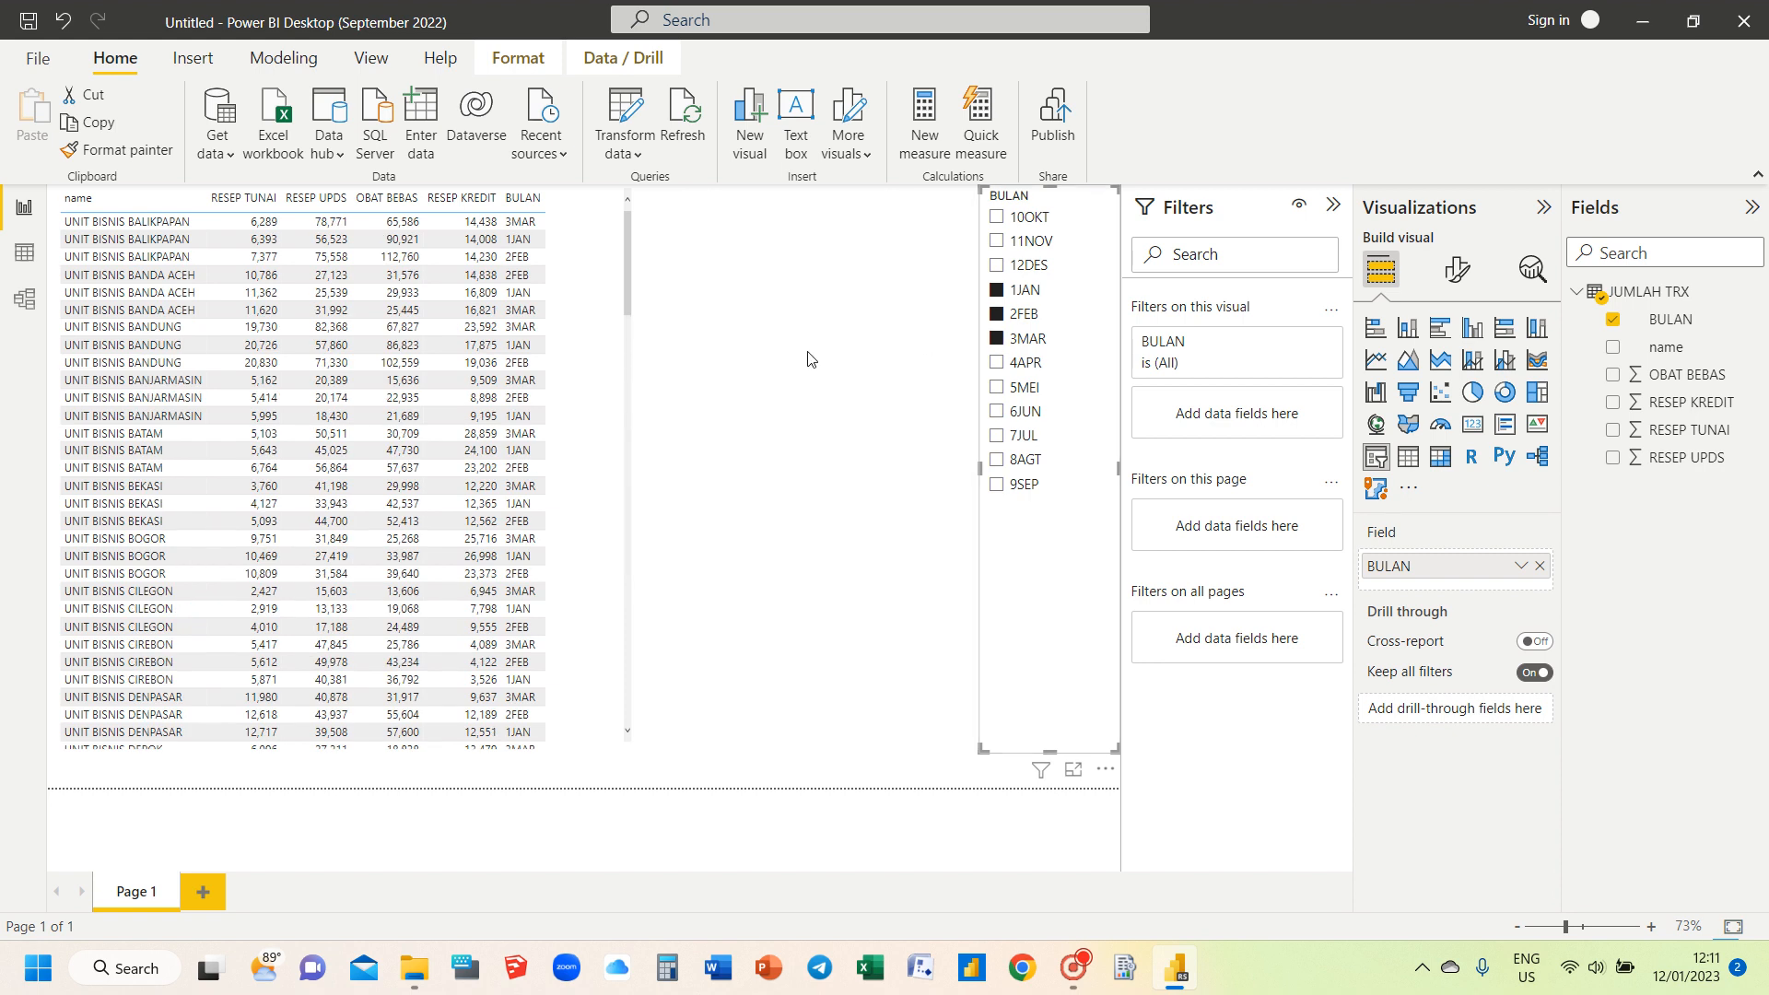
{"action": "left_click", "coordinate": [999, 369]}
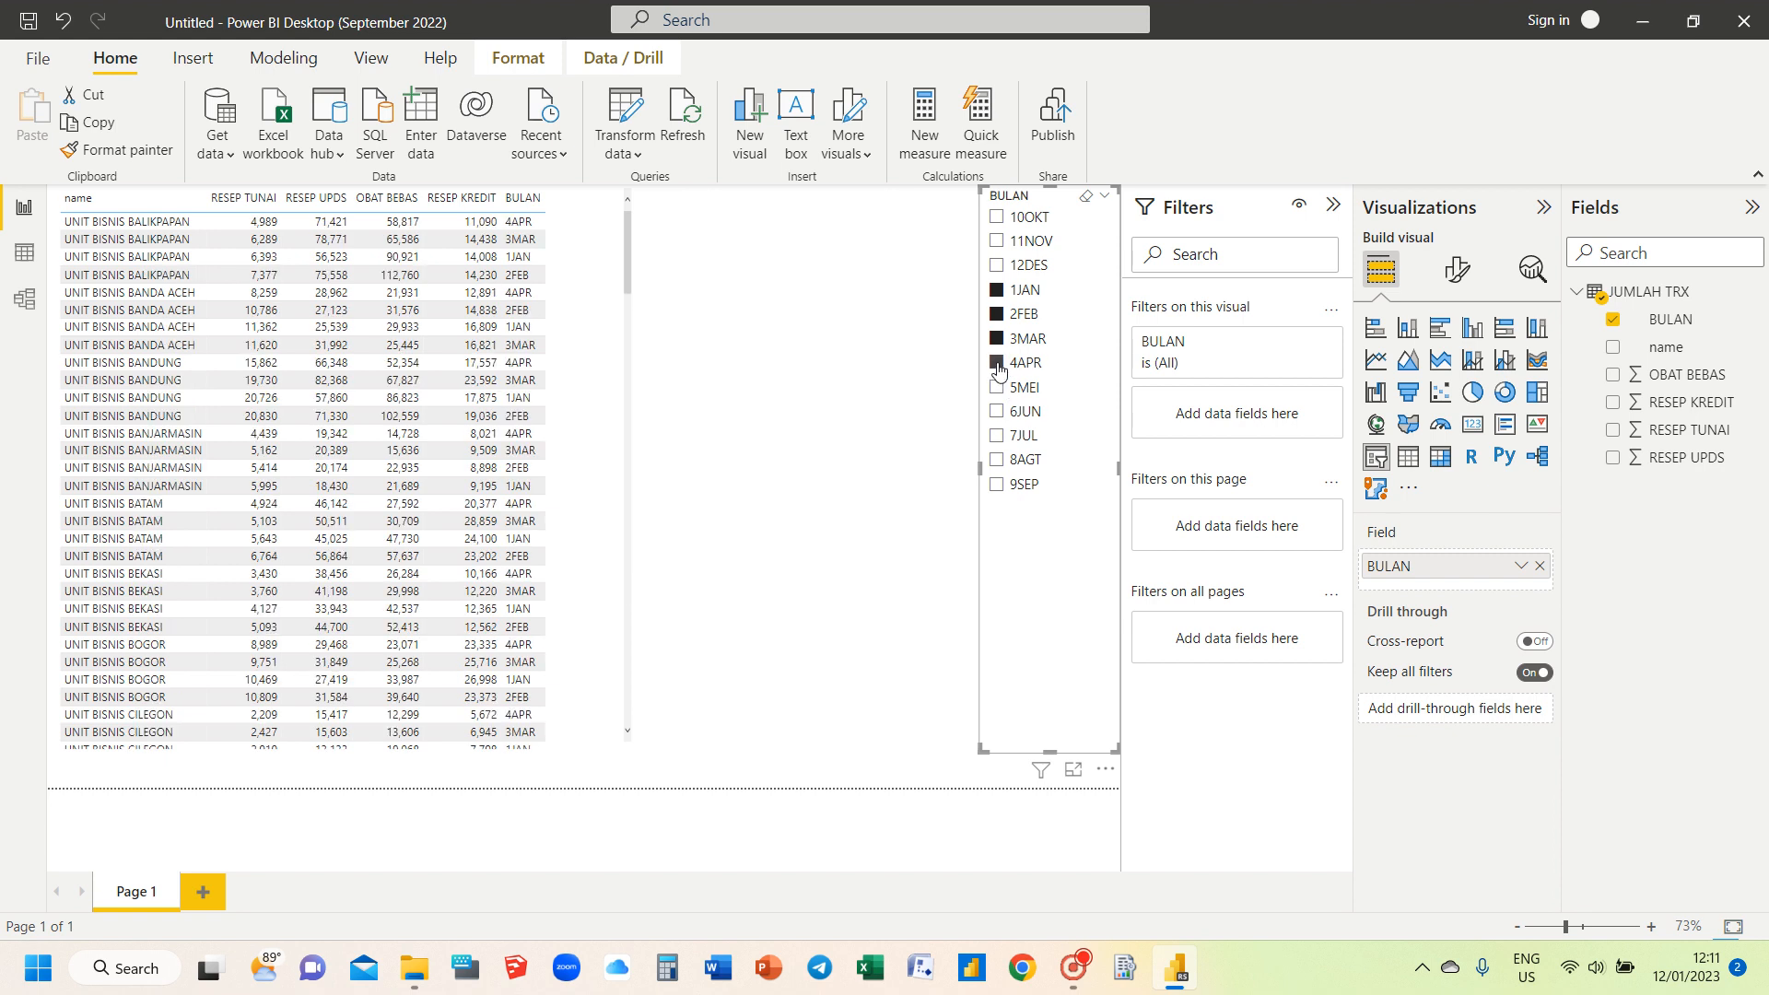
{"action": "left_click", "coordinate": [999, 368]}
{"action": "left_click", "coordinate": [702, 295]}
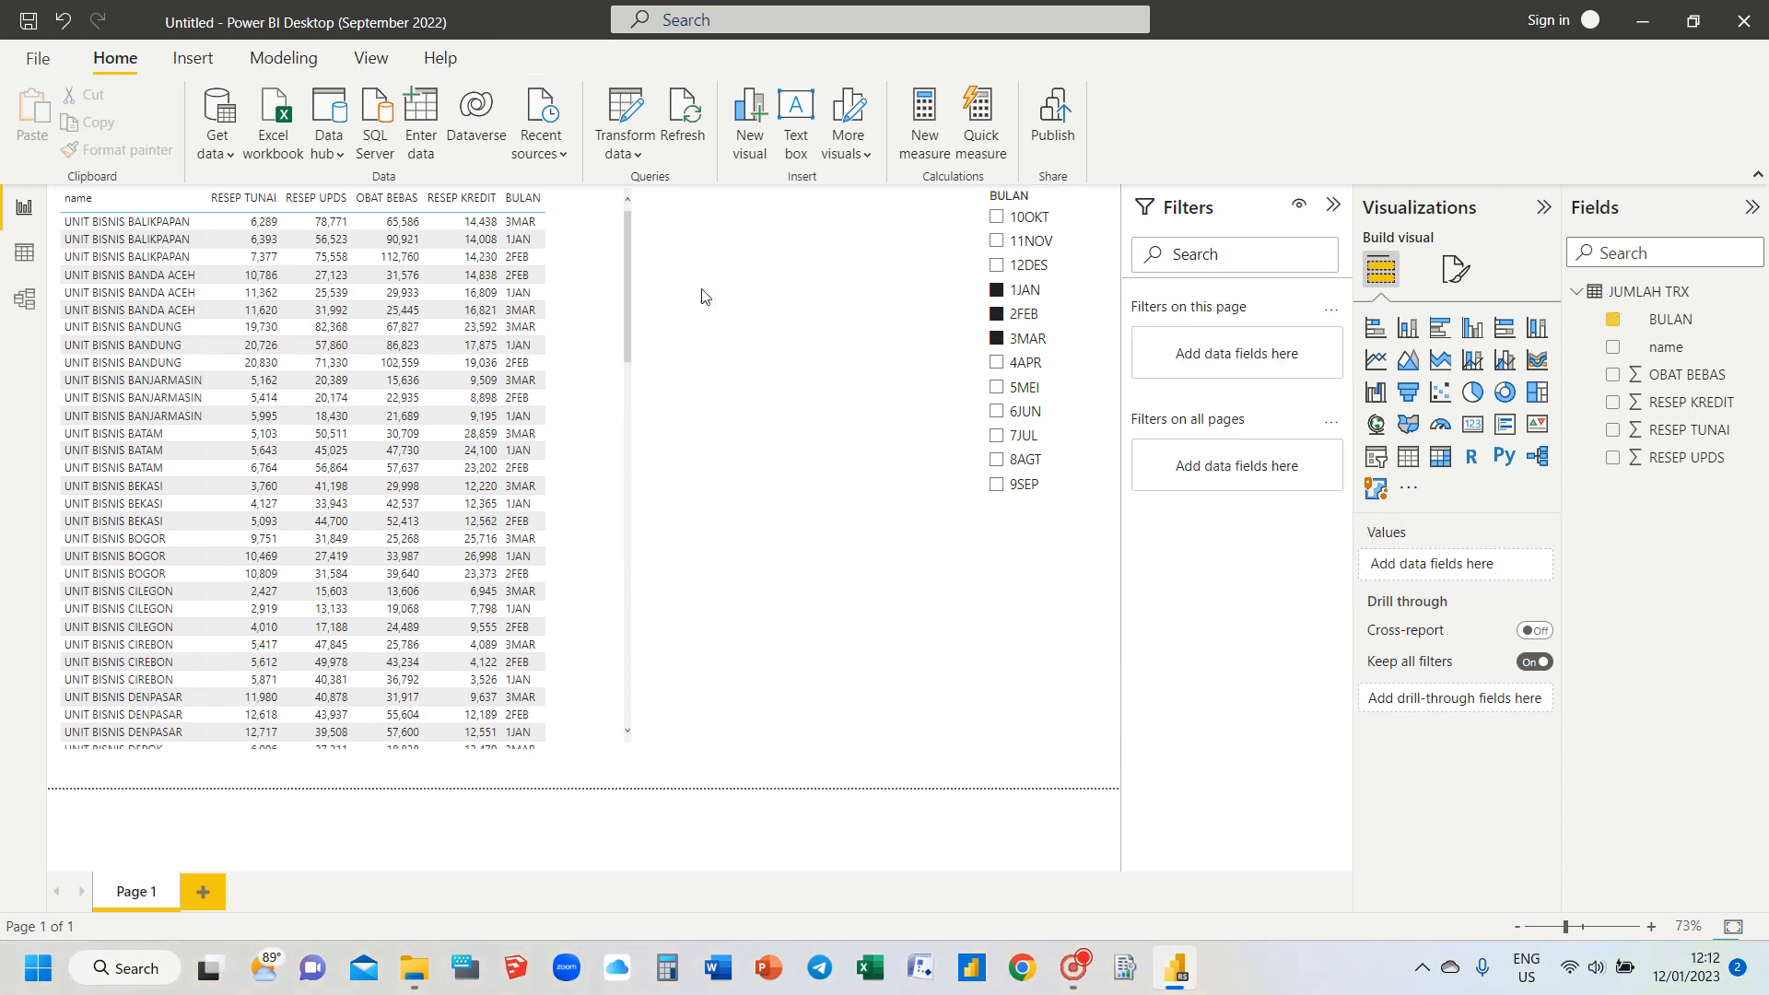
{"action": "left_click", "coordinate": [628, 235]}
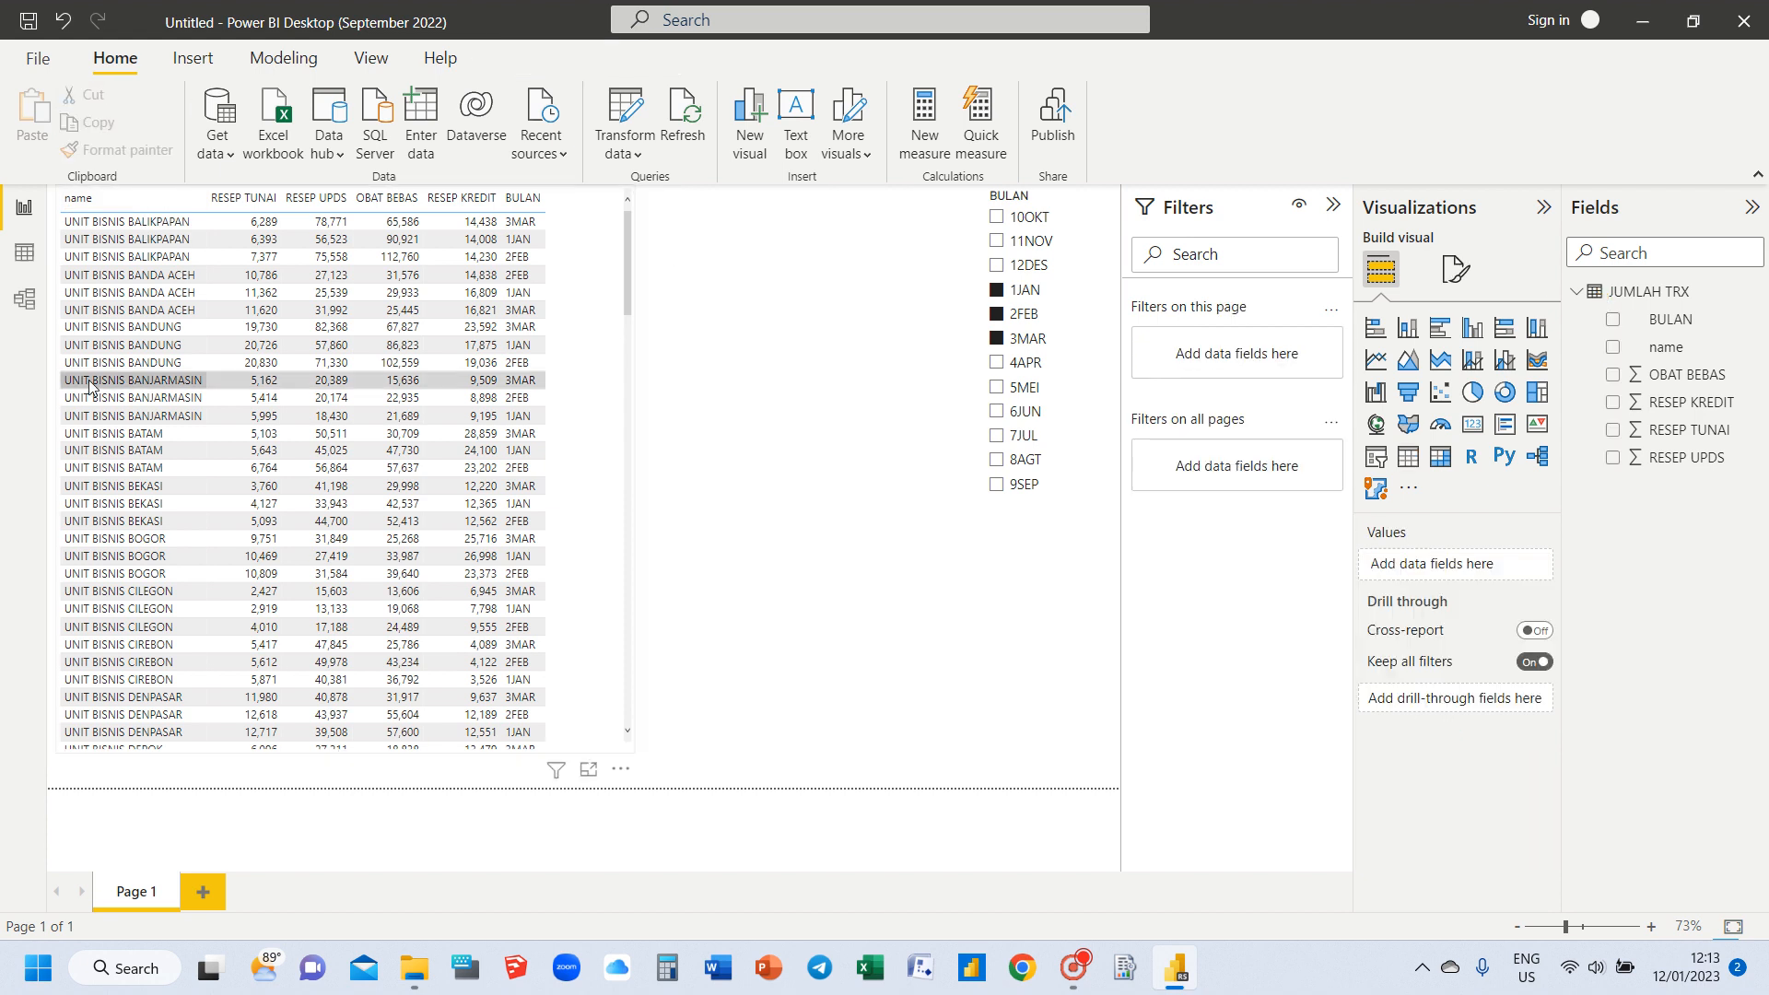
Step: Save the report as TRIAL JUMLAH TRX2.pbix in the SERIAL TUTORIAL PBI folder
{"action": "left_click", "coordinate": [38, 58]}
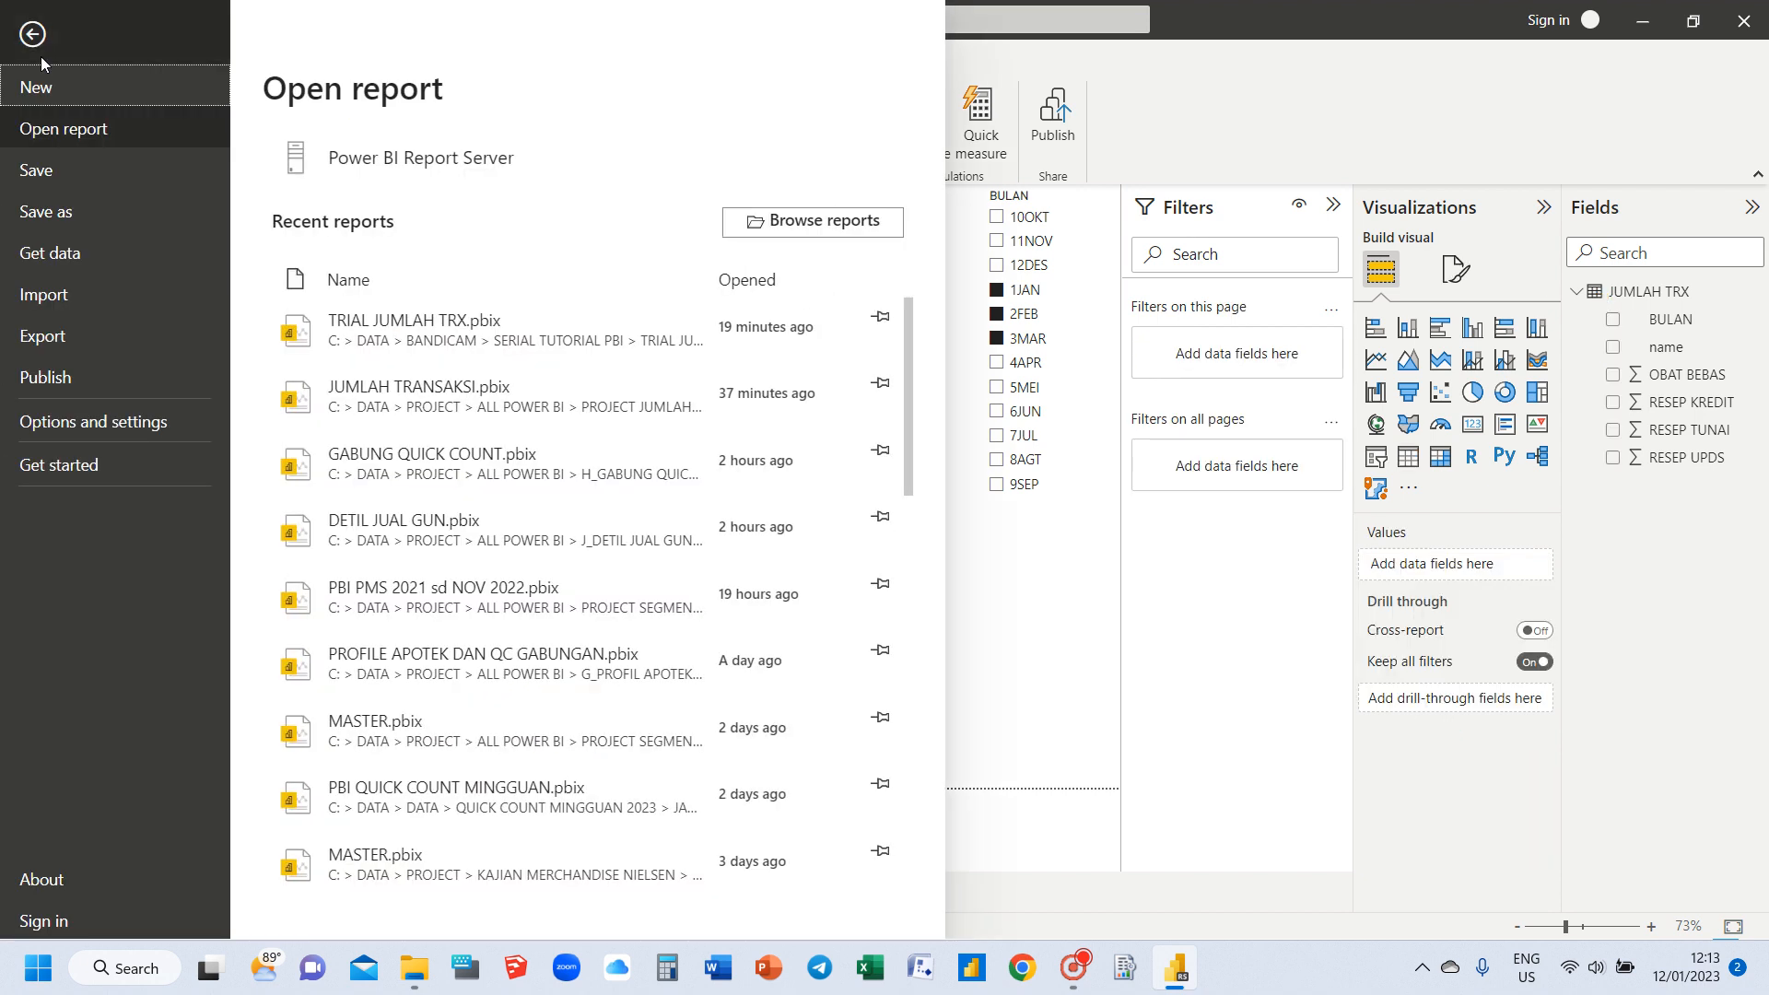
{"action": "left_click", "coordinate": [70, 169]}
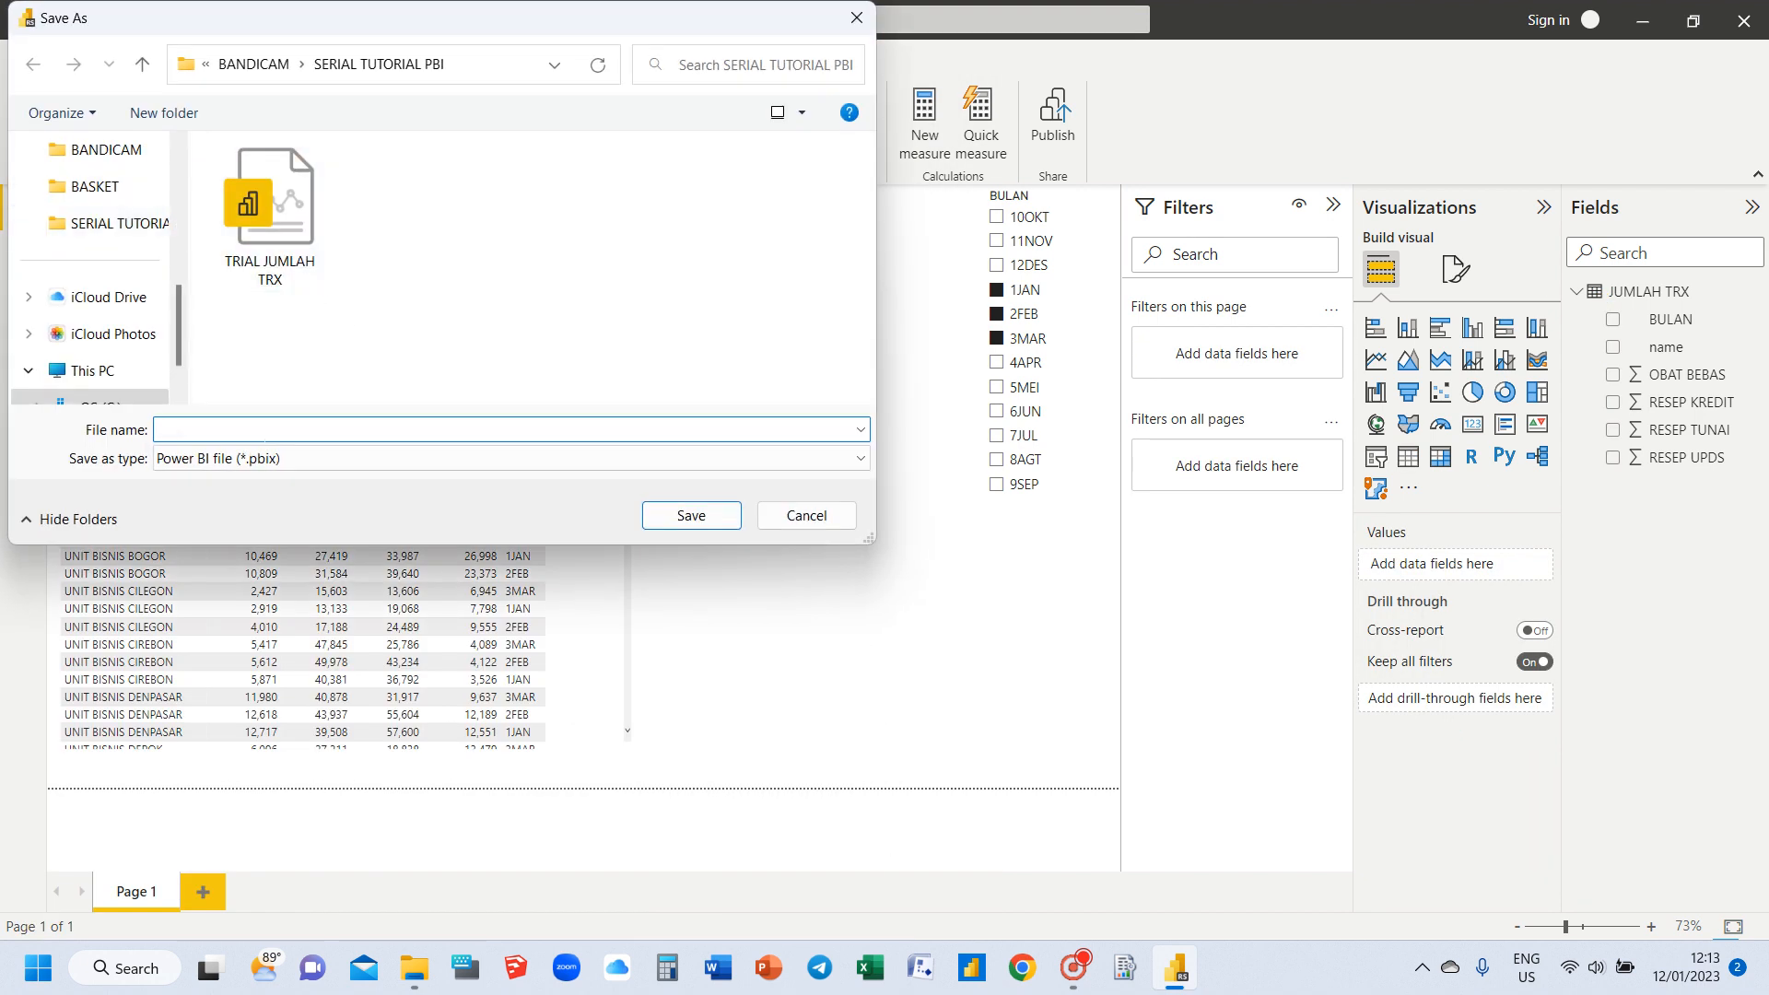
{"action": "type", "text": "trial"}
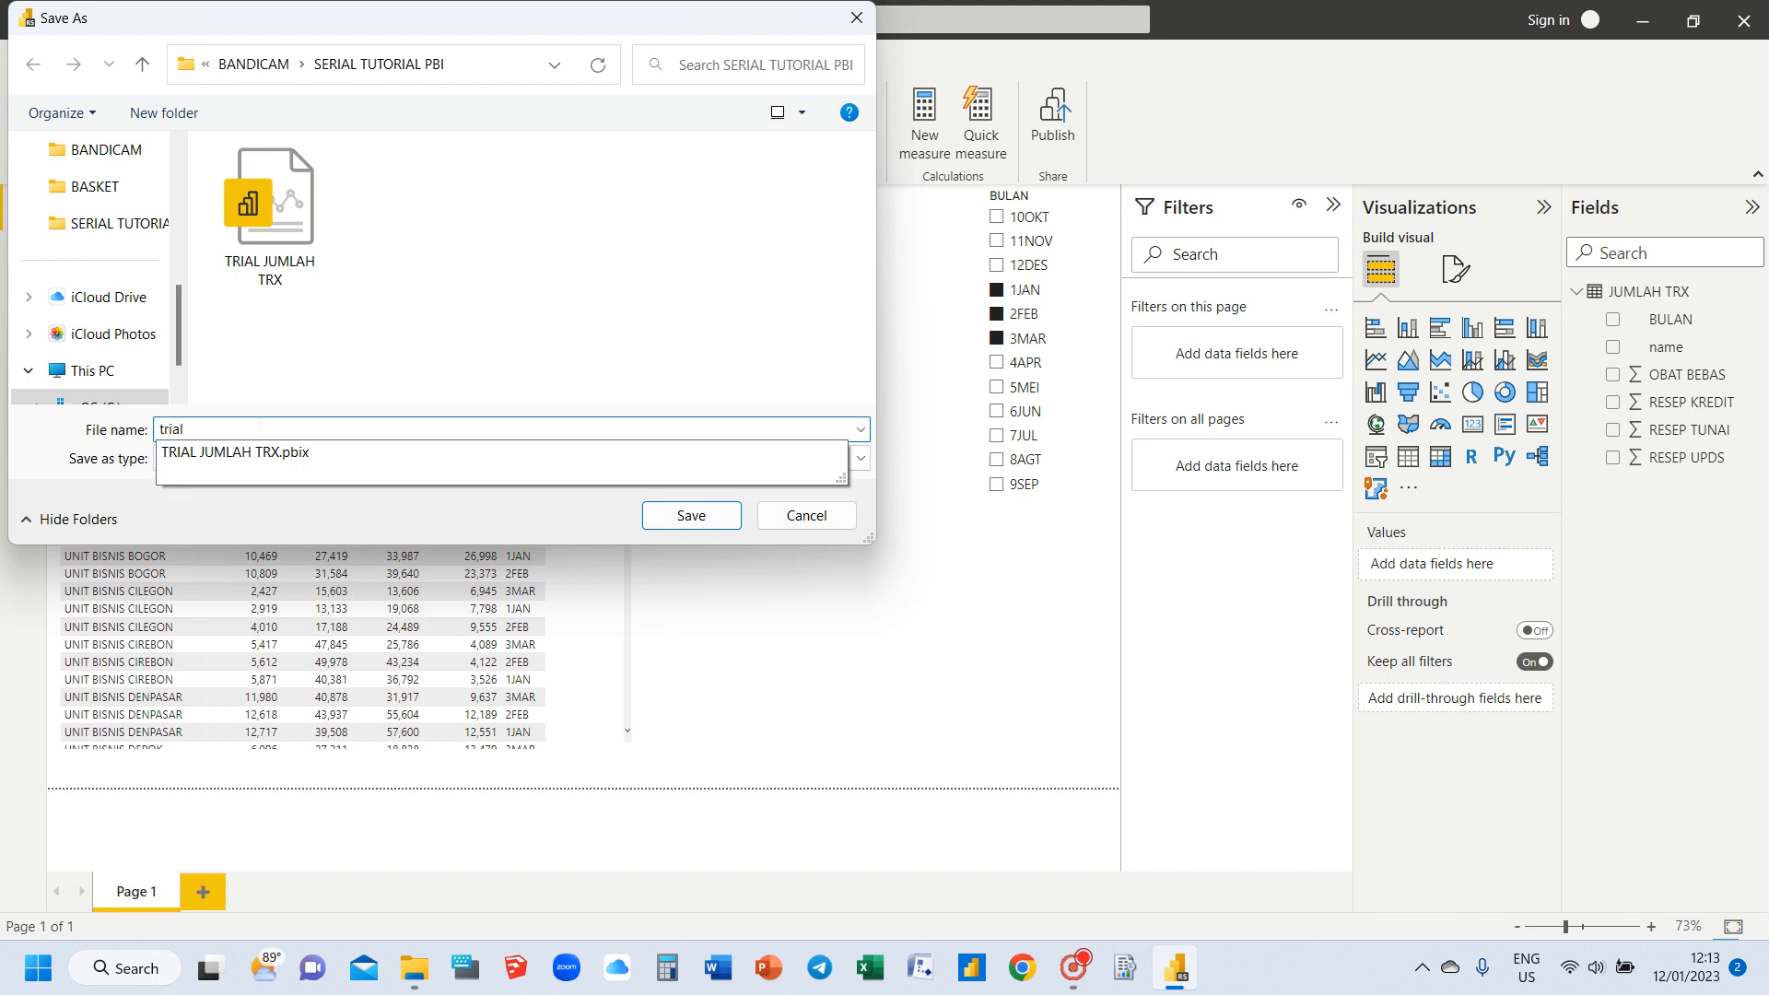
{"action": "left_click", "coordinate": [268, 451]}
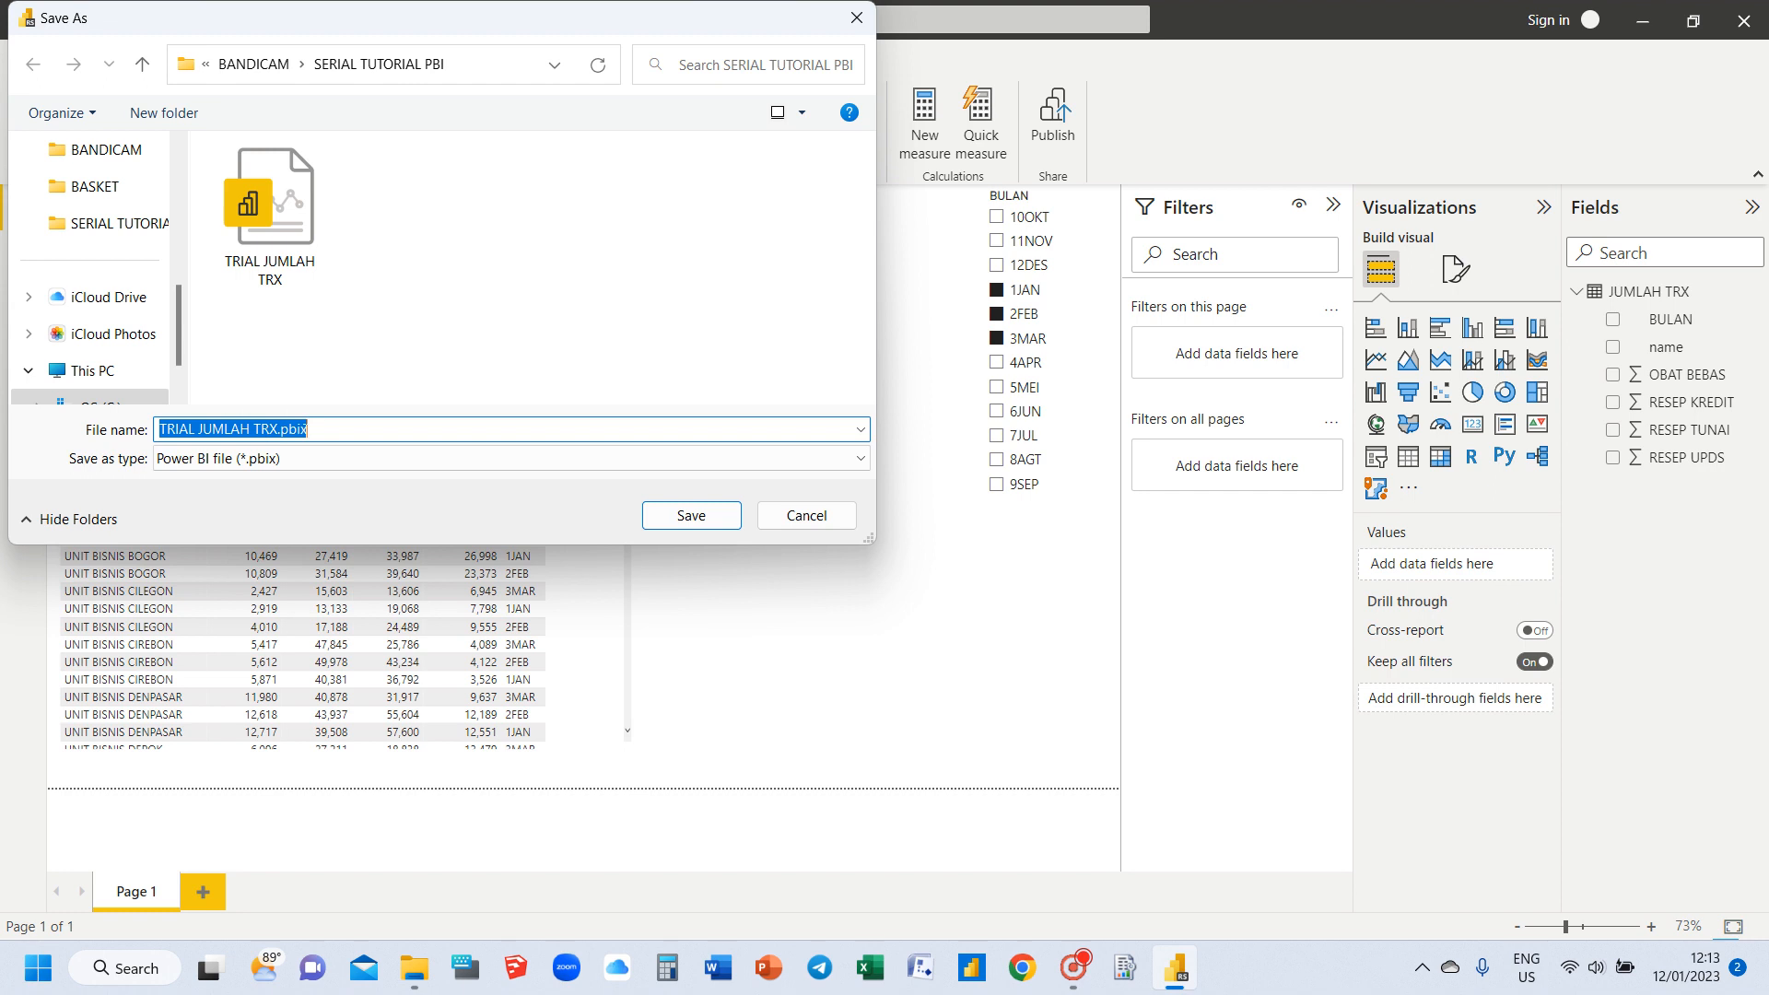
{"action": "left_click", "coordinate": [277, 428]}
{"action": "type", "text": "2"}
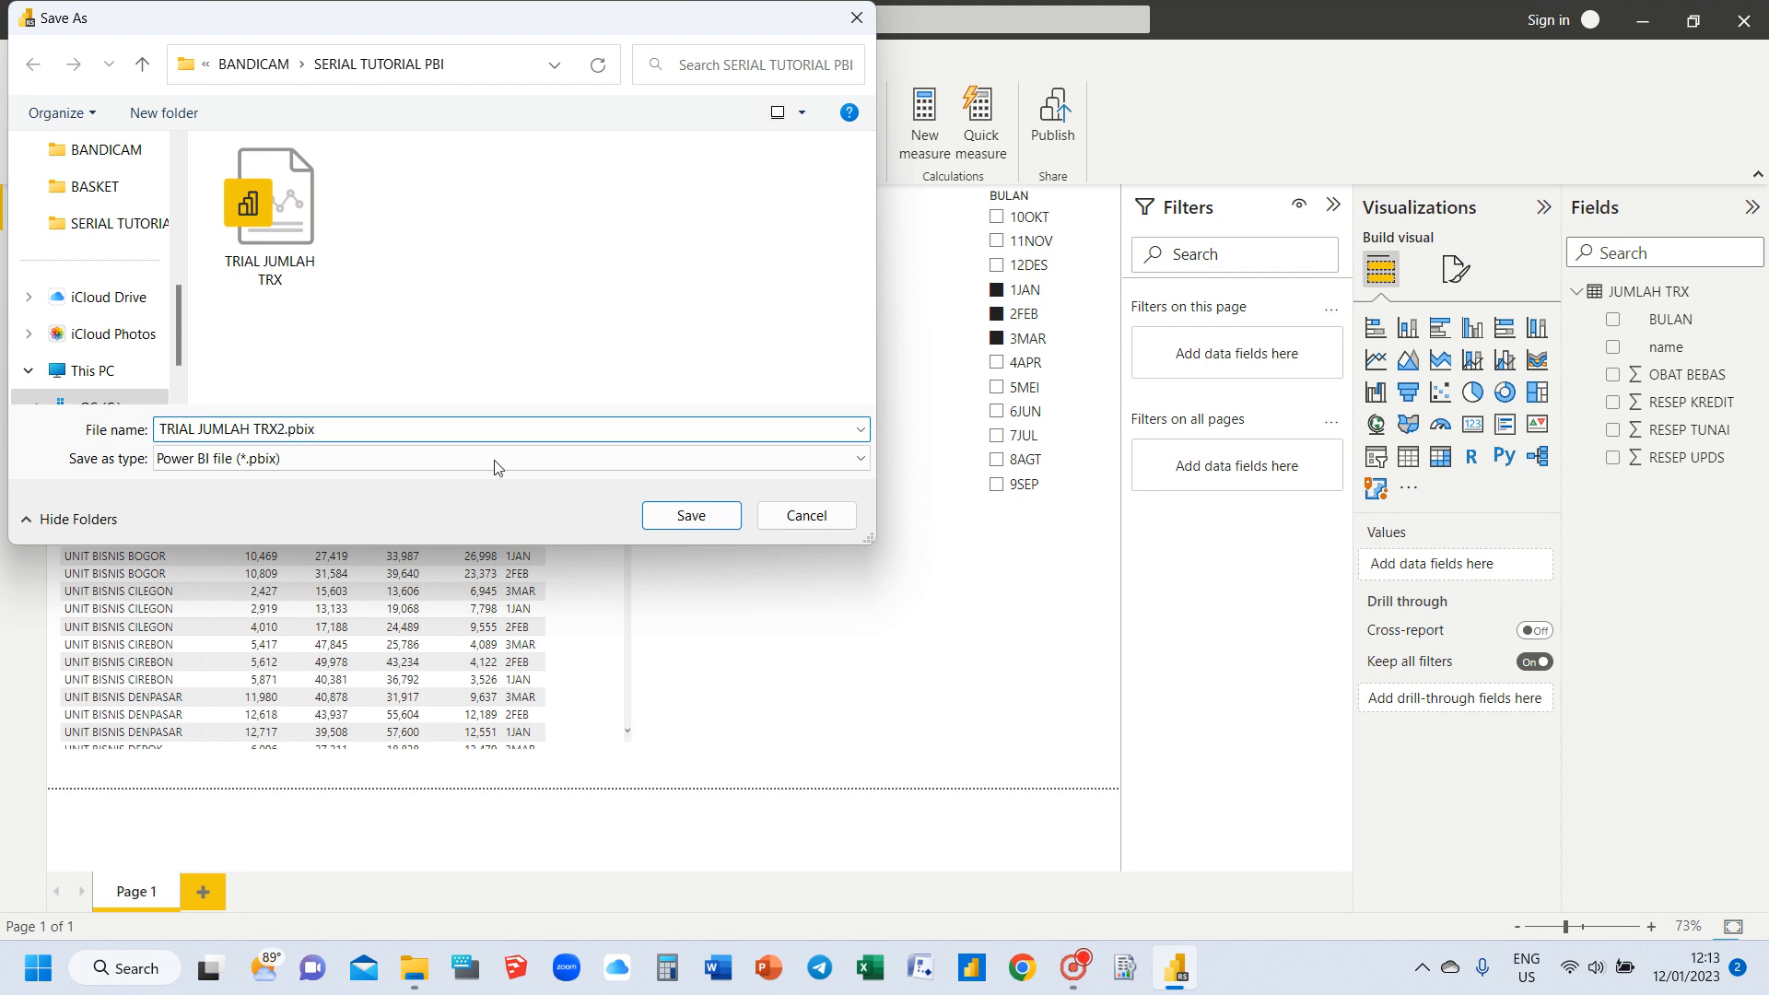
{"action": "left_click", "coordinate": [691, 515]}
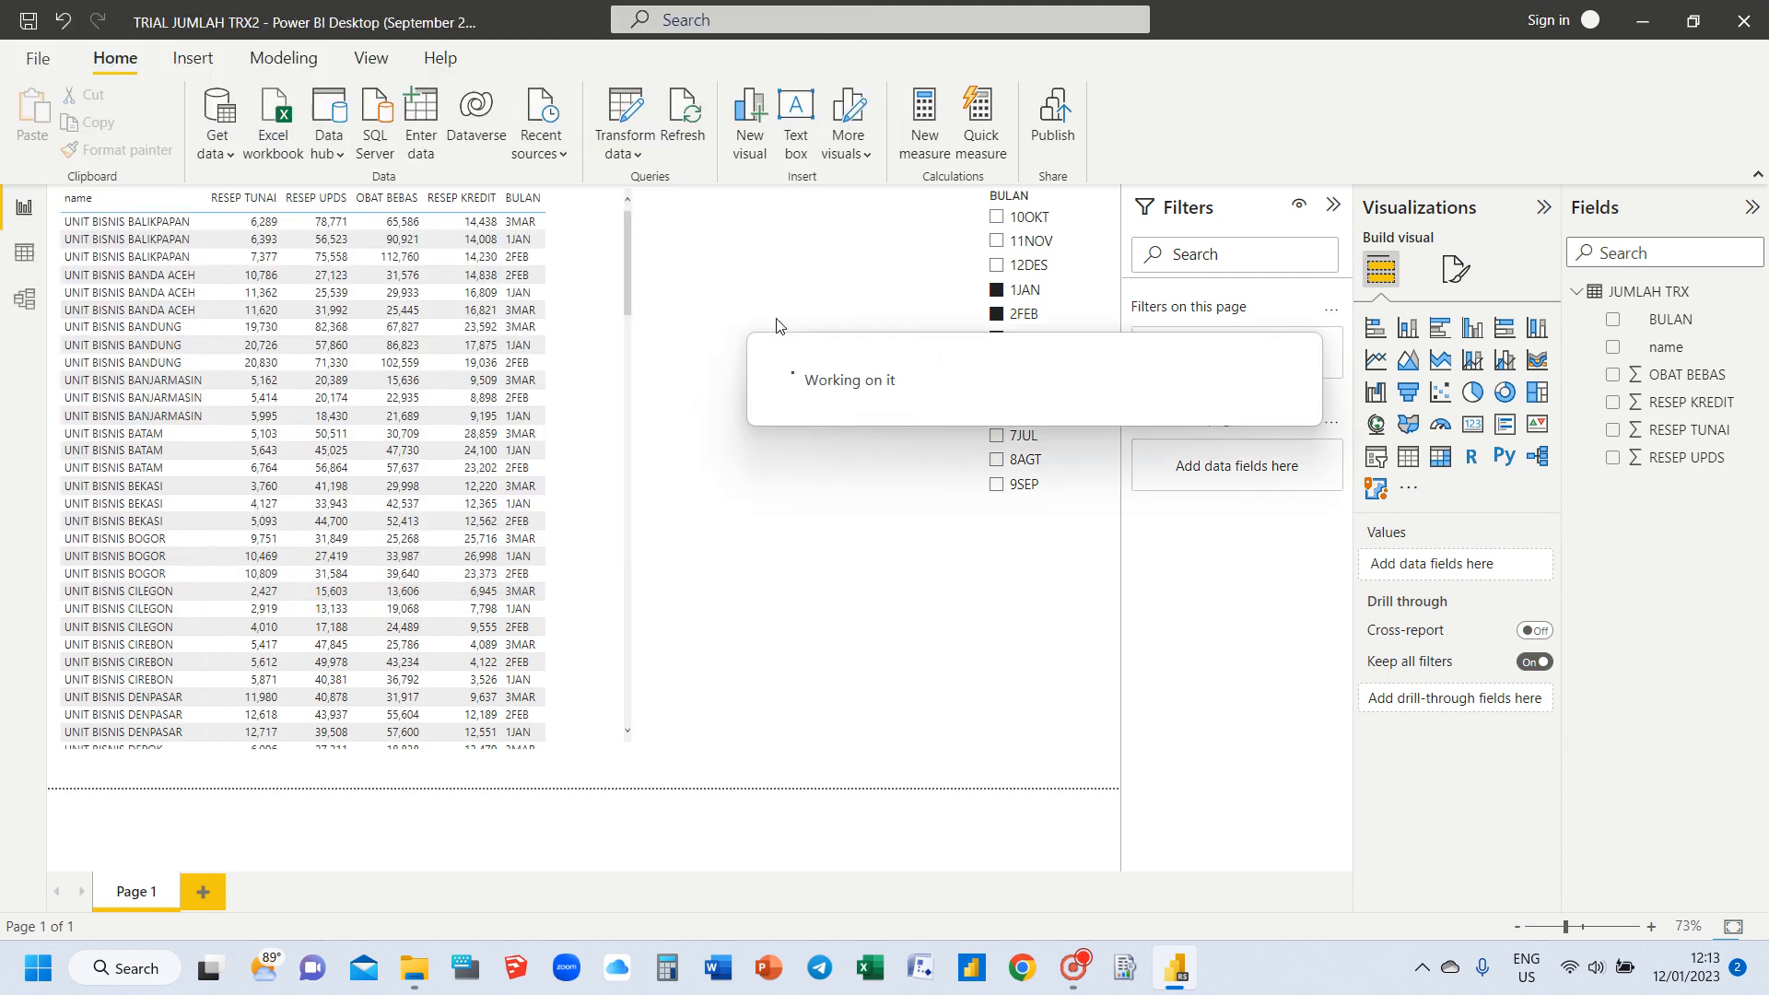
{"action": "left_click", "coordinate": [1074, 979]}
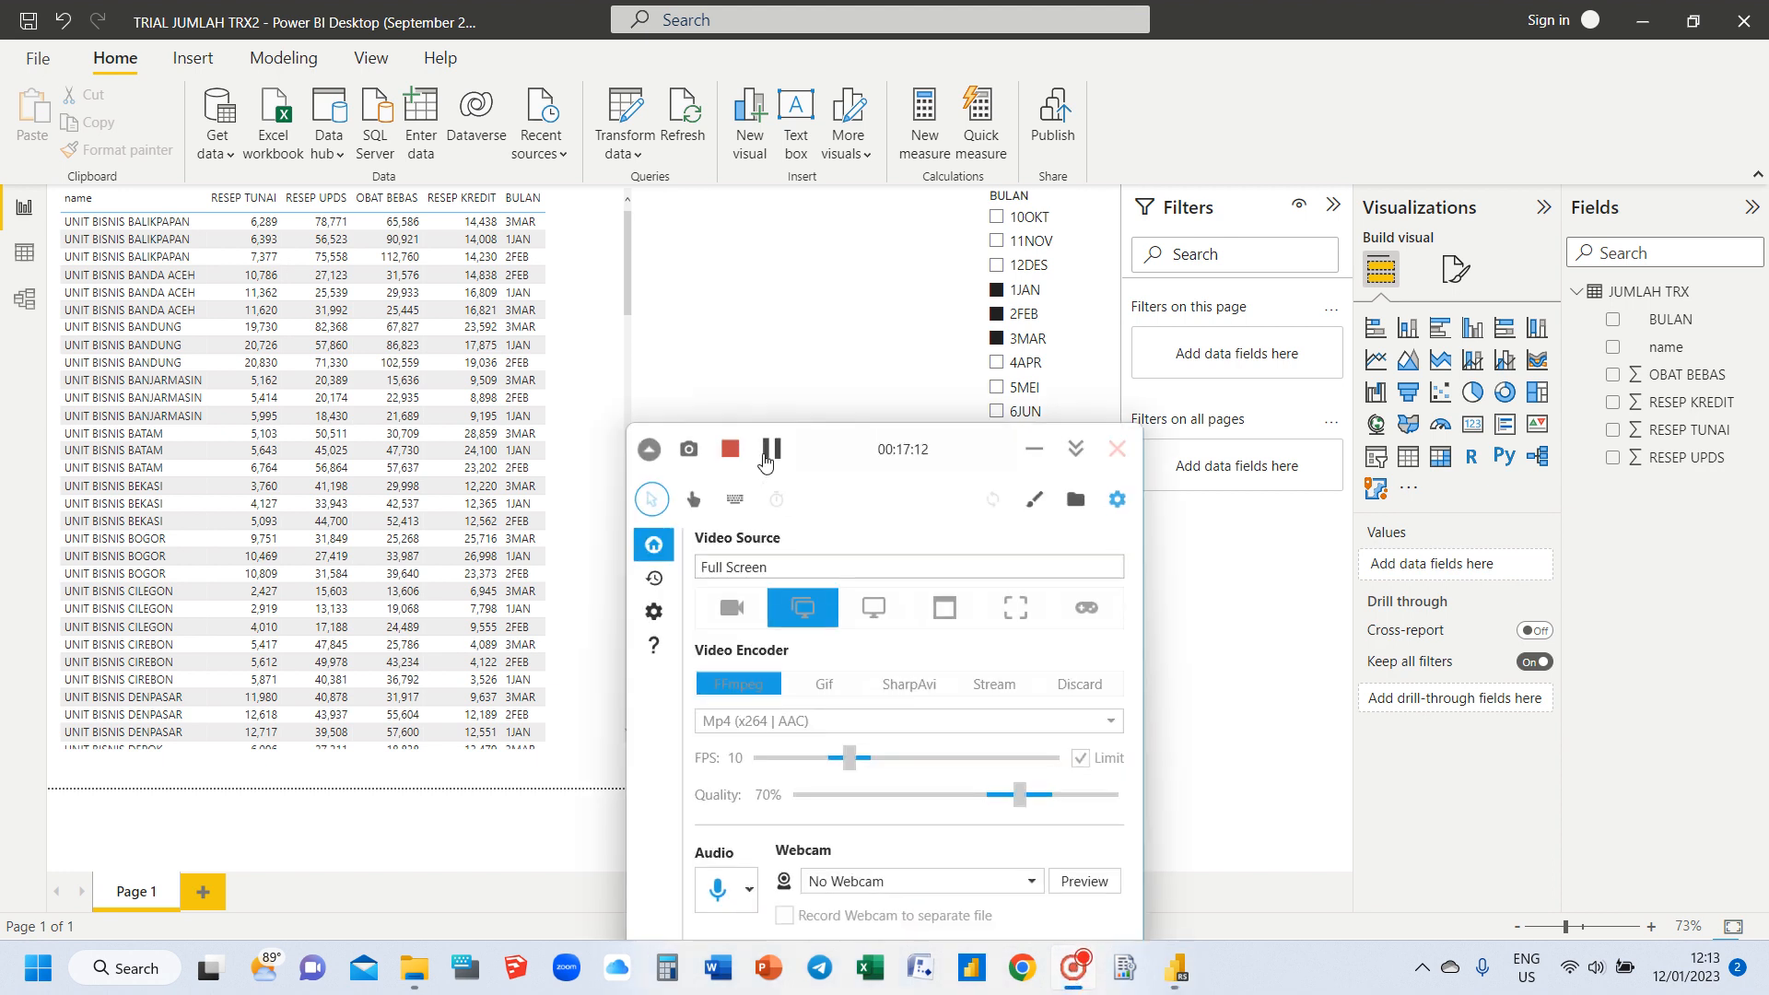